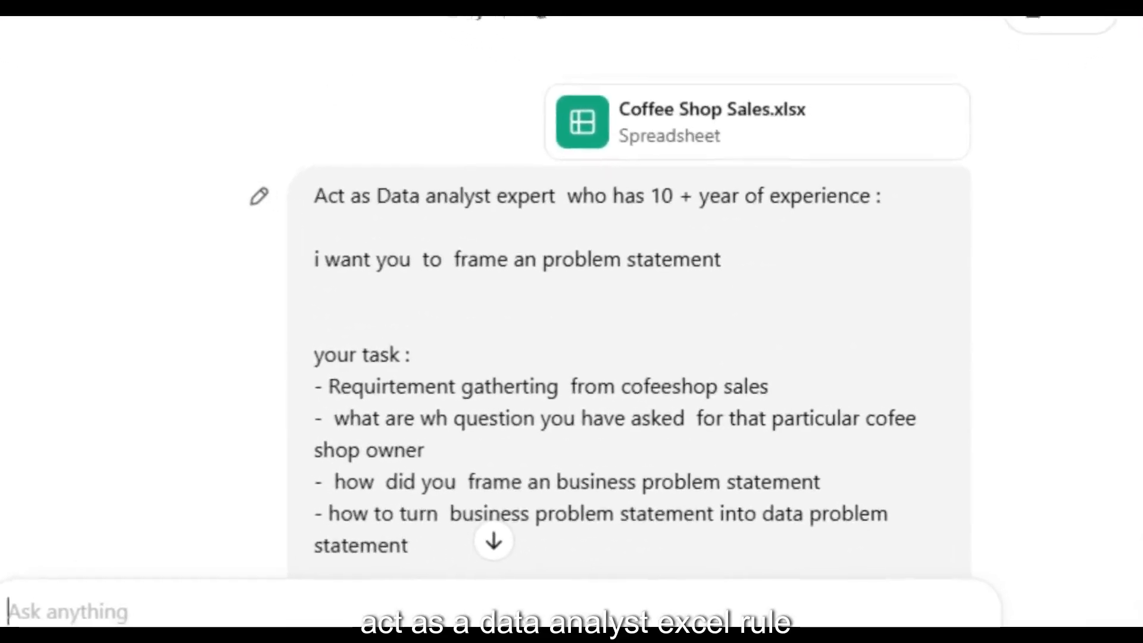
- Highlight the prompt's 'Act as Data analyst expert' role line and its task requirements
triple_click(608, 202)
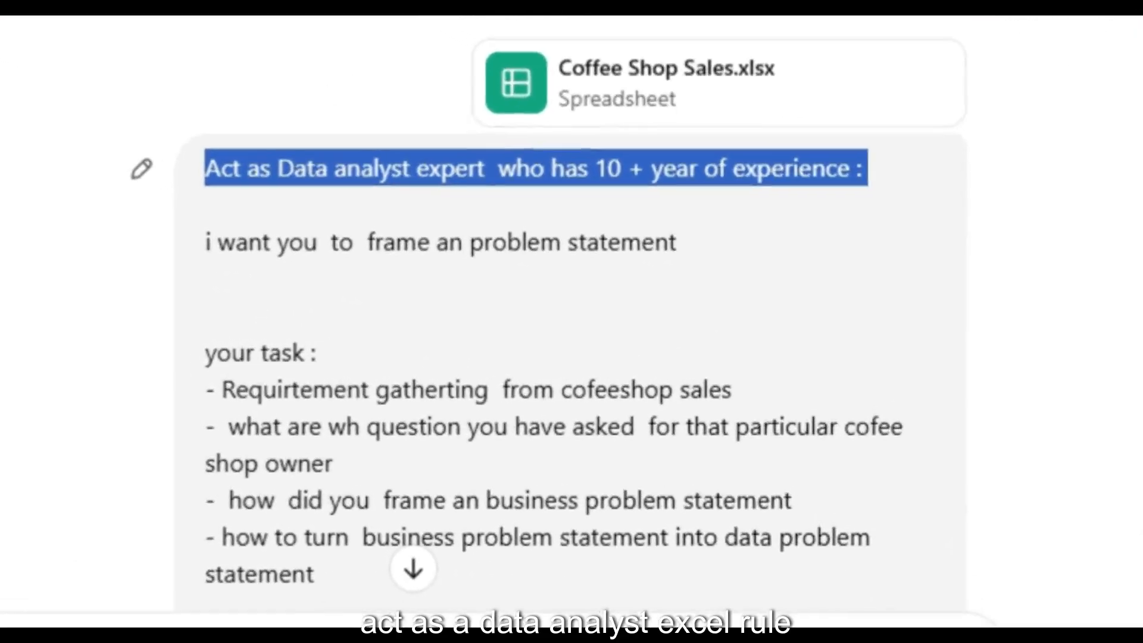
left_click(596, 239)
left_click_drag(560, 257, 711, 257)
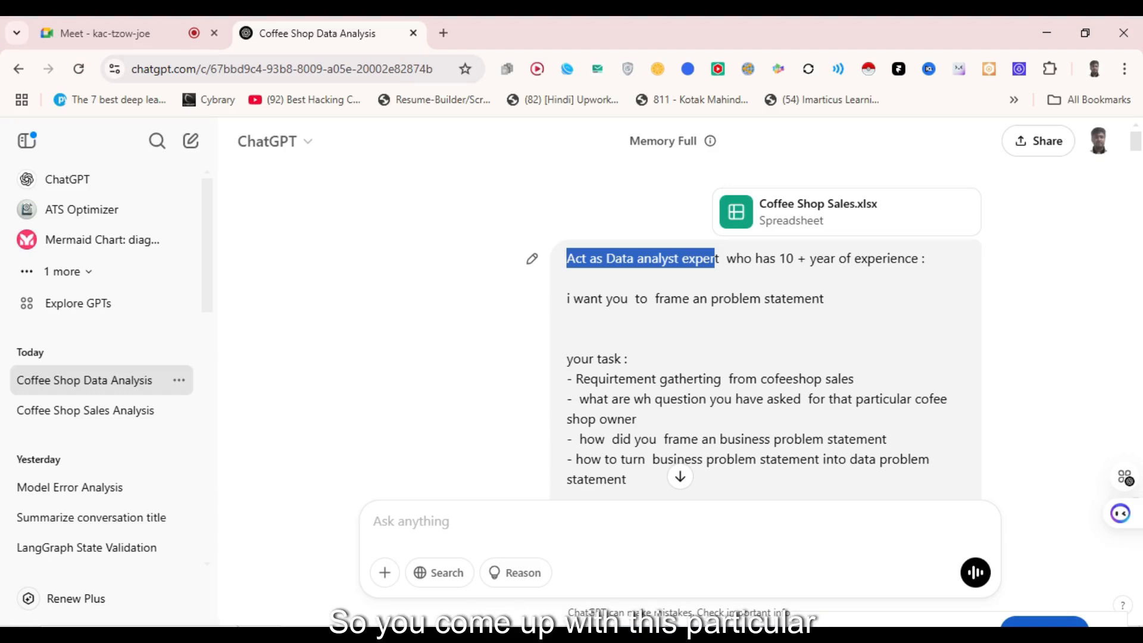
left_click(716, 261)
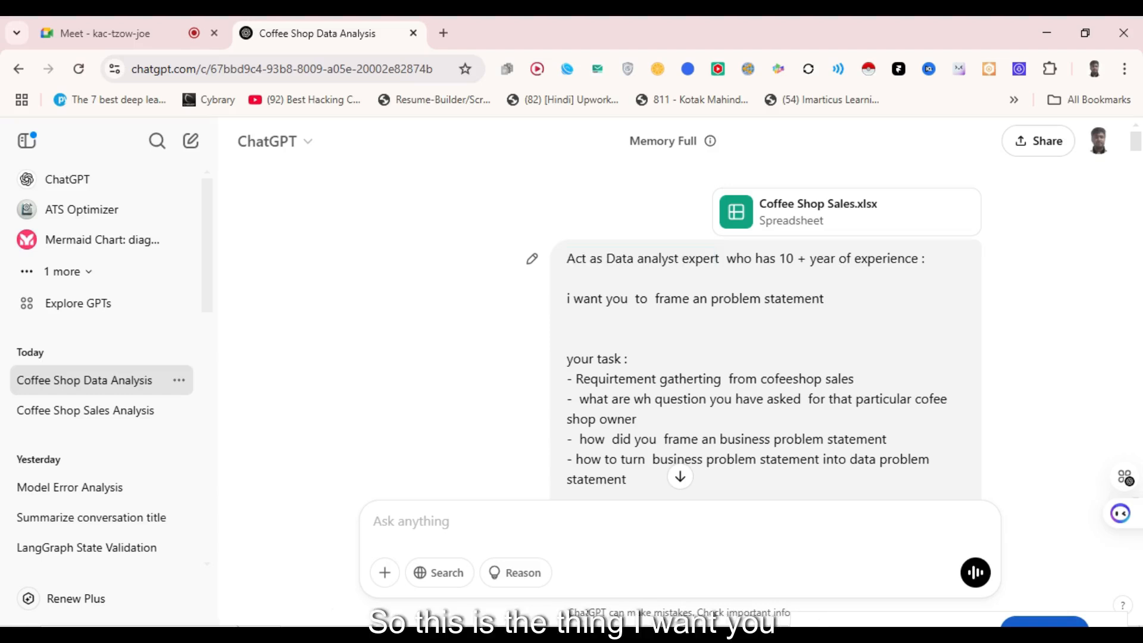
left_click_drag(567, 259, 928, 260)
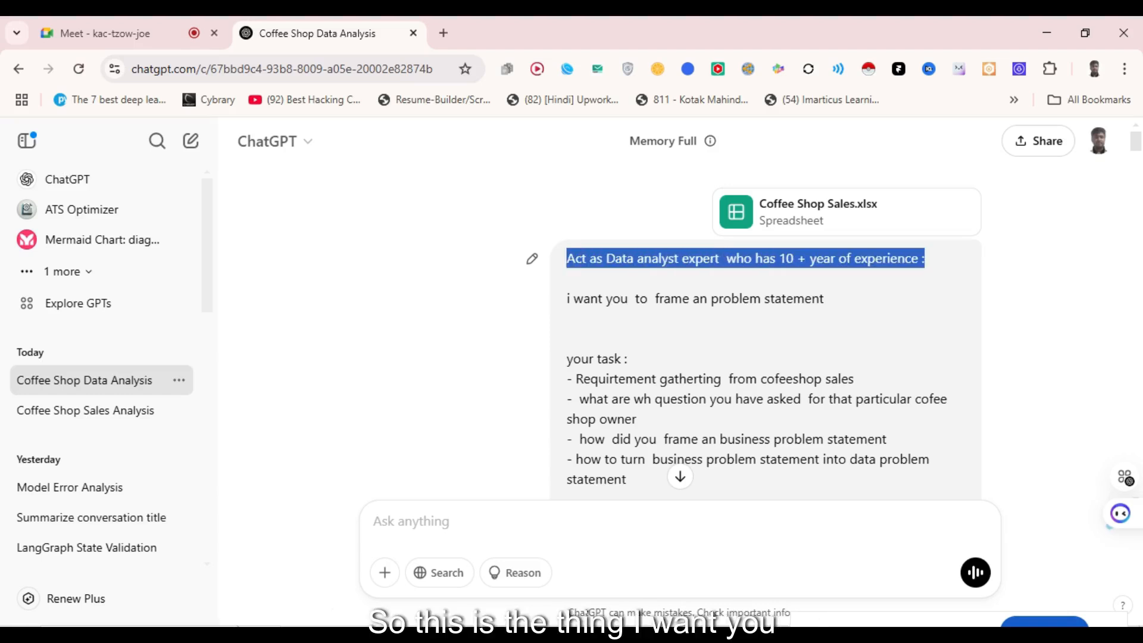
left_click_drag(573, 298, 570, 495)
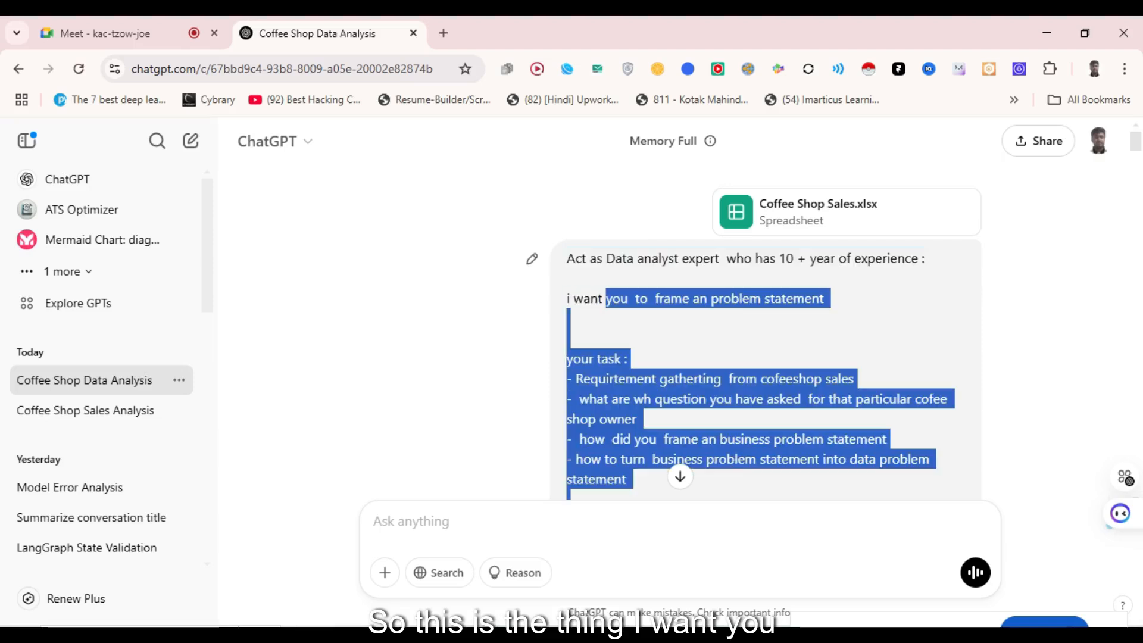
left_click_drag(605, 299, 632, 299)
scroll(633, 299, "down", 1)
left_click(632, 299)
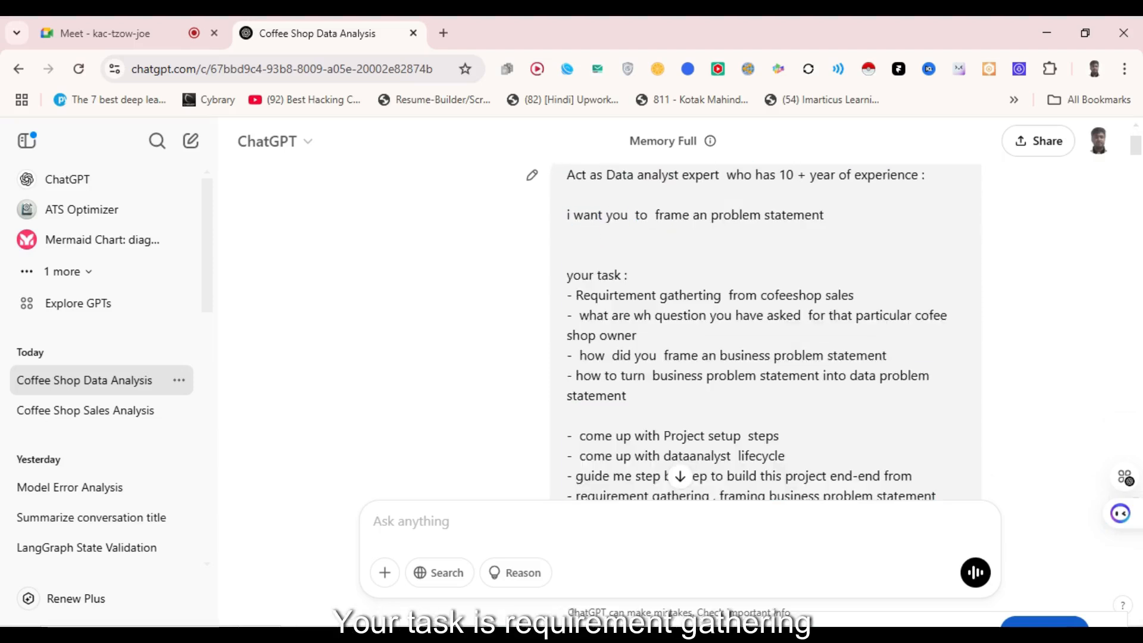
left_click_drag(575, 295, 639, 335)
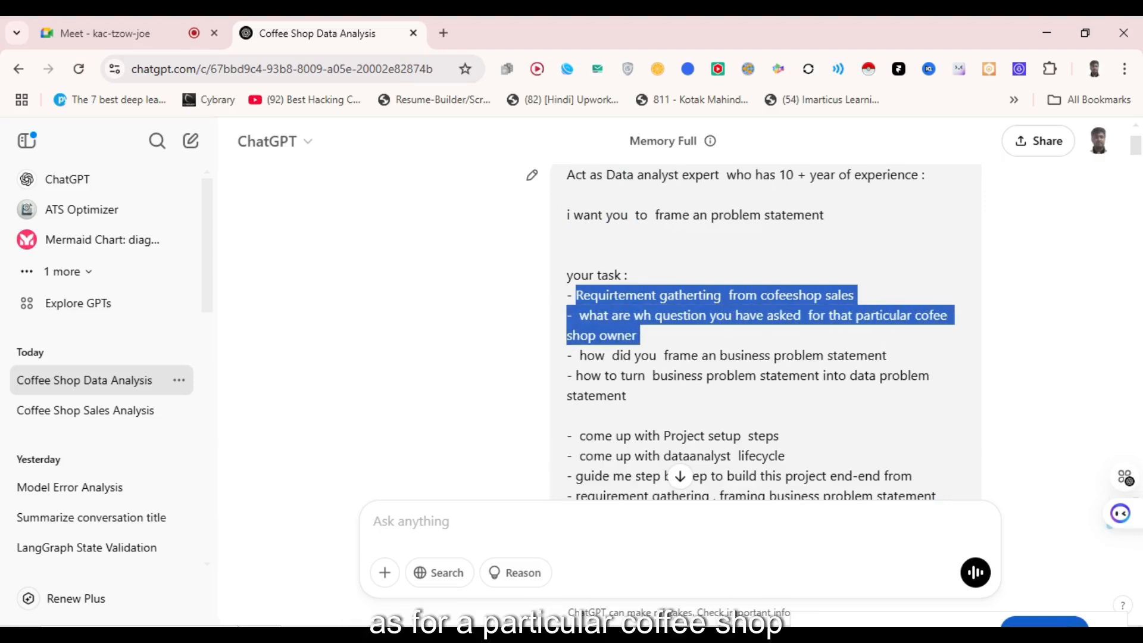
left_click_drag(580, 355, 628, 396)
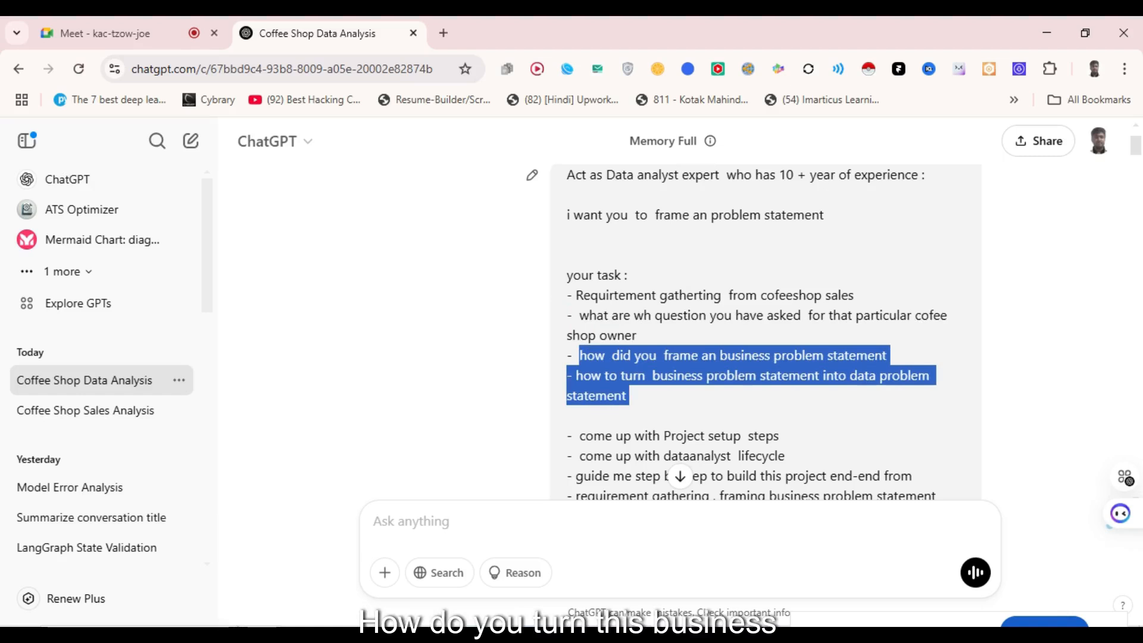
scroll(659, 614, "down", 3)
left_click_drag(586, 269, 792, 290)
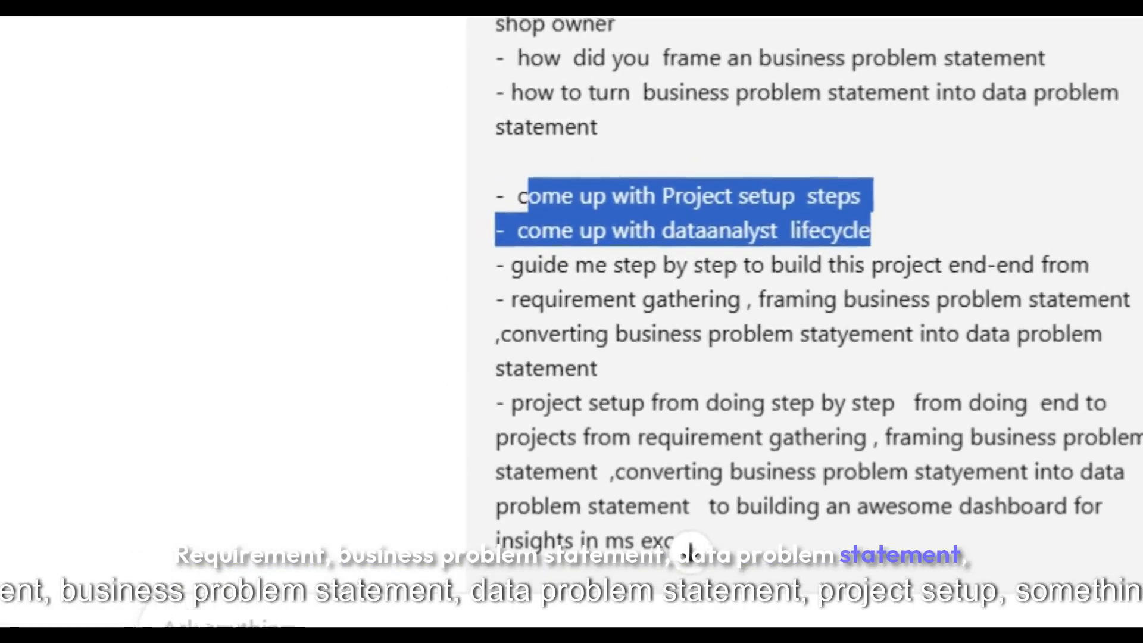
left_click_drag(511, 403, 630, 438)
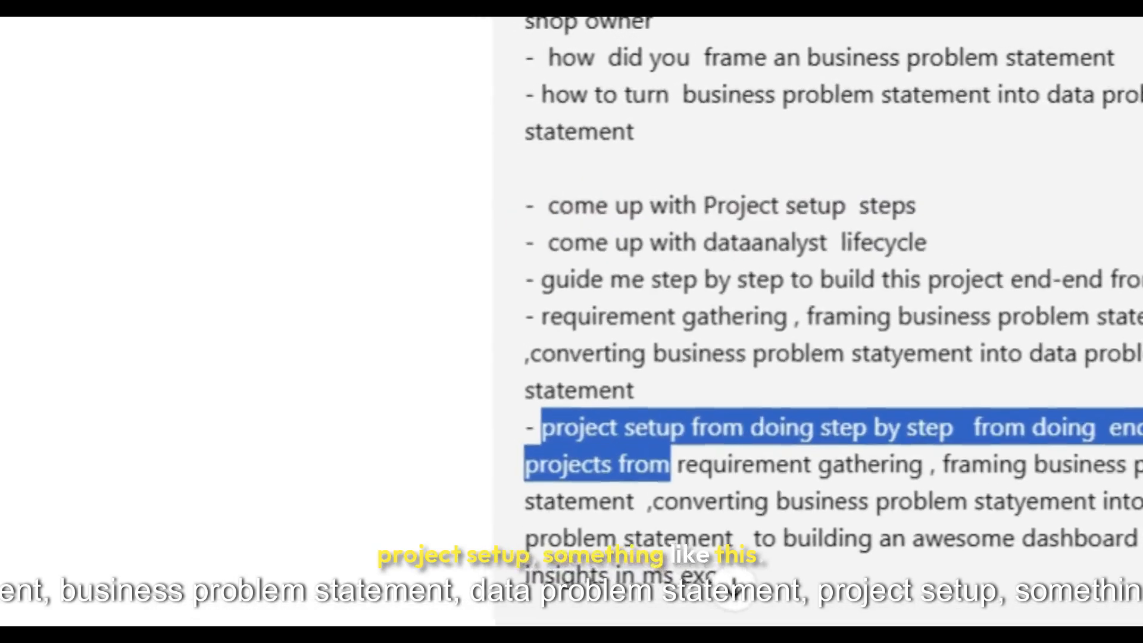
- Review the reply's Data-Related Questions and the earlier request for more reasoning
scroll(834, 321, "down", 5)
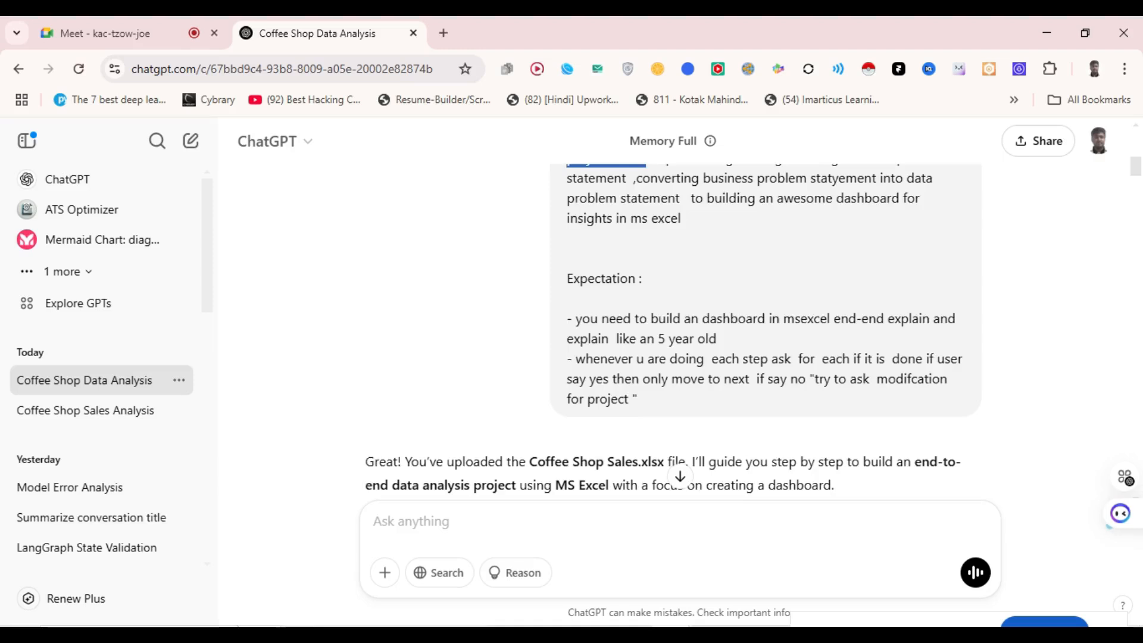
scroll(679, 470, "up", 2)
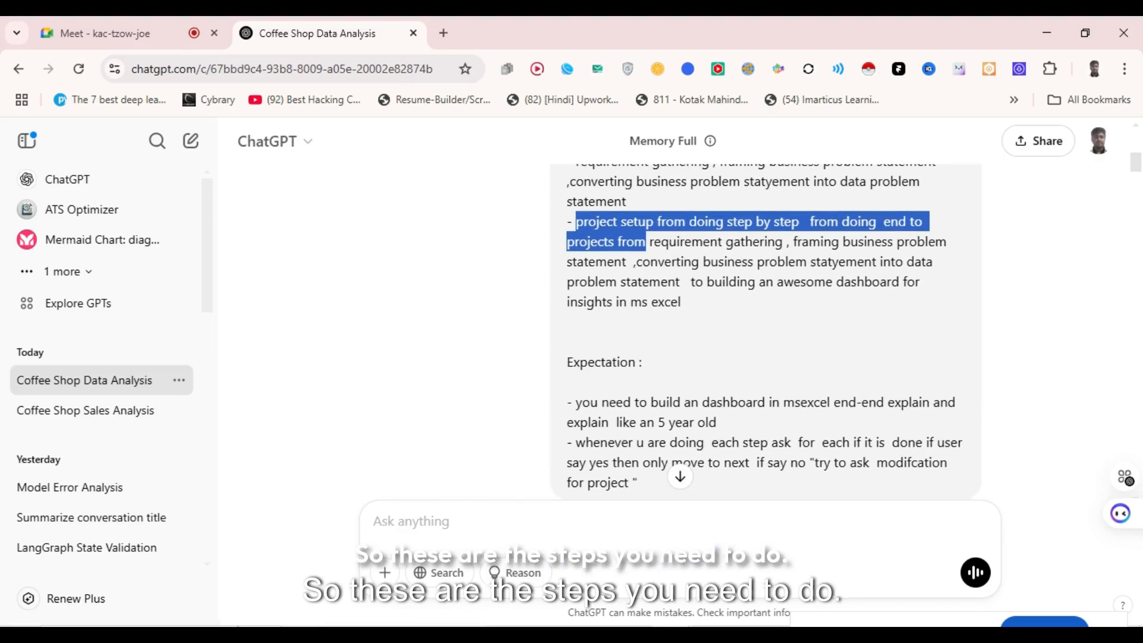
scroll(679, 333, "down", 4)
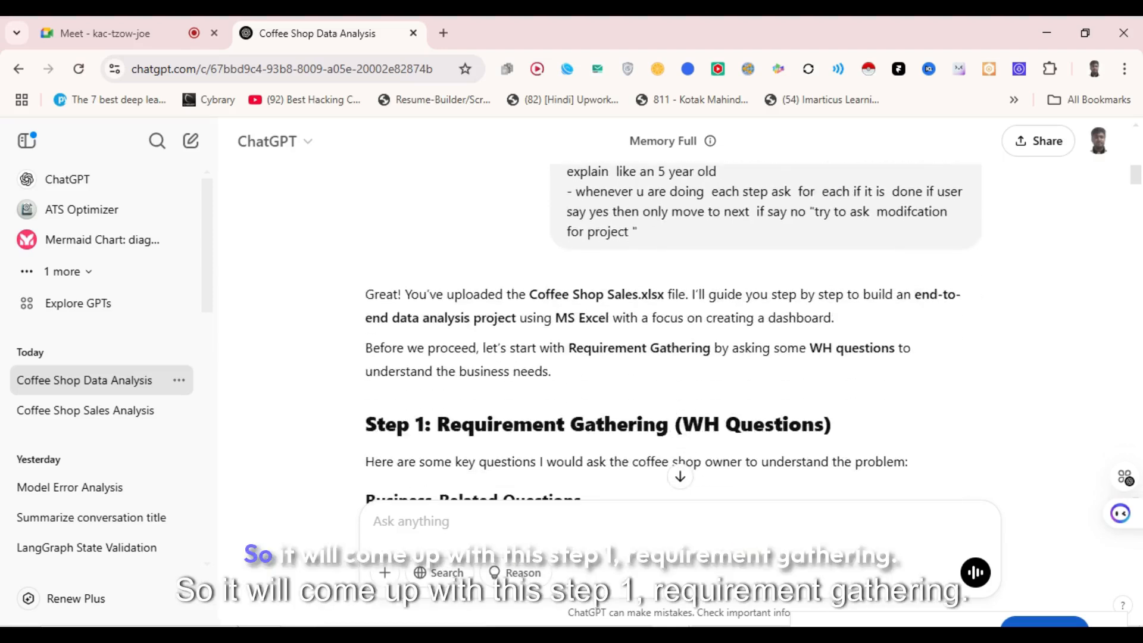
scroll(679, 333, "down", 3)
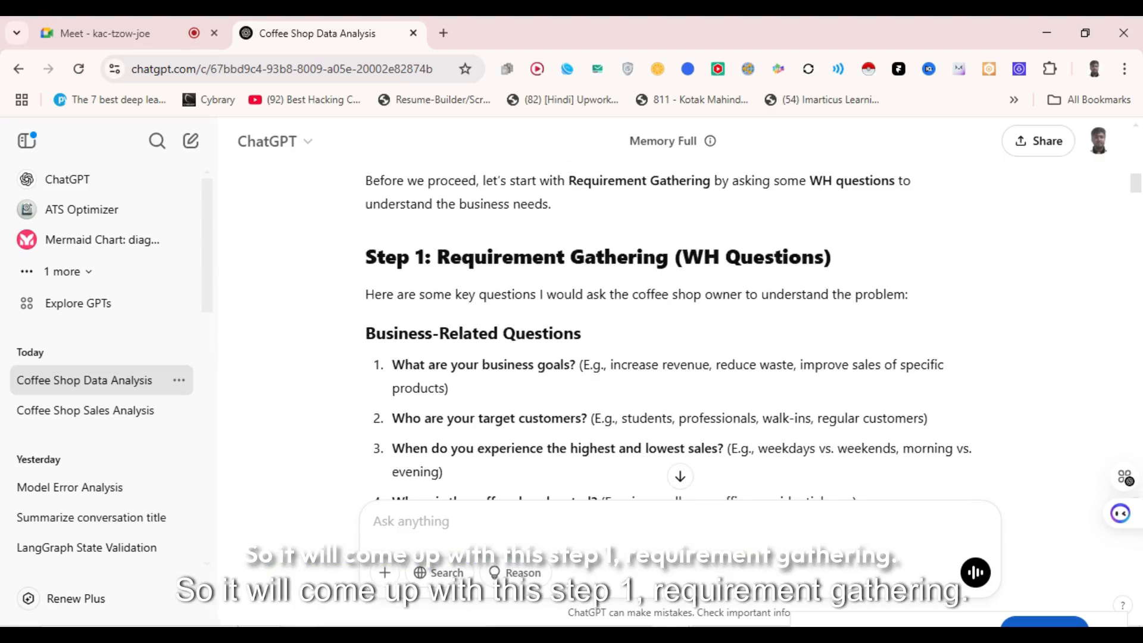
left_click_drag(368, 257, 469, 294)
scroll(469, 294, "down", 4)
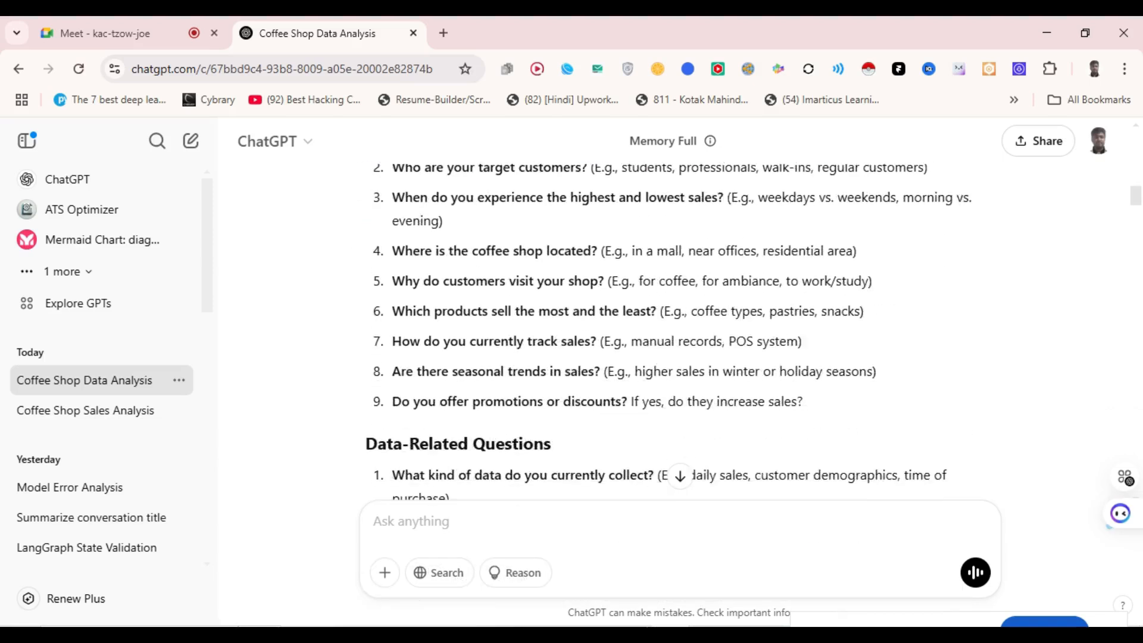
scroll(669, 334, "down", 3)
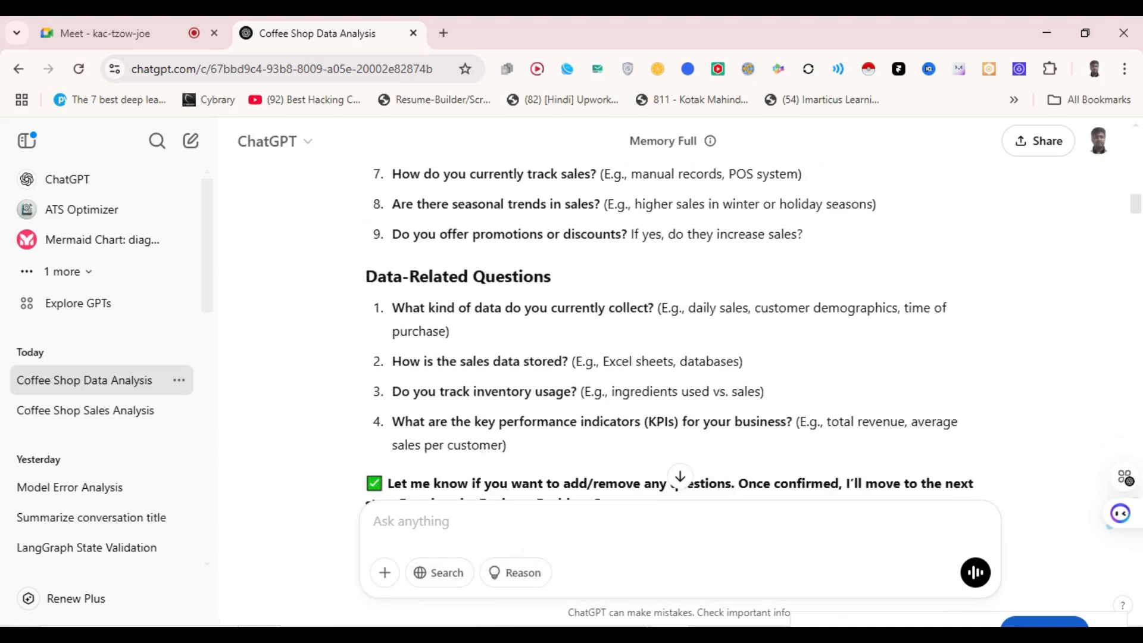
left_click_drag(365, 277, 556, 421)
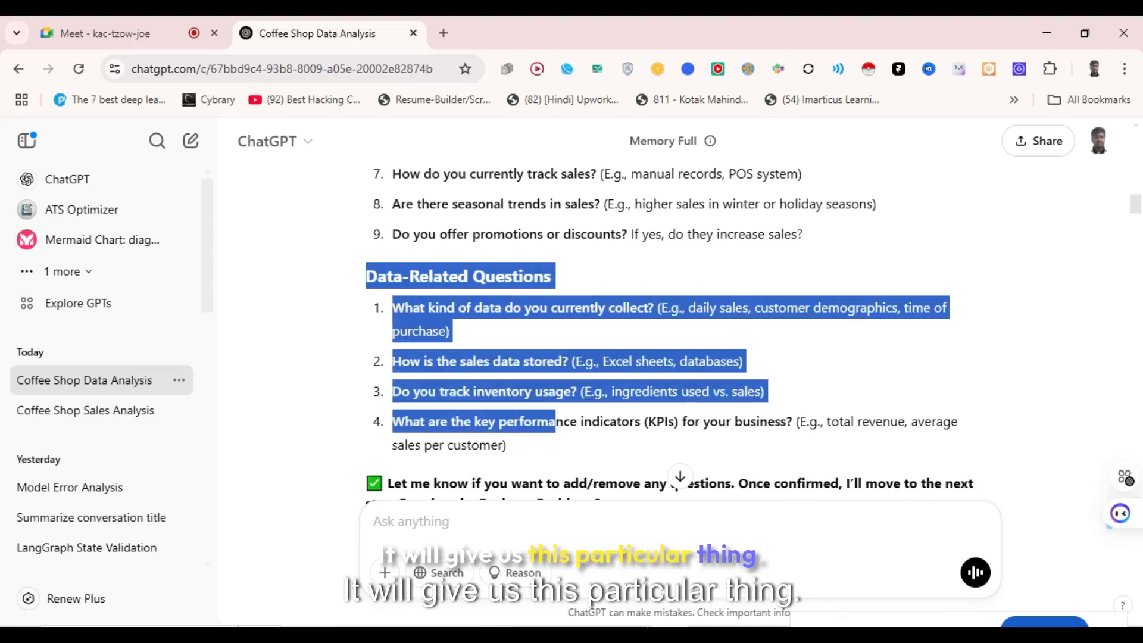
scroll(555, 422, "down", 2)
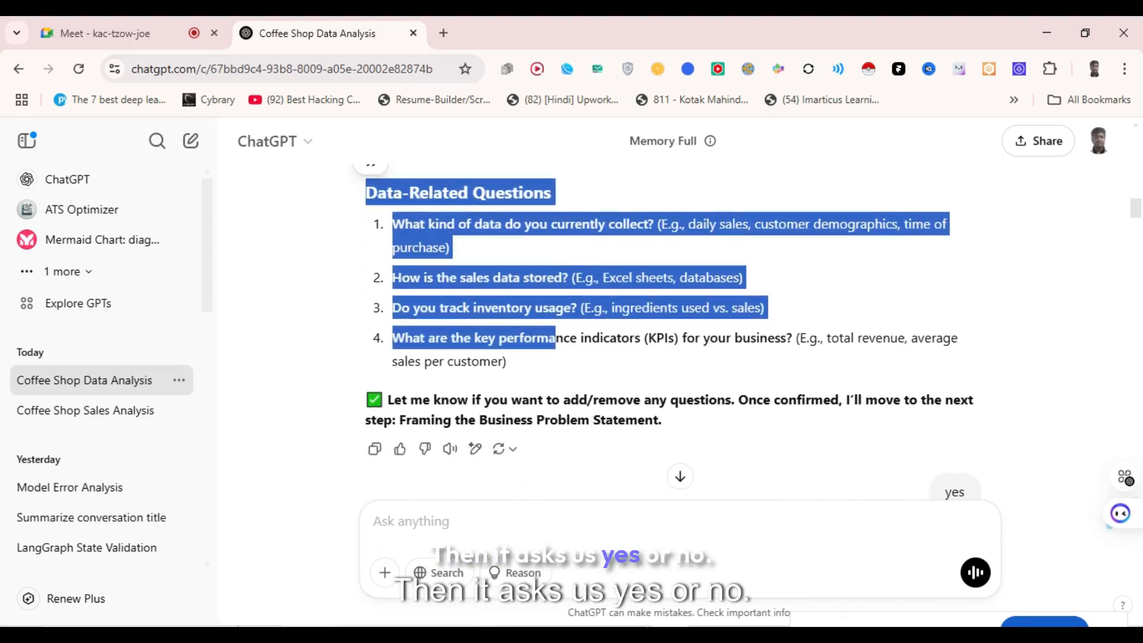
scroll(669, 333, "down", 2)
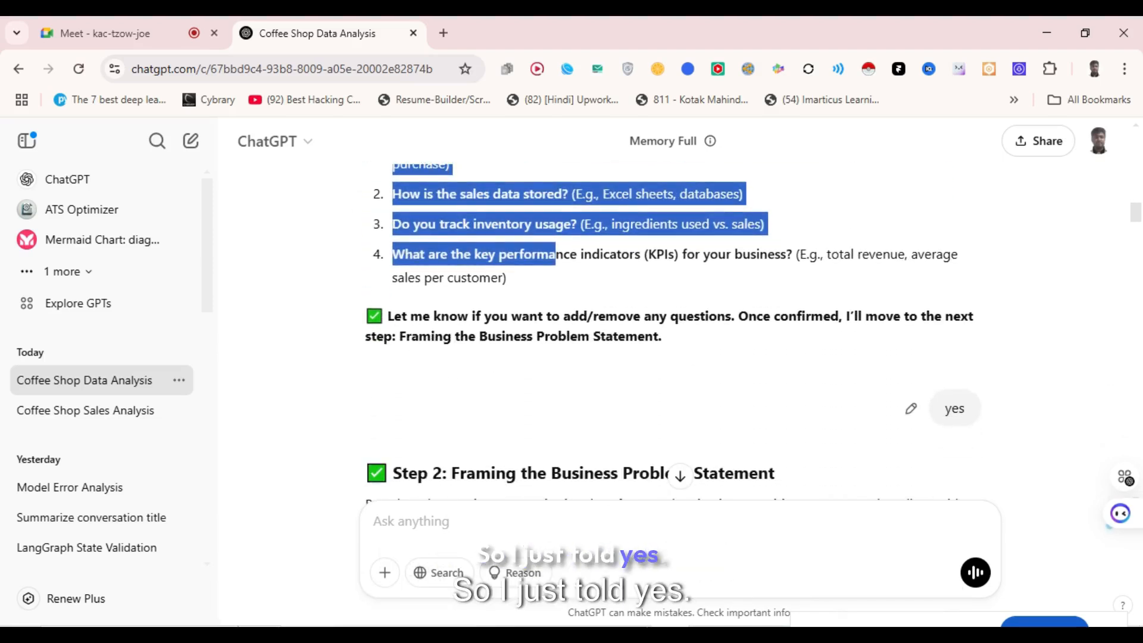
scroll(669, 333, "down", 2)
scroll(669, 334, "down", 4)
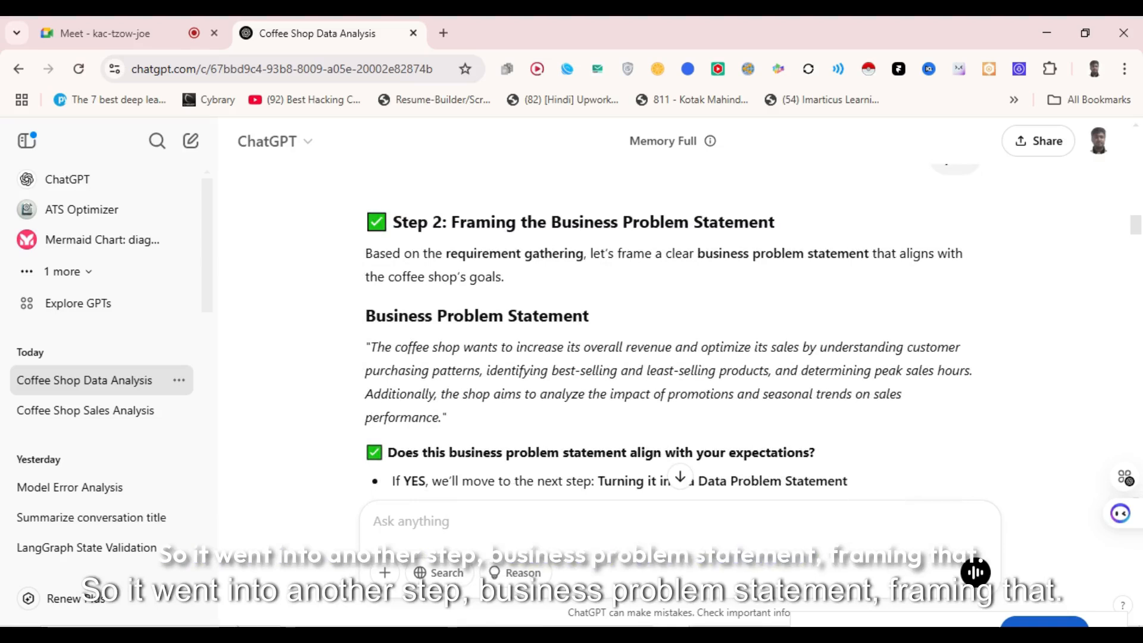
scroll(673, 333, "down", 6)
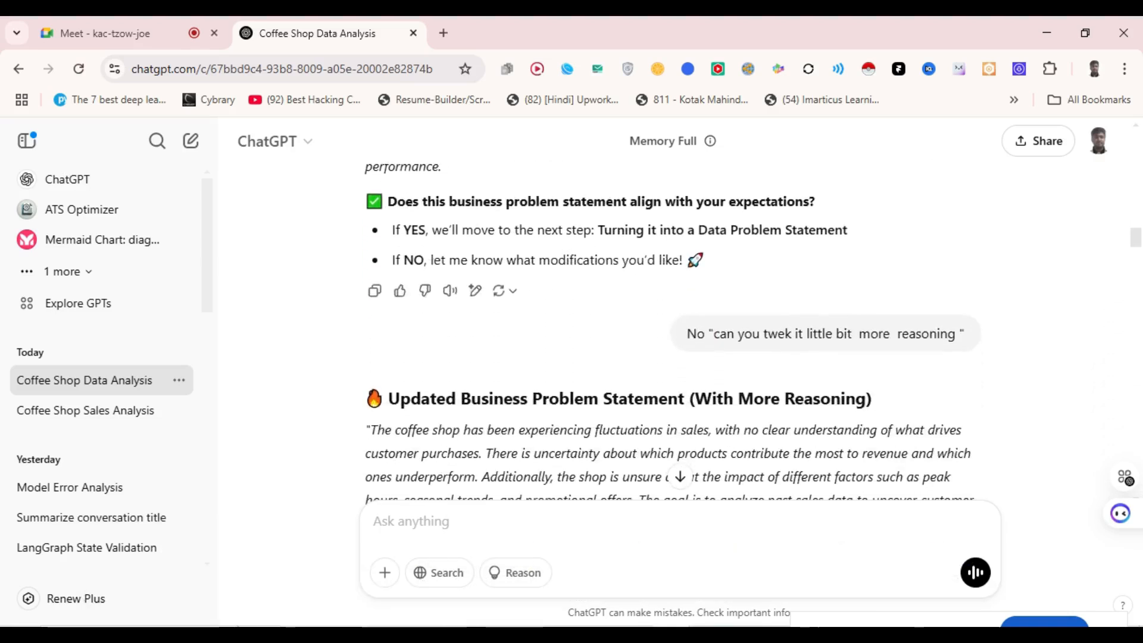
left_click_drag(687, 334, 965, 334)
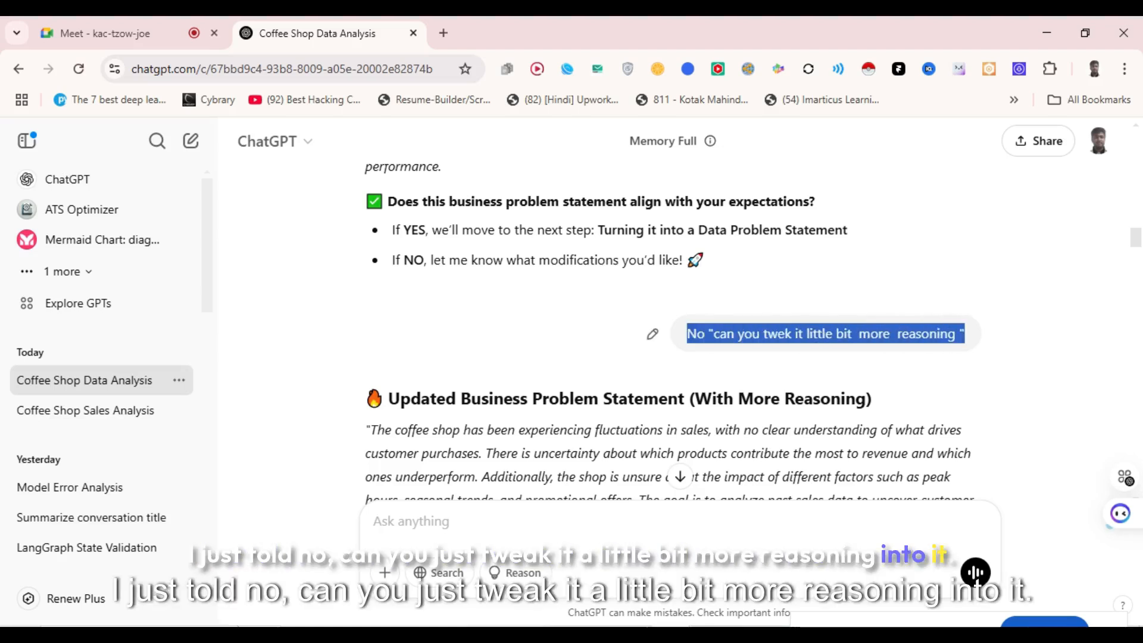
scroll(673, 334, "down", 3)
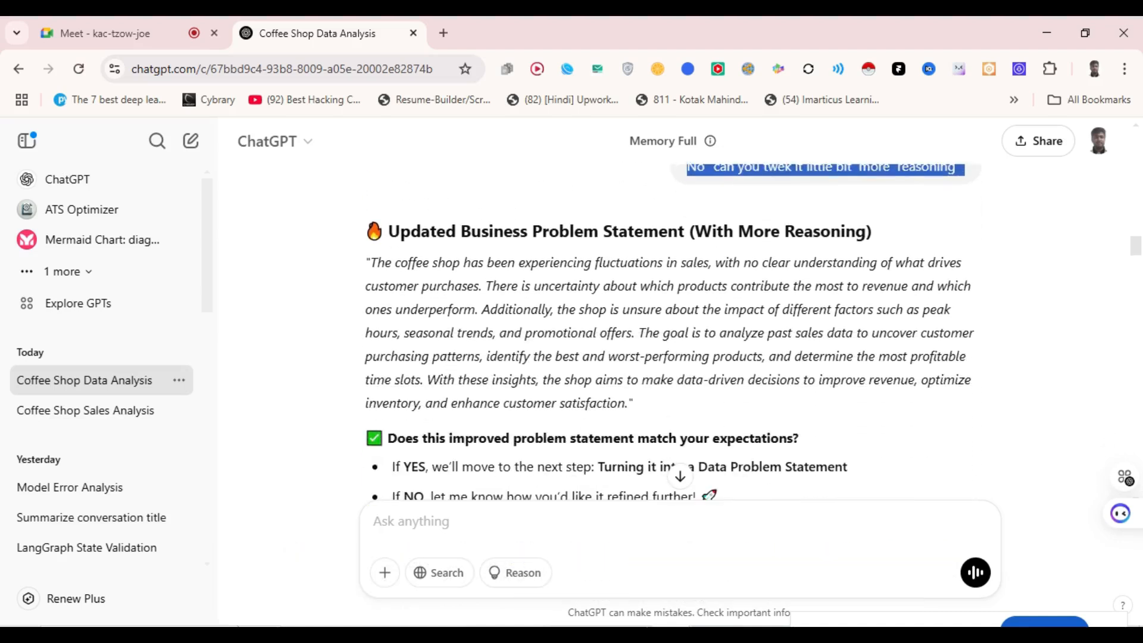
- Send 'Yes' in the chat and scroll to the assistant's next step
type("Yes")
key("Return")
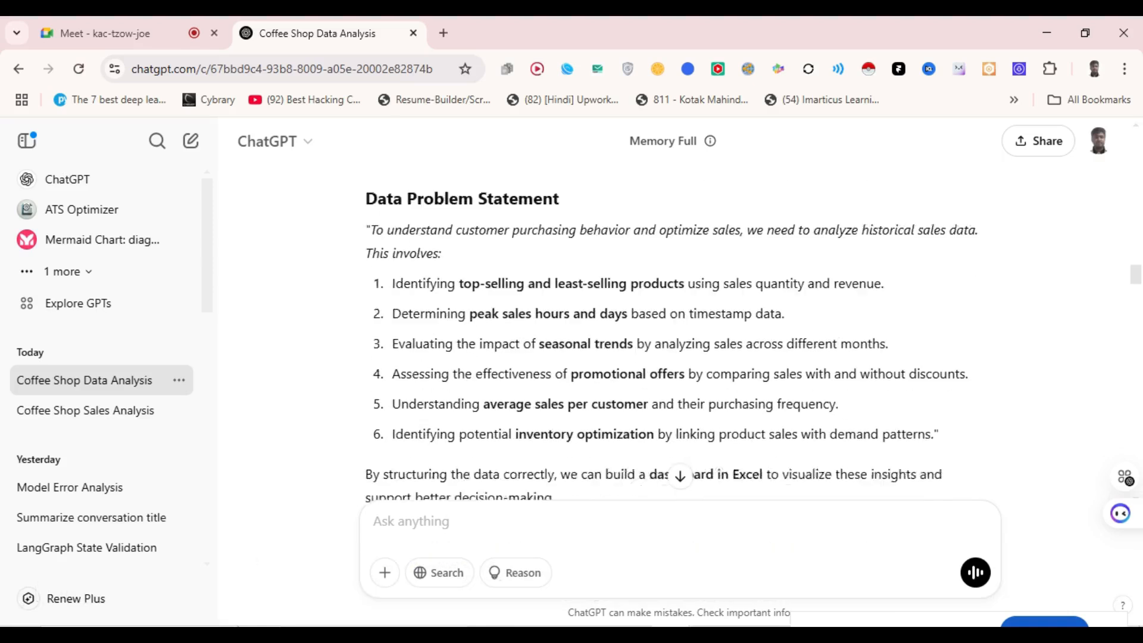
scroll(673, 333, "down", 4)
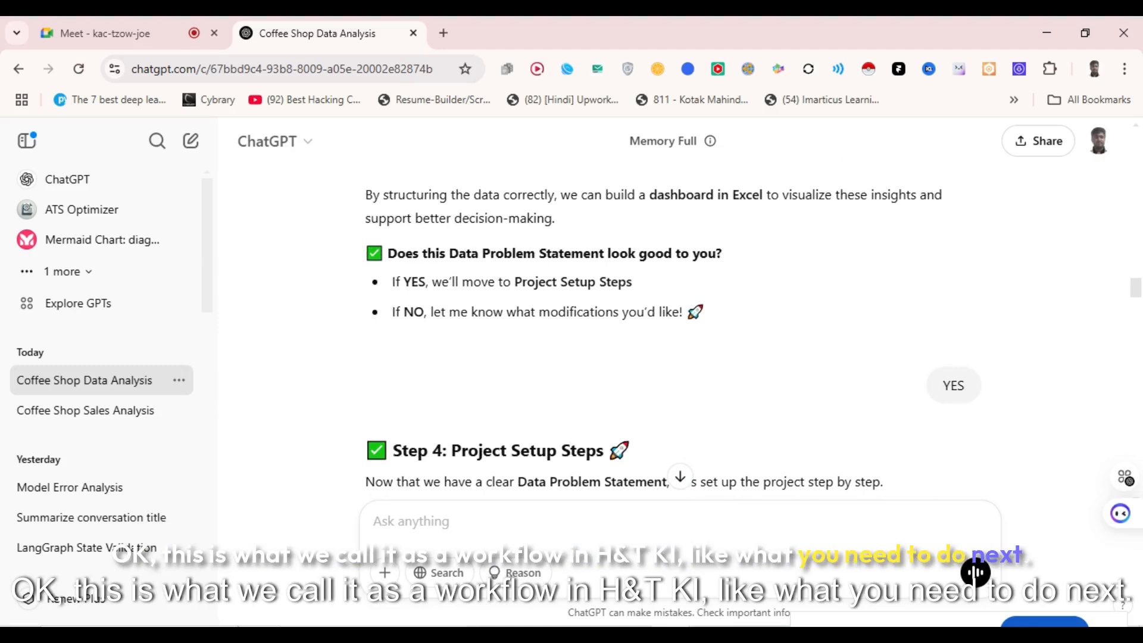
scroll(678, 333, "down", 3)
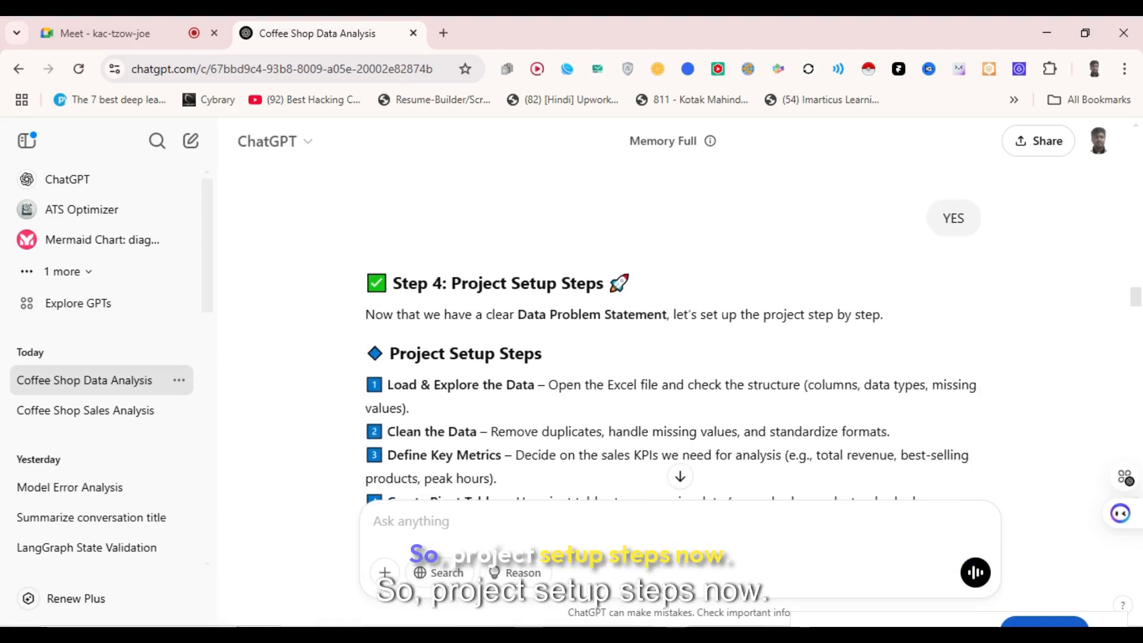
left_click_drag(397, 284, 483, 316)
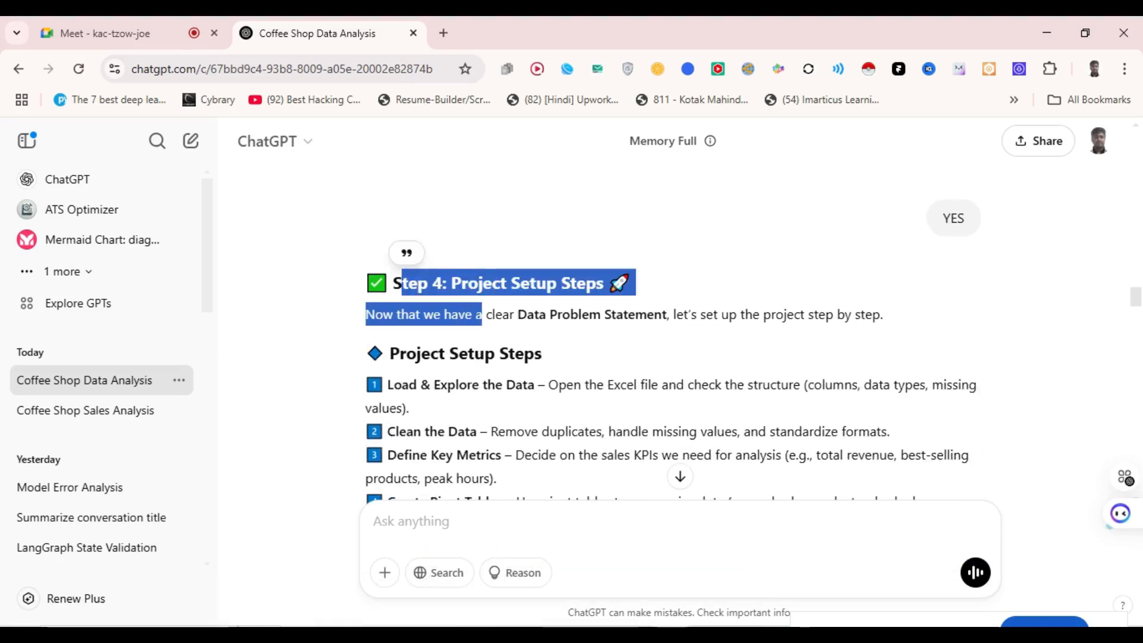
scroll(679, 334, "down", 10)
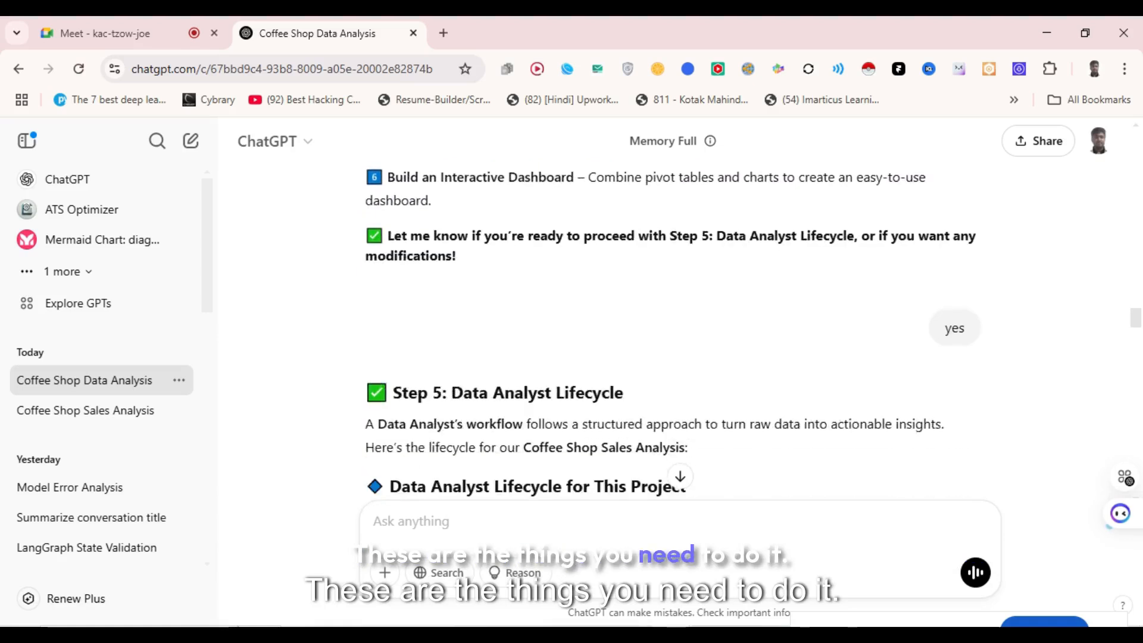
scroll(679, 334, "down", 10)
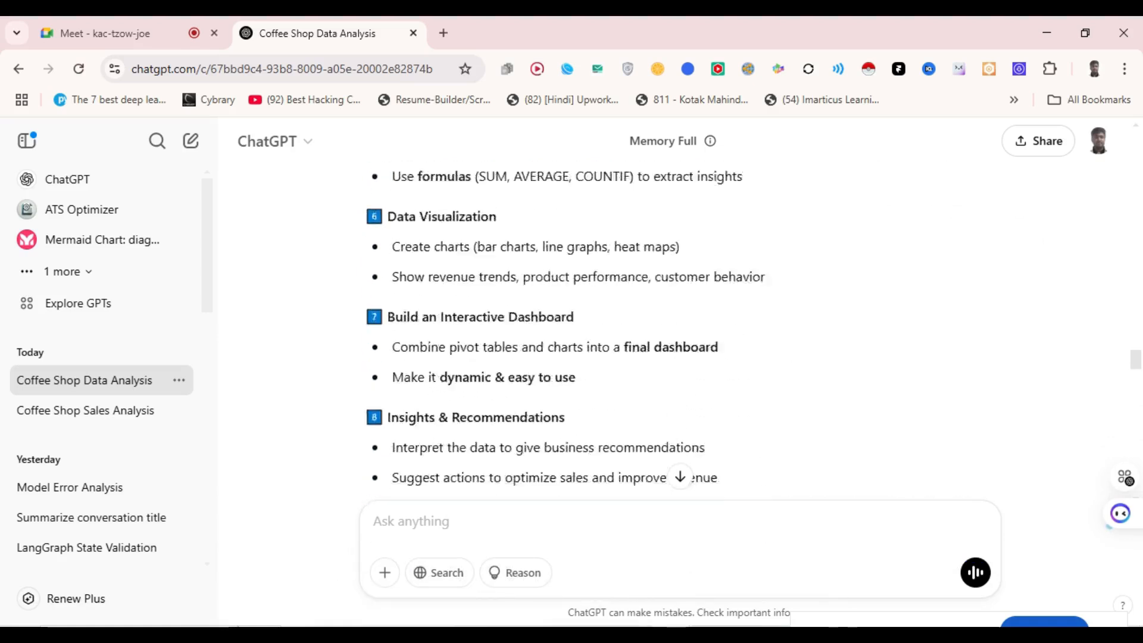
scroll(673, 334, "up", 3)
scroll(673, 334, "down", 9)
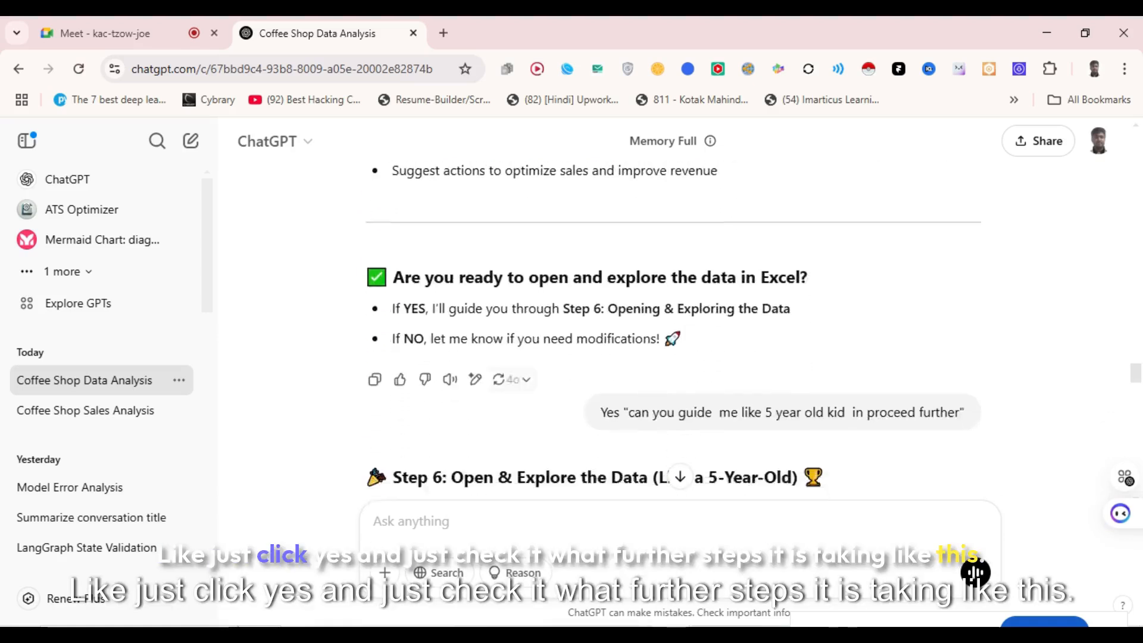
scroll(673, 334, "down", 10)
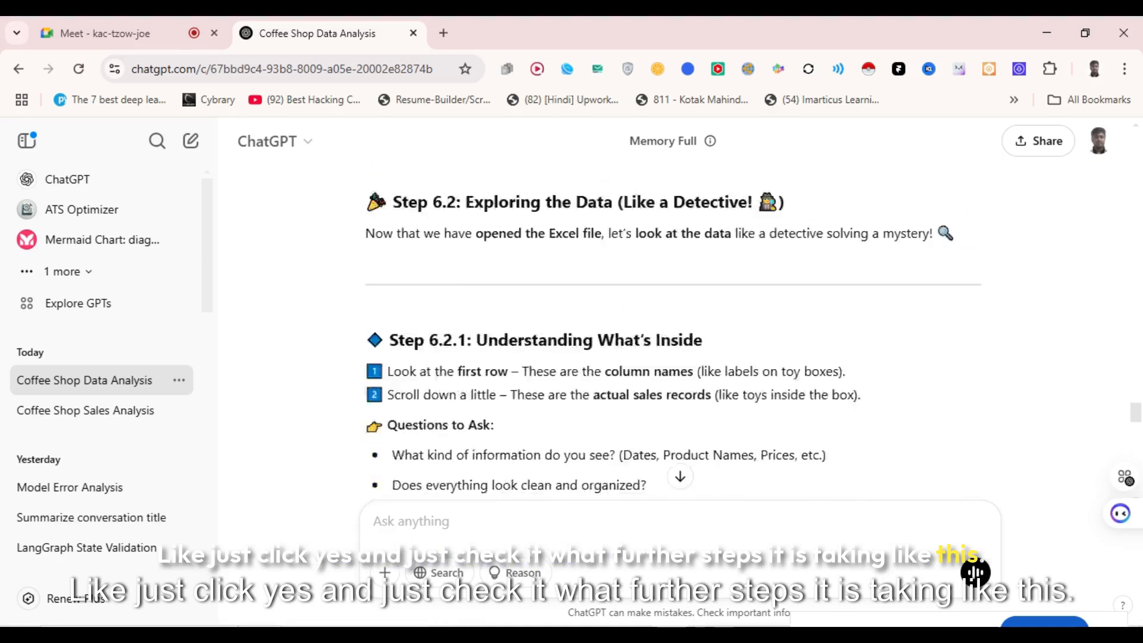
scroll(673, 333, "down", 12)
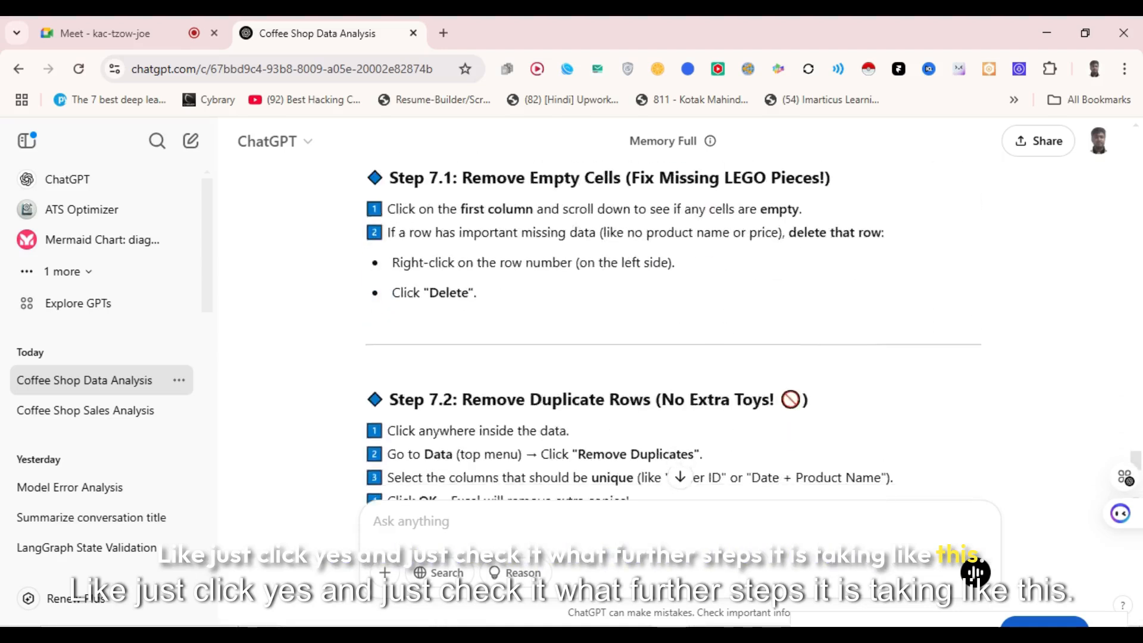
scroll(673, 333, "down", 2)
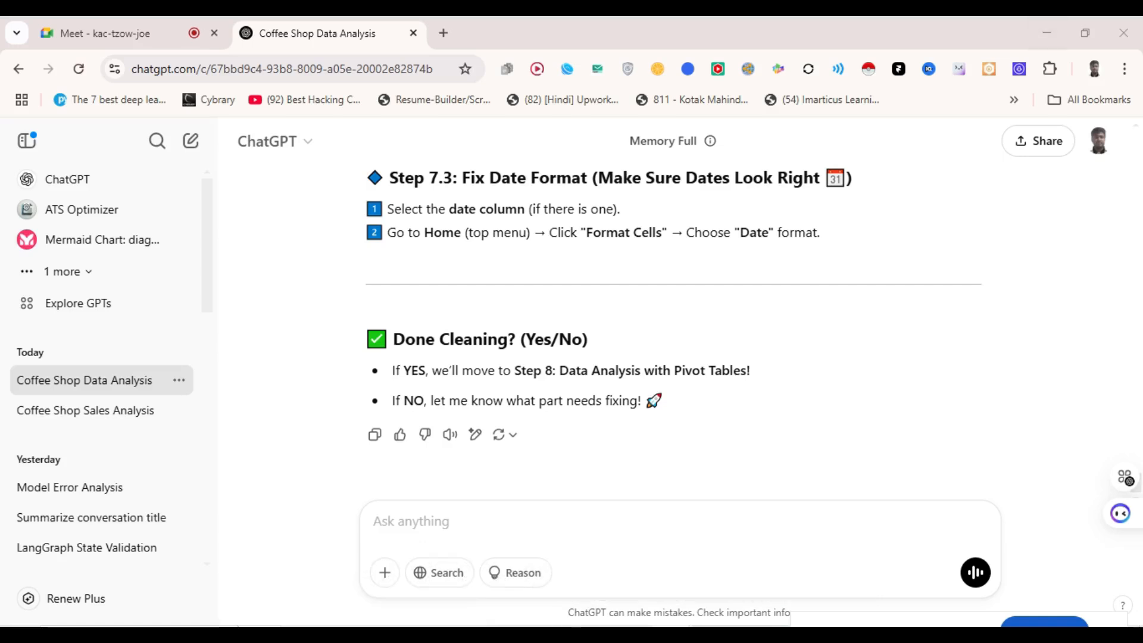
- Load the Miro app in a new tab and return to the boards dashboard
key("ctrl+t")
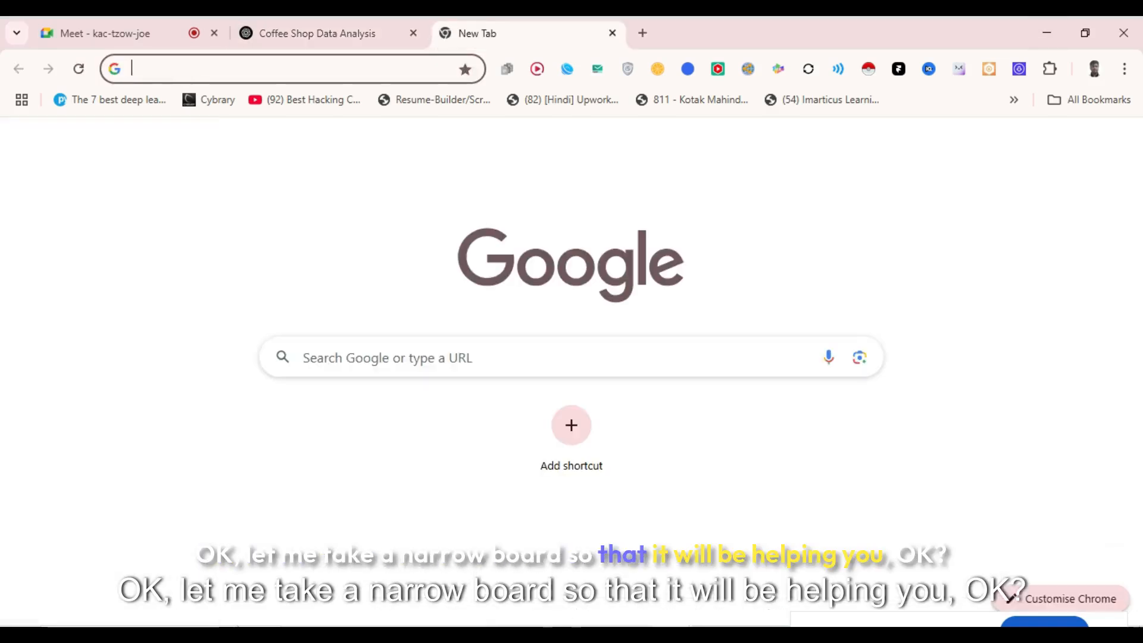
type("miro.com/app/")
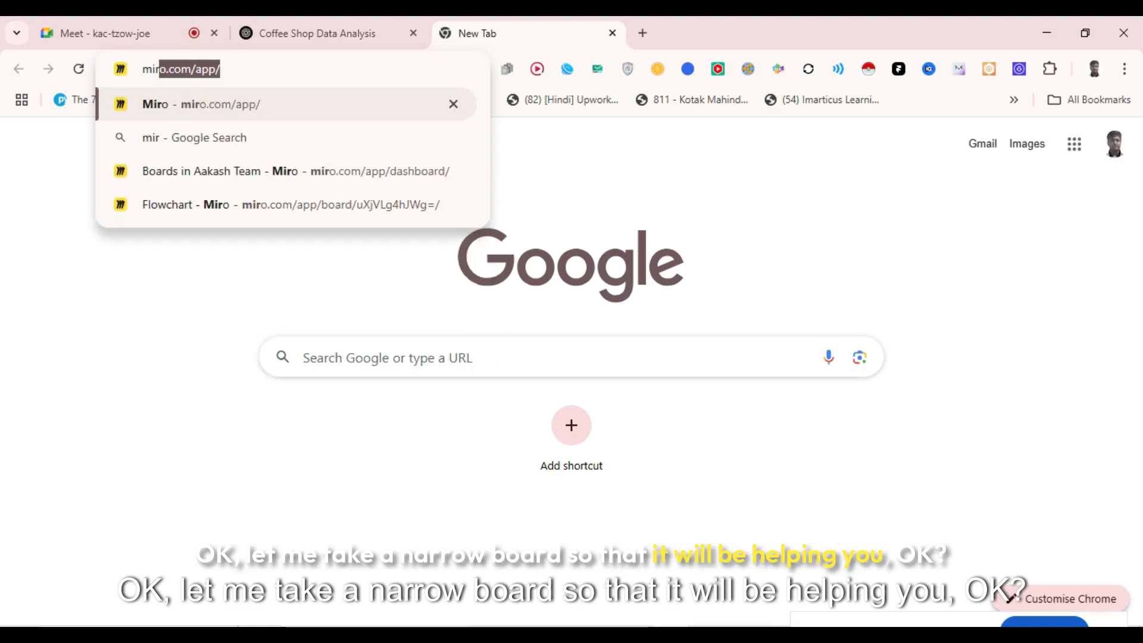
key("Return")
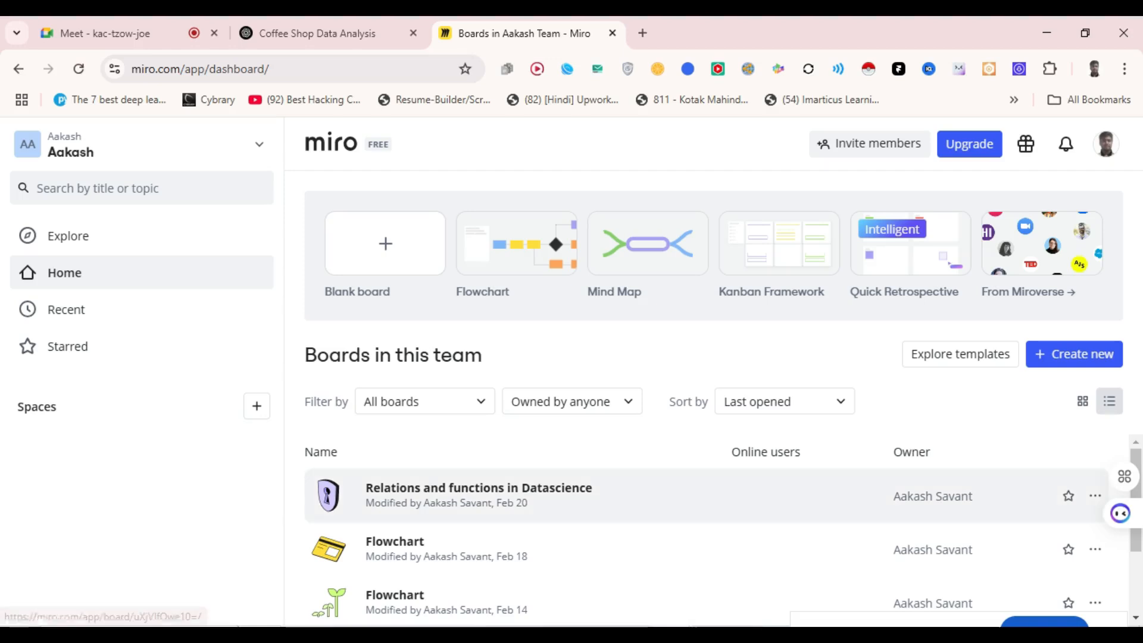
left_click(479, 495)
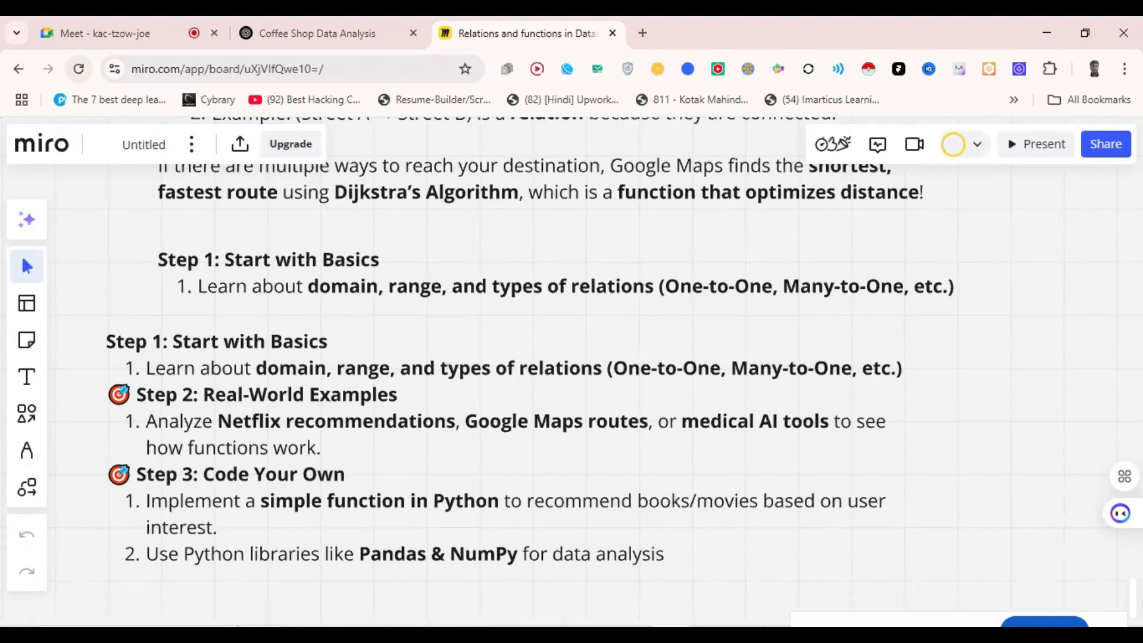
left_click(19, 69)
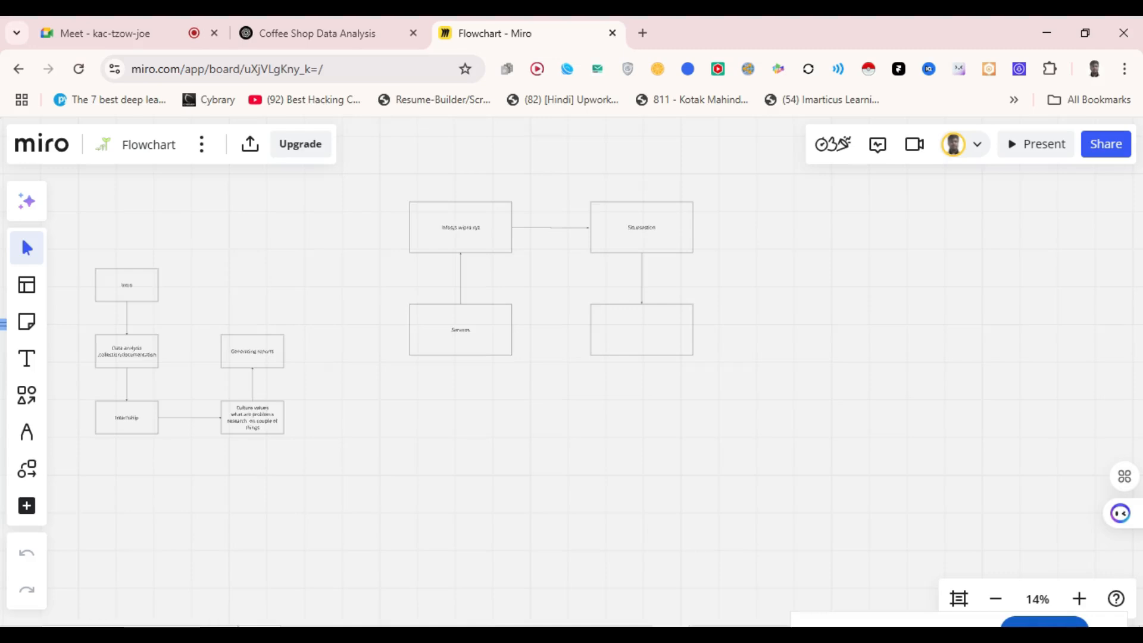
- Draw a large rectangle on empty board space and label it 'objective'
scroll(572, 369, "down", 5)
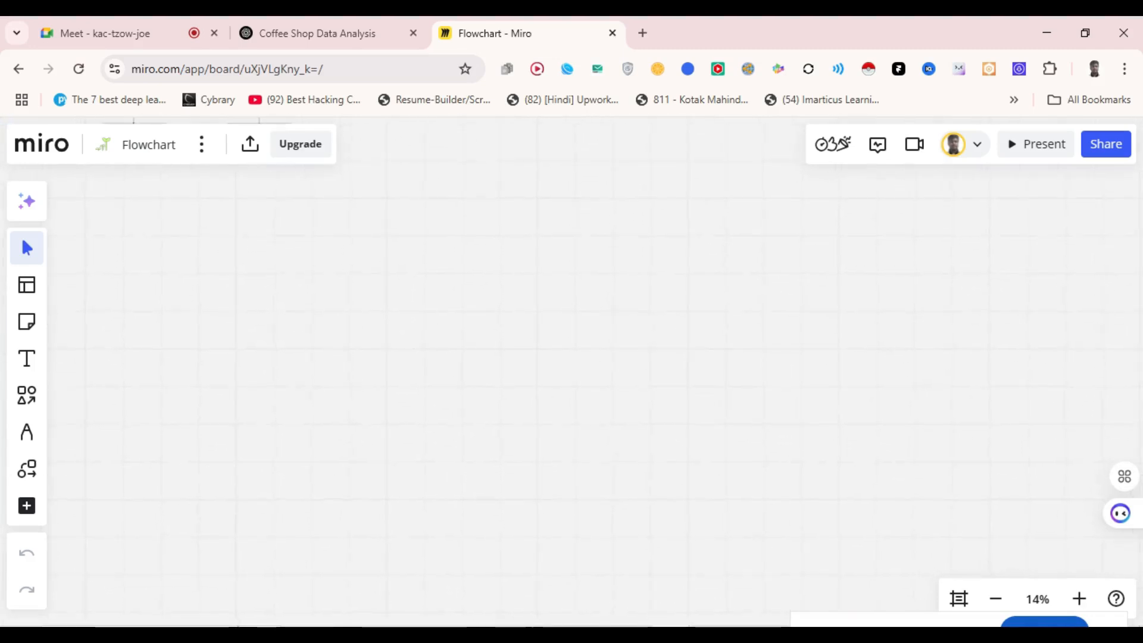
key("s")
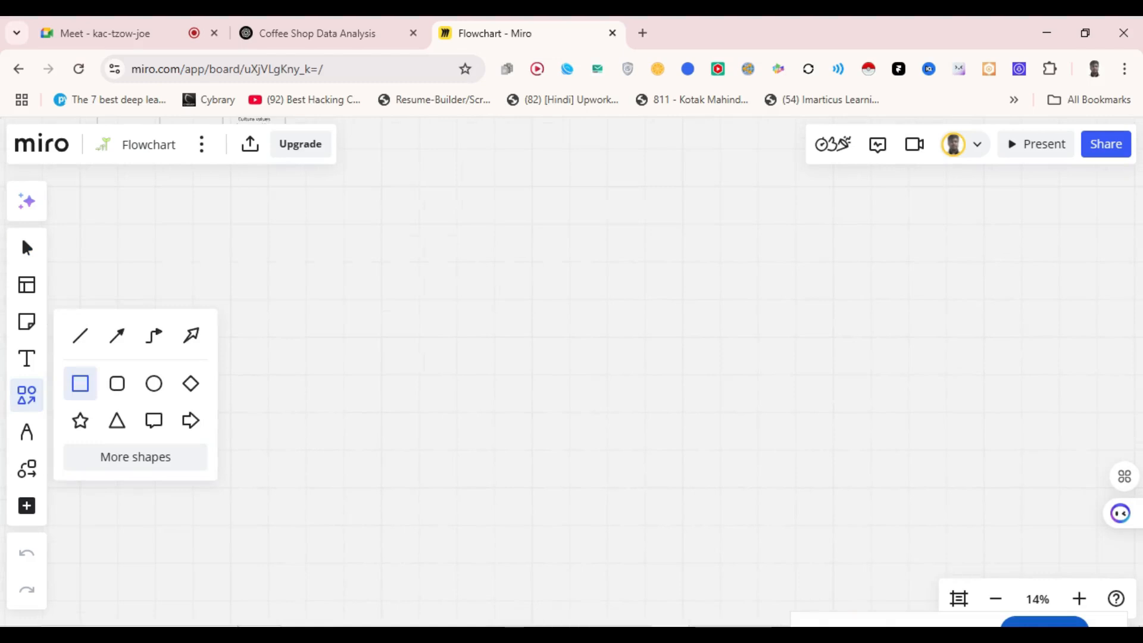
left_click_drag(118, 188, 529, 399)
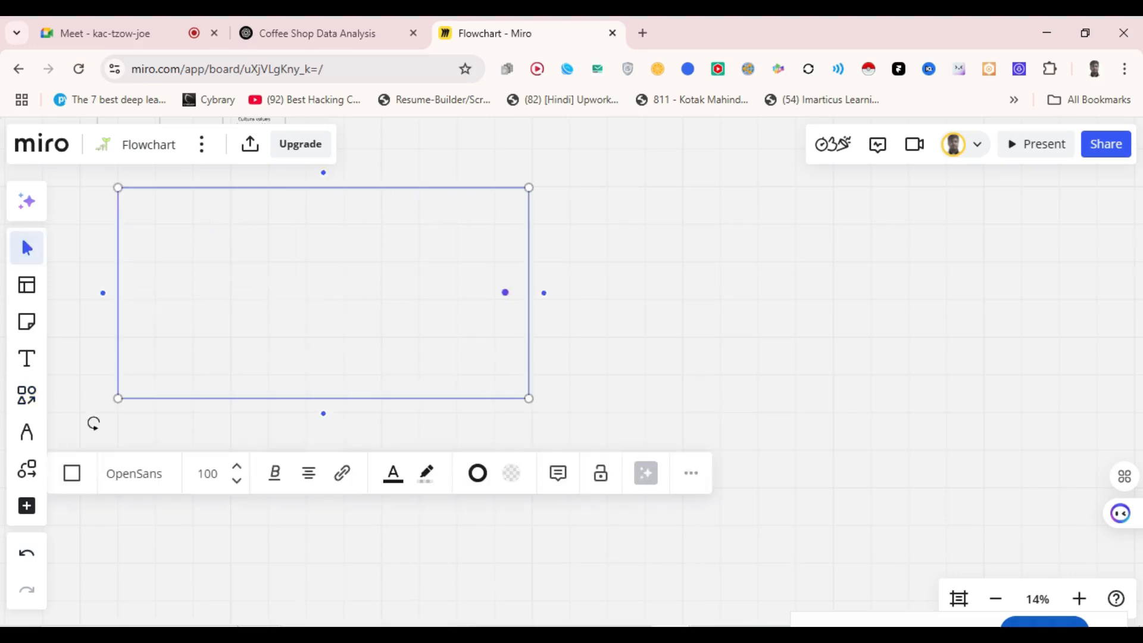
type("objecti")
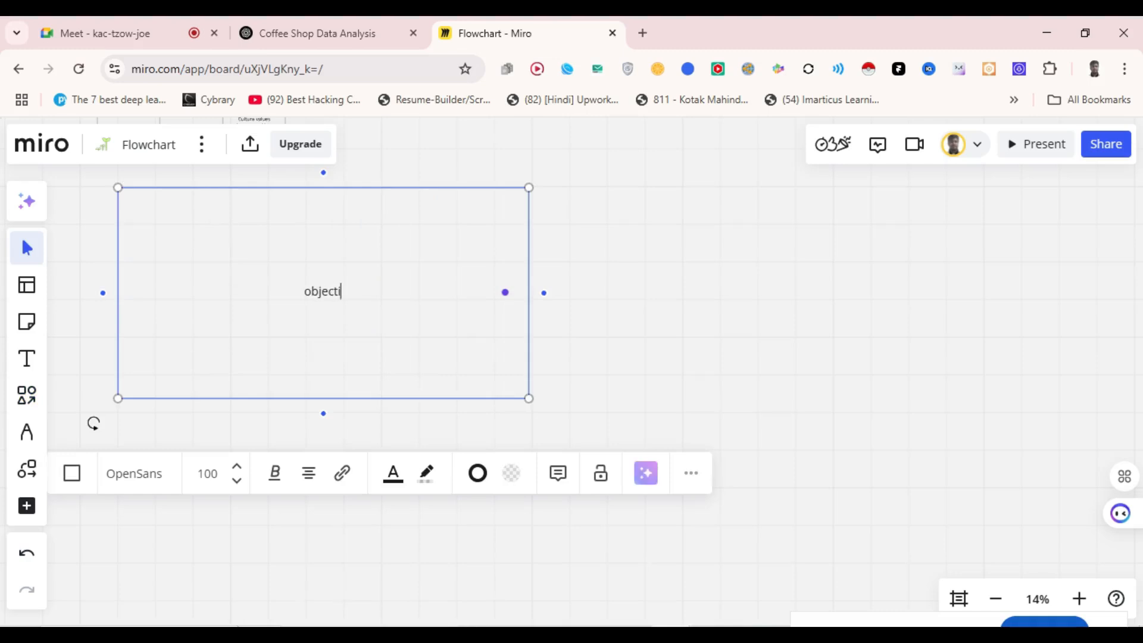
type("ve")
- Enlarge the 'objective' label to font size 288, stepping through 144
key("ctrl+a")
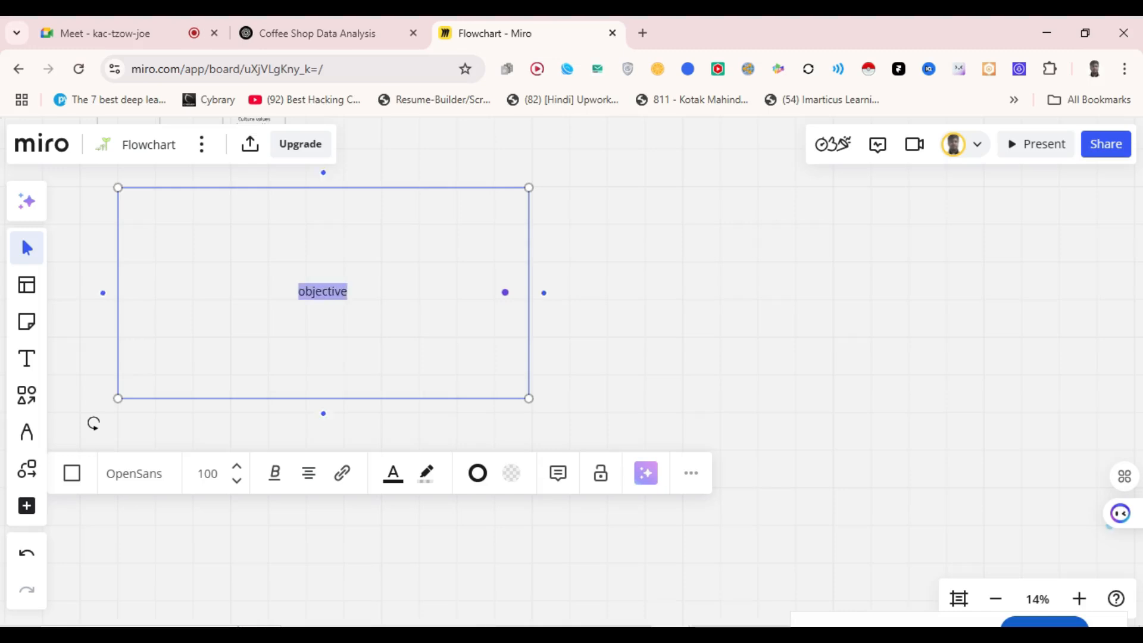
left_click(207, 474)
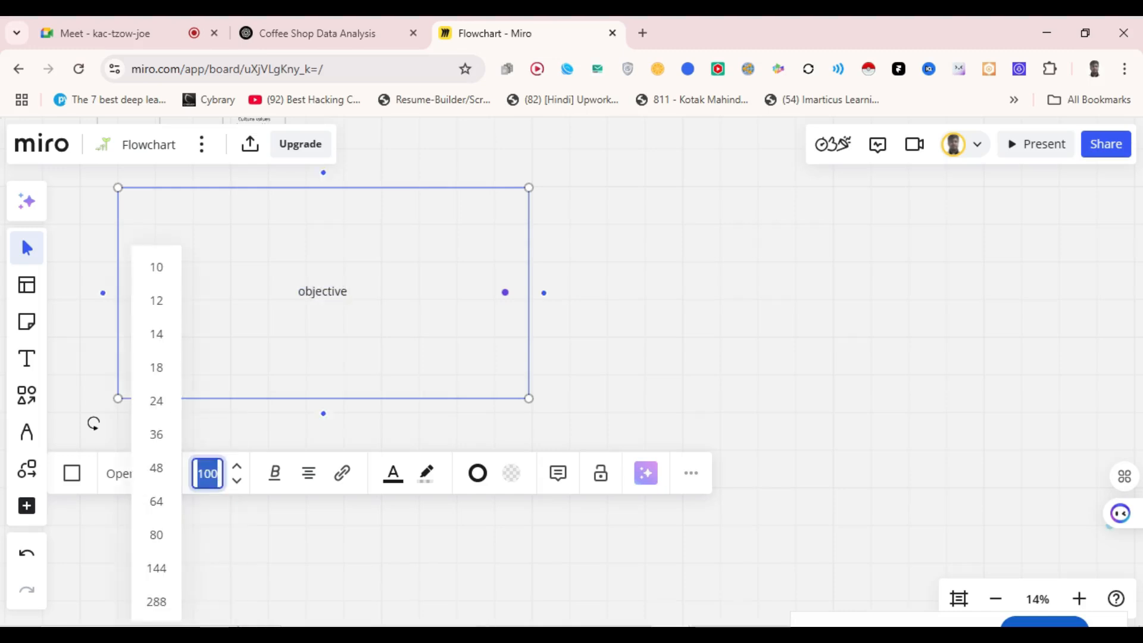
left_click(156, 569)
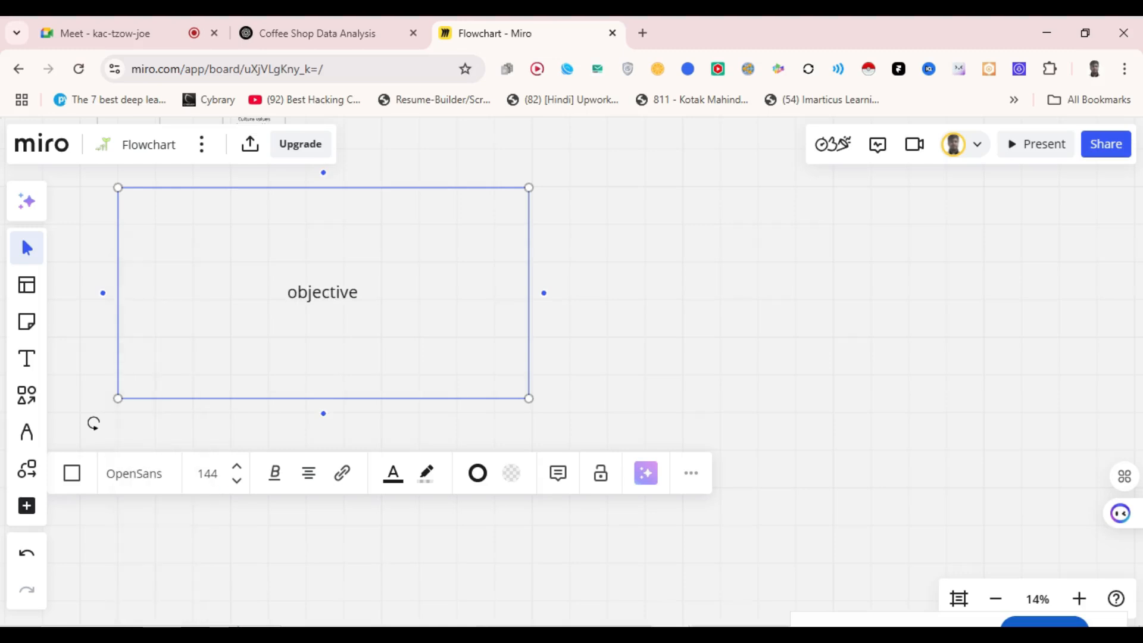
left_click(207, 474)
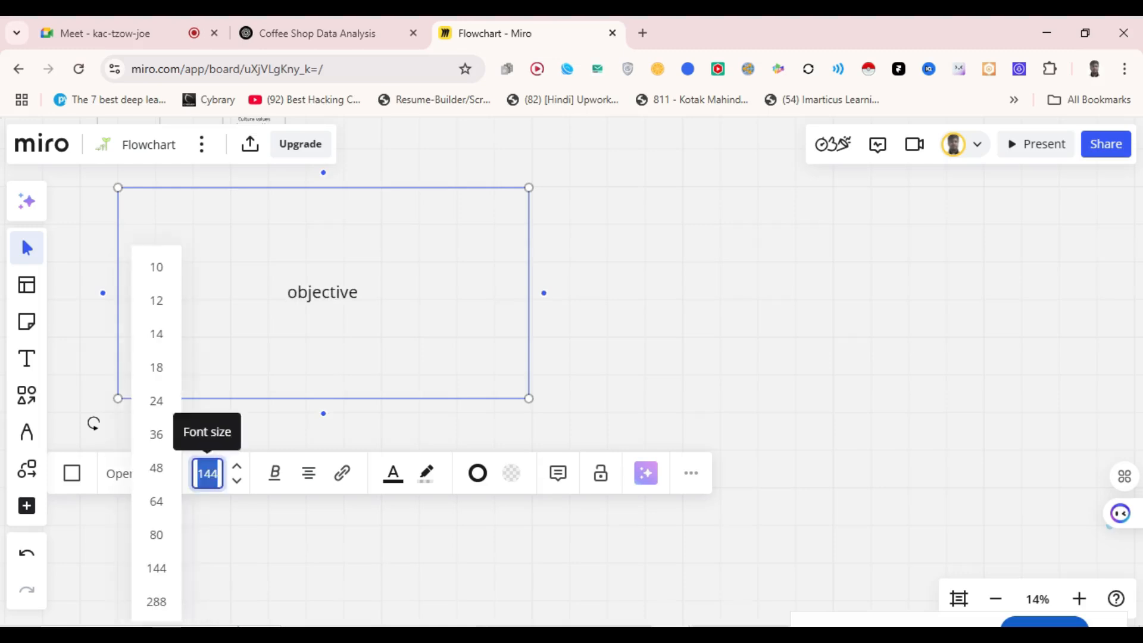
left_click(156, 602)
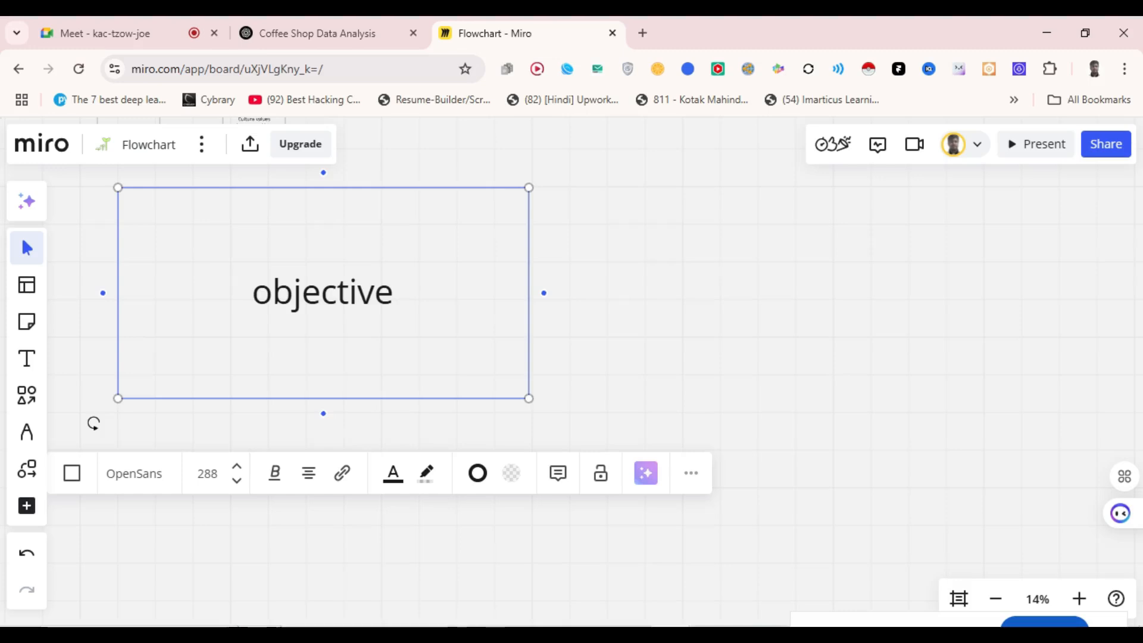
left_click(93, 424)
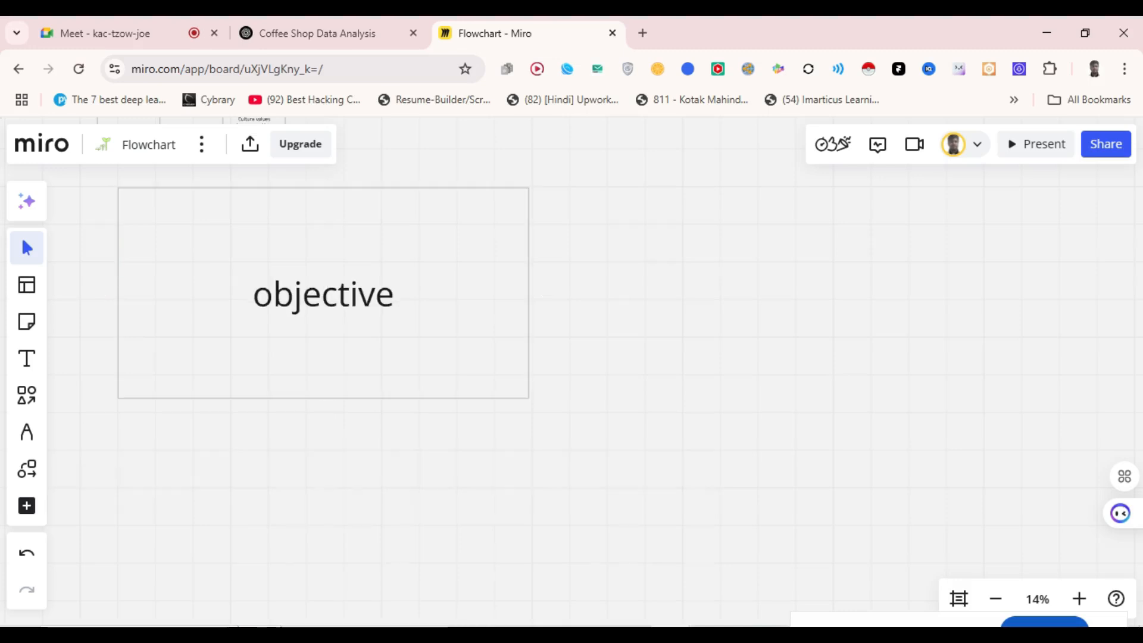
left_click(323, 294)
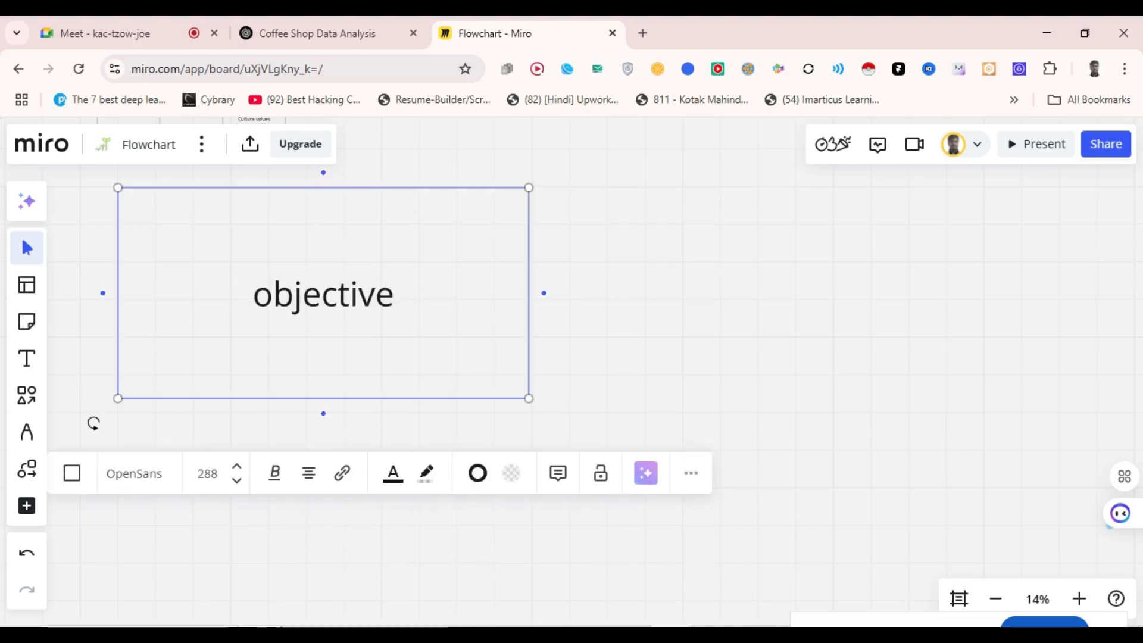
- Add a box right of 'objective' holding the pasted retail-sales analysis project description
mouse_move(543, 293)
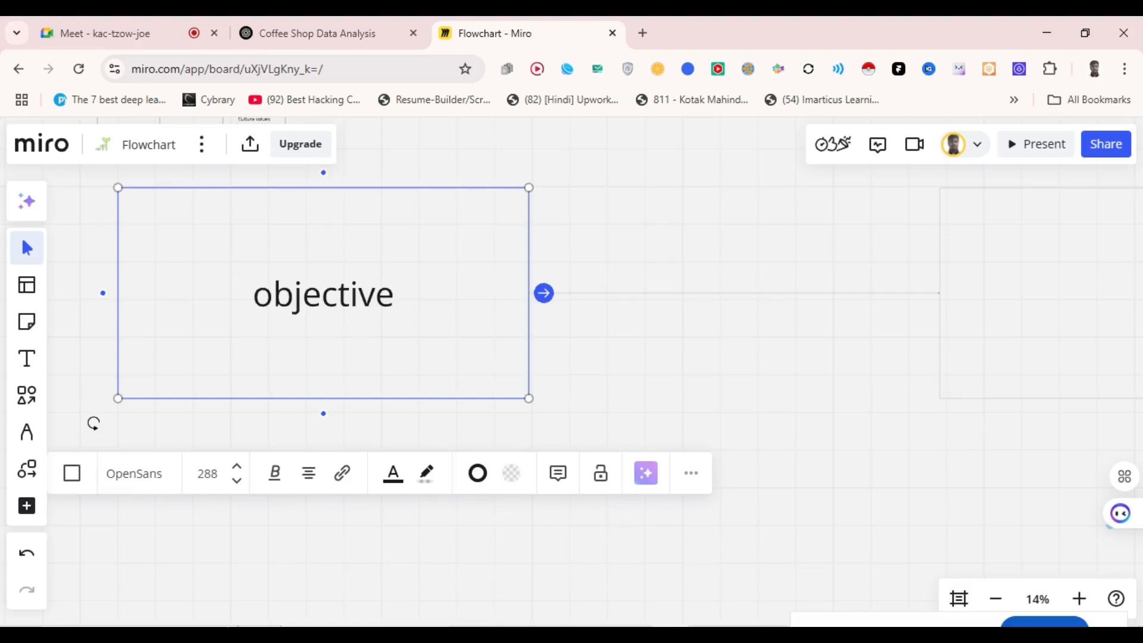
left_click(544, 293)
key("t")
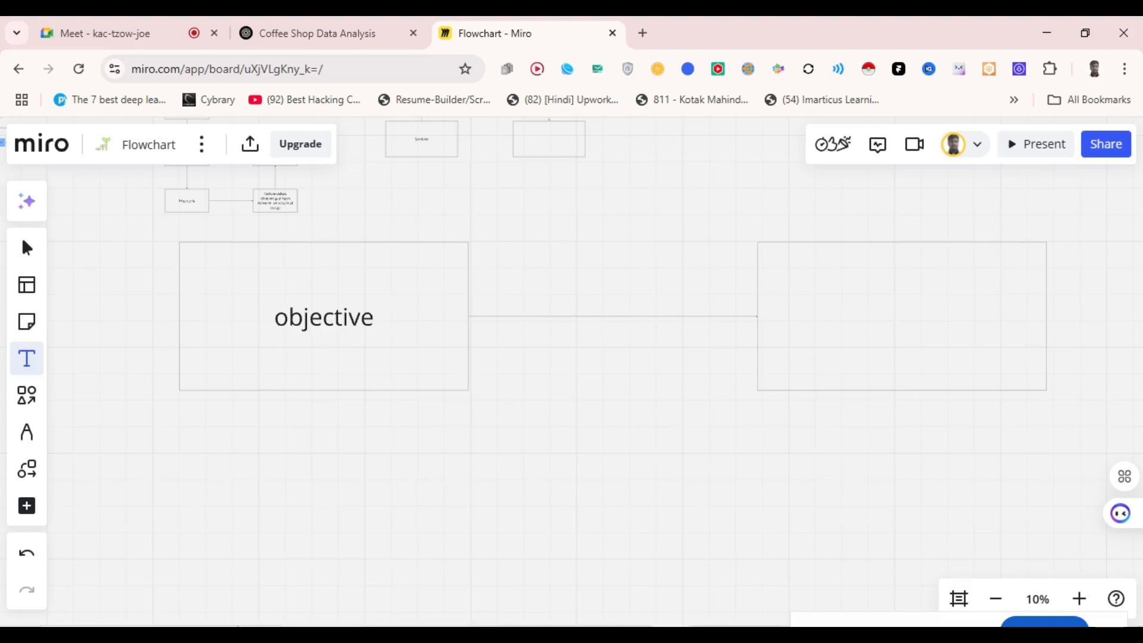
left_click(789, 304)
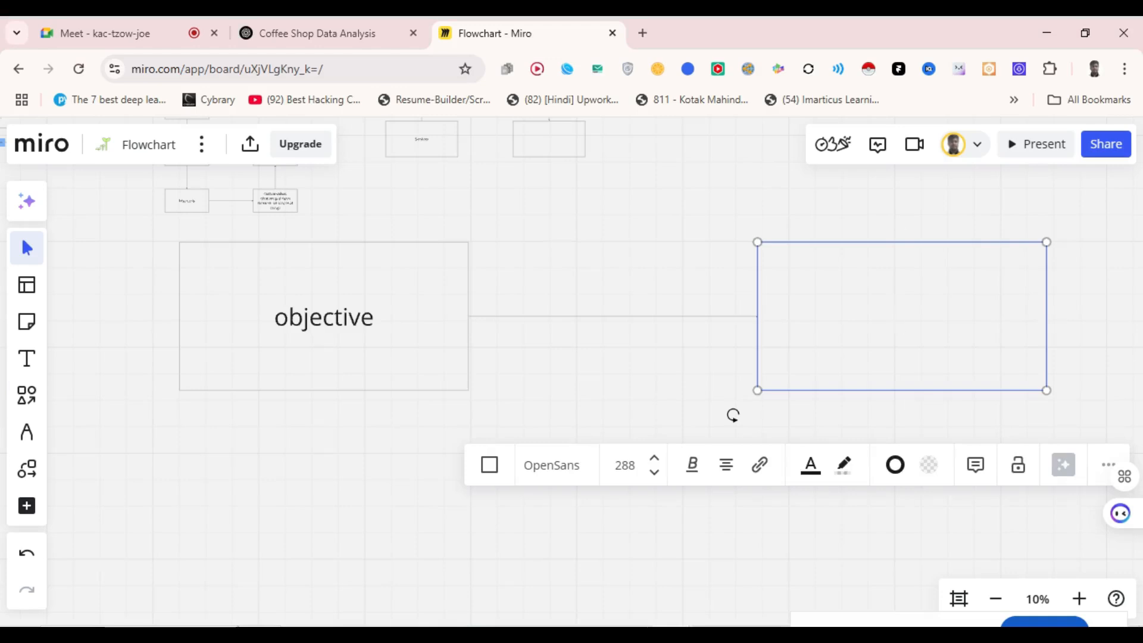
type("actionable insights that will enhanc performance of cofee shop")
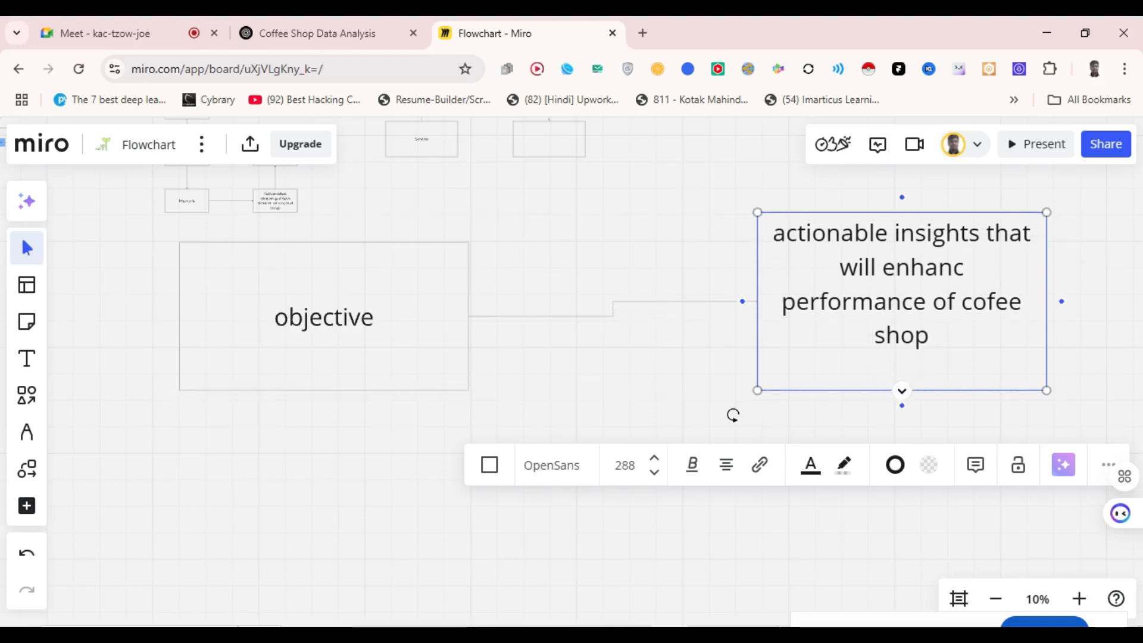
key("Escape")
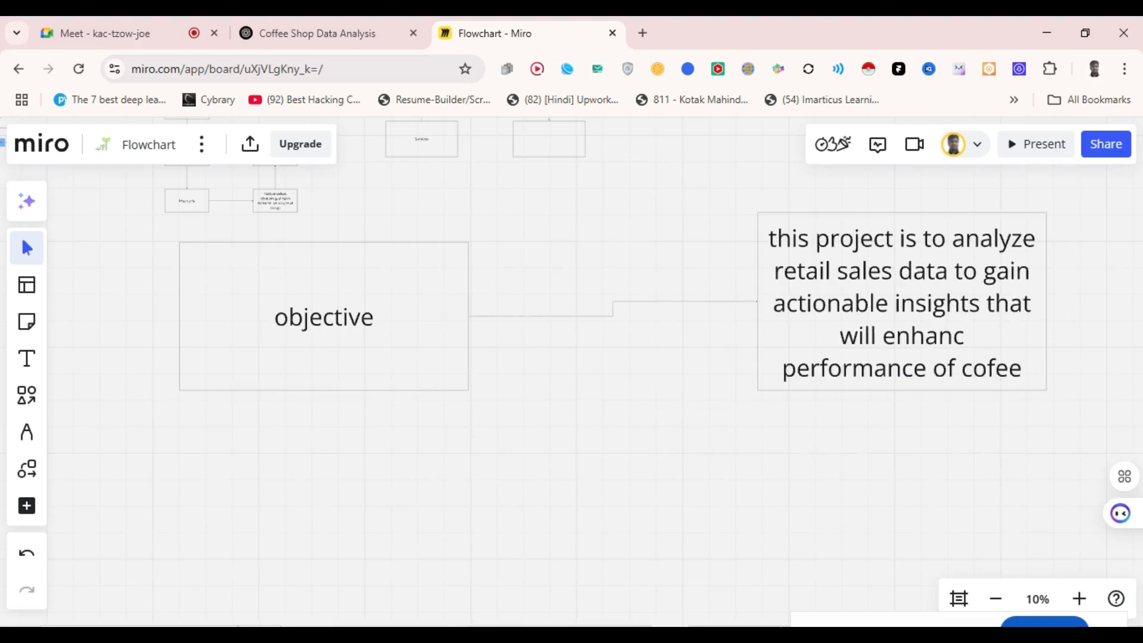
left_click(902, 303)
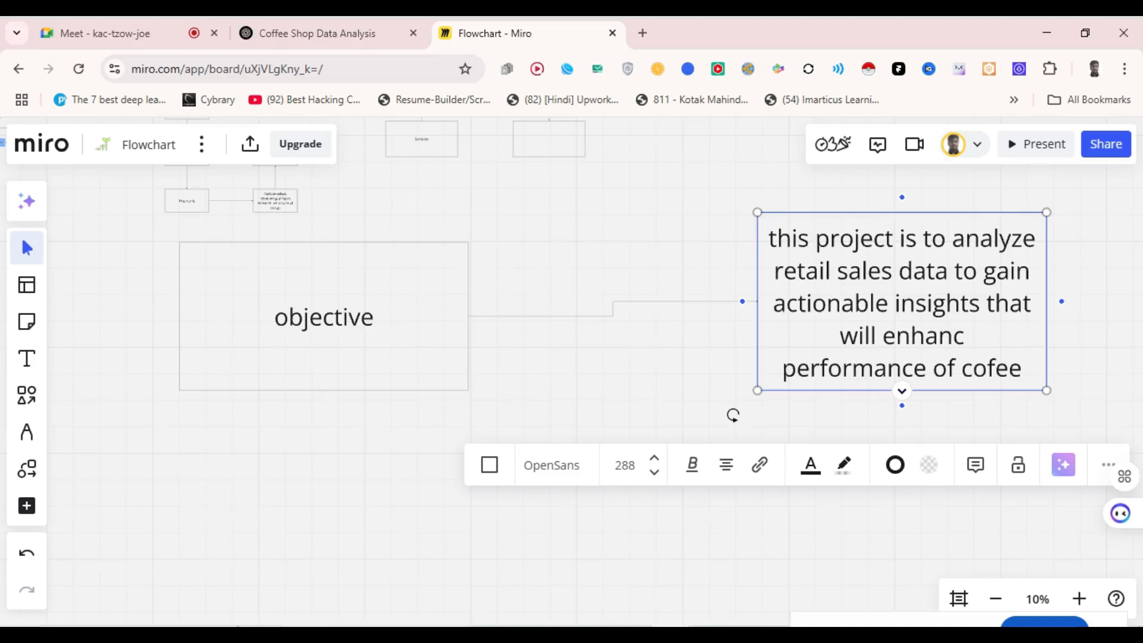
left_click(323, 321)
- Add a box linked below 'objective' labelled 'Recomended Analysis'
left_click(324, 405)
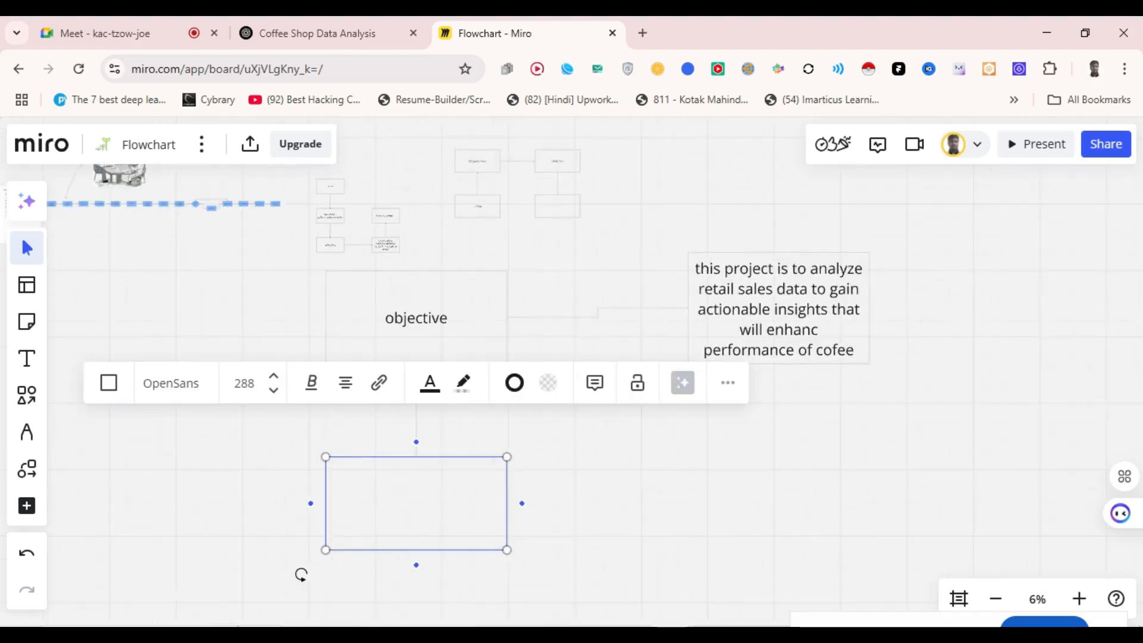
type("A")
key("BackSpace")
type("Recomended ")
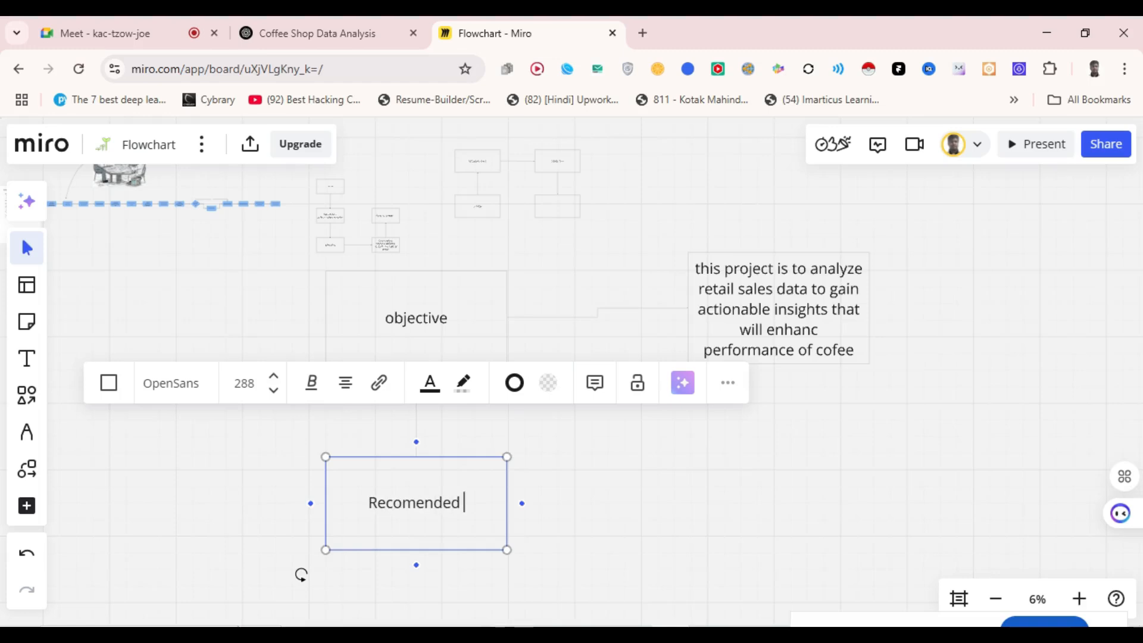
type("Analysis")
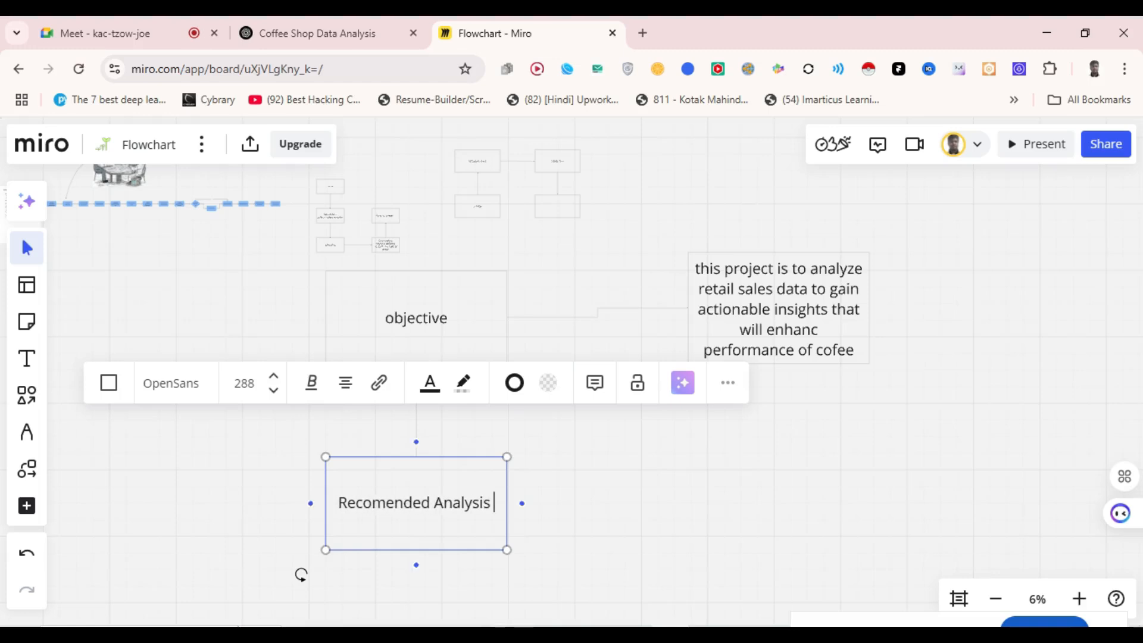
key("Escape")
- Attach a new empty box to the right of Recomended Analysis
scroll(572, 369, "down", 3)
scroll(549, 302, "up", 3)
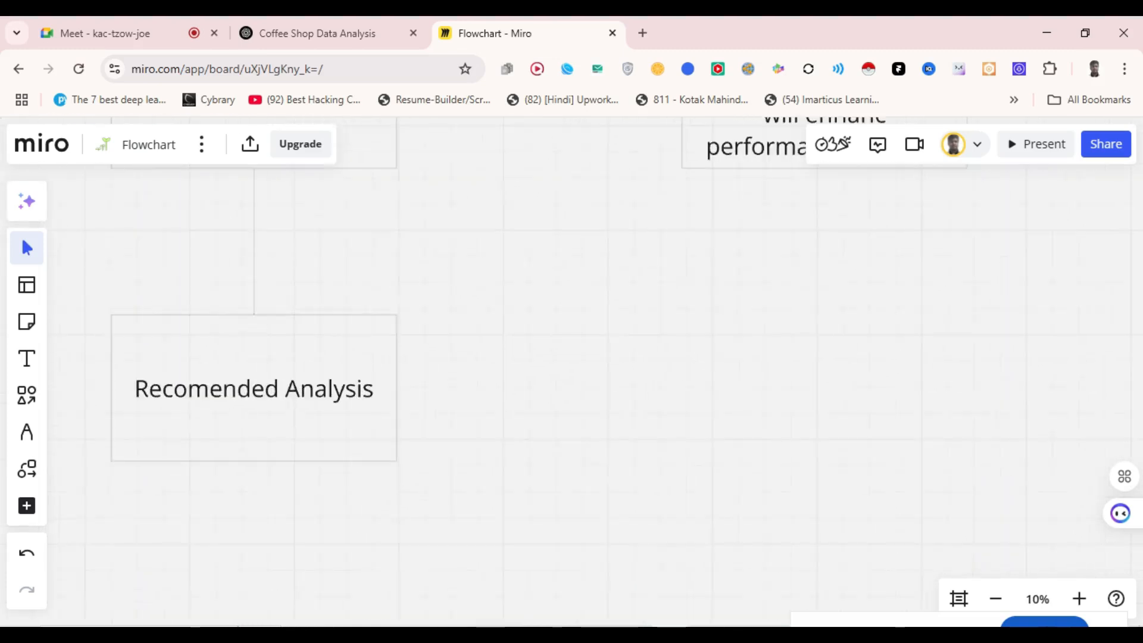
left_click(309, 390)
left_click(411, 388)
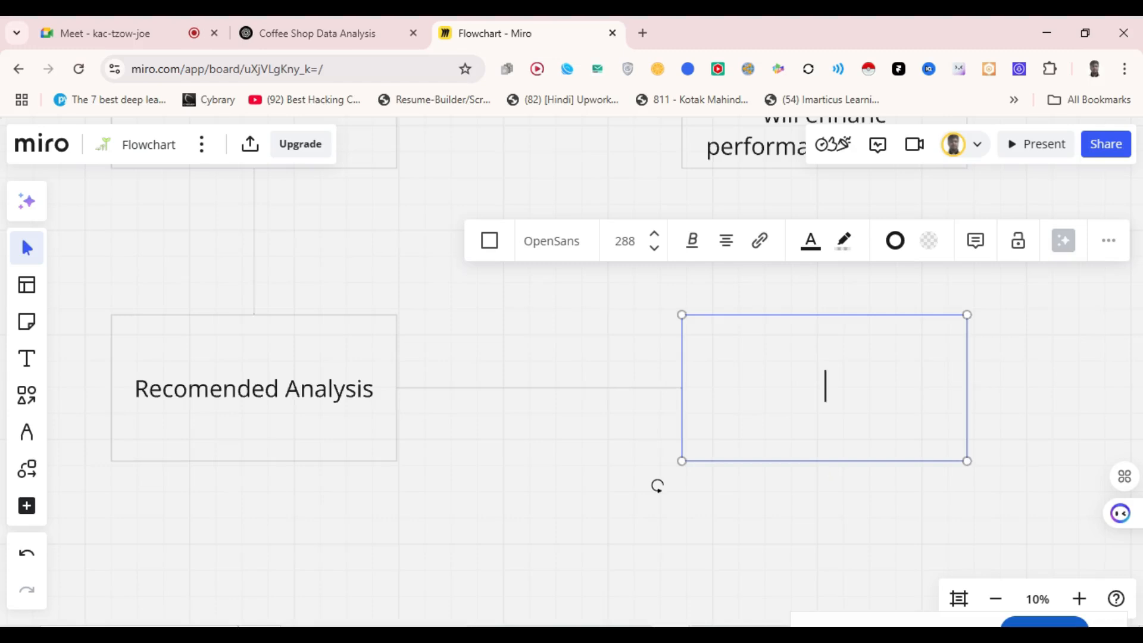
- Paste the product category and type question and resize the questions box to fit
type("how do sales vary by product category and type")
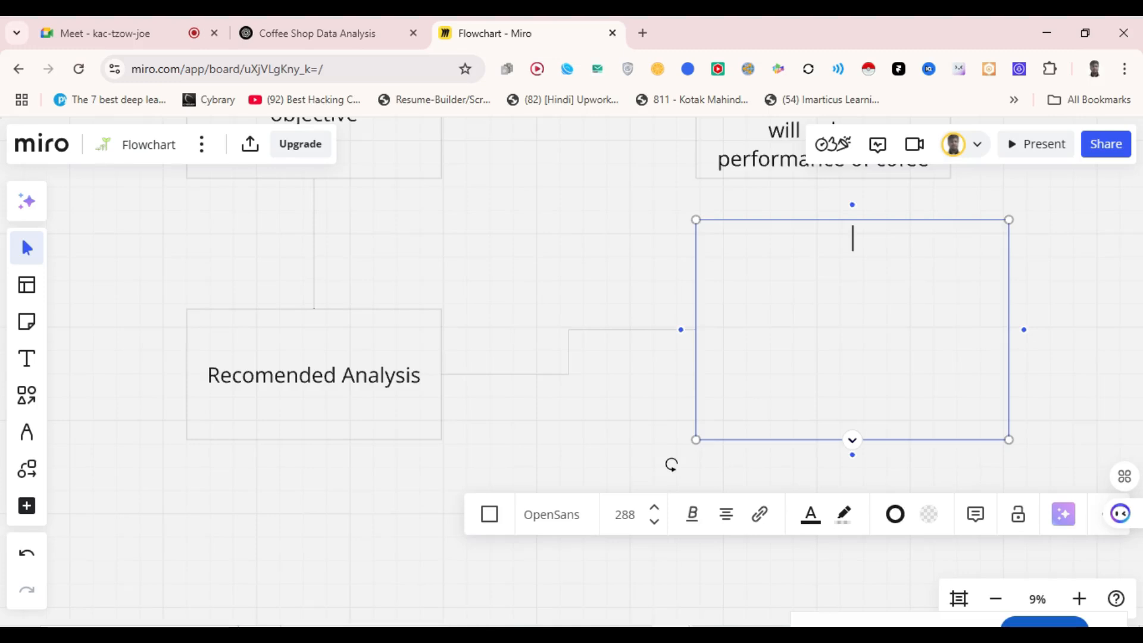
type("category and type")
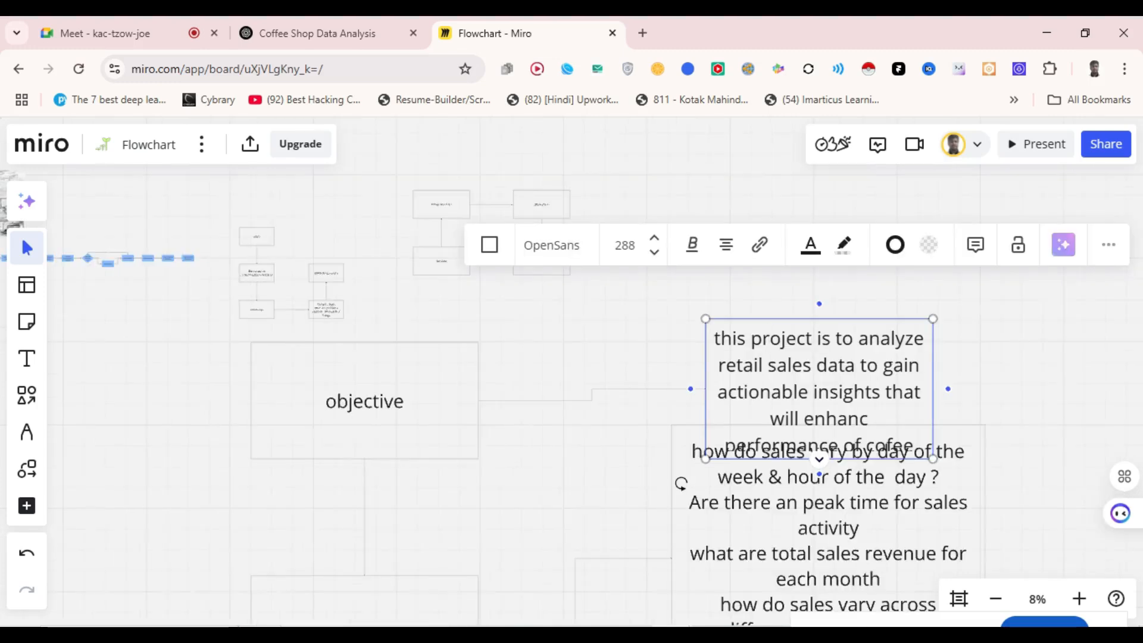
scroll(572, 387, "down", 5)
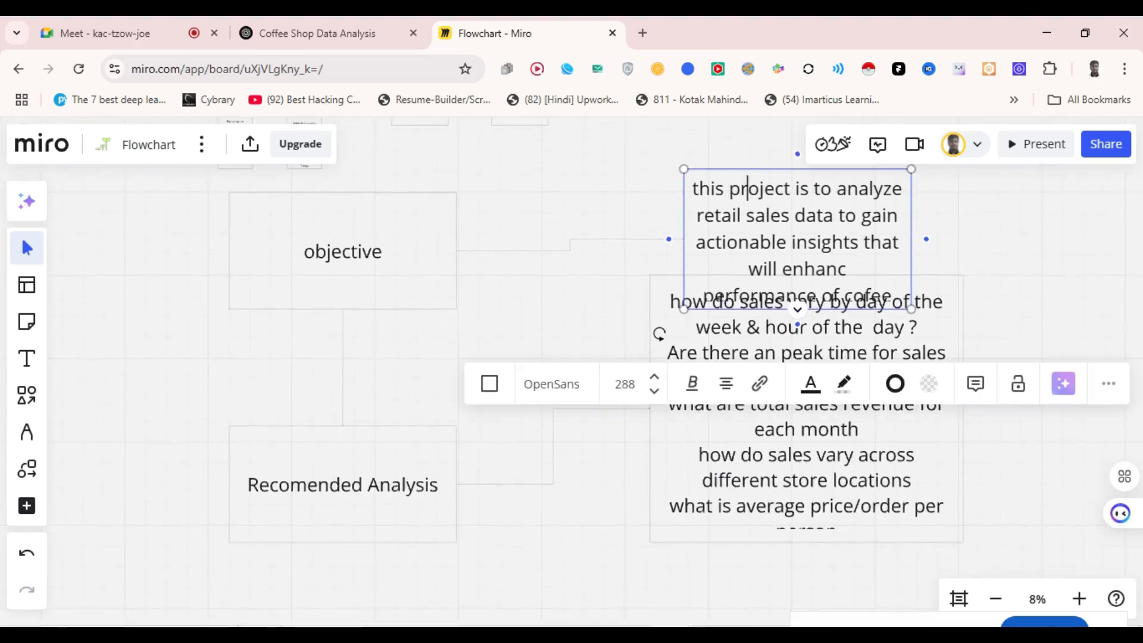
left_click(659, 334)
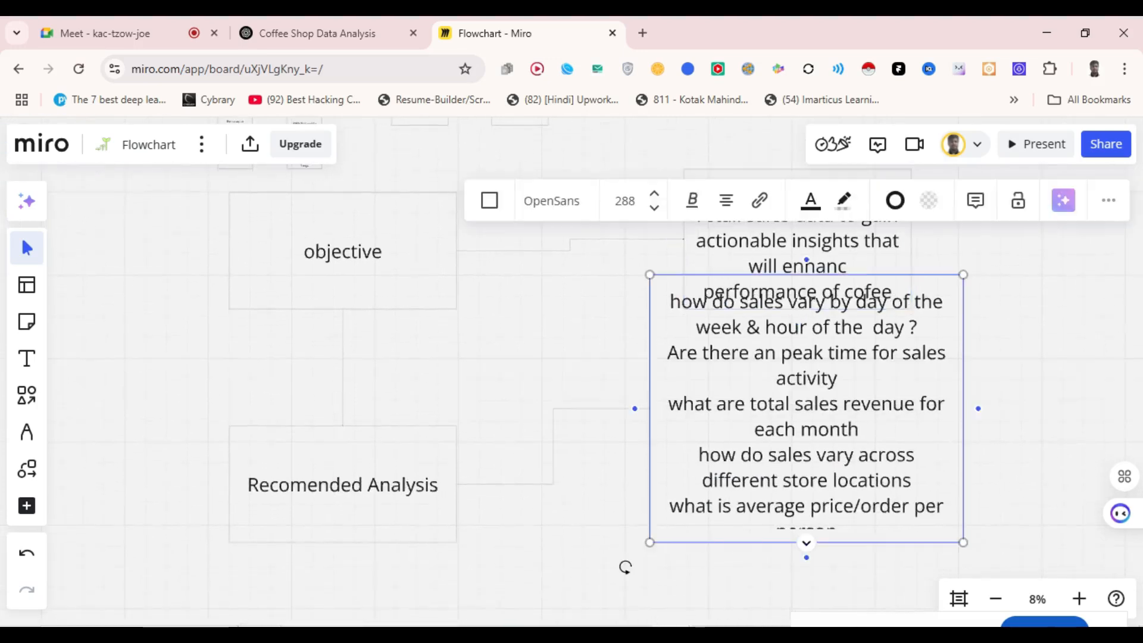
left_click_drag(775, 543, 774, 638)
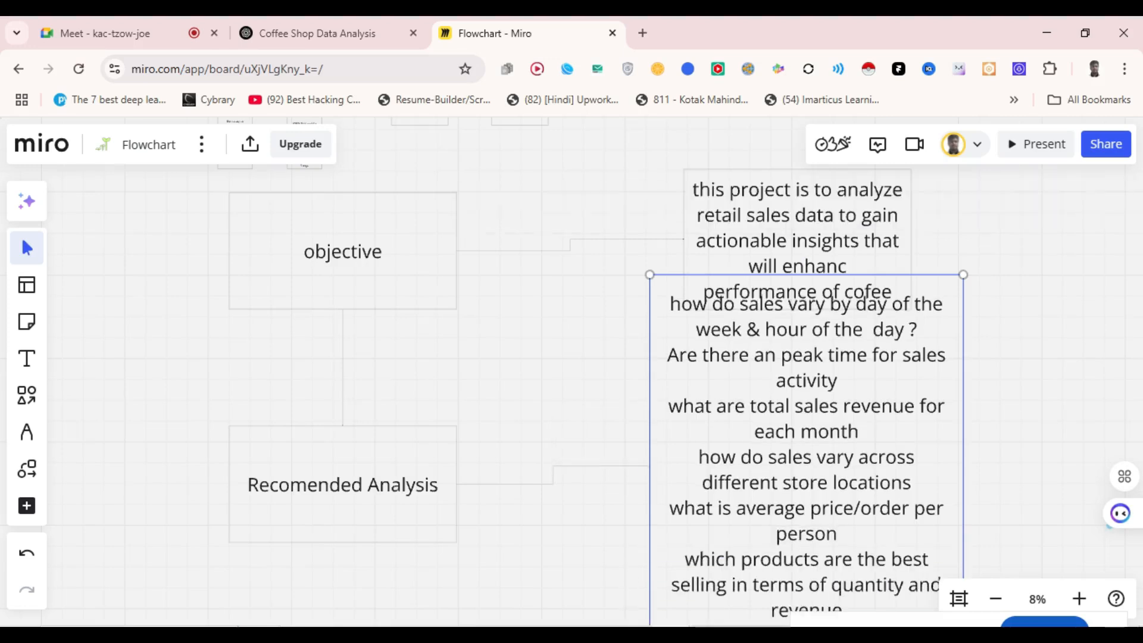
scroll(1009, 392, "down", 3)
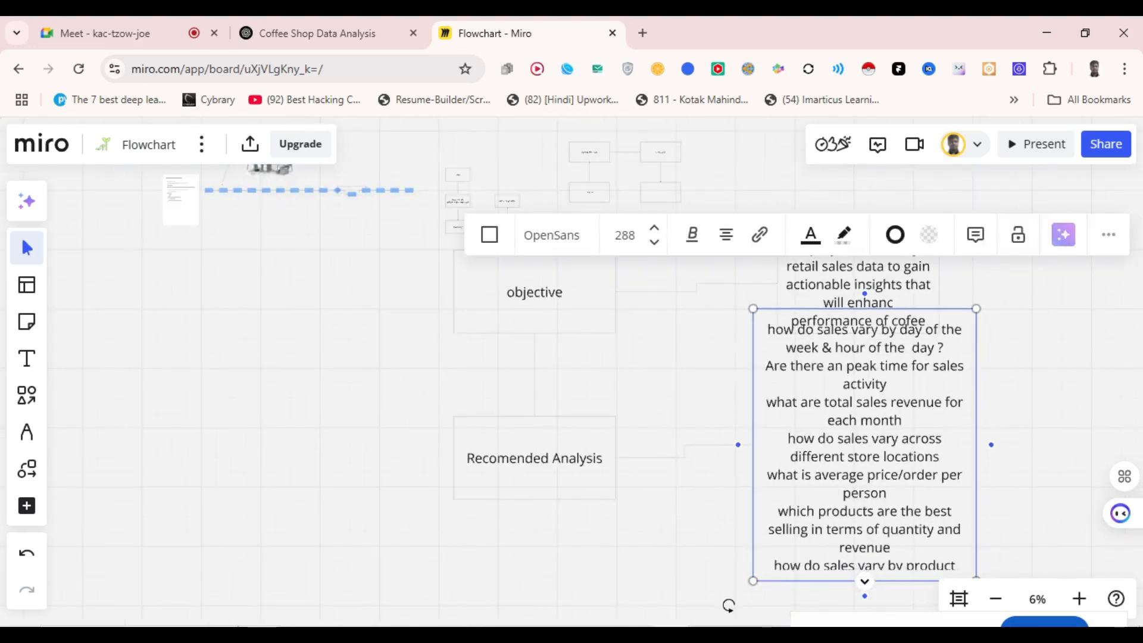
scroll(786, 381, "down", 3)
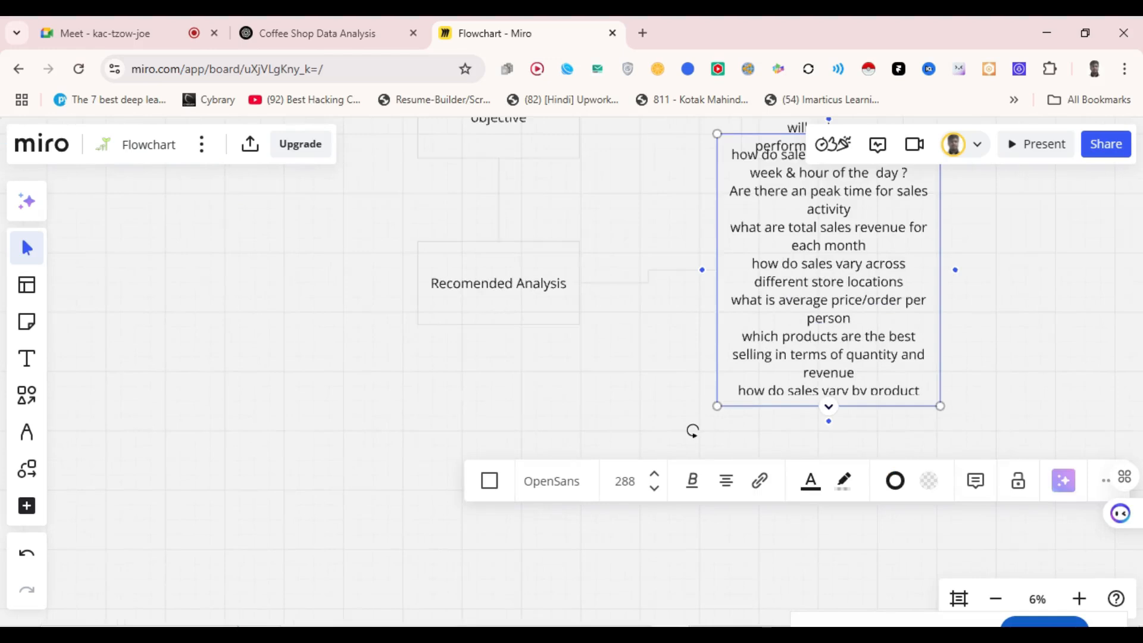
left_click_drag(794, 406, 794, 605)
scroll(793, 381, "down", 3)
left_click_drag(794, 386, 794, 505)
left_click_drag(720, 530, 720, 479)
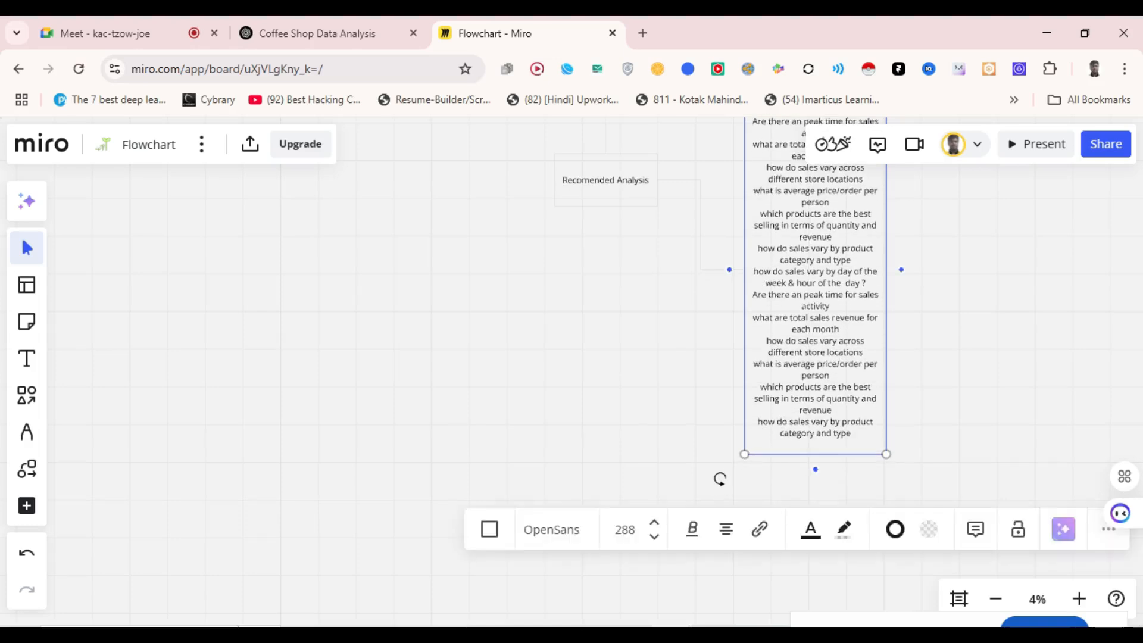
scroll(792, 381, "up", 3)
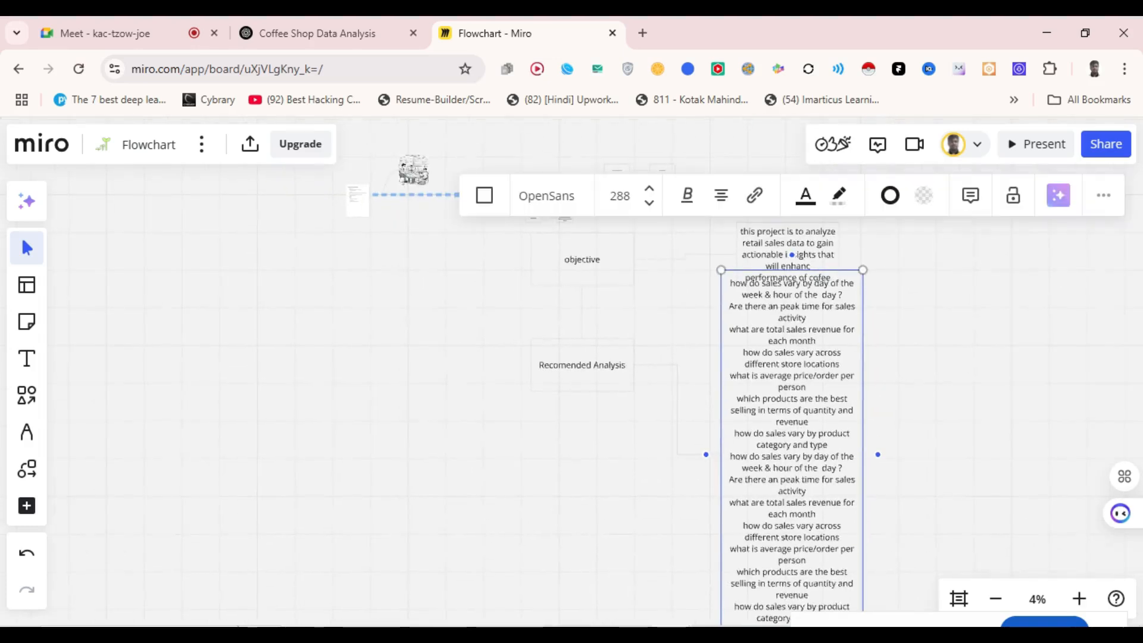
left_click_drag(721, 270, 724, 329)
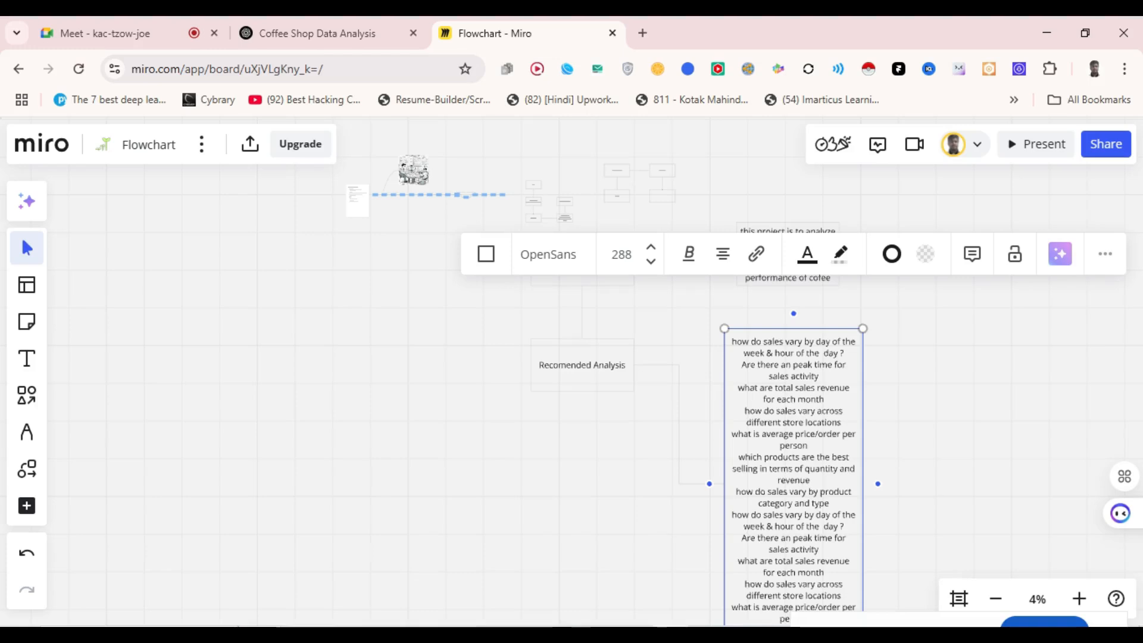
key("Escape")
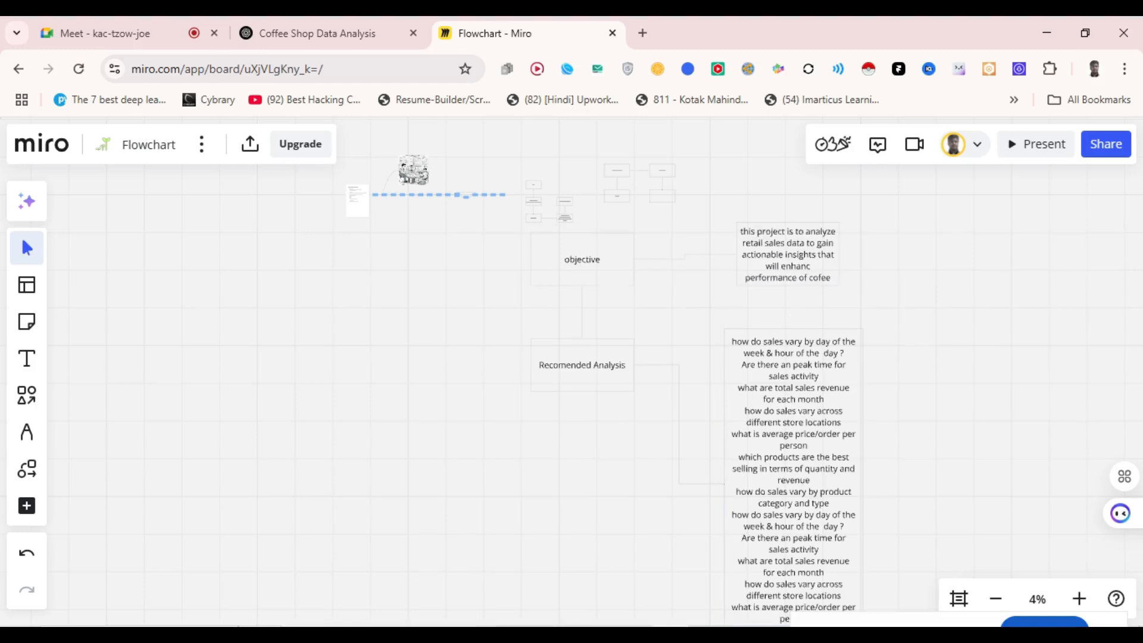
- Add a new box linked below Recomended Analysis
scroll(572, 370, "down", 3)
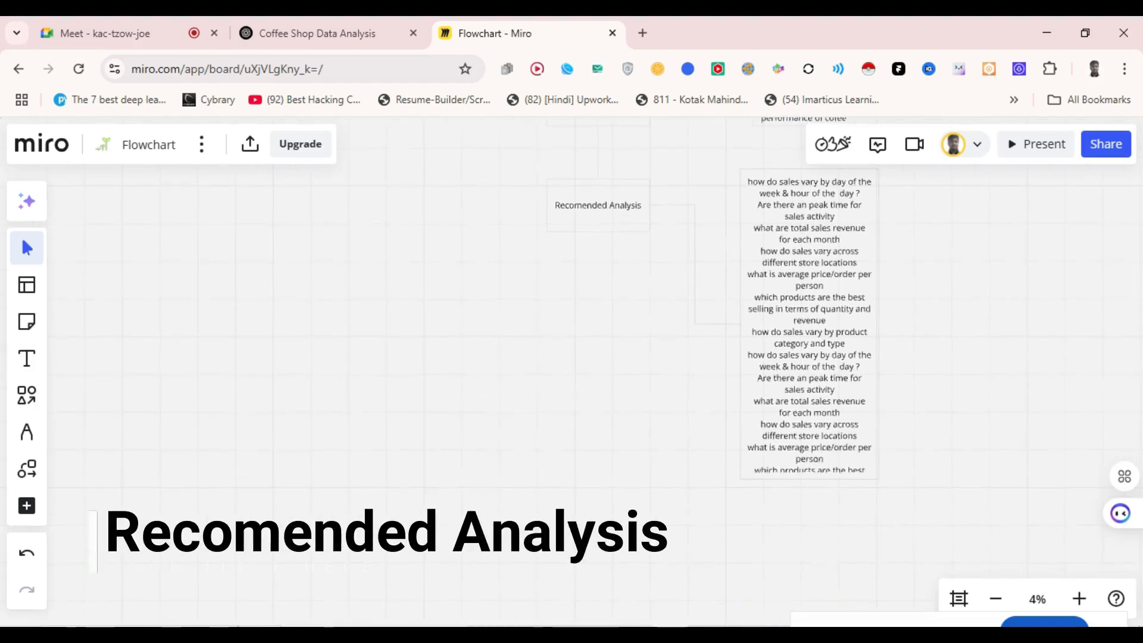
left_click(597, 209)
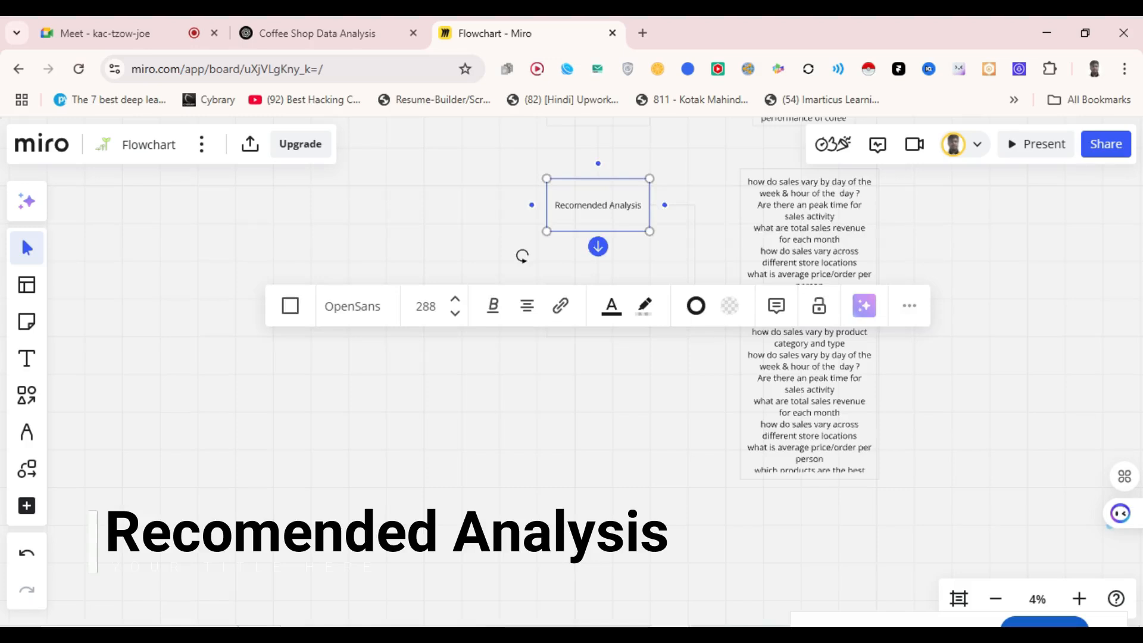
left_click(598, 246)
- Switch to another window with Alt+Tab
key("alt+Tab")
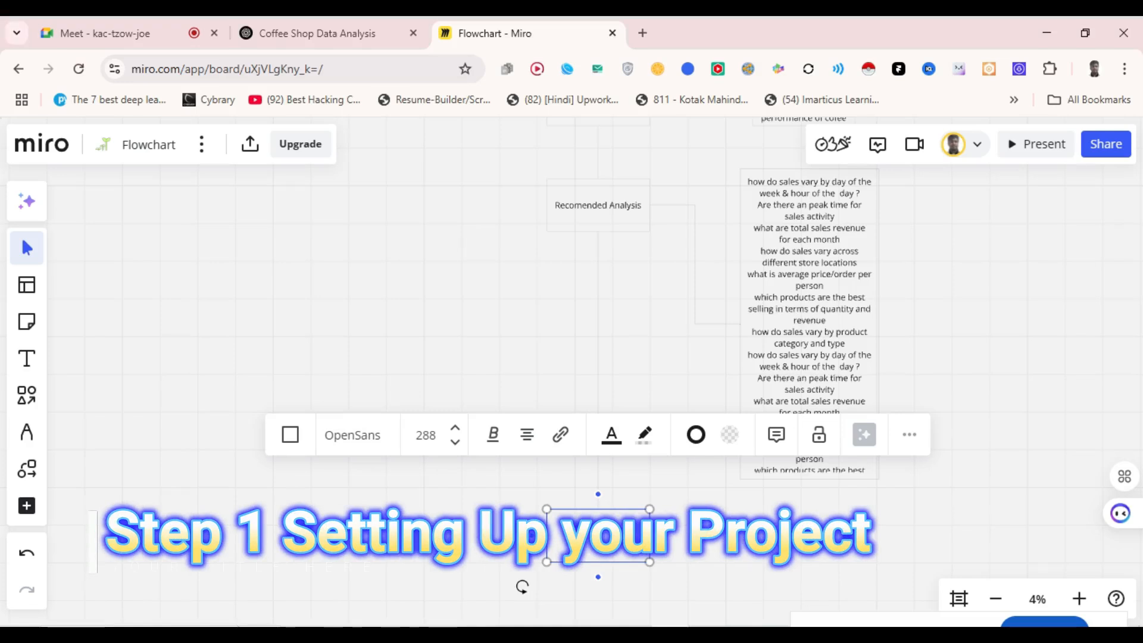
- Finish editing the Step 1 box and pan to the lower flowchart
key("Escape")
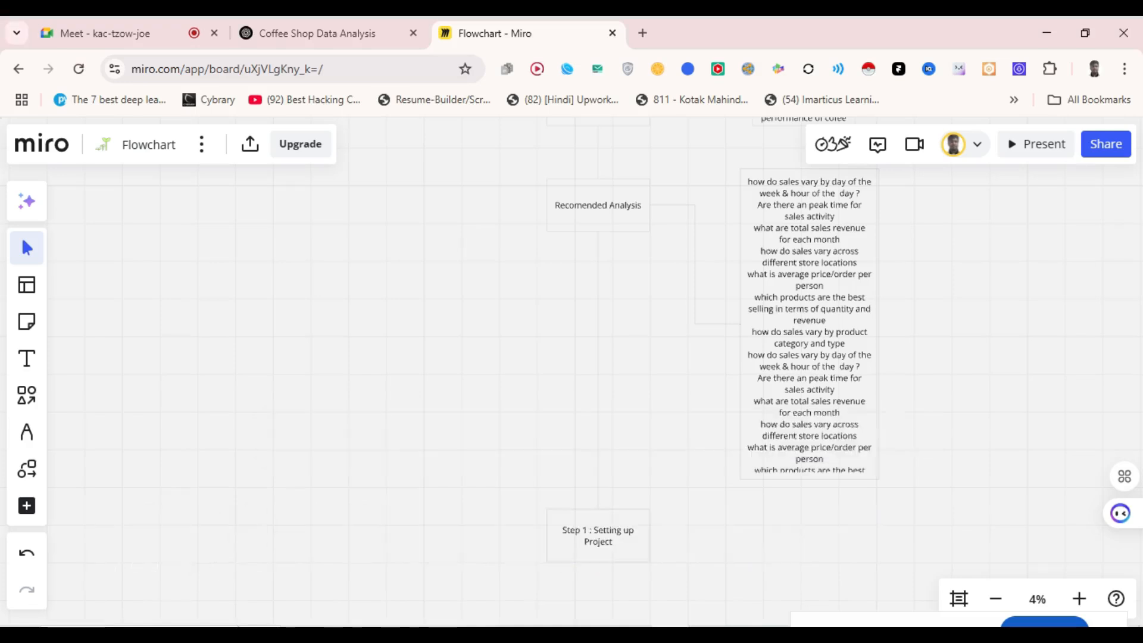
scroll(681, 415, "down", 1)
left_click_drag(682, 416, 607, 199)
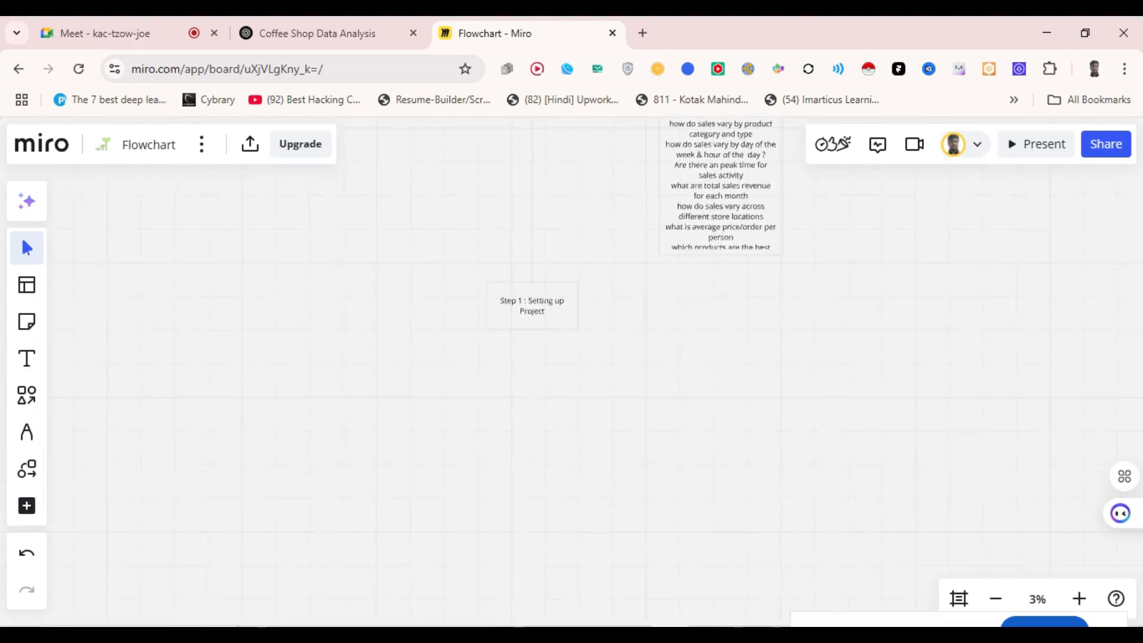
scroll(571, 352, "up", 2)
- Add an 'open dataset' box right of Step 1, then a box beneath it
left_click(557, 283)
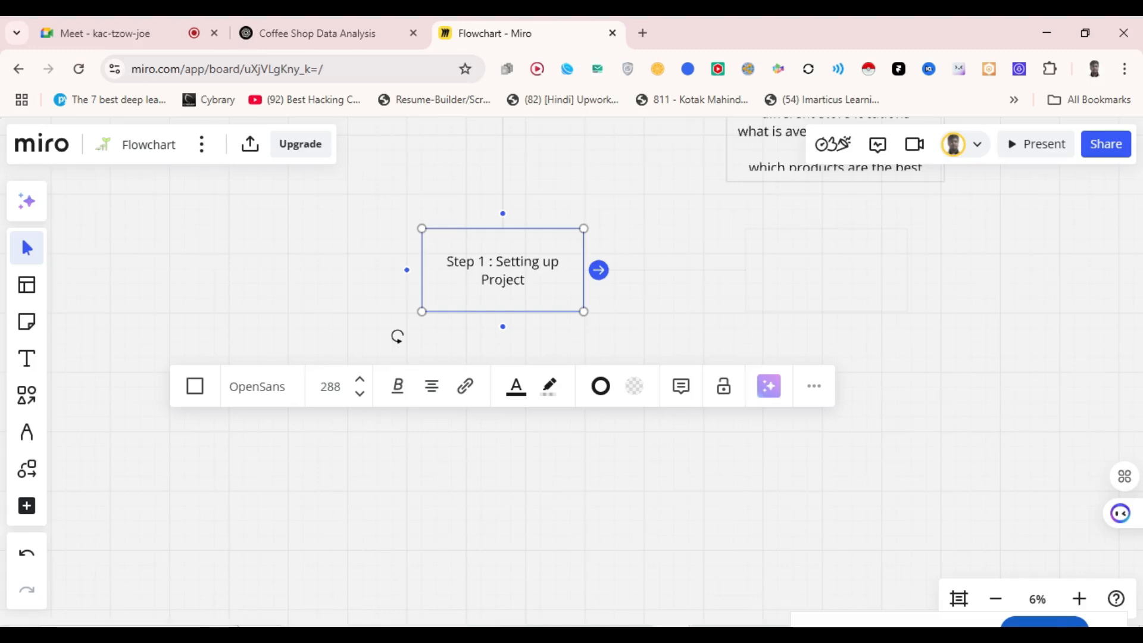
left_click(599, 270)
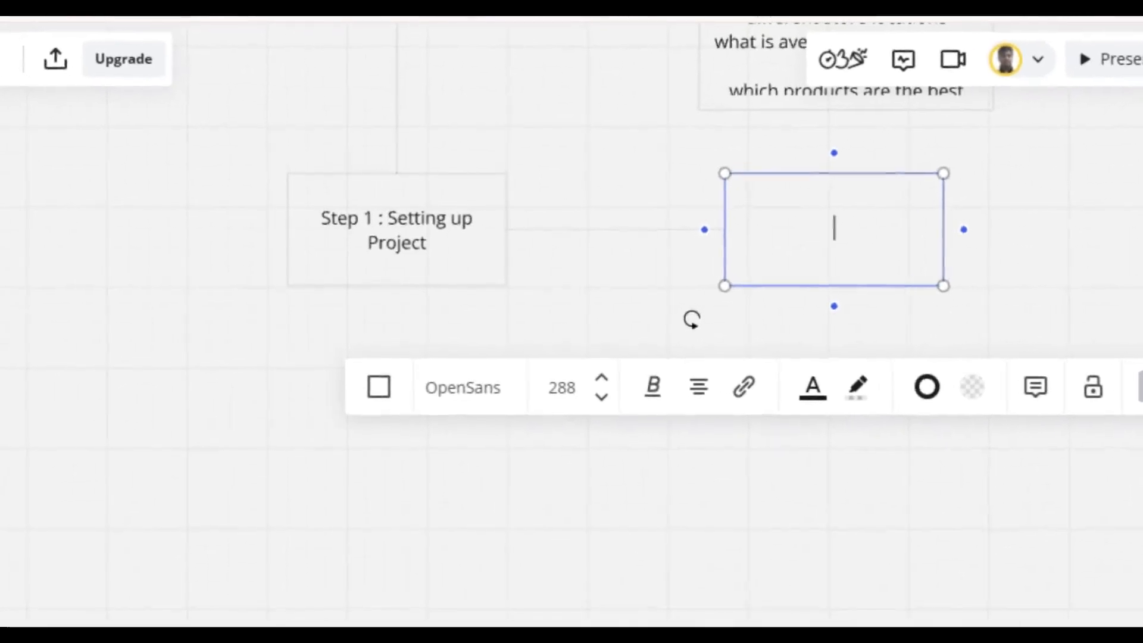
type("open")
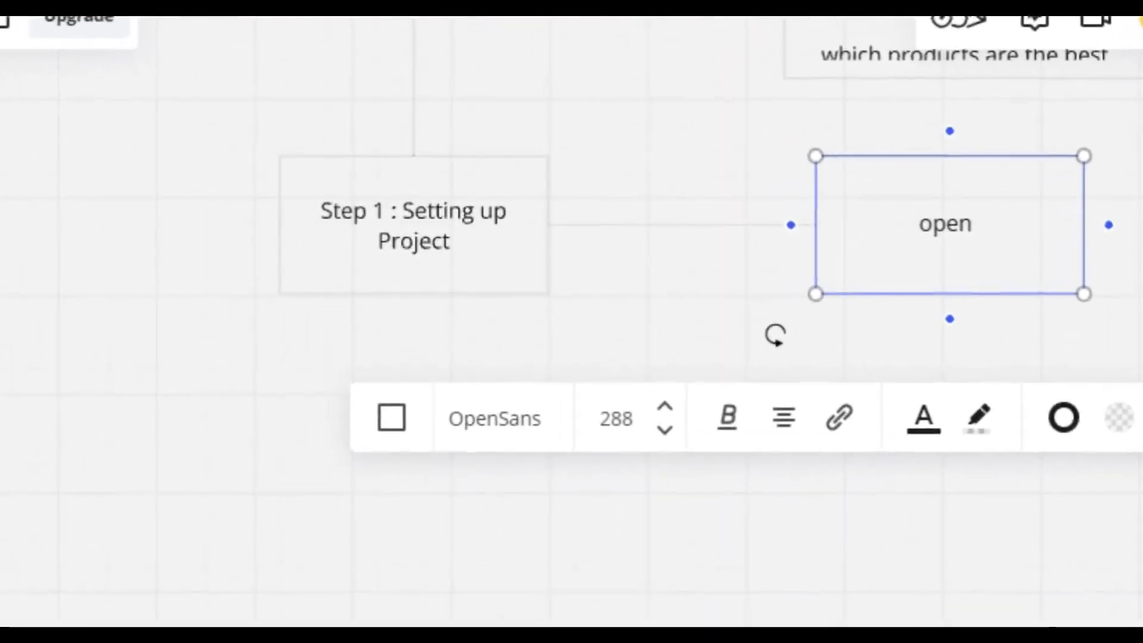
type(" dataset")
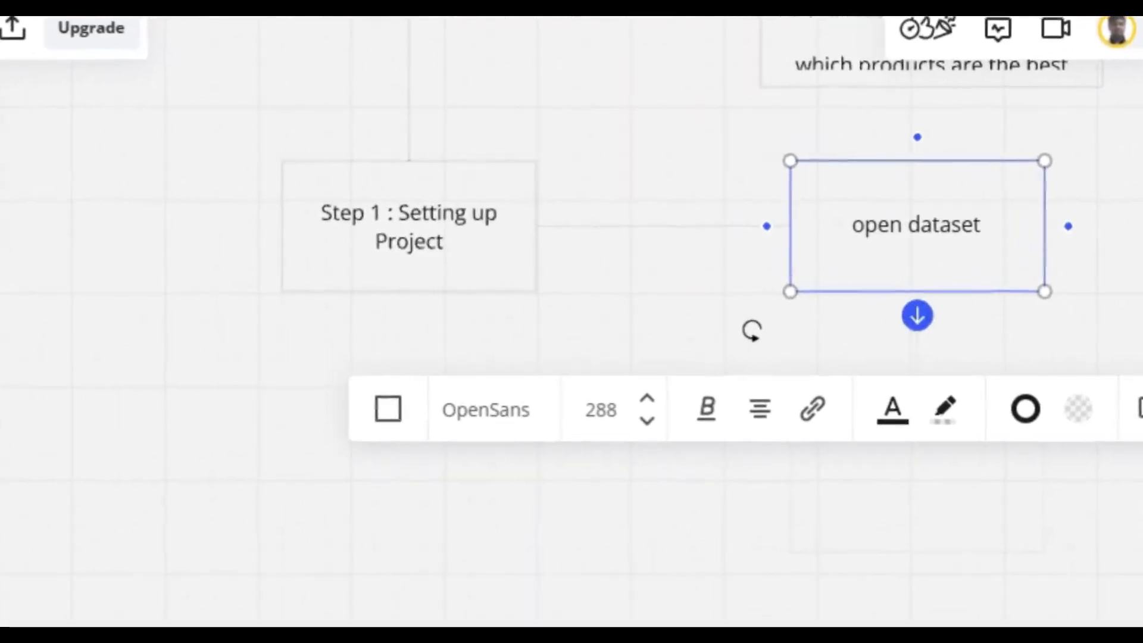
left_click(902, 314)
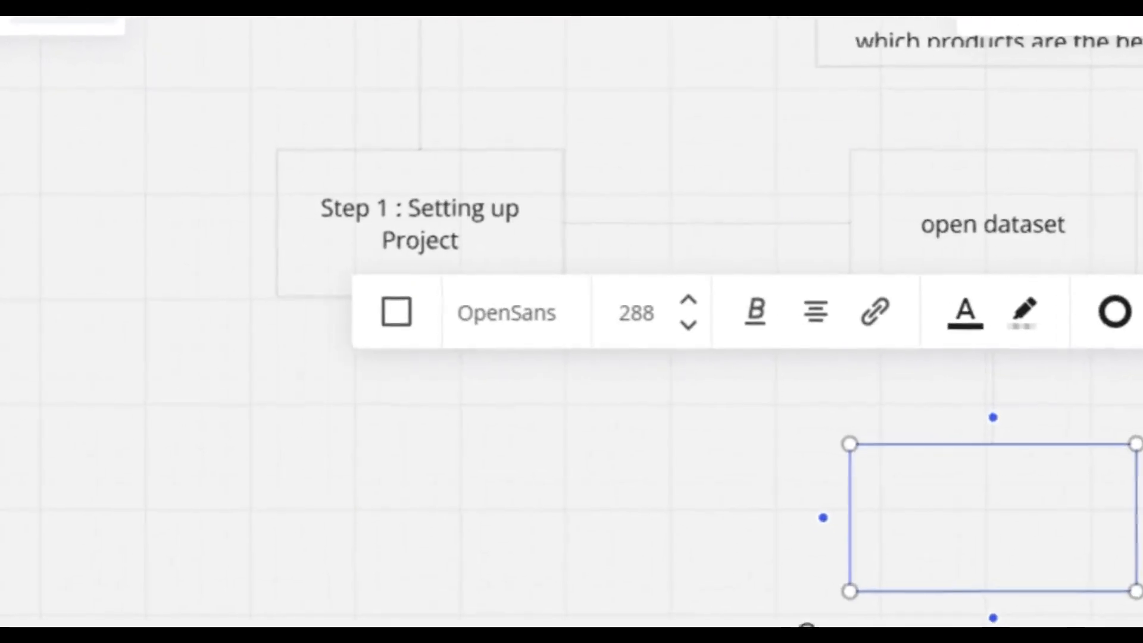
- Label the new box 'Step 1: Select file' and link a rectangle beside it
type("S")
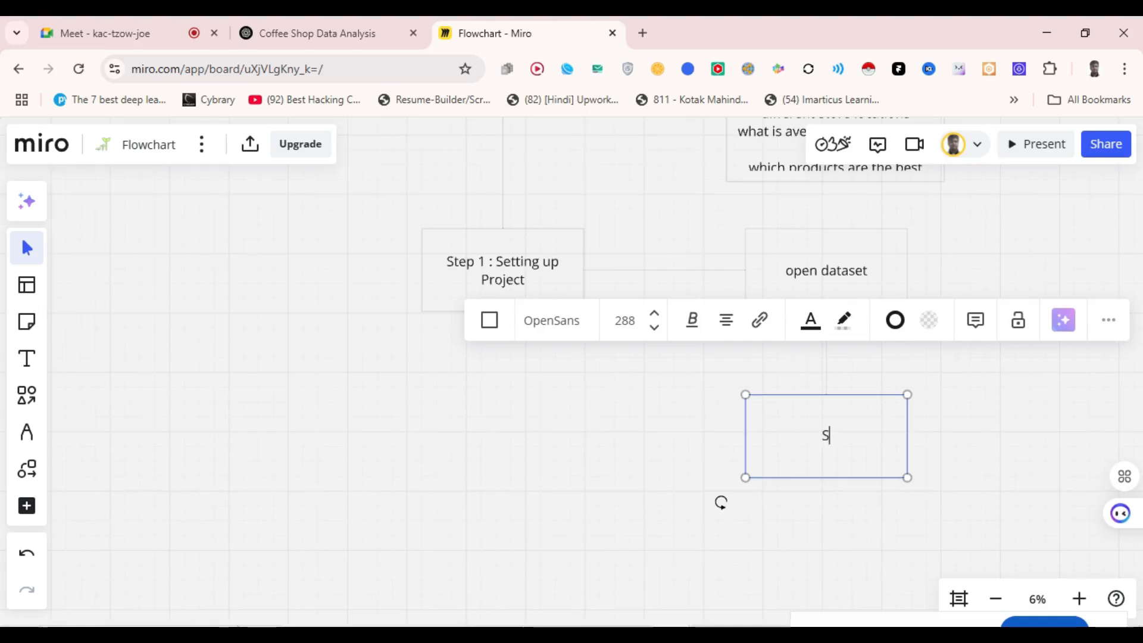
type("tep 1: Select")
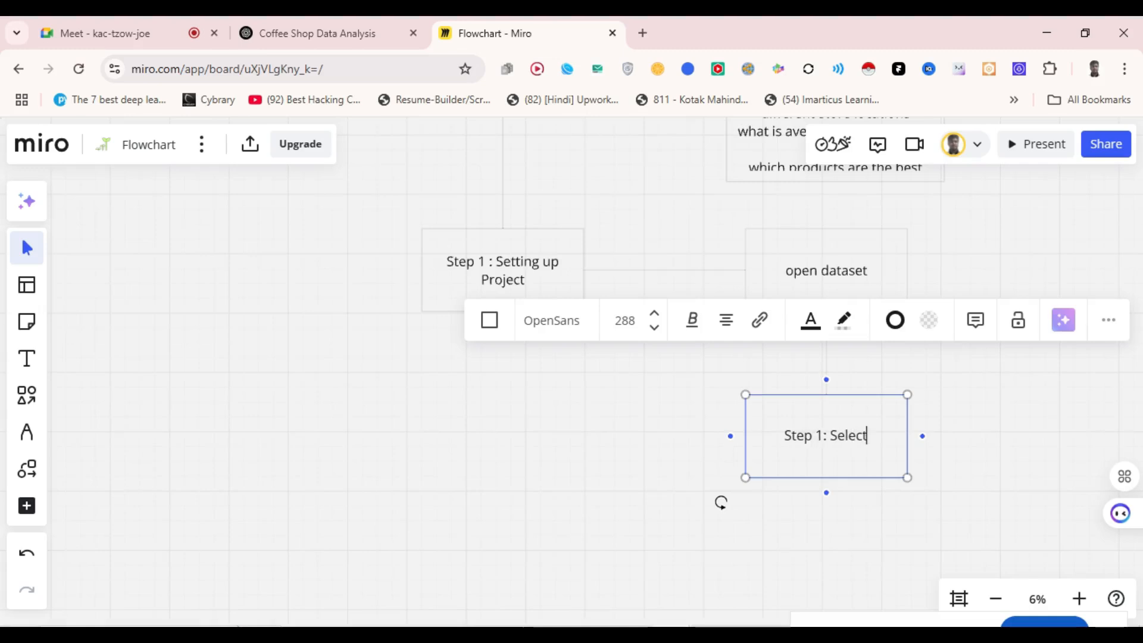
type(" file")
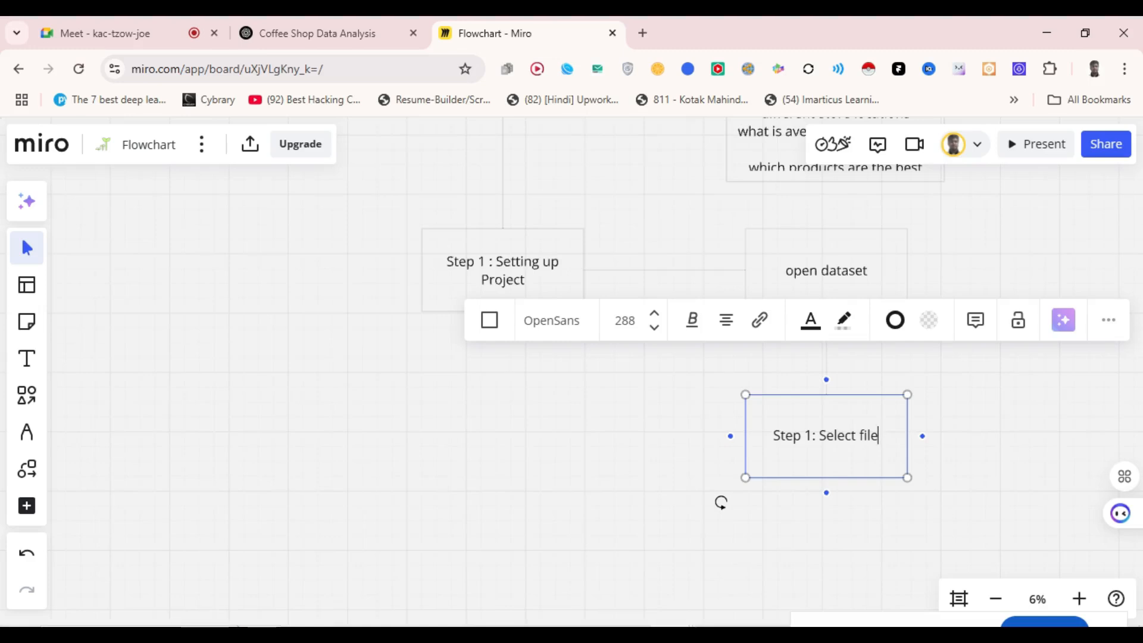
left_click(923, 436)
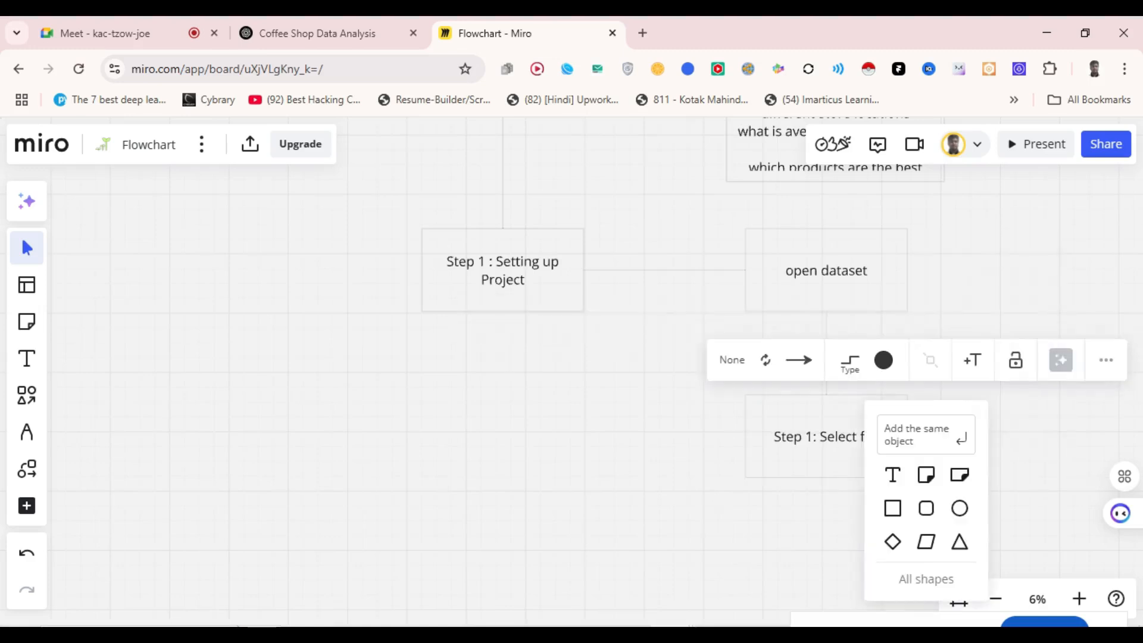
left_click(892, 508)
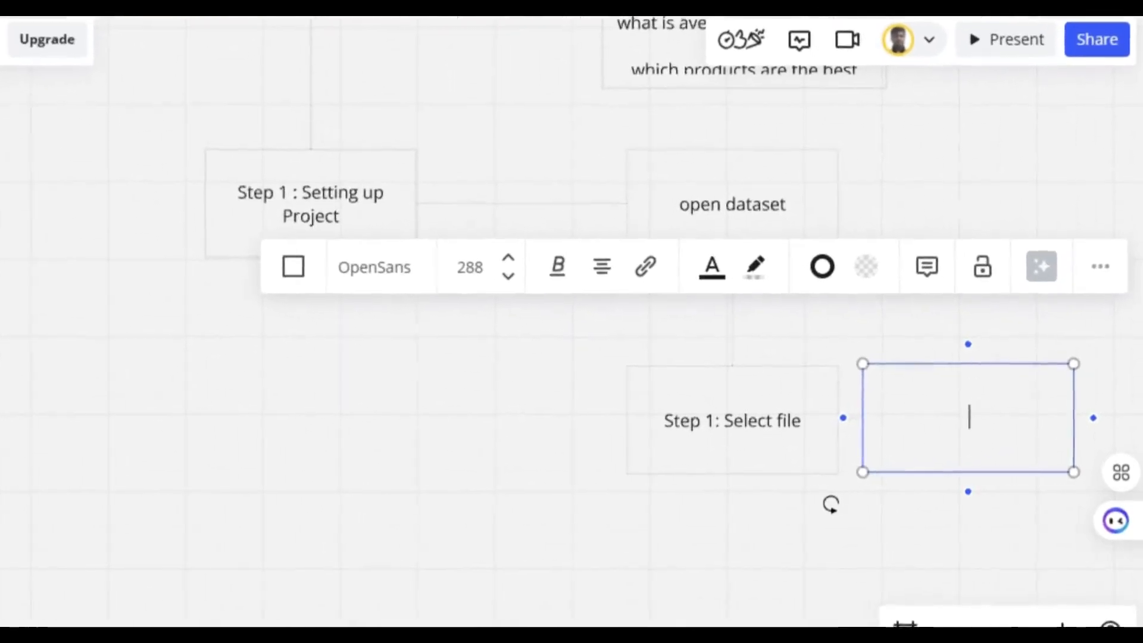
- Label the linked rectangle 'open cofee_shop_analysis', fixing a typo, then reselect Step 1: Select file
type("open")
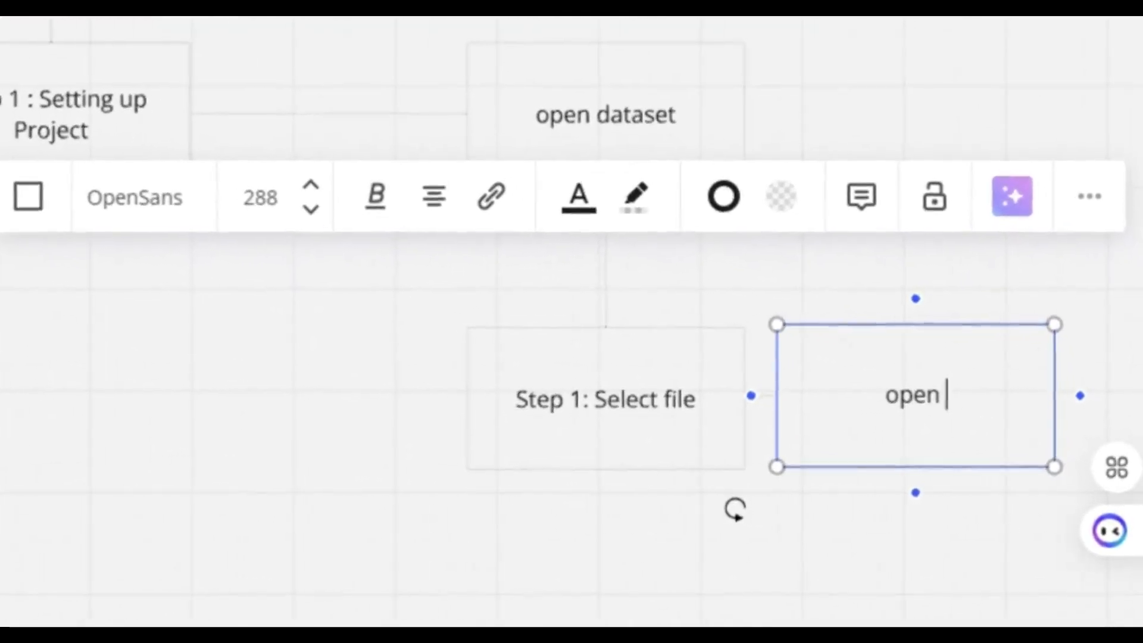
type(" partic")
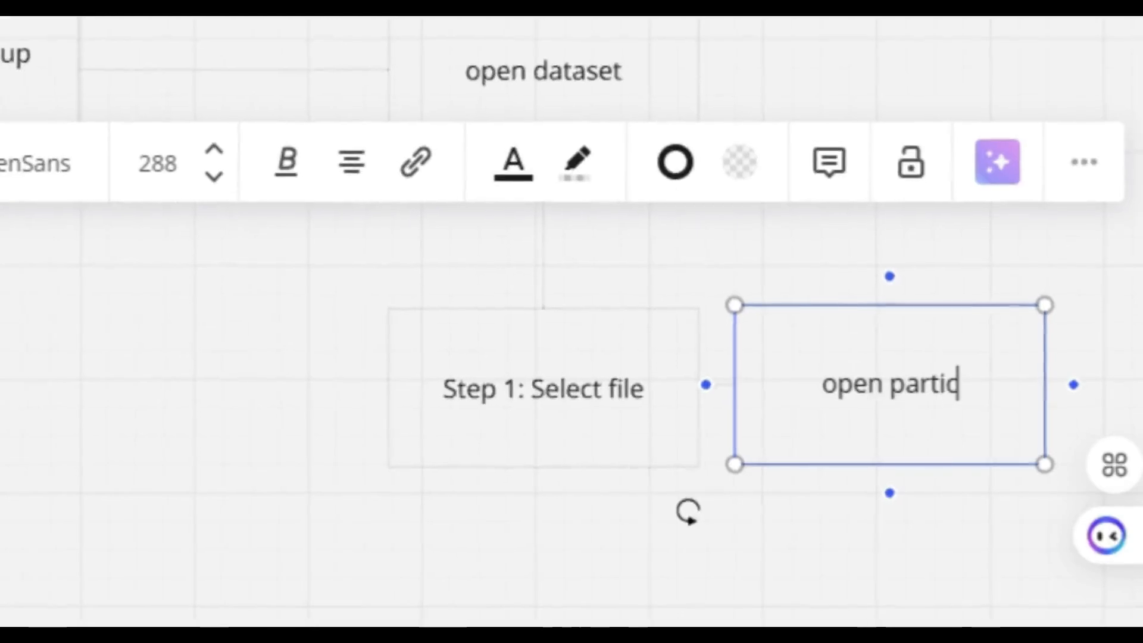
type("ular")
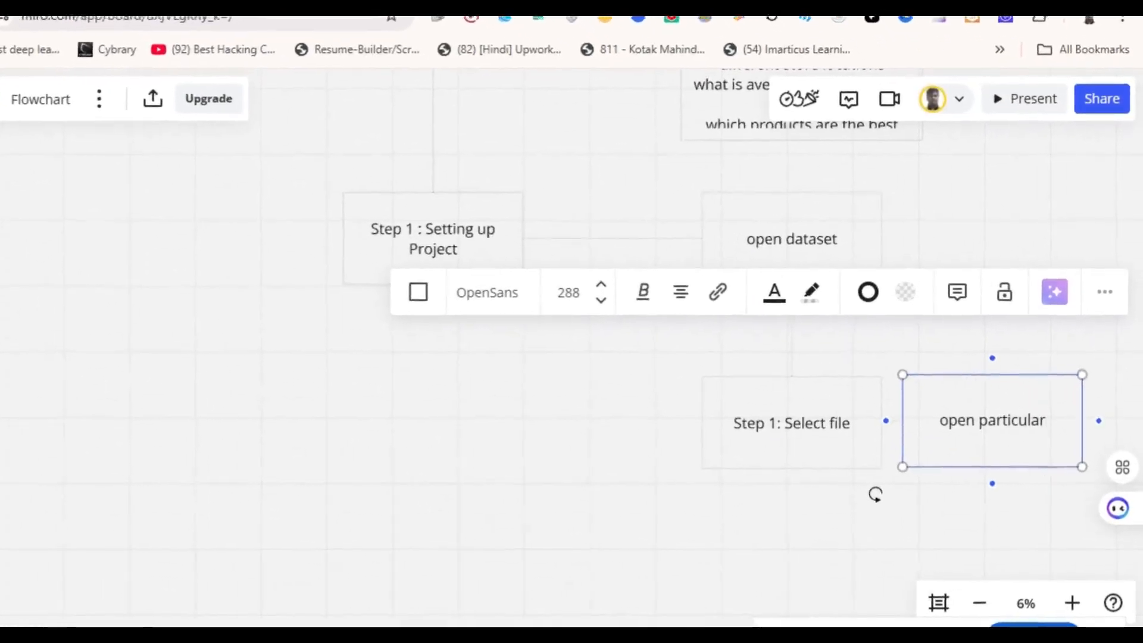
key("BackSpace")
key("BackSpace")
key("BackSpace")
key("BackSpace")
key("BackSpace")
key("BackSpace")
key("BackSpace")
key("BackSpace")
key("BackSpace")
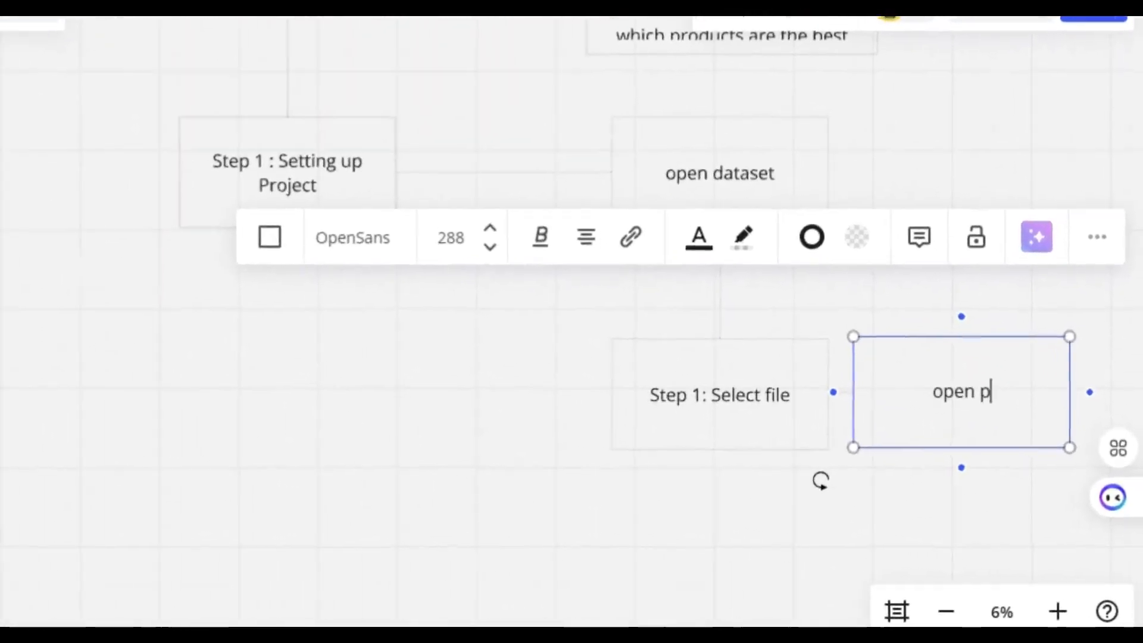
key("BackSpace")
type("cofe")
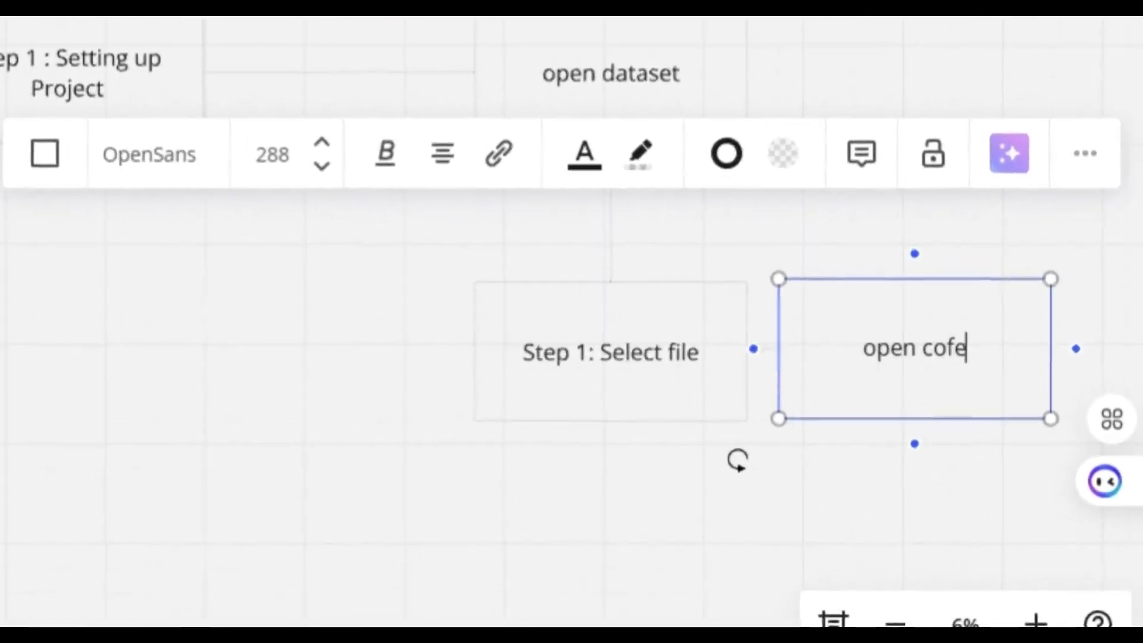
type("e_shop_analysis")
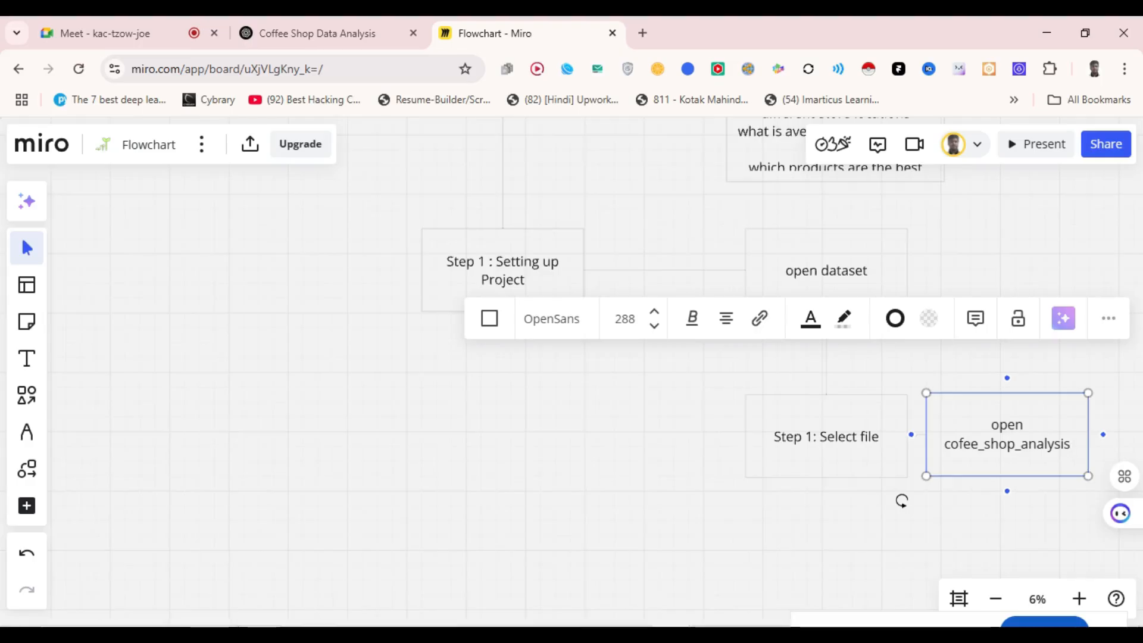
scroll(596, 381, "down", 3)
scroll(596, 381, "right", 2)
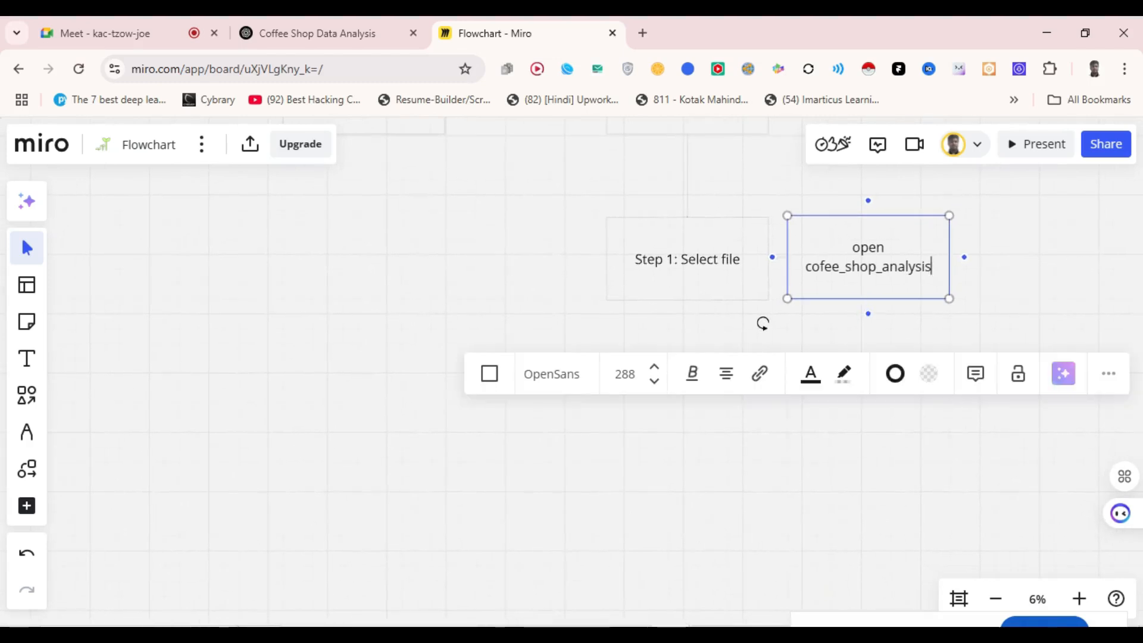
left_click(688, 271)
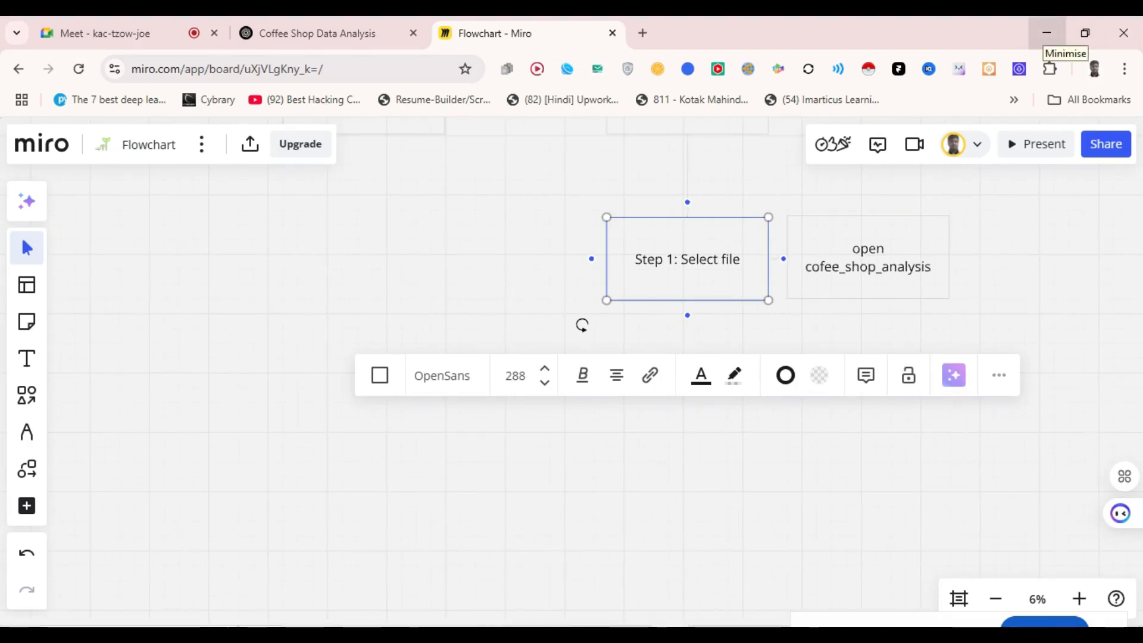
- In a maximised Explorer, go to Project0 > Datasets > Coffee+Shop+Sales and select Coffee Shop Sales
left_click(1047, 34)
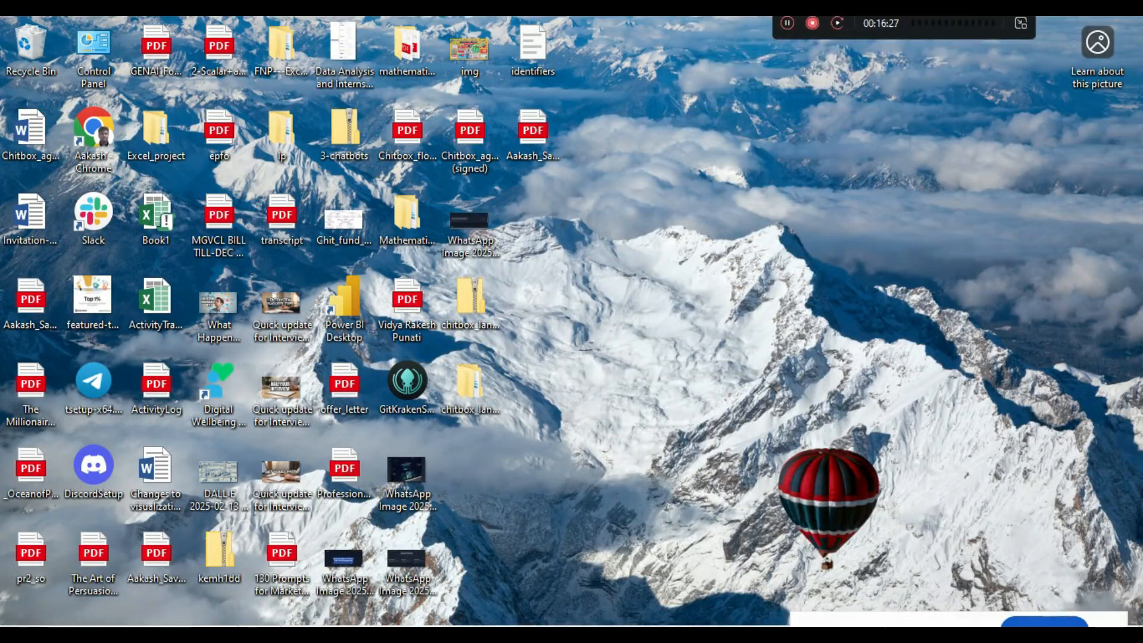
left_click_drag(0, 101, 776, 57)
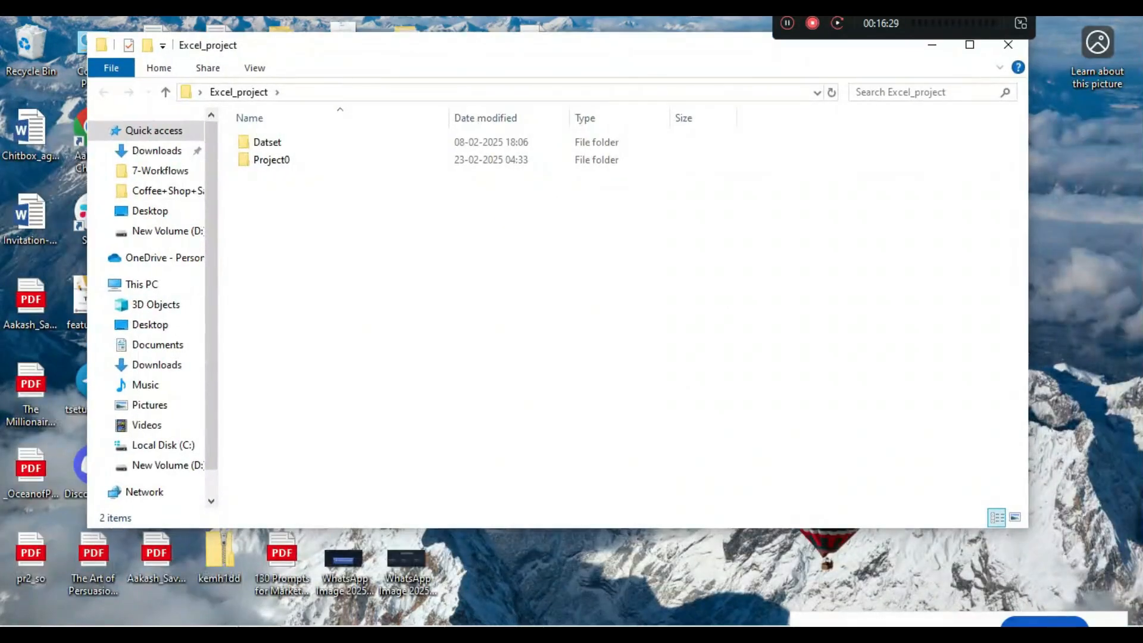
left_click(970, 45)
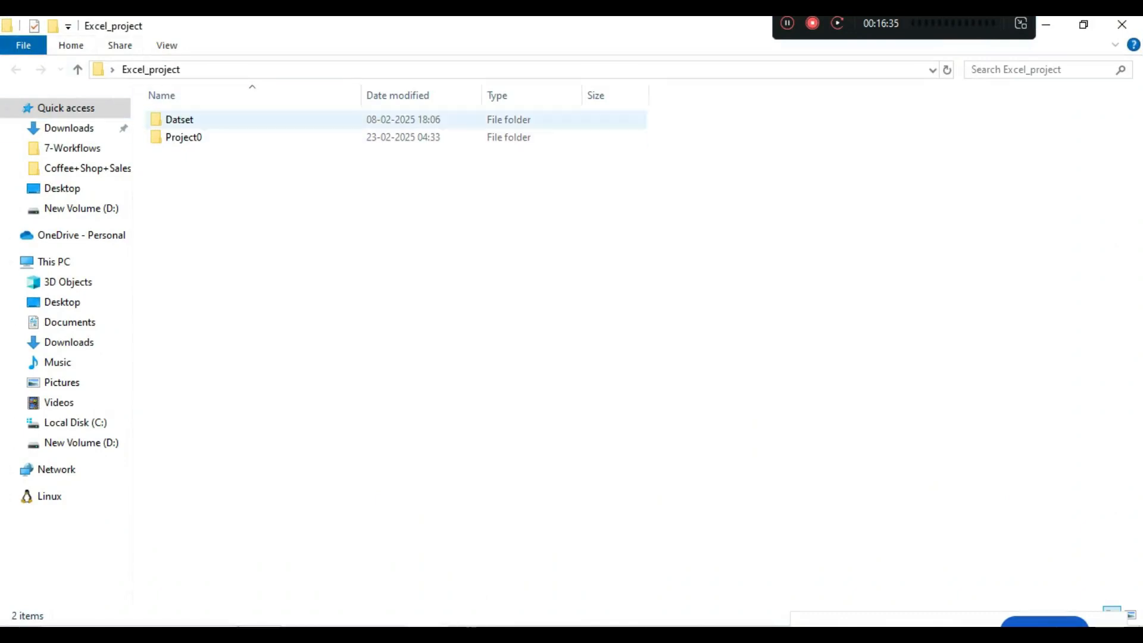
double_click(184, 138)
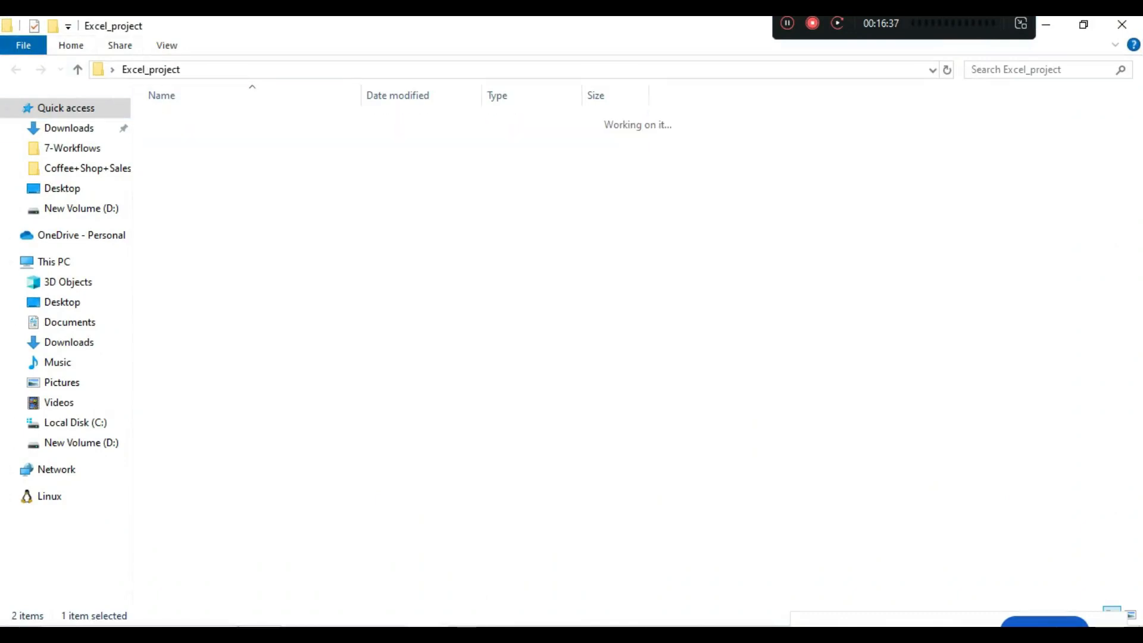
double_click(185, 120)
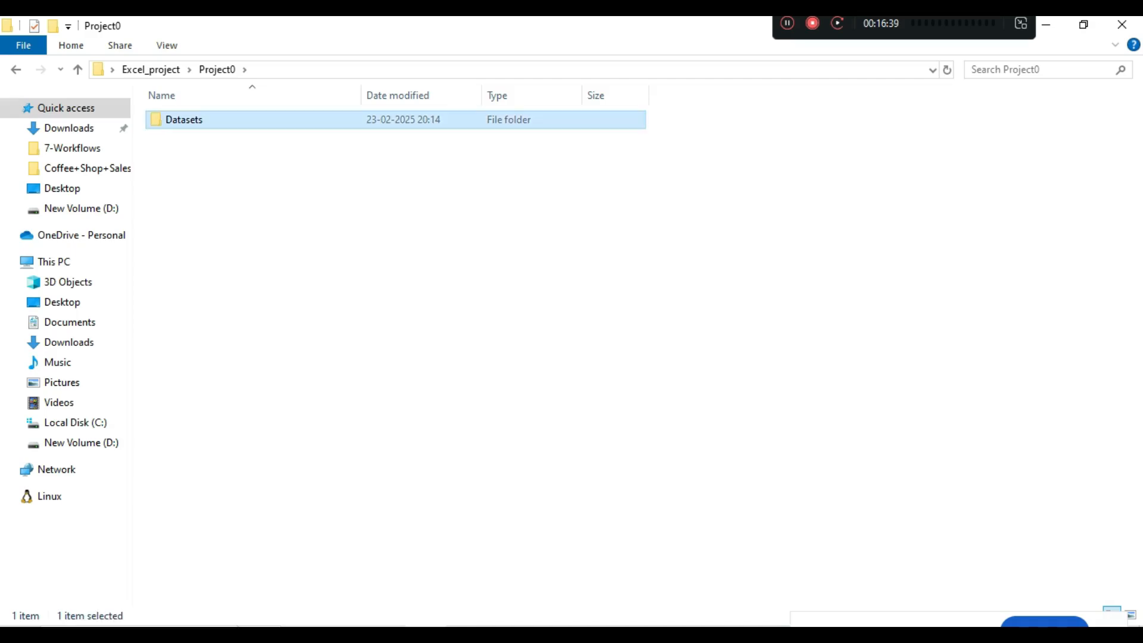
left_click(184, 120)
double_click(184, 120)
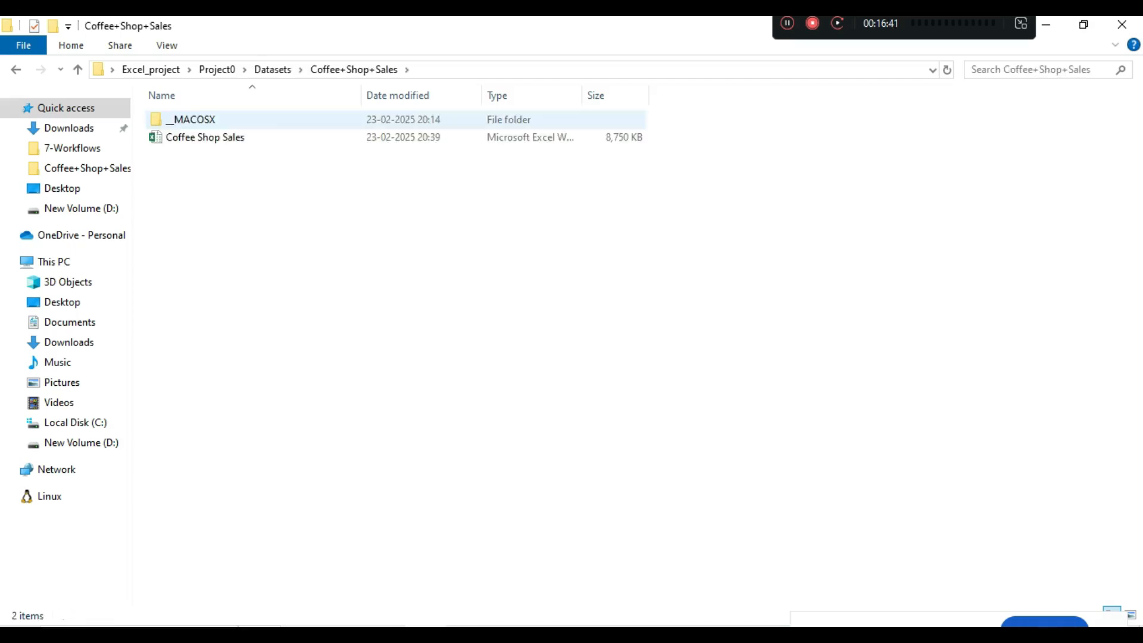
left_click(185, 138)
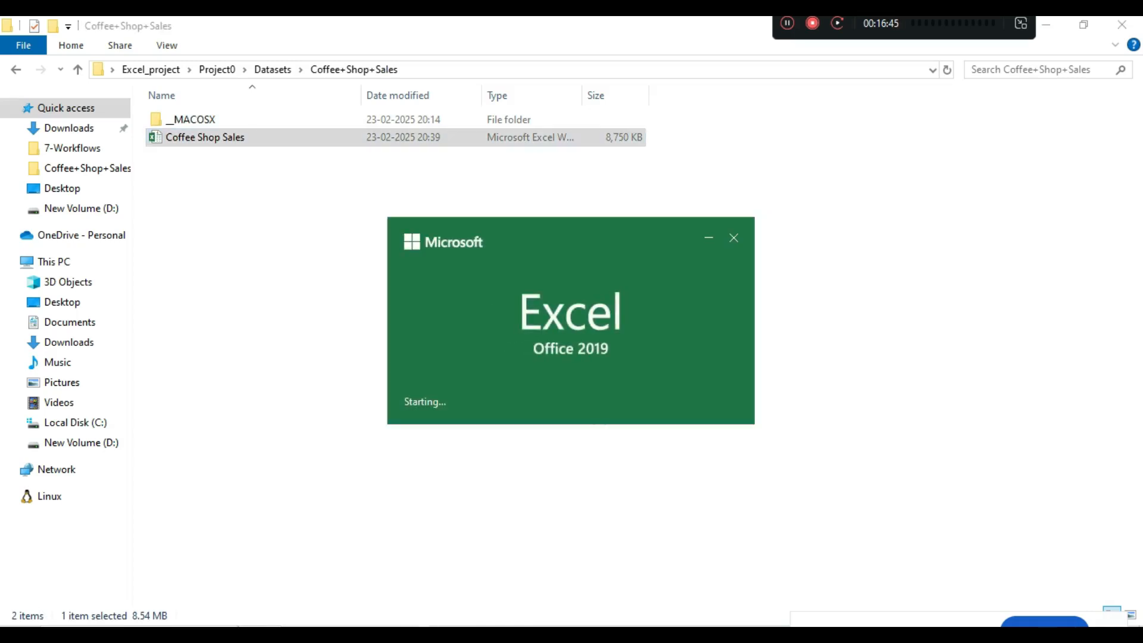
- Switch back to Excel with Coffee Shop Sales loaded and show its Info page
left_click(1048, 25)
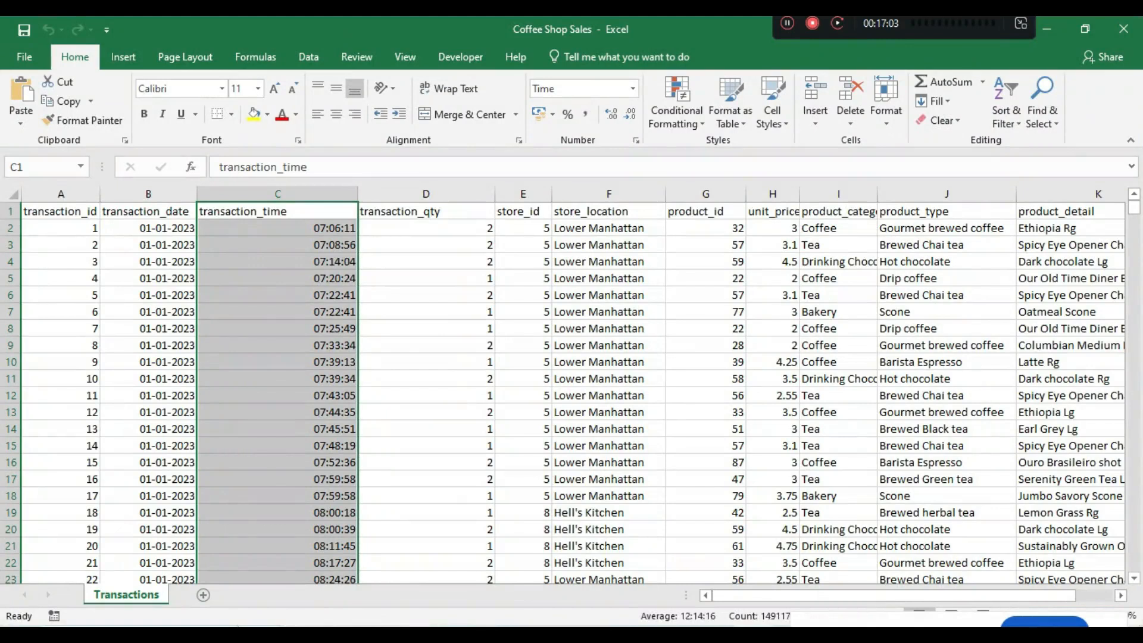
key("alt+Tab")
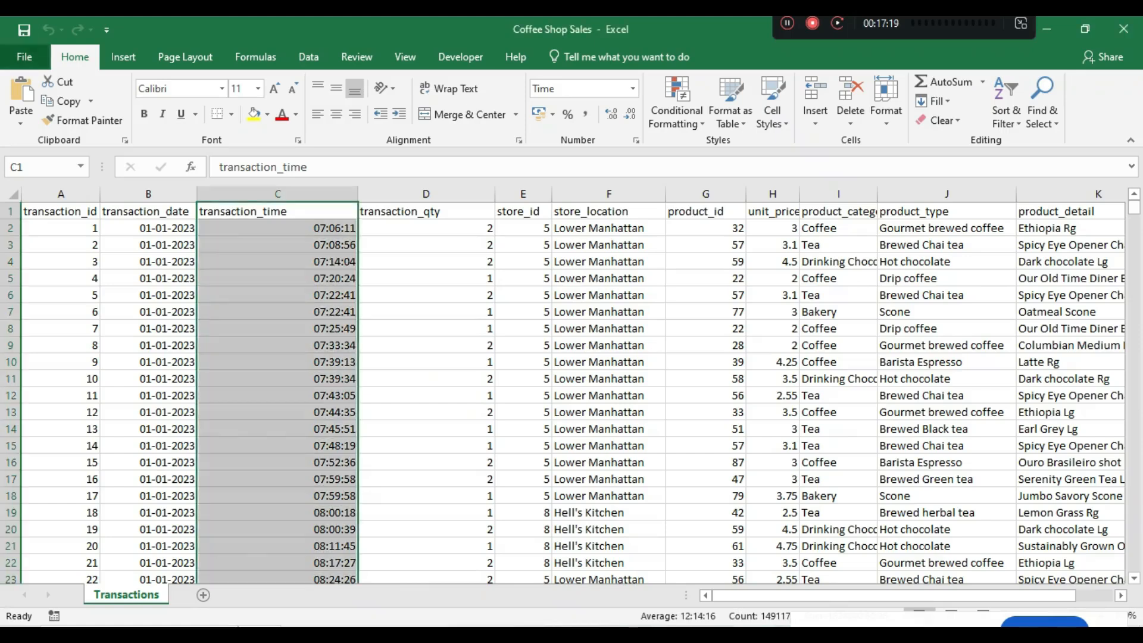
left_click(24, 57)
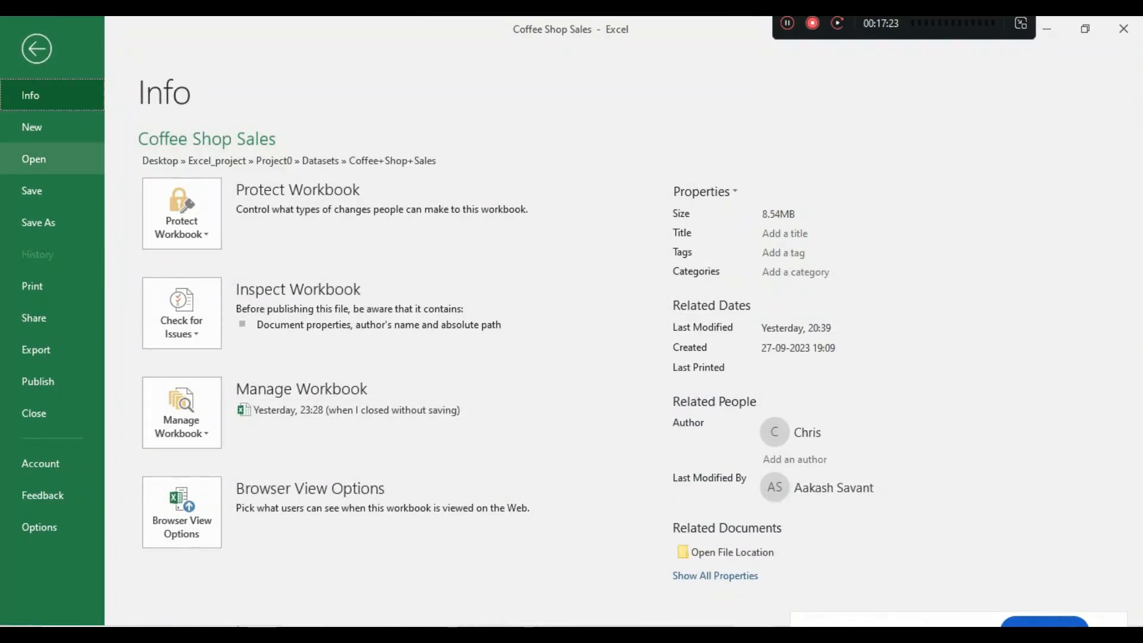
- Create a new blank workbook, Book1, and show the Data ribbon
left_click(35, 127)
left_click(231, 292)
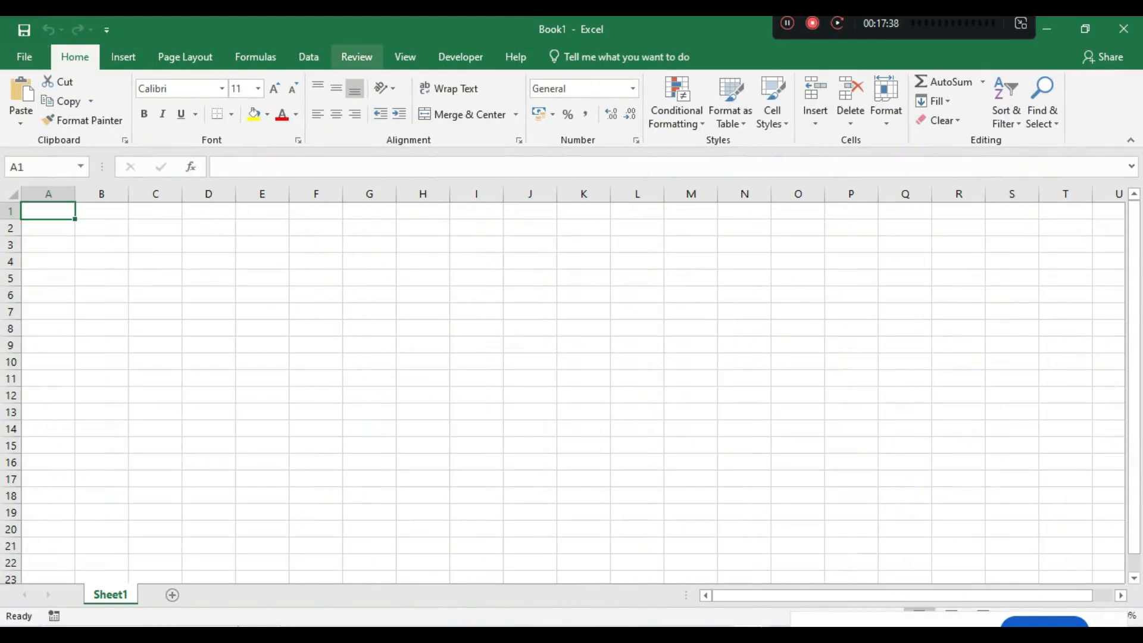
left_click(308, 56)
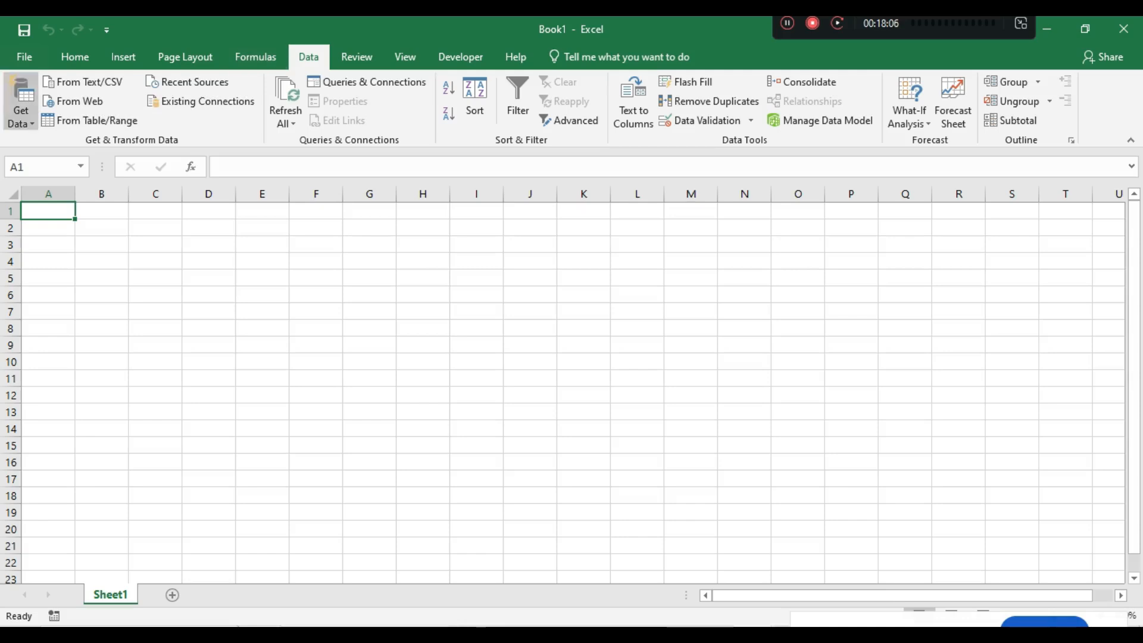
left_click(20, 104)
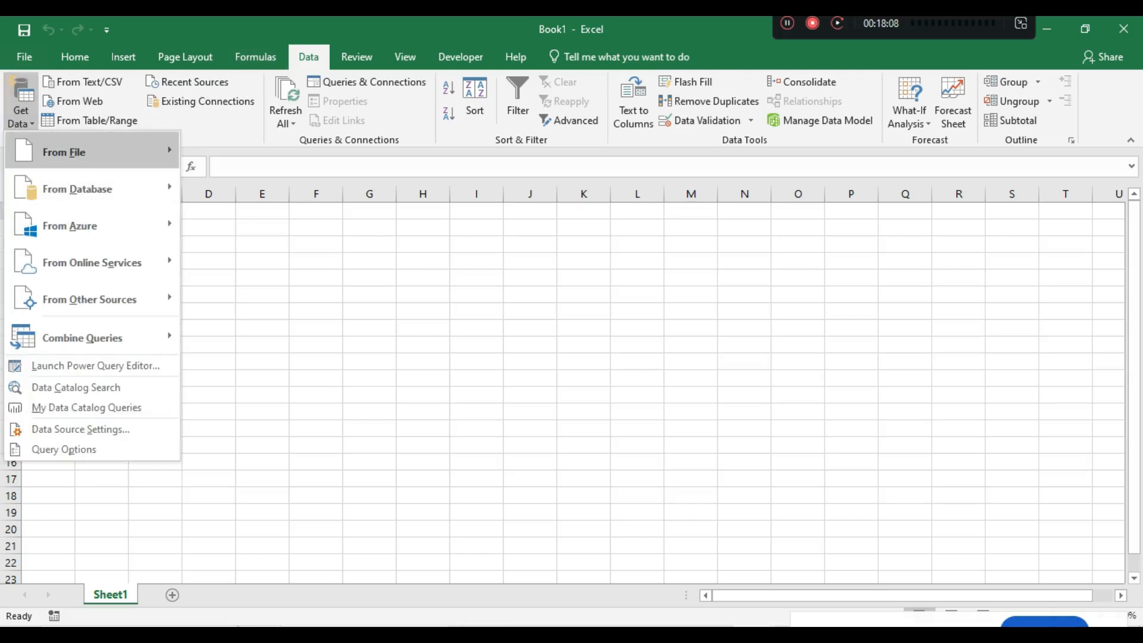
mouse_move(89, 151)
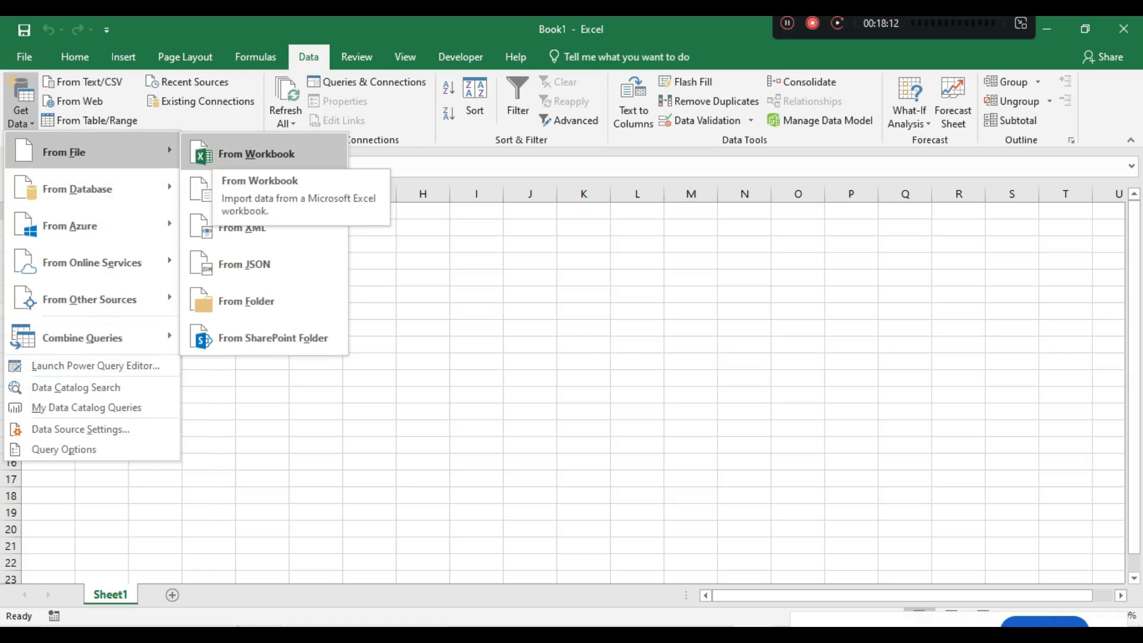
left_click(257, 154)
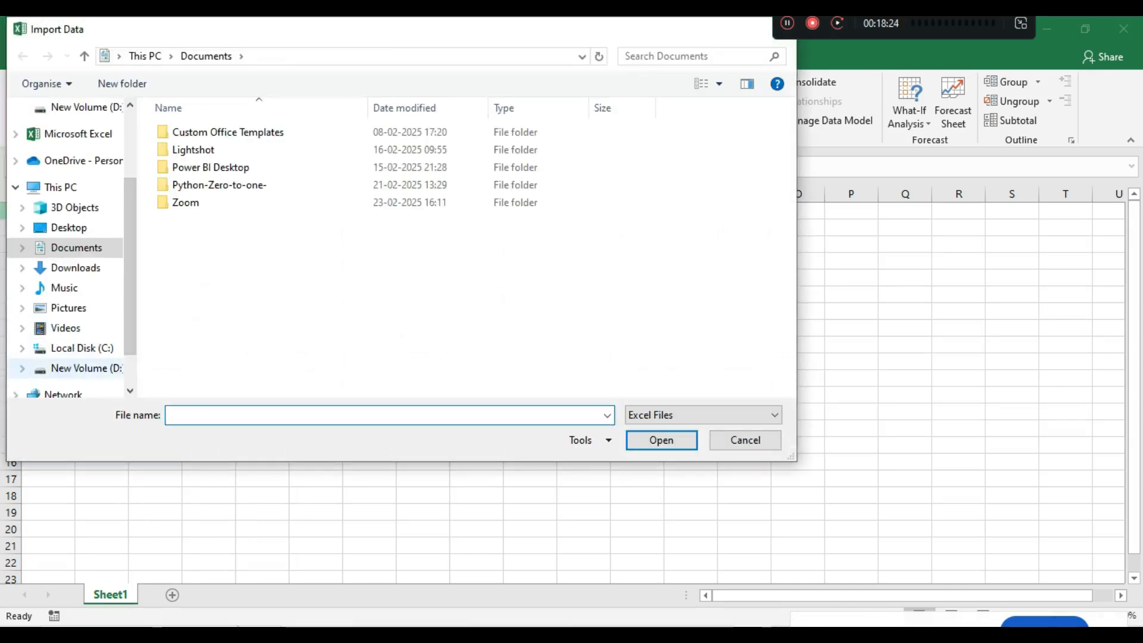
left_click(77, 368)
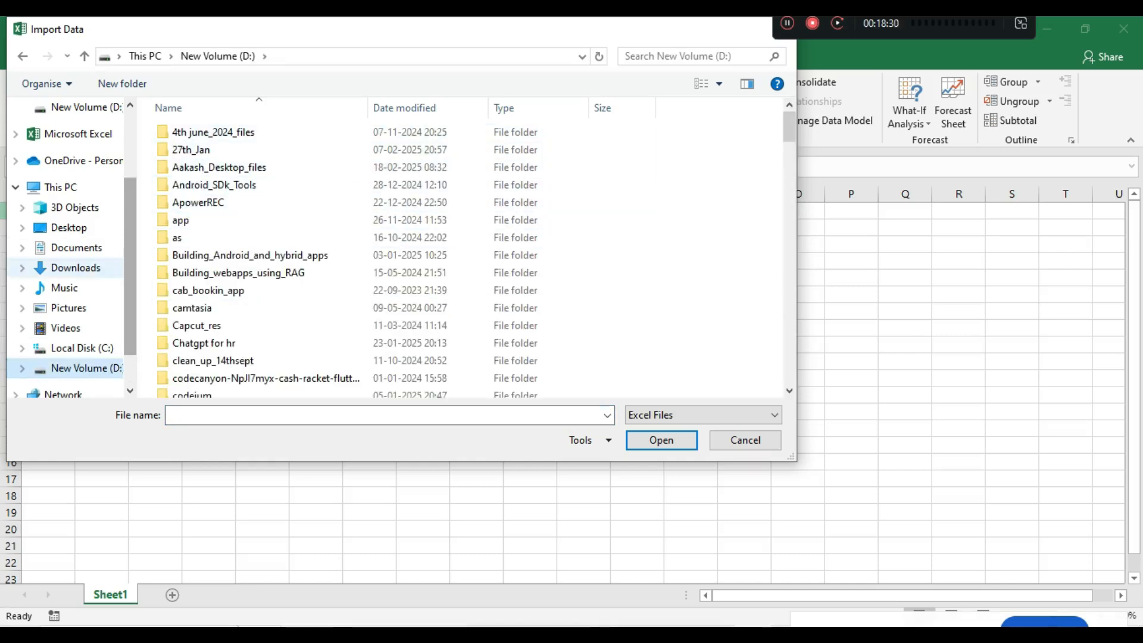
left_click(69, 228)
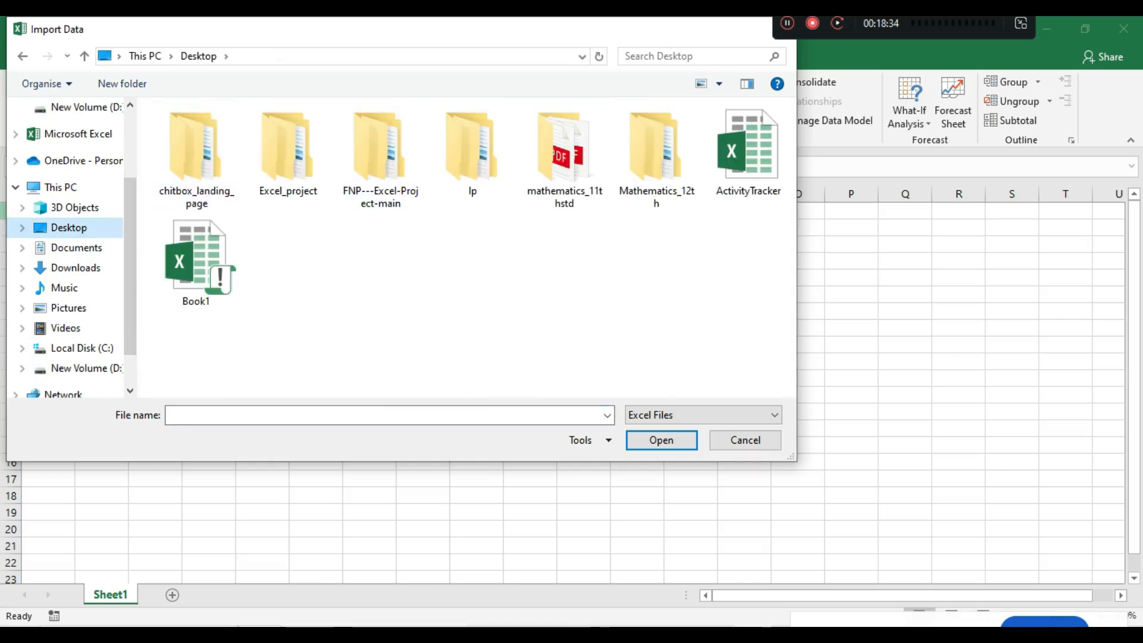
double_click(288, 149)
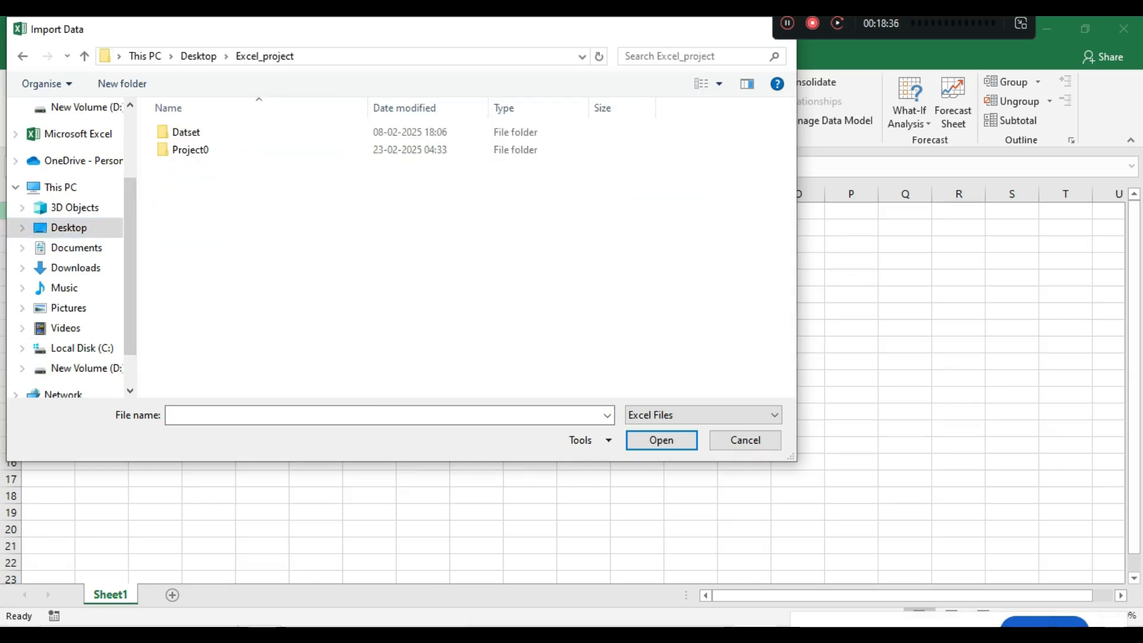
double_click(190, 149)
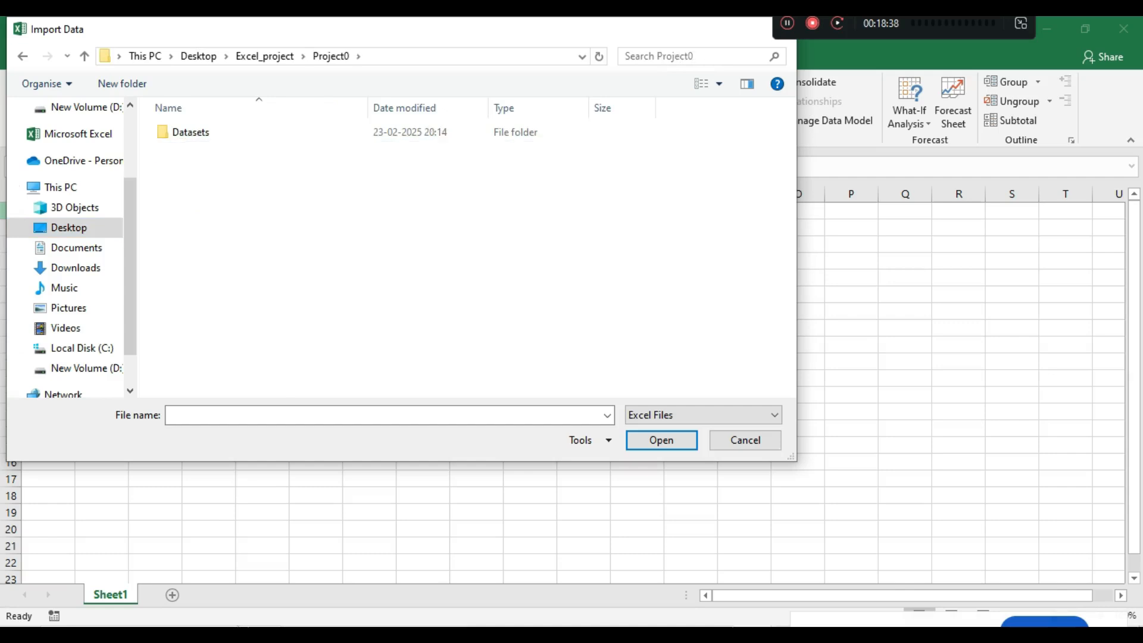
double_click(190, 133)
left_click(202, 133)
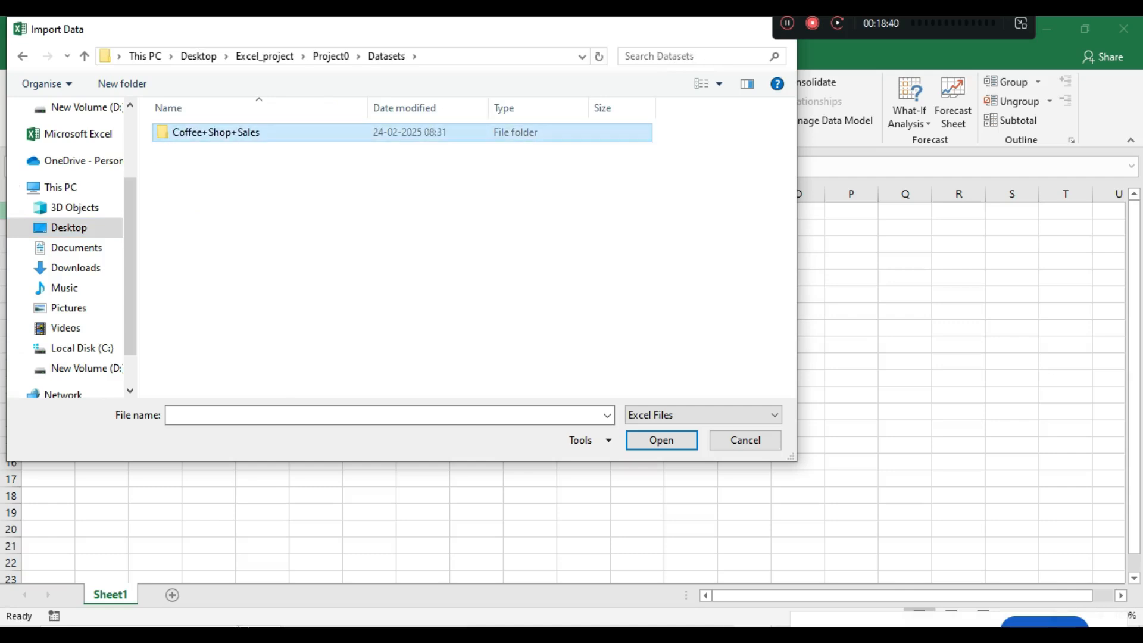
double_click(203, 133)
double_click(205, 148)
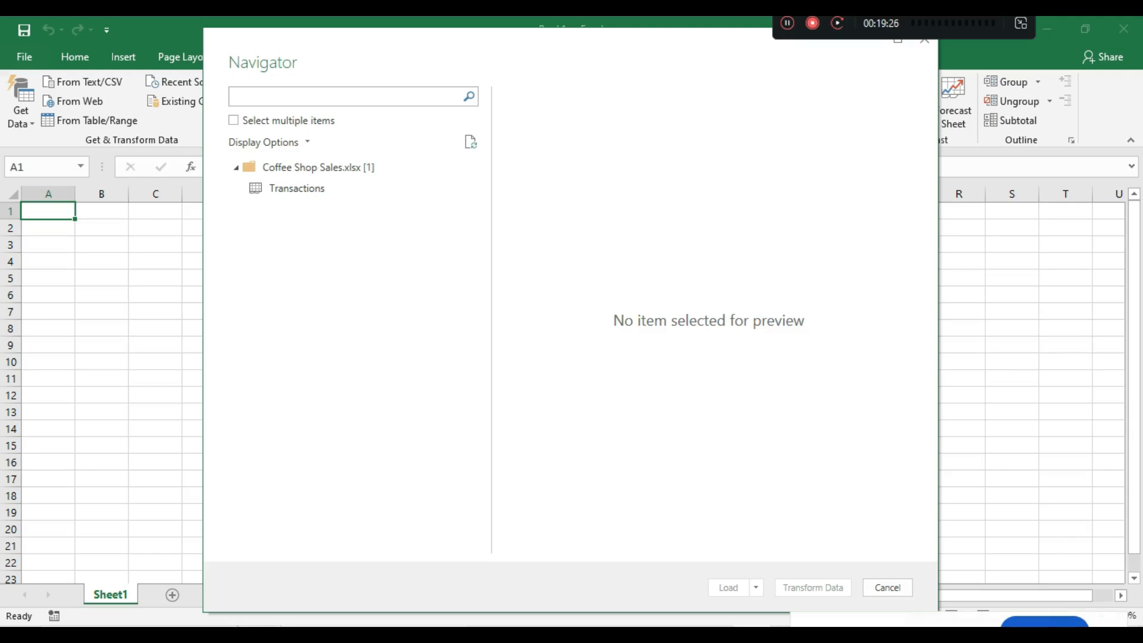
left_click_drag(573, 44, 464, 127)
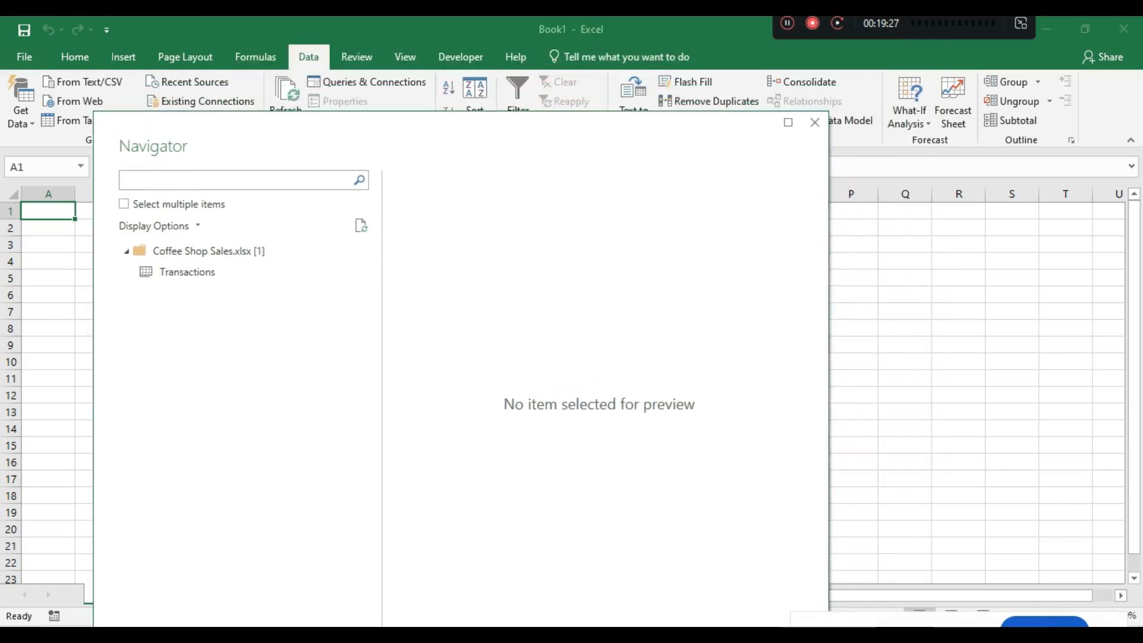
left_click(815, 122)
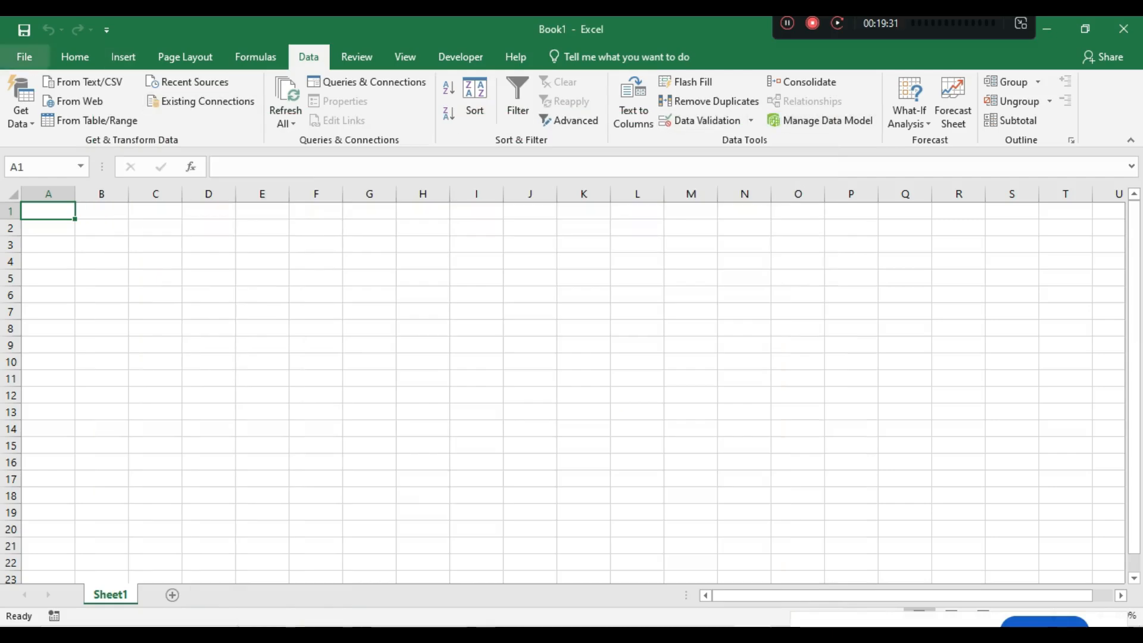
left_click(24, 56)
- Start a From Workbook import, cancel the Import Data dialog, and reopen the Get Data sources
key("Escape")
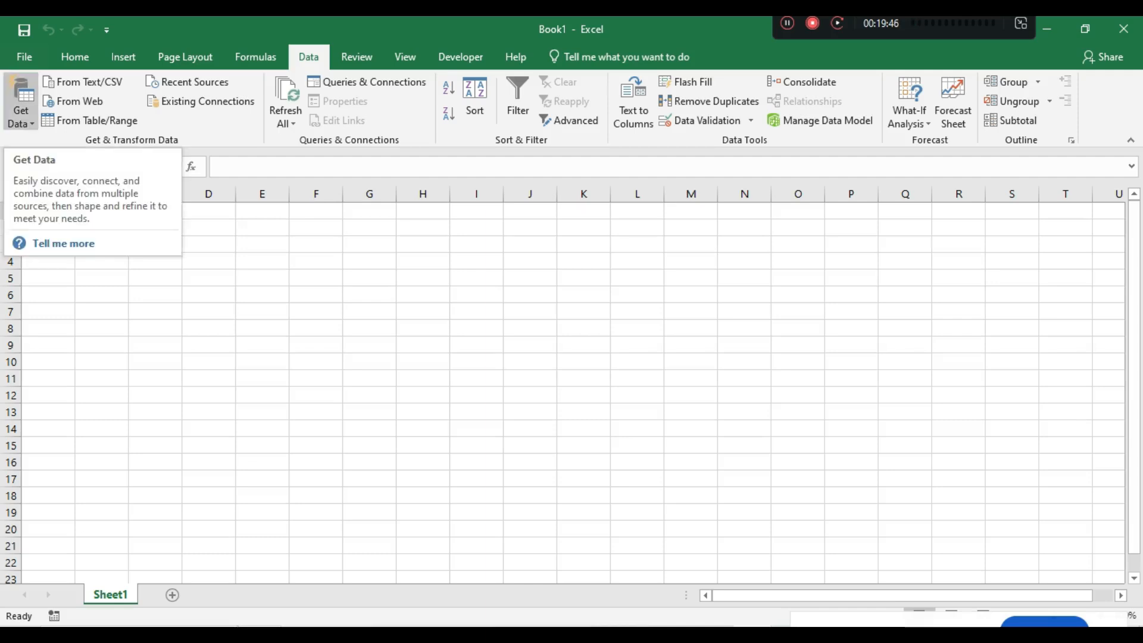
left_click(21, 104)
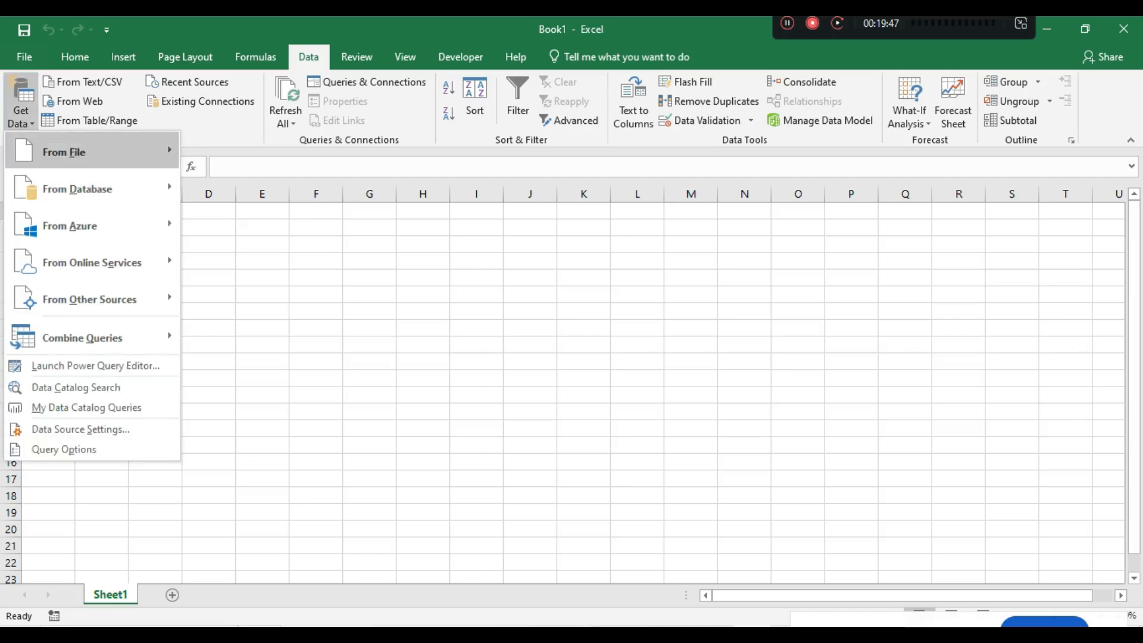
mouse_move(65, 156)
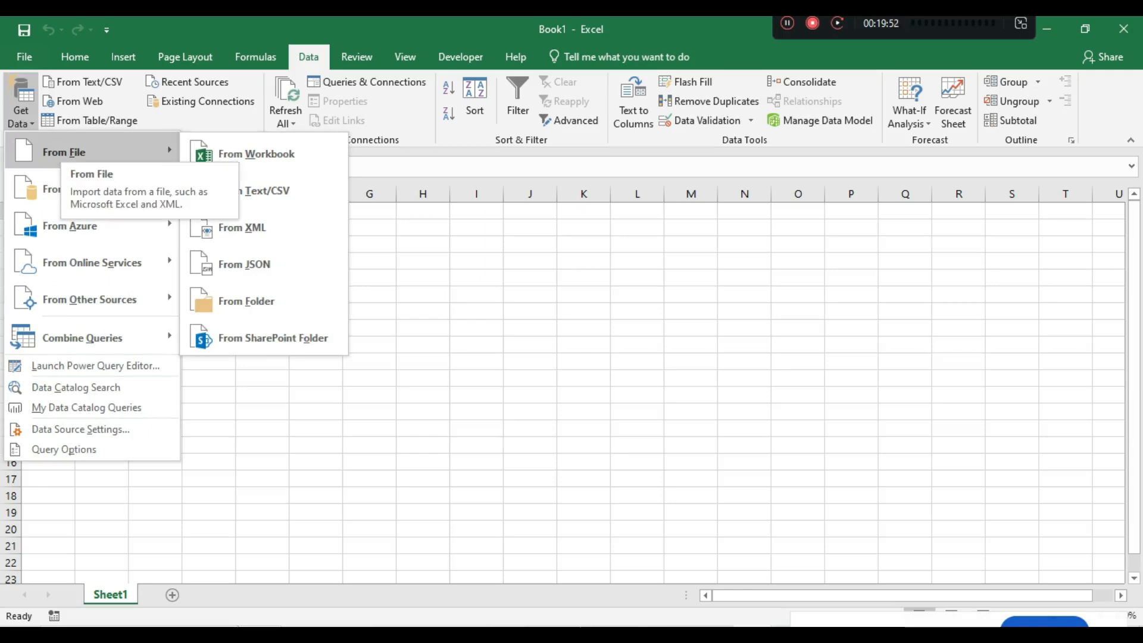
left_click(256, 153)
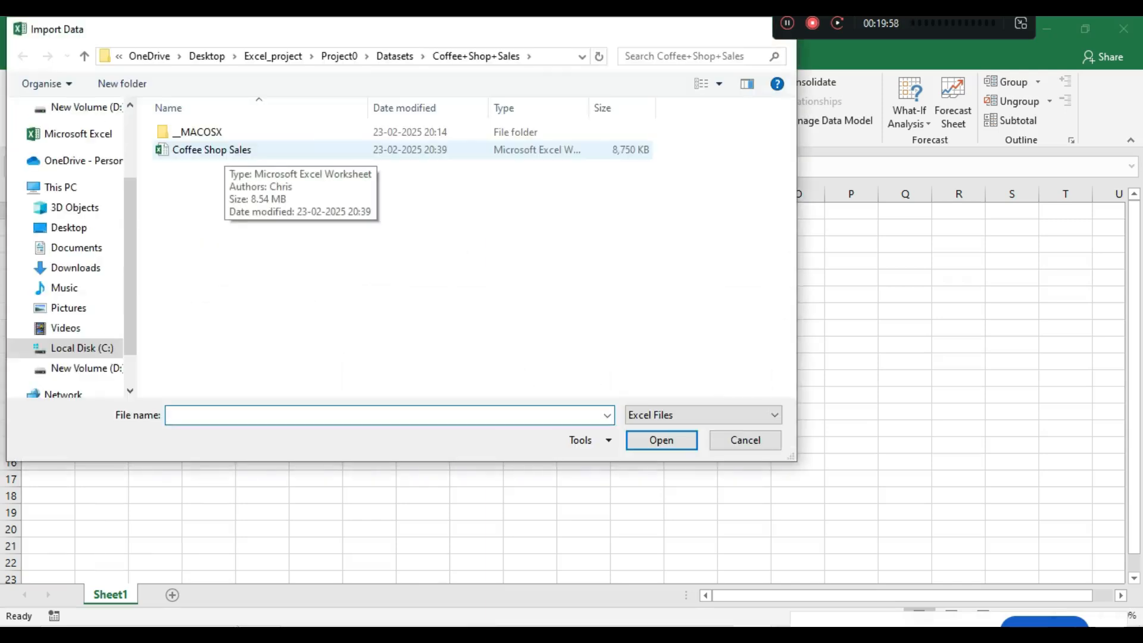
left_click_drag(425, 36, 398, 163)
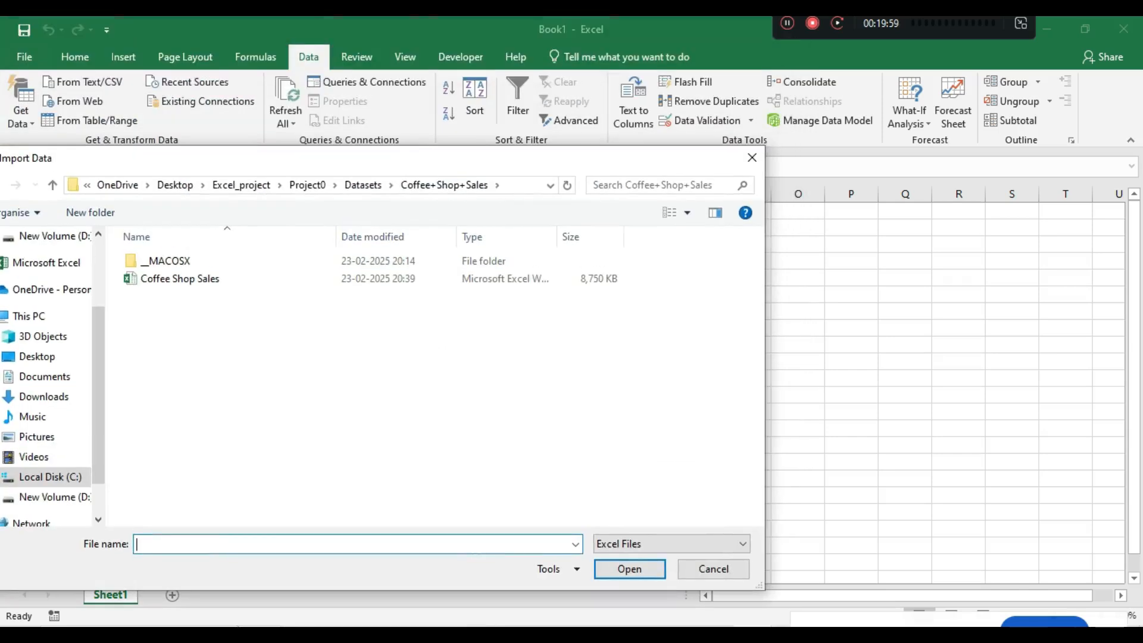
left_click(752, 158)
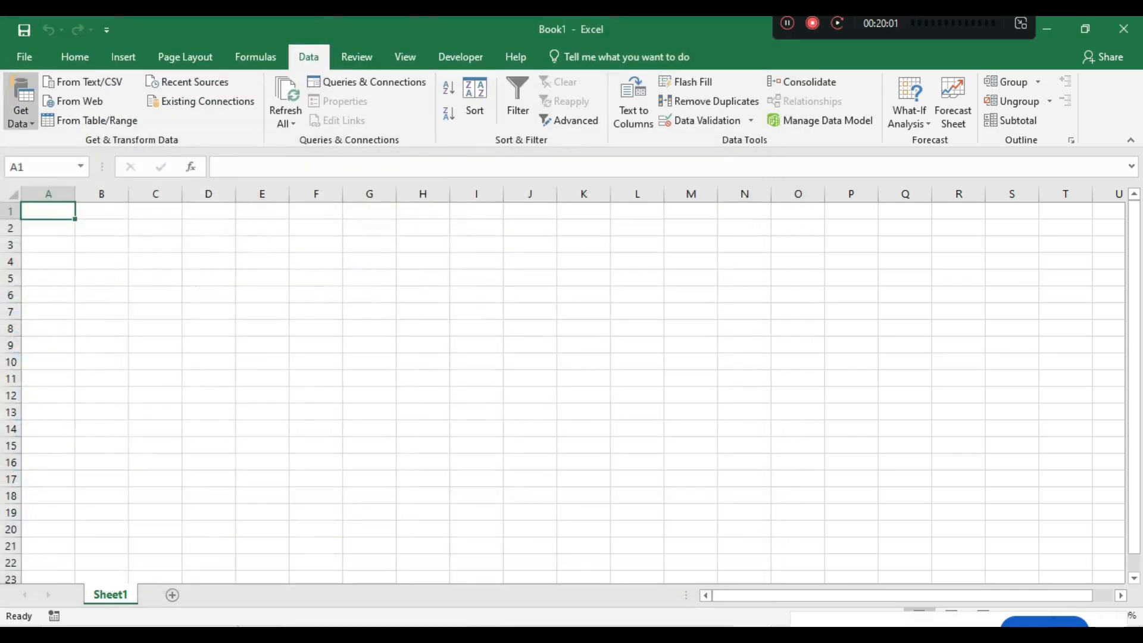
left_click(21, 110)
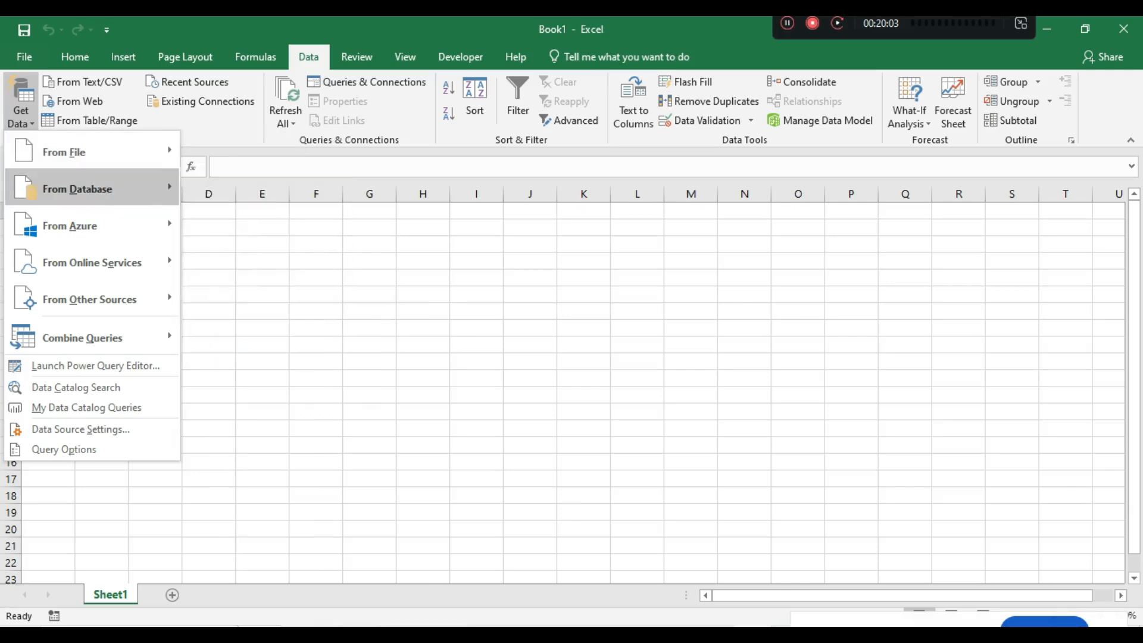
- Browse the Database, Azure, Online Services and Other Sources categories, then return to From File
mouse_move(77, 189)
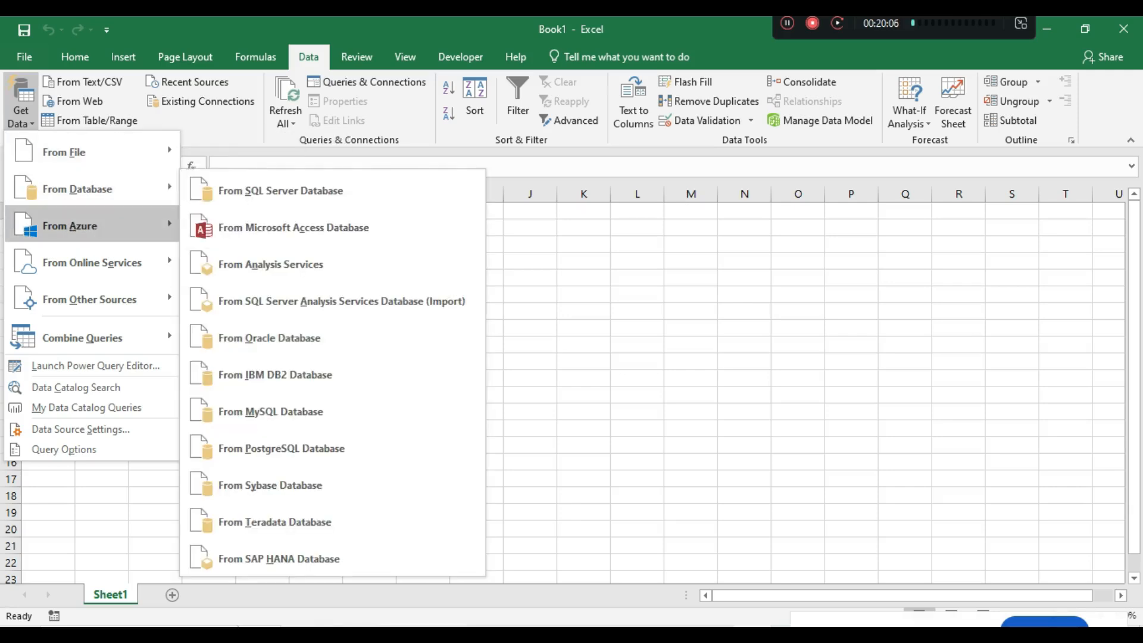
mouse_move(77, 225)
mouse_move(77, 263)
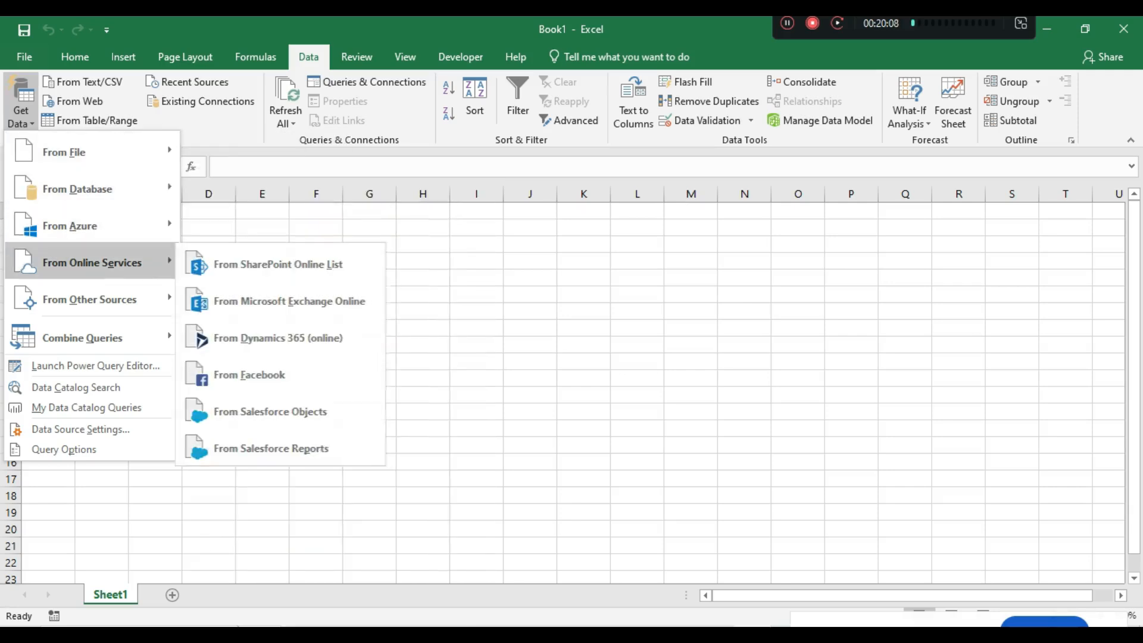
mouse_move(77, 299)
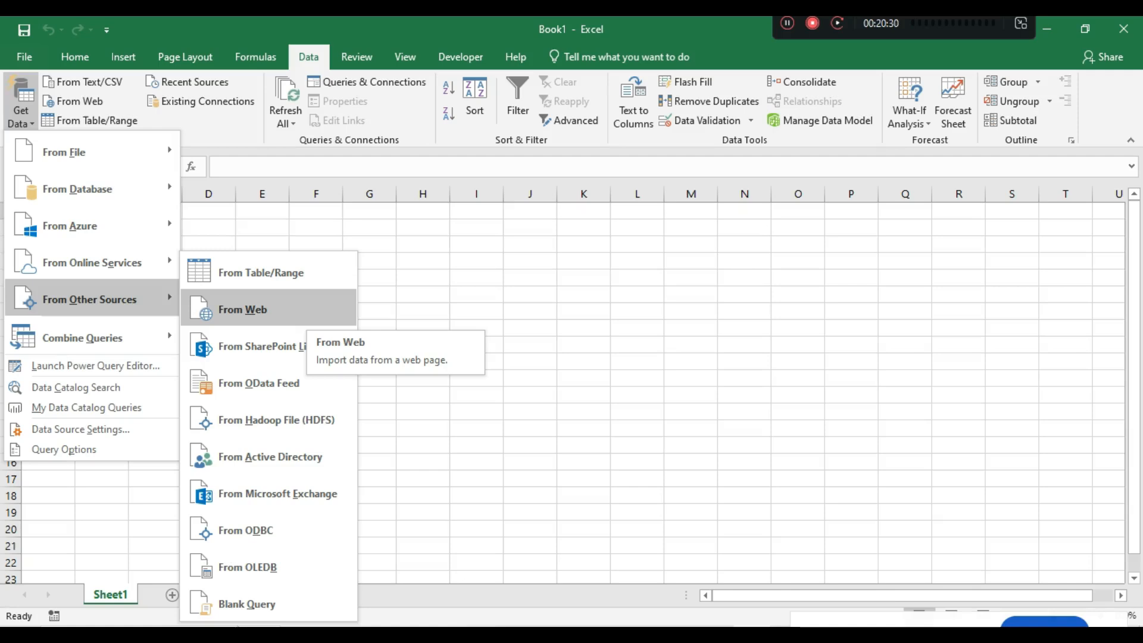
mouse_move(90, 151)
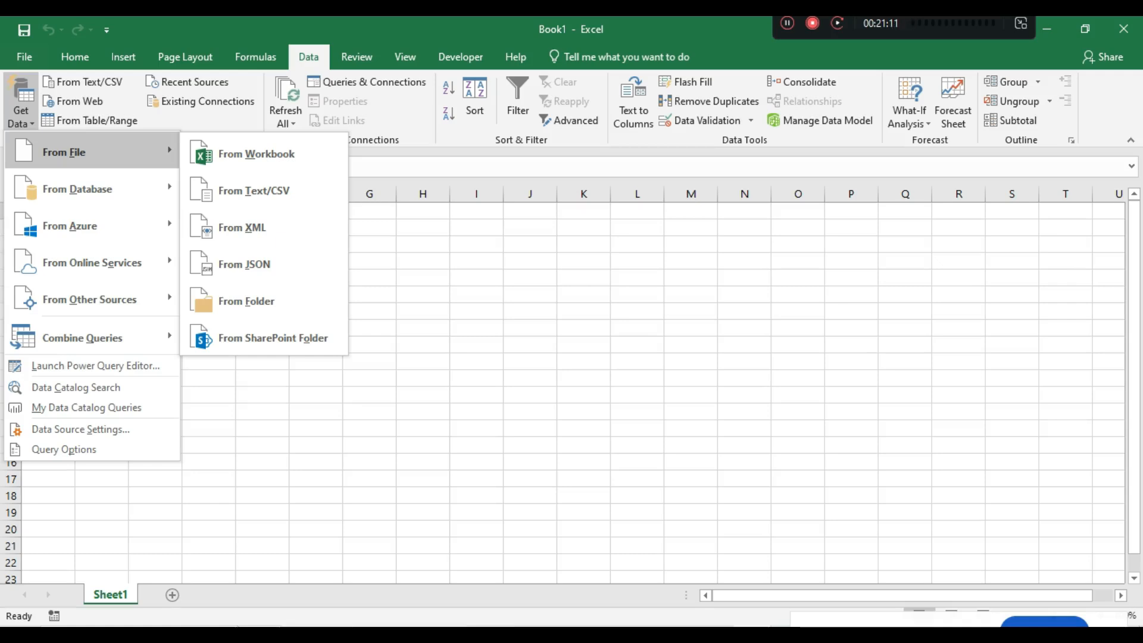
- Import the Coffee Shop Sales workbook through From Workbook into the Navigator
left_click(257, 154)
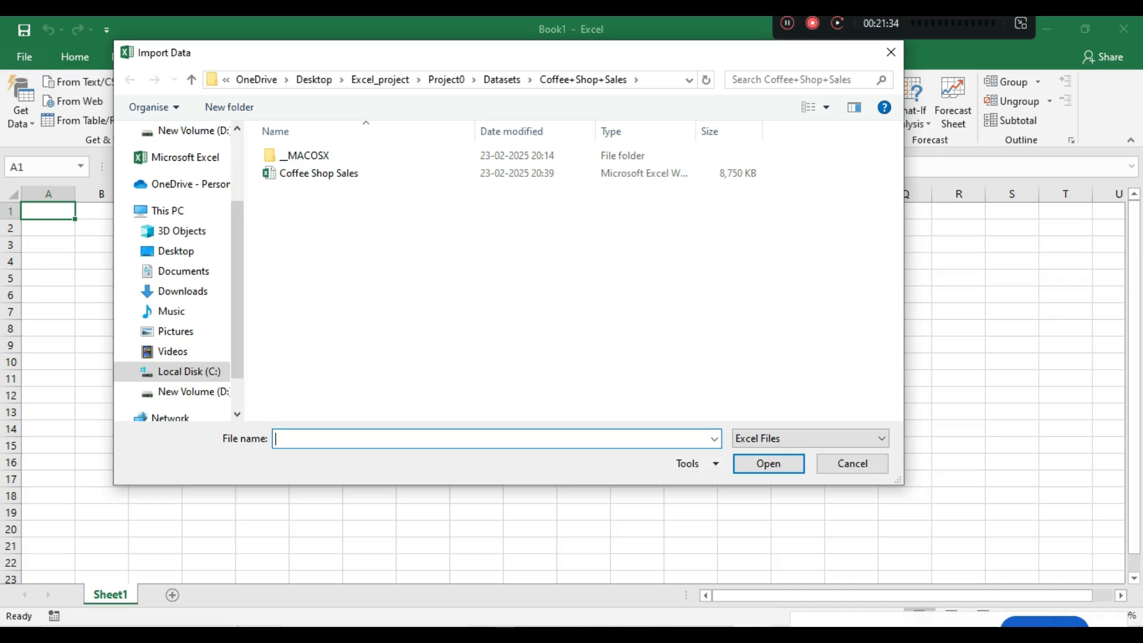
left_click(319, 173)
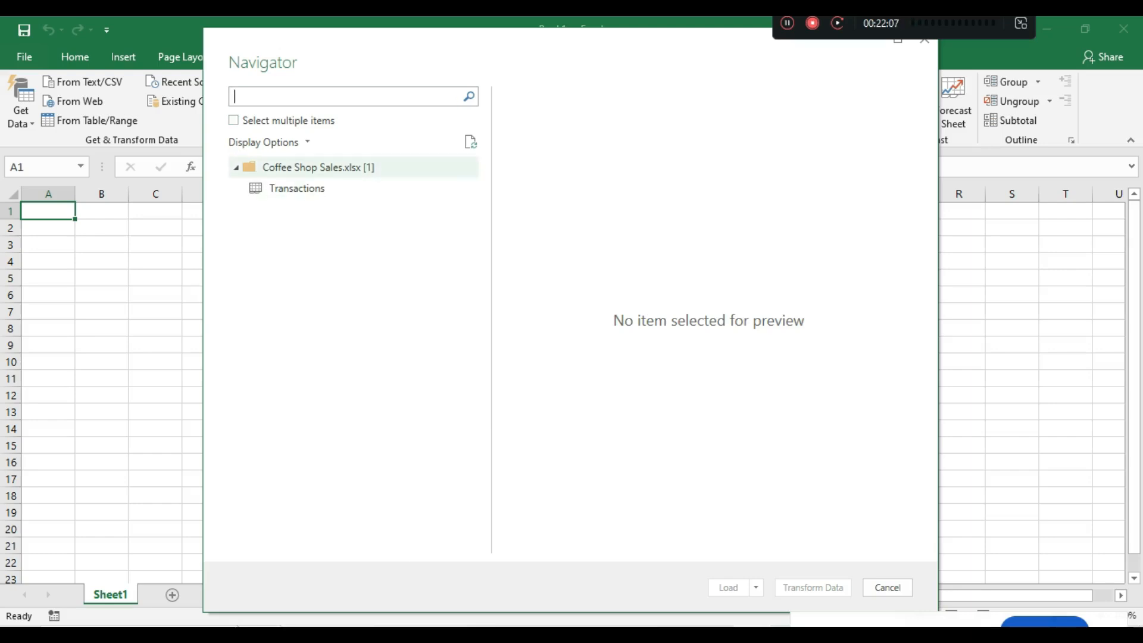
- Refresh the Navigator list and preview the Transactions table
left_click(470, 142)
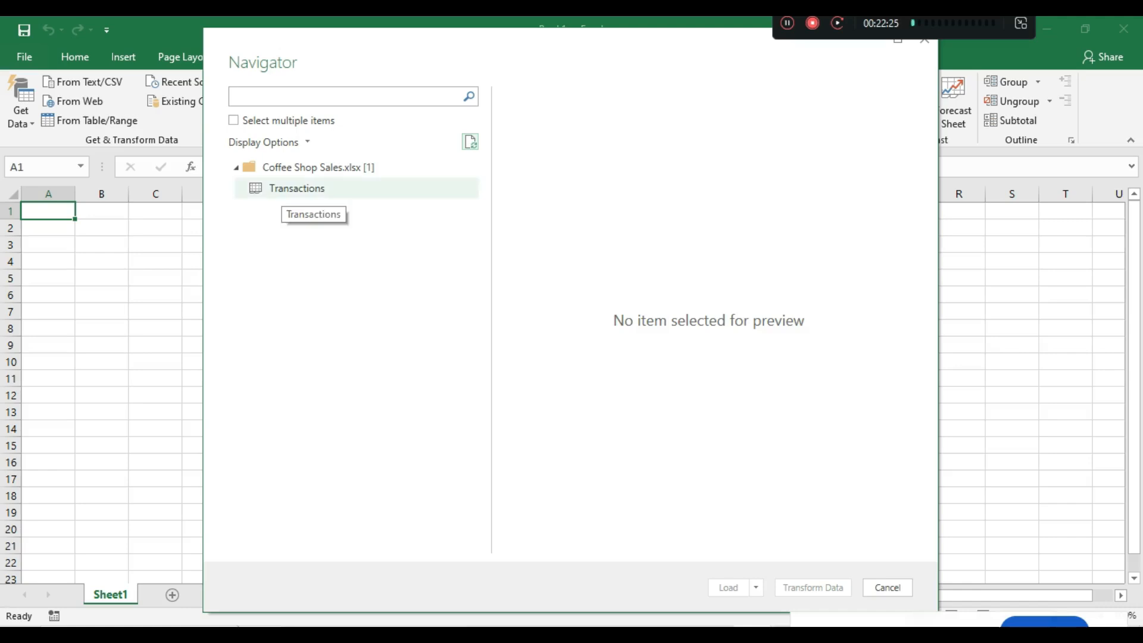
left_click(282, 189)
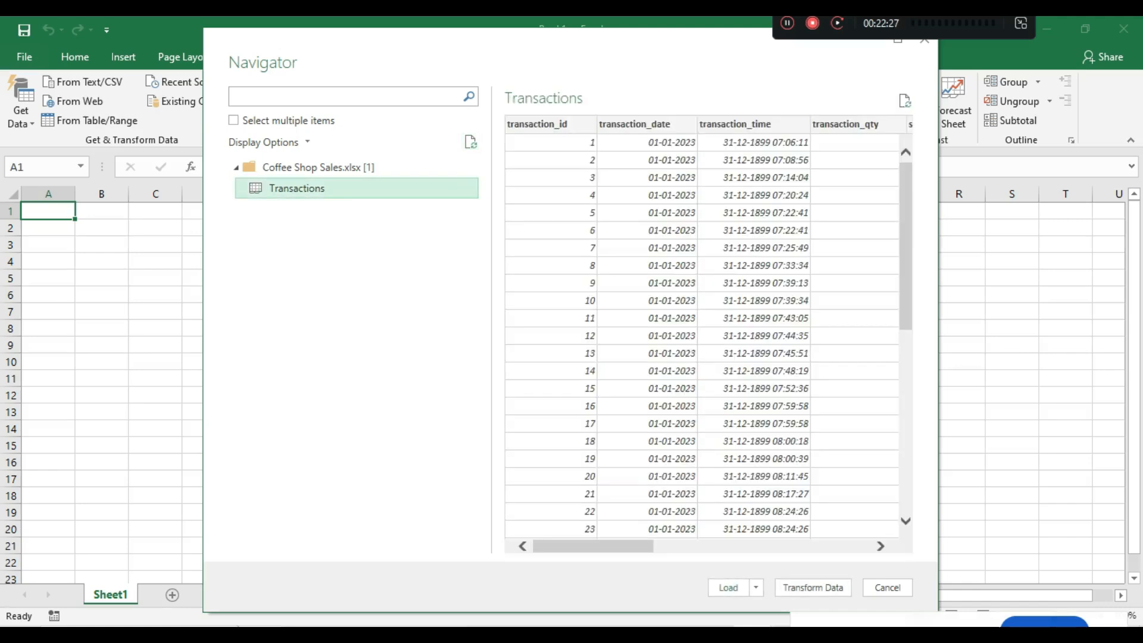
mouse_move(593, 546)
left_mouse_down()
mouse_move(821, 546)
mouse_move(593, 546)
left_mouse_up()
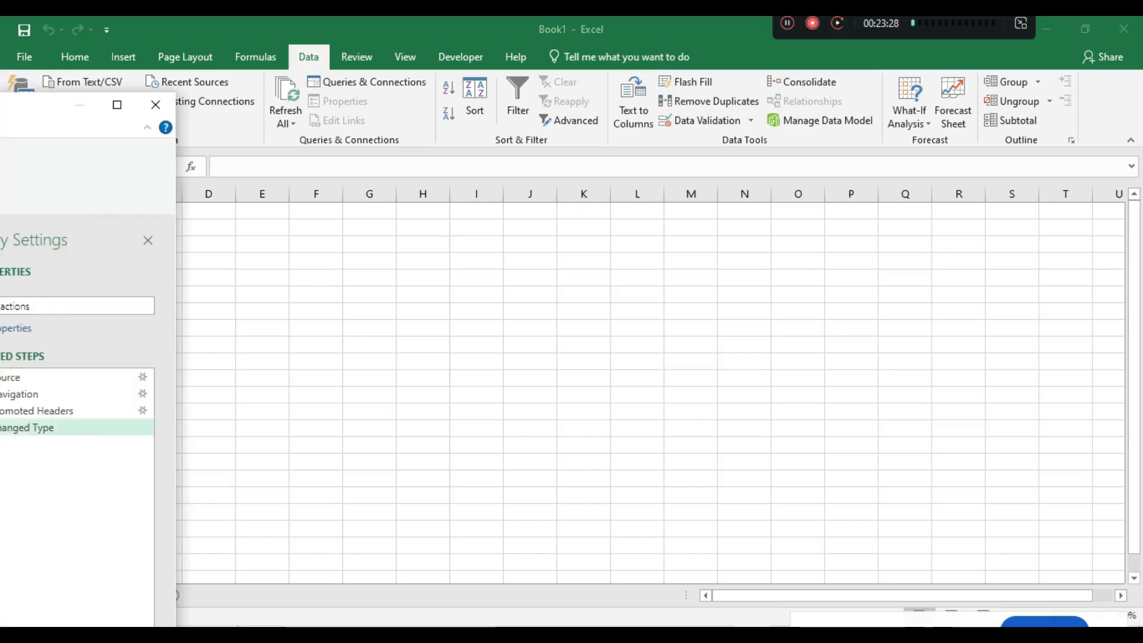
- Move the Power Query Editor onto the screen and maximise it to view the Transactions data
left_click_drag(0, 105, 39, 93)
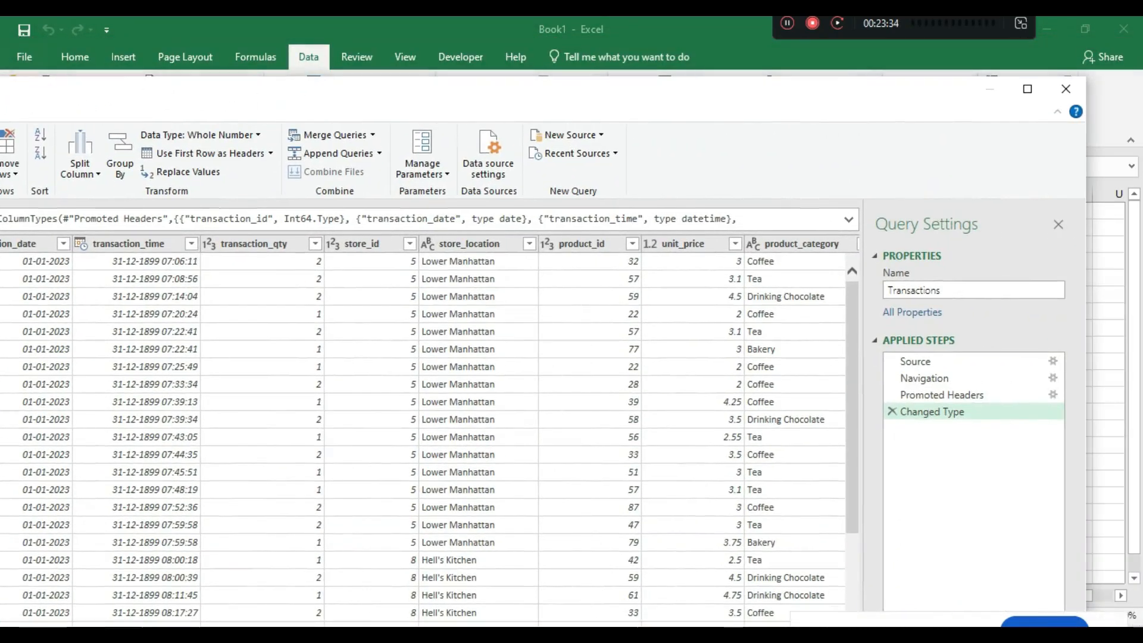
left_click(1028, 89)
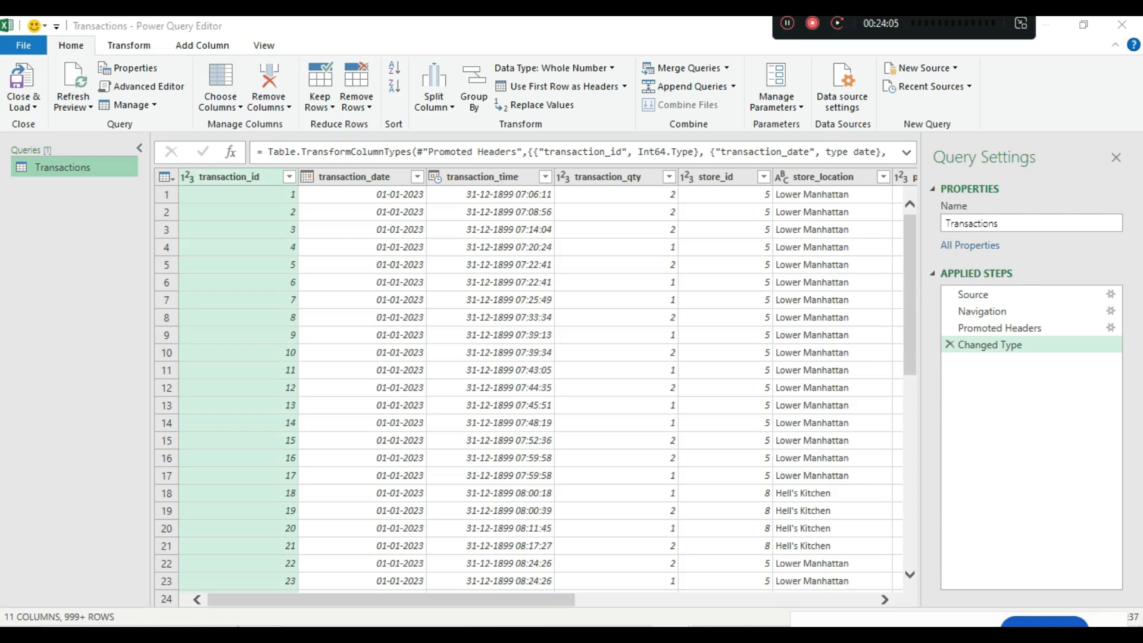
left_click_drag(391, 599, 638, 600)
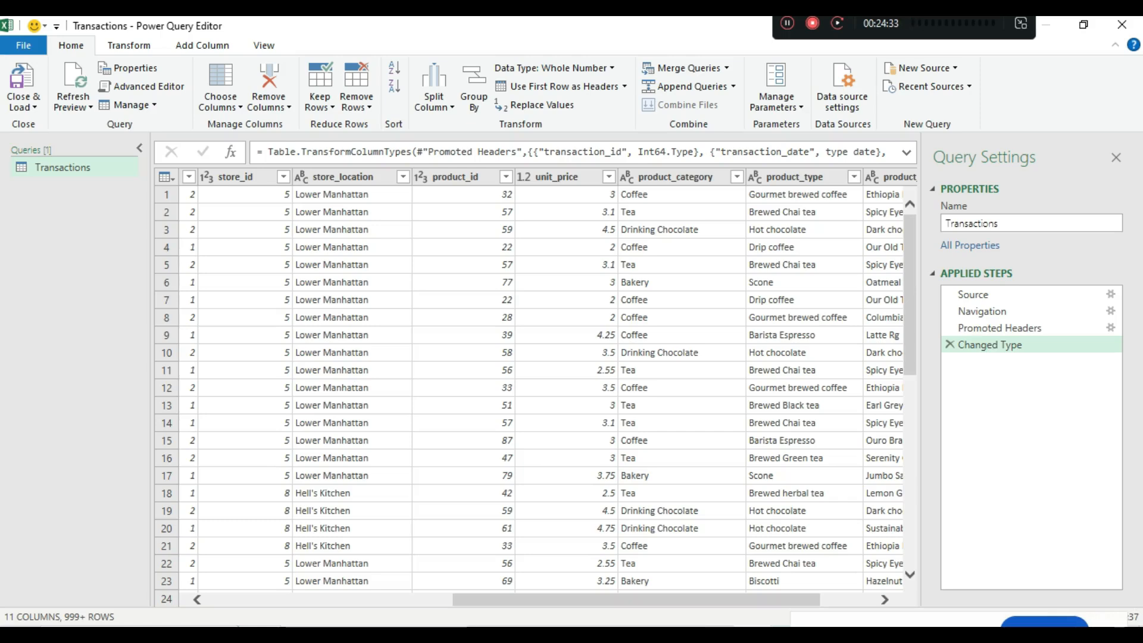
scroll(534, 397, "down", 5)
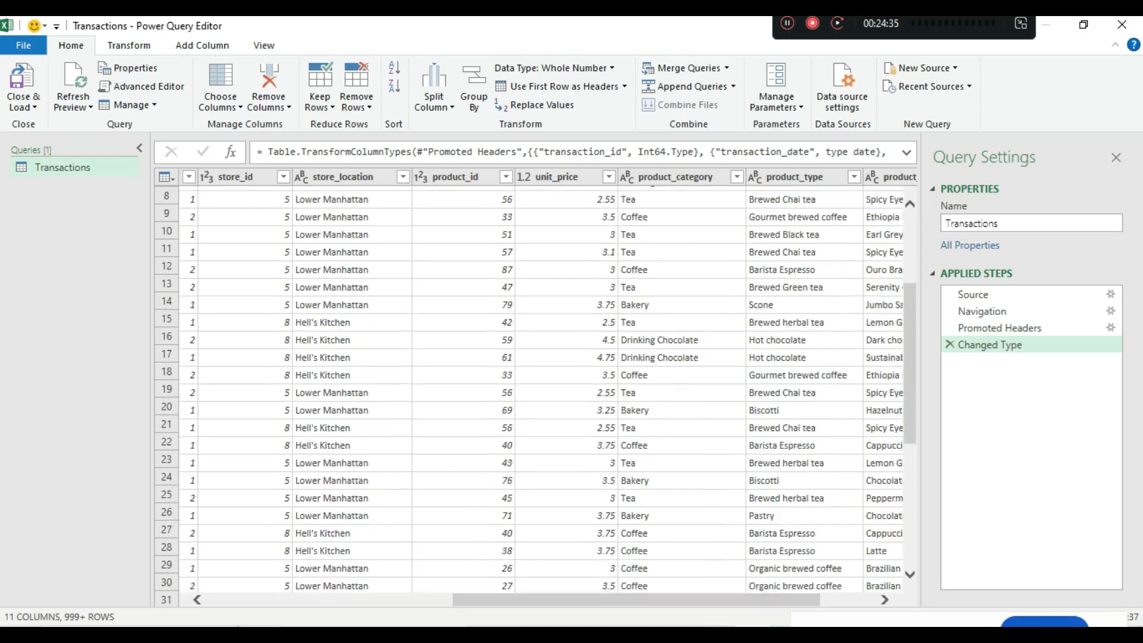
scroll(535, 397, "down", 4)
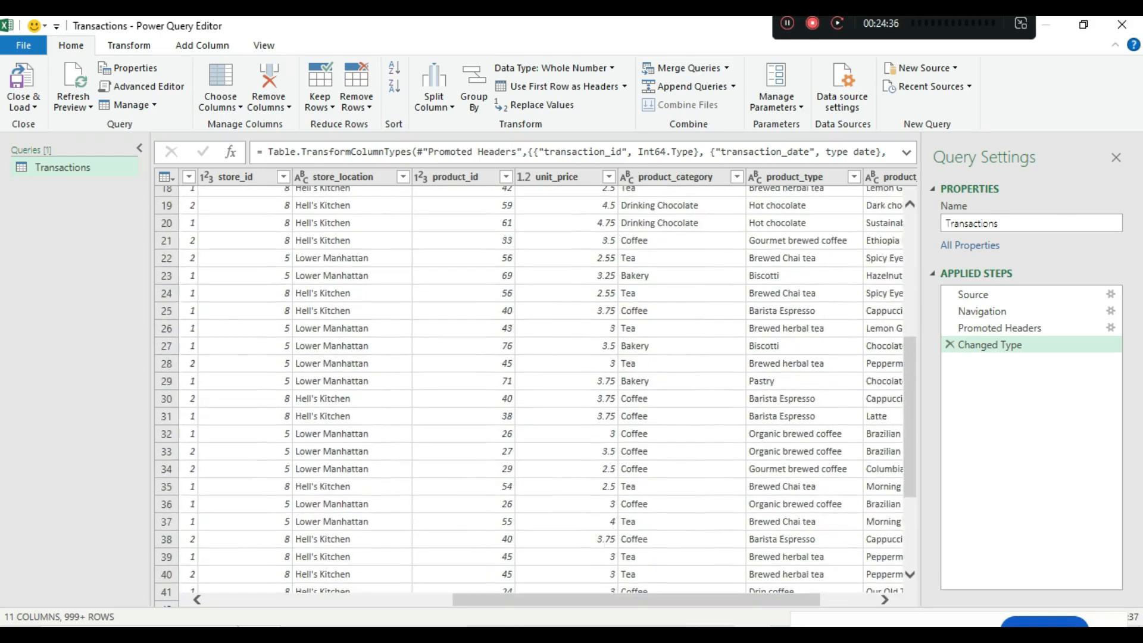
scroll(535, 396, "down", 7)
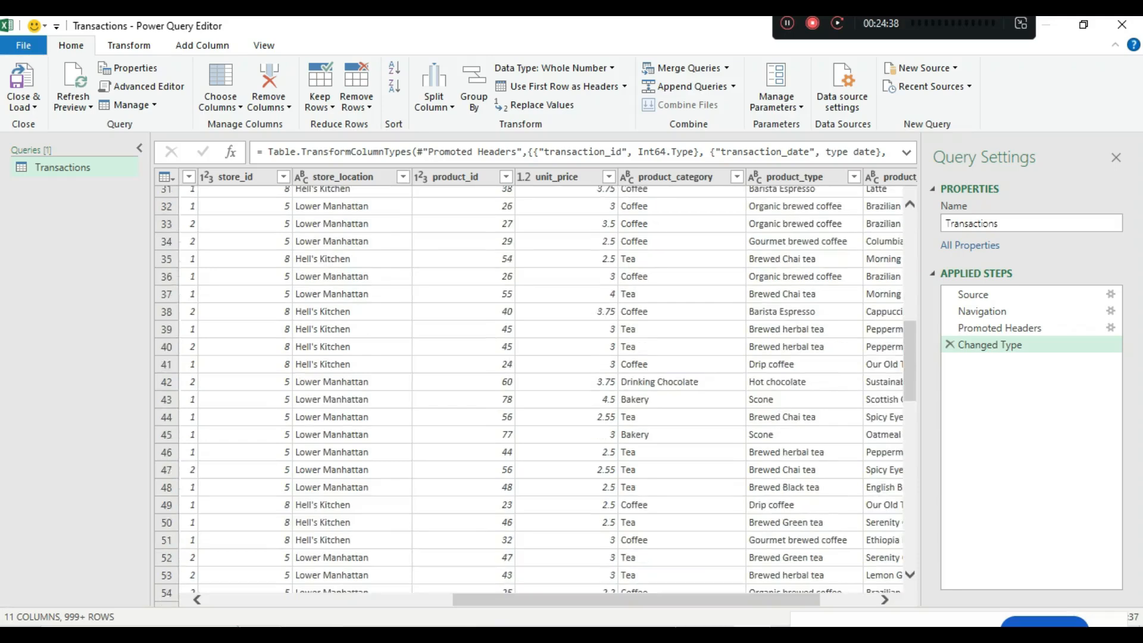
scroll(534, 397, "down", 5)
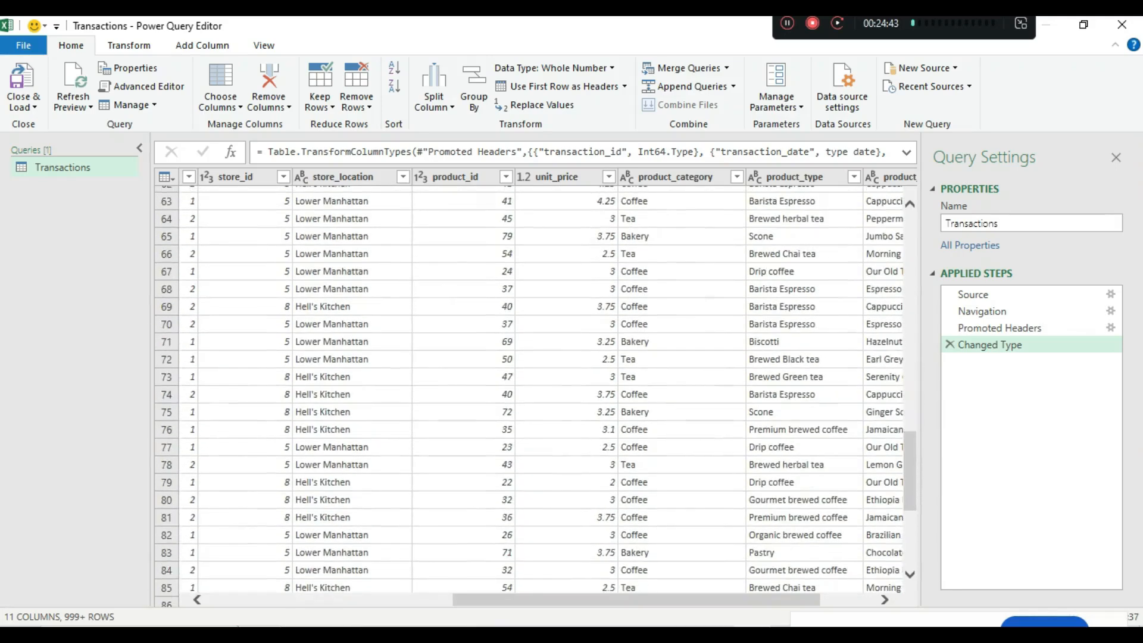
scroll(535, 396, "up", 19)
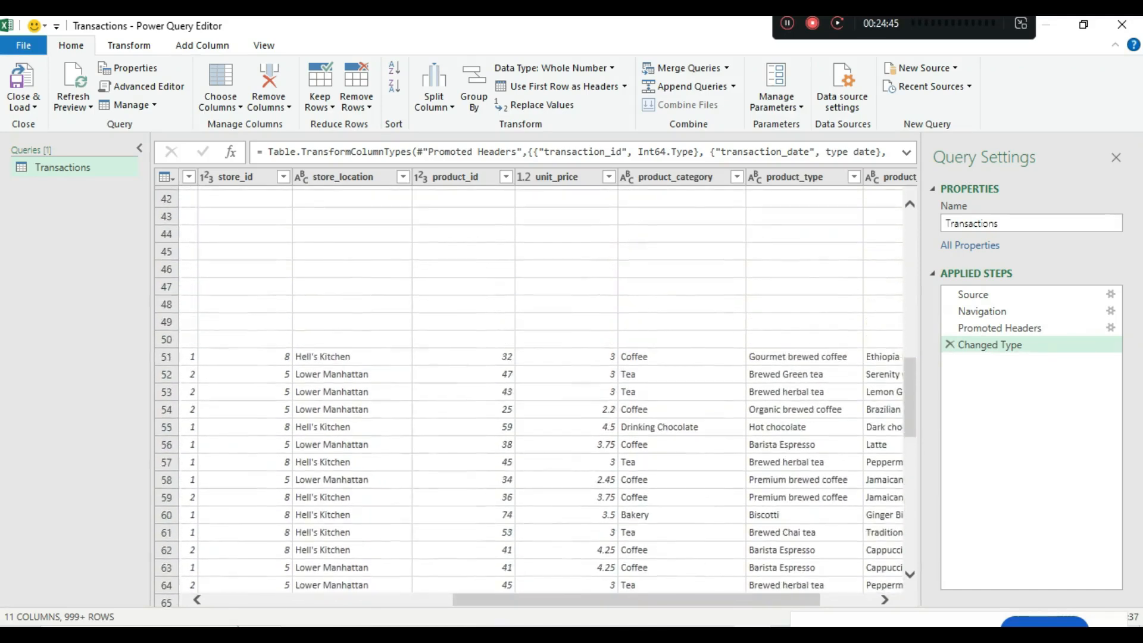
scroll(535, 396, "up", 2)
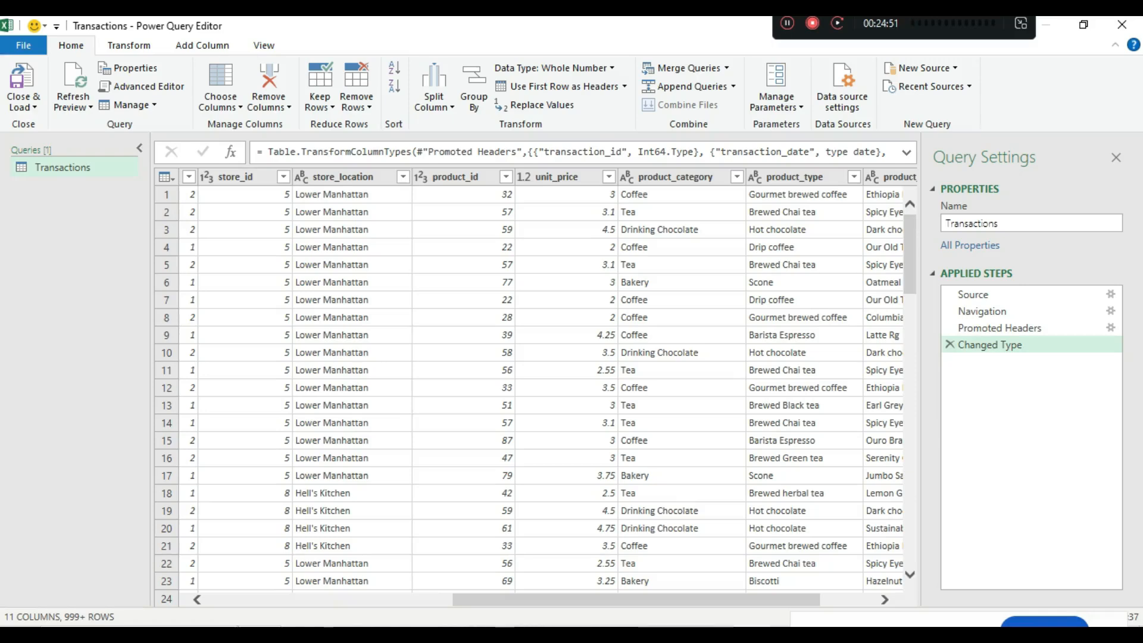
scroll(534, 397, "down", 1)
scroll(534, 397, "down", 4)
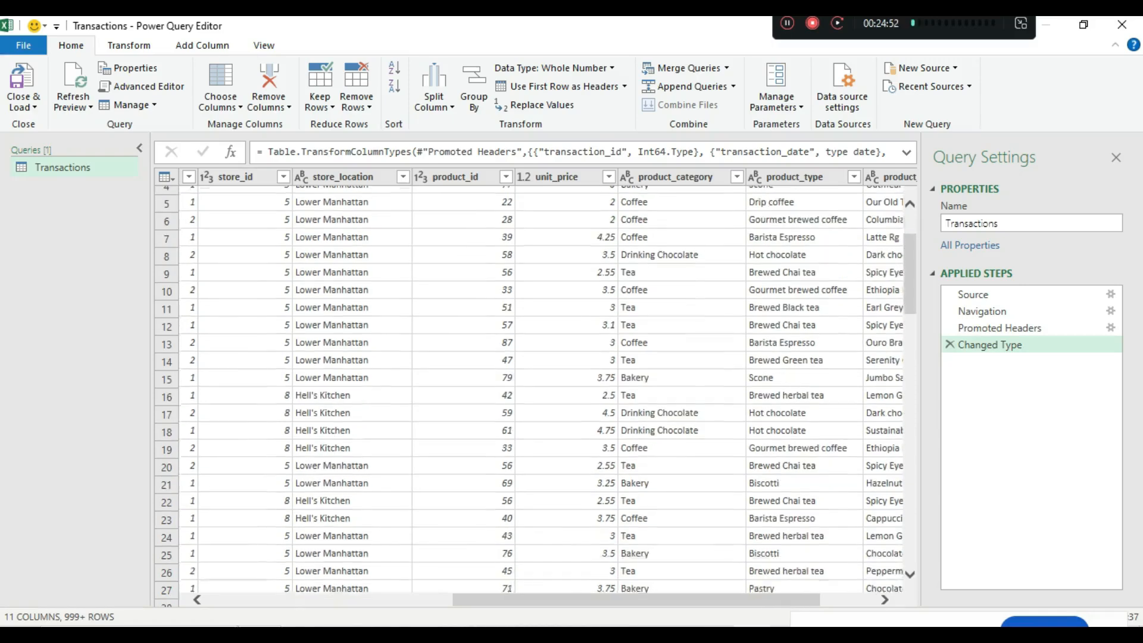
scroll(535, 396, "down", 5)
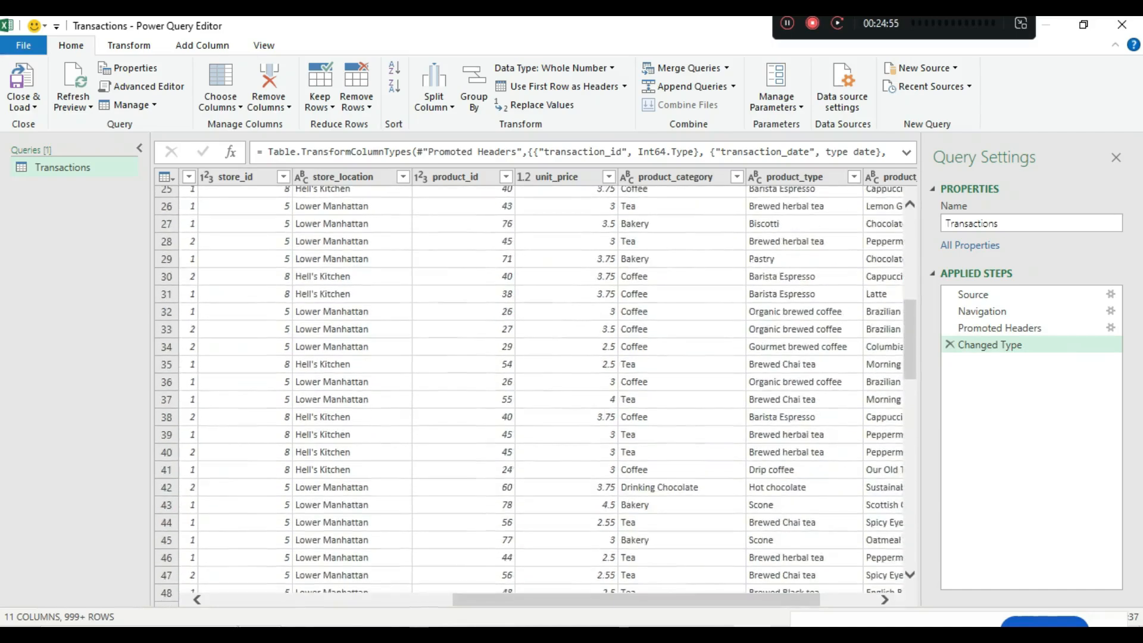
scroll(535, 397, "down", 2)
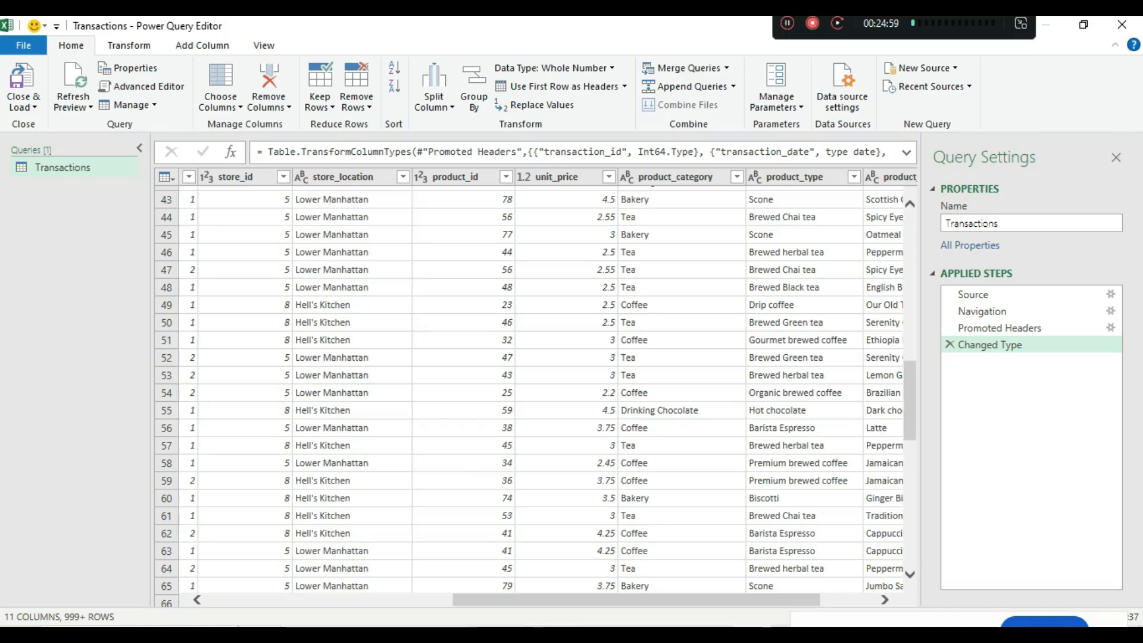
scroll(534, 397, "down", 2)
scroll(535, 397, "down", 8)
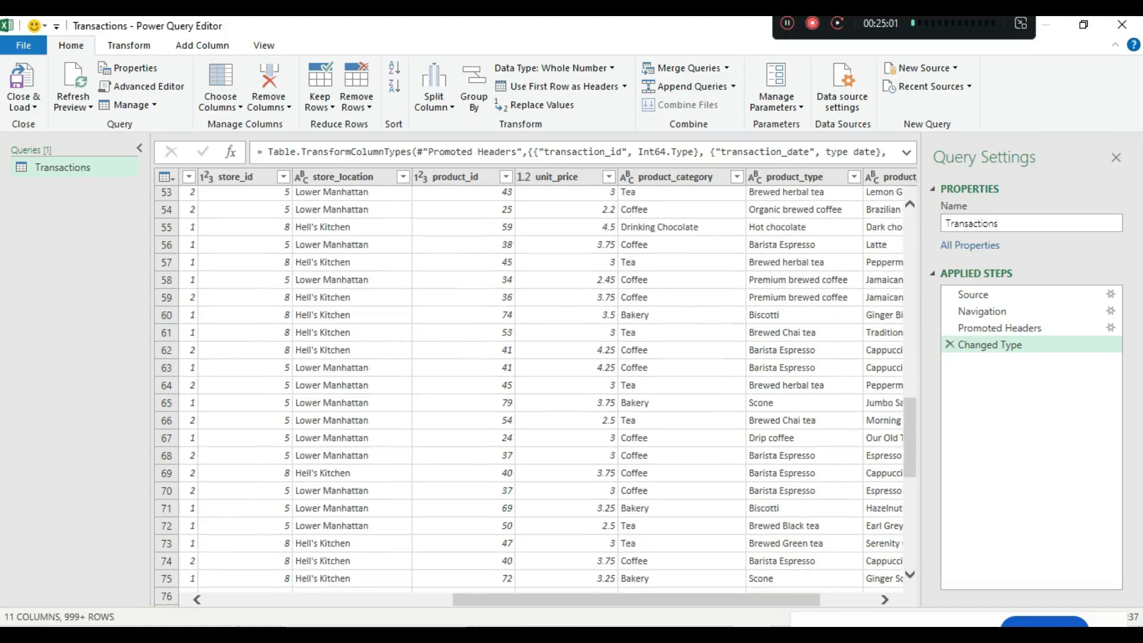
scroll(535, 397, "down", 15)
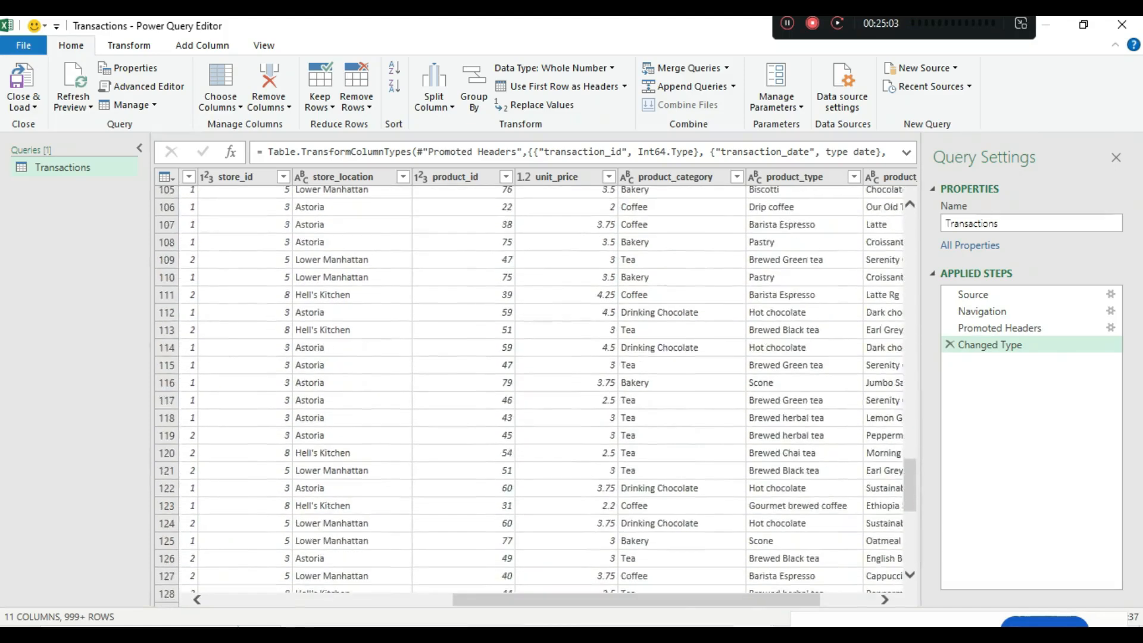
scroll(535, 397, "down", 10)
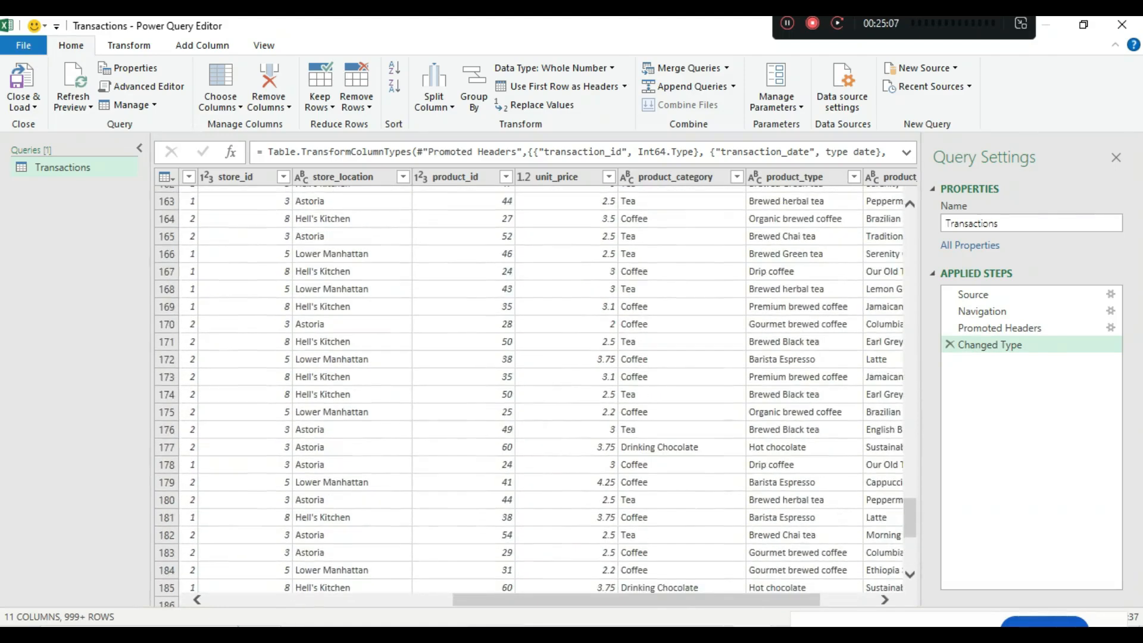
scroll(534, 396, "right", 3)
scroll(534, 397, "right", 1)
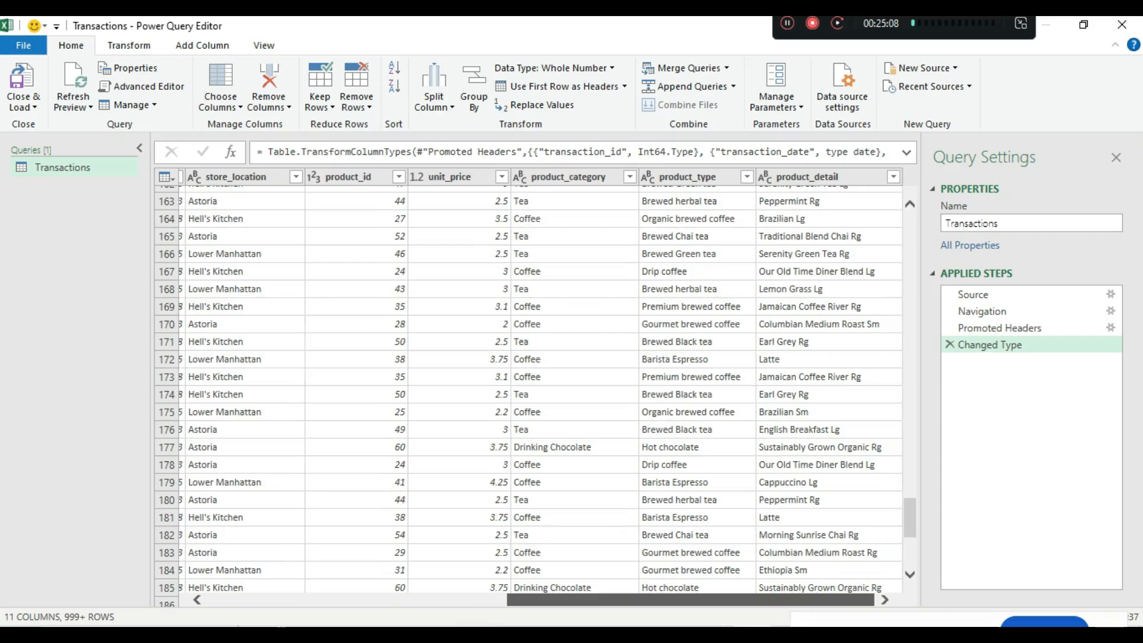
scroll(535, 397, "up", 3)
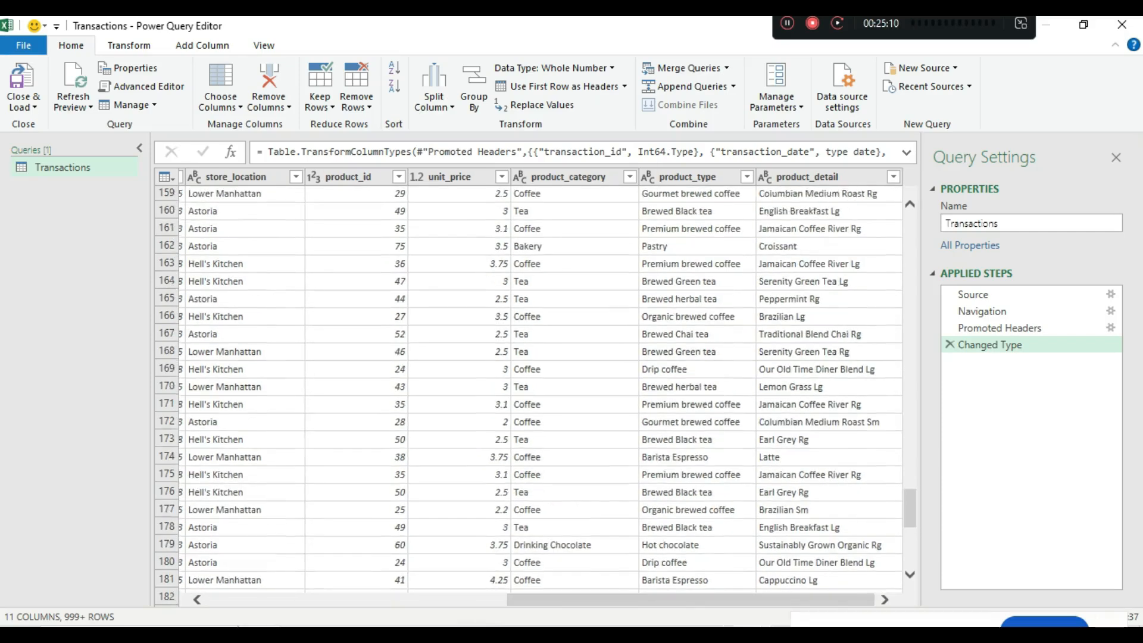
scroll(535, 397, "up", 3)
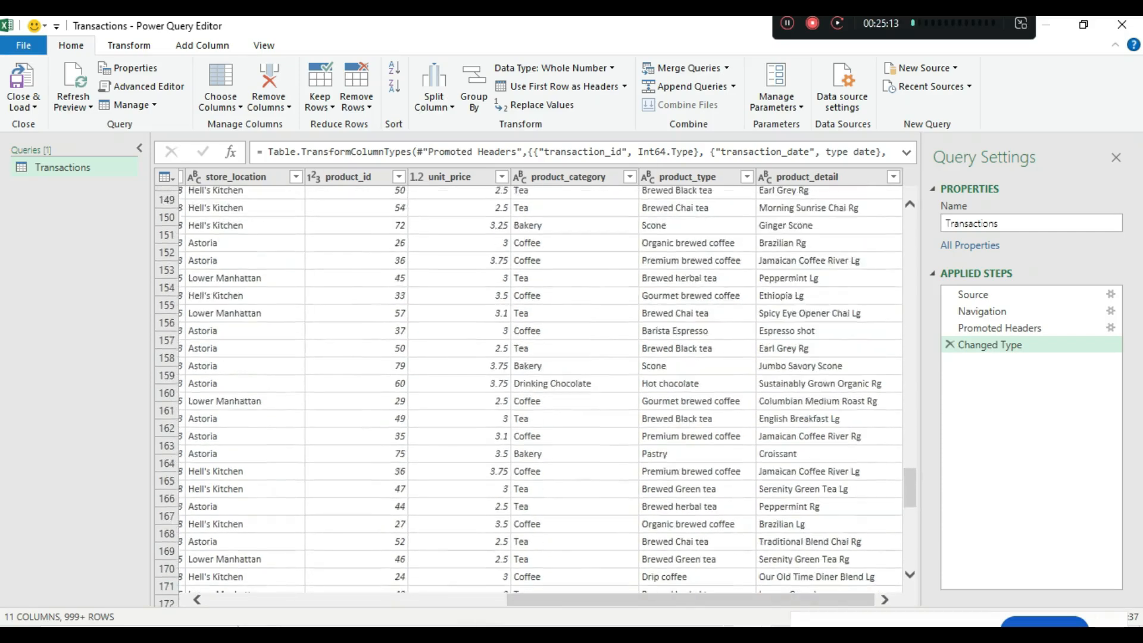
scroll(535, 397, "down", 5)
scroll(534, 396, "down", 5)
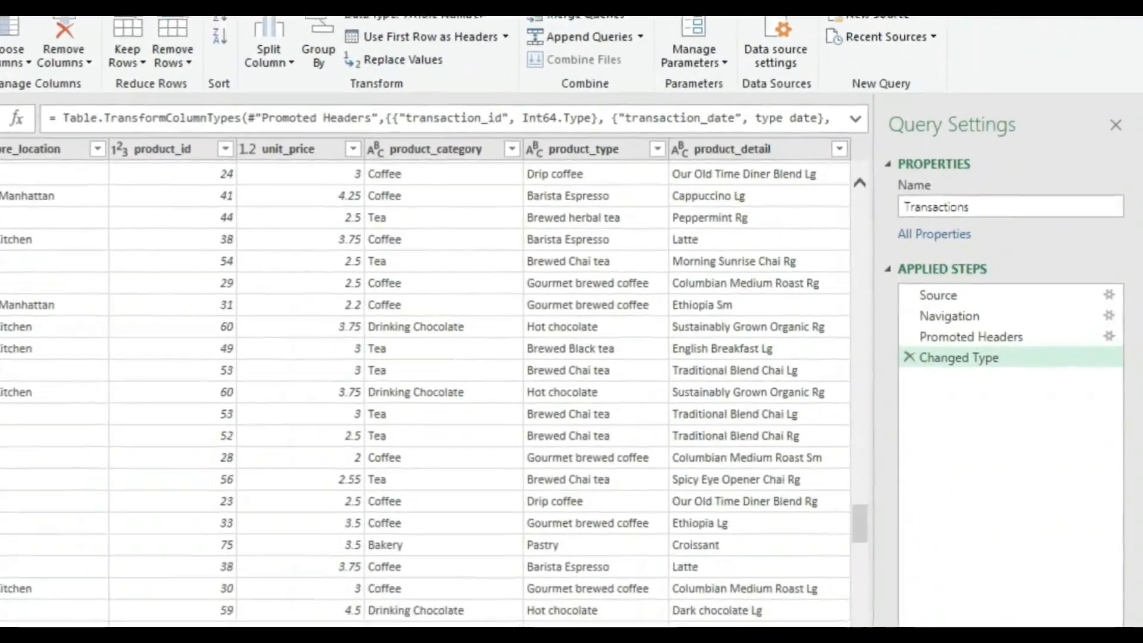
scroll(535, 397, "down", 4)
scroll(535, 397, "down", 10)
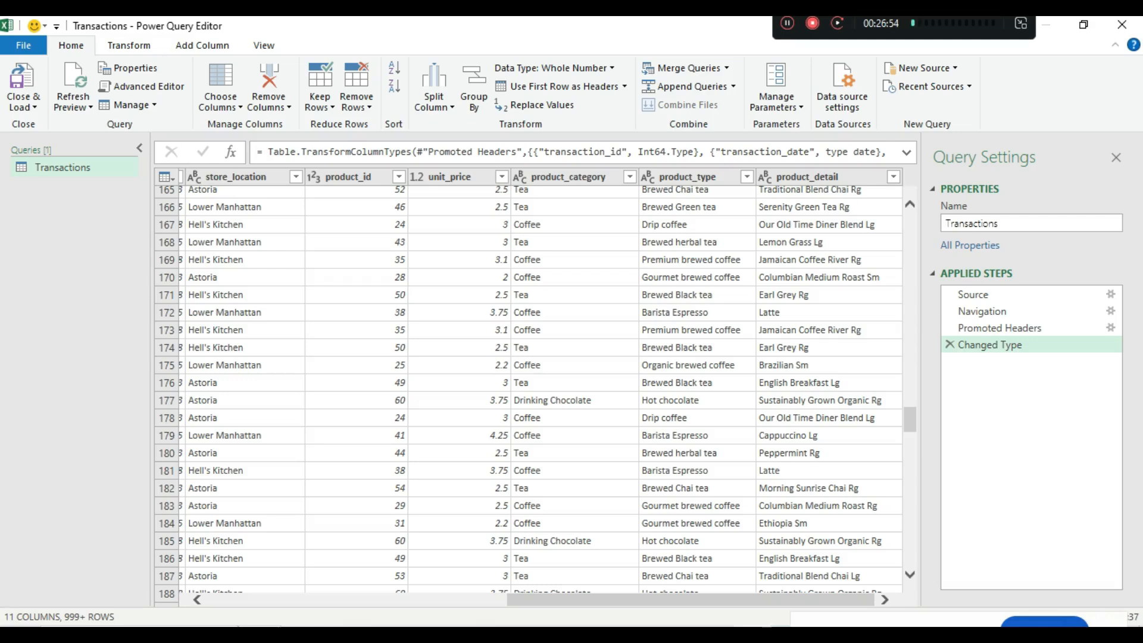
- Start a conditional column from Add Column and name it Size
left_click(203, 45)
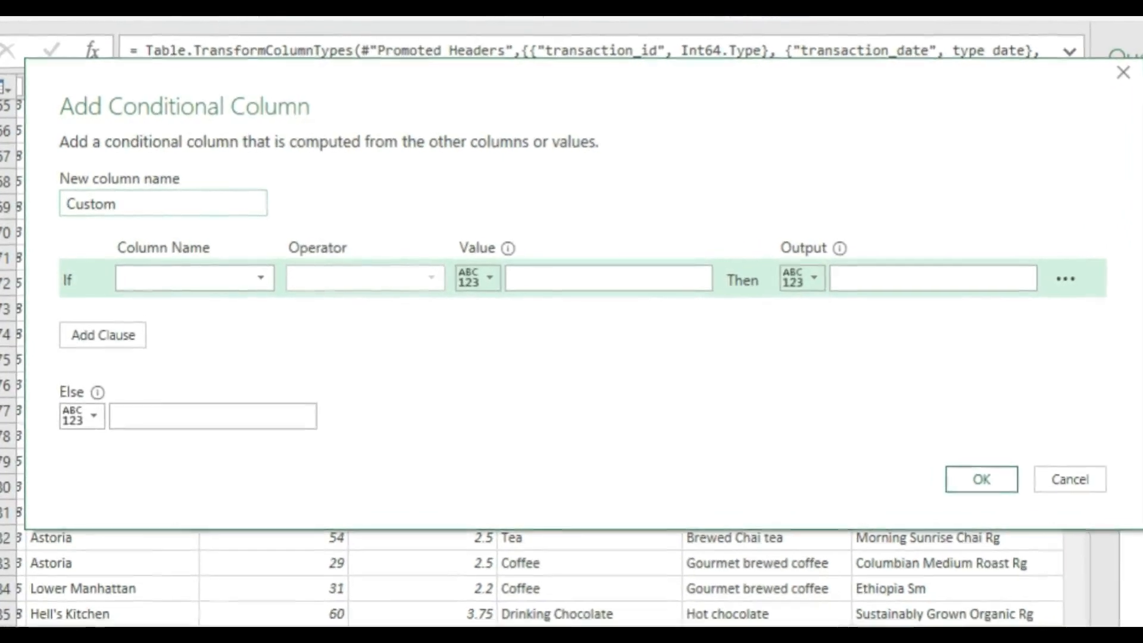
type("Size")
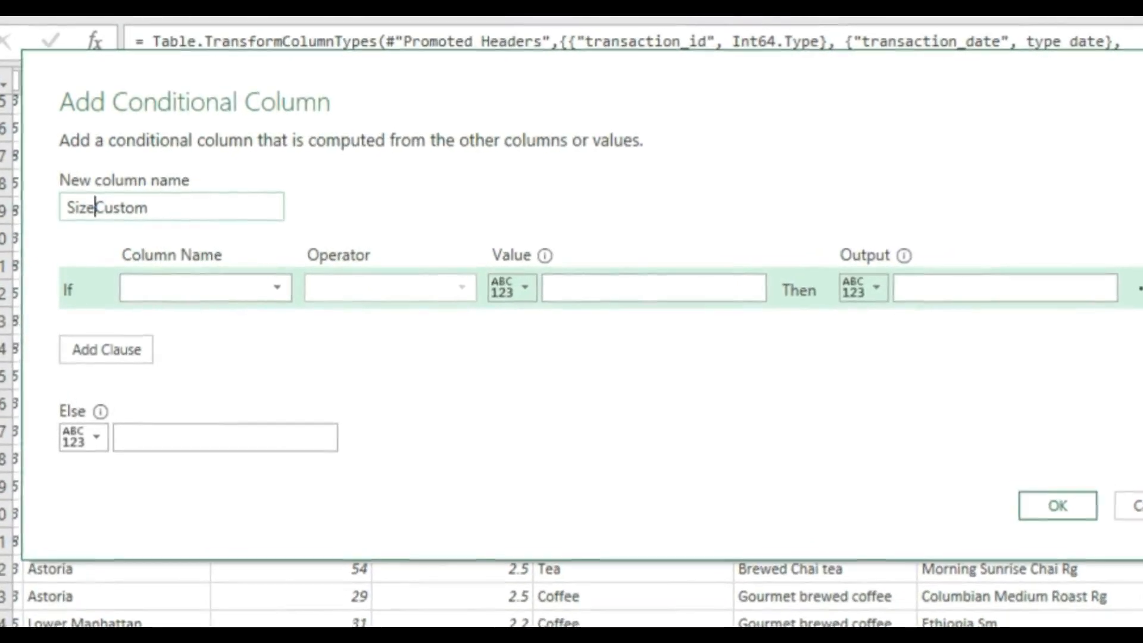
left_click(148, 208)
key("BackSpace")
key("BackSpace")
key("BackSpace")
key("BackSpace")
key("BackSpace")
key("BackSpace")
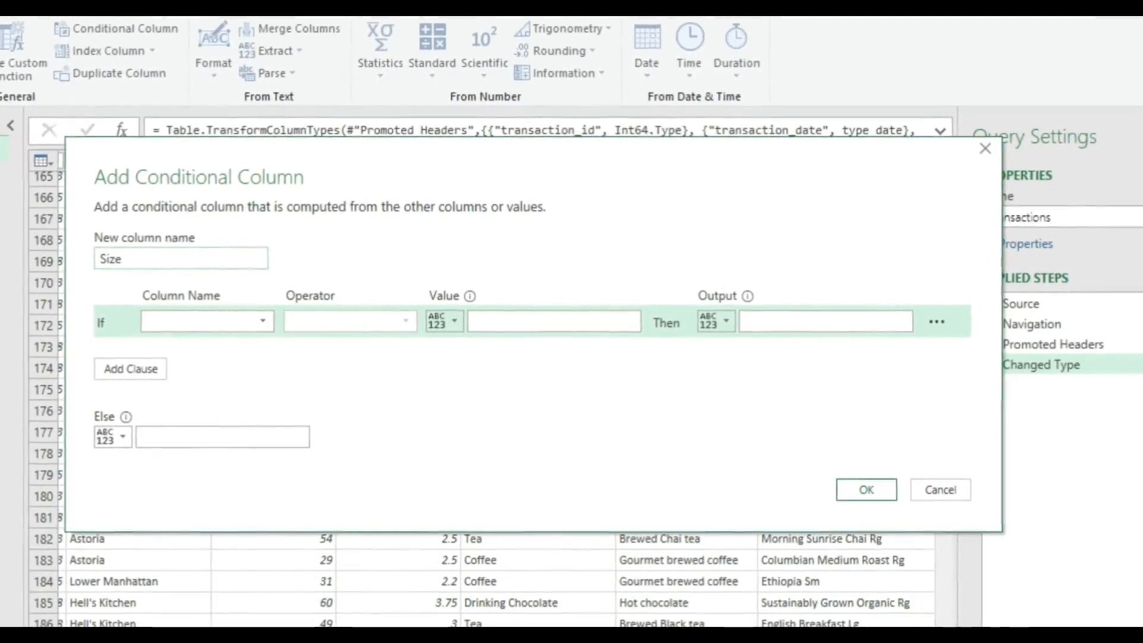
- Set the first condition to test whether product_detail contains a value
left_click(207, 322)
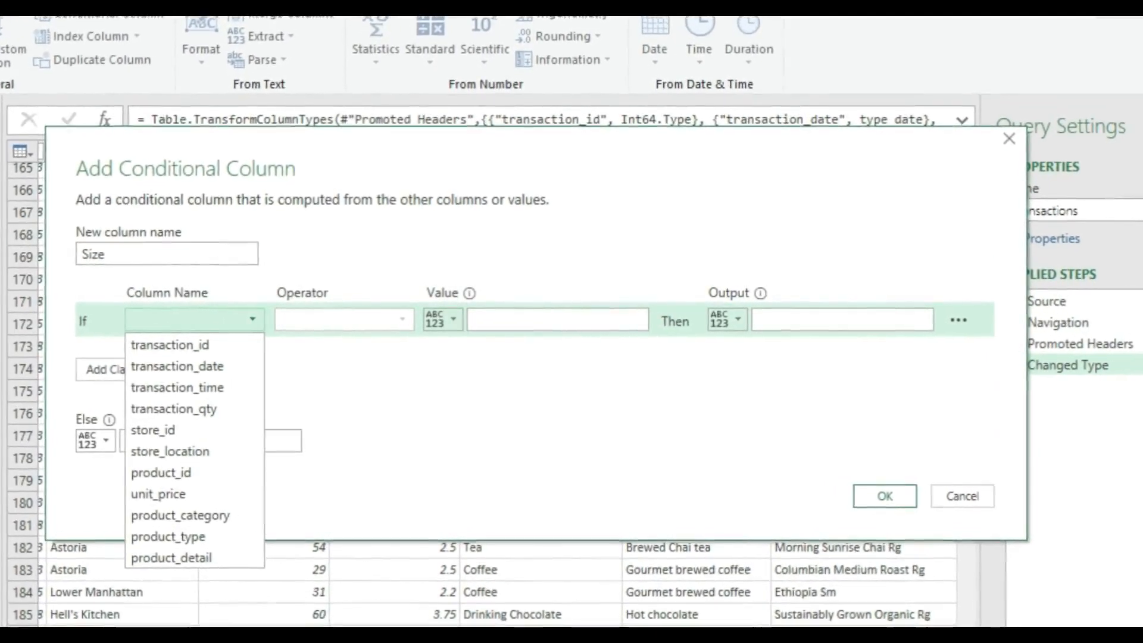
left_click(203, 320)
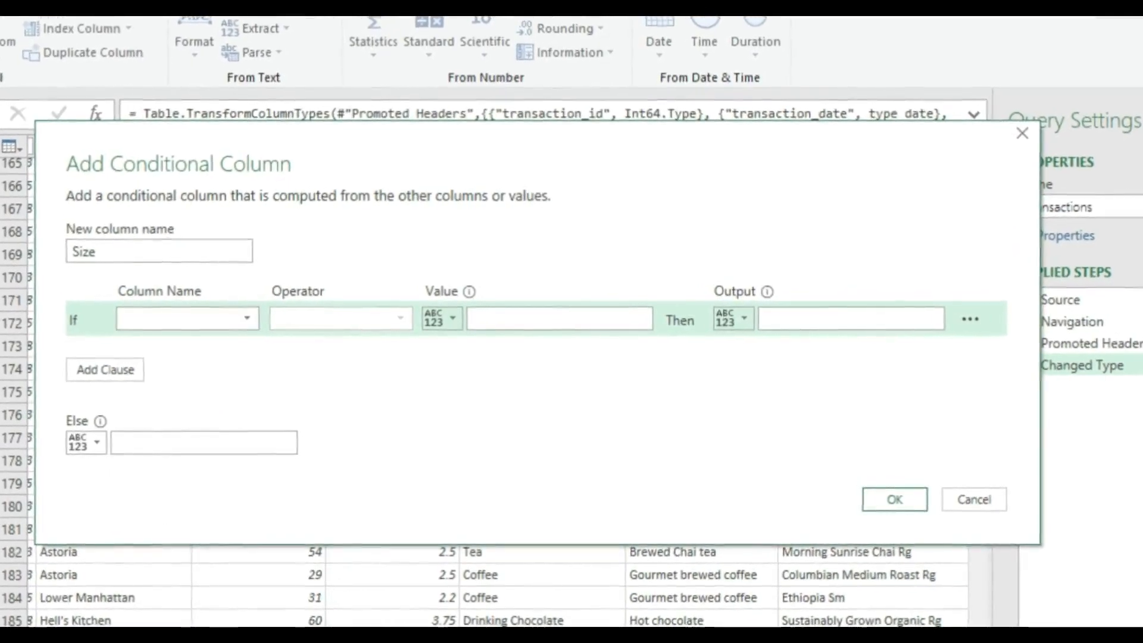
left_click_drag(411, 132, 539, 69)
left_click(334, 256)
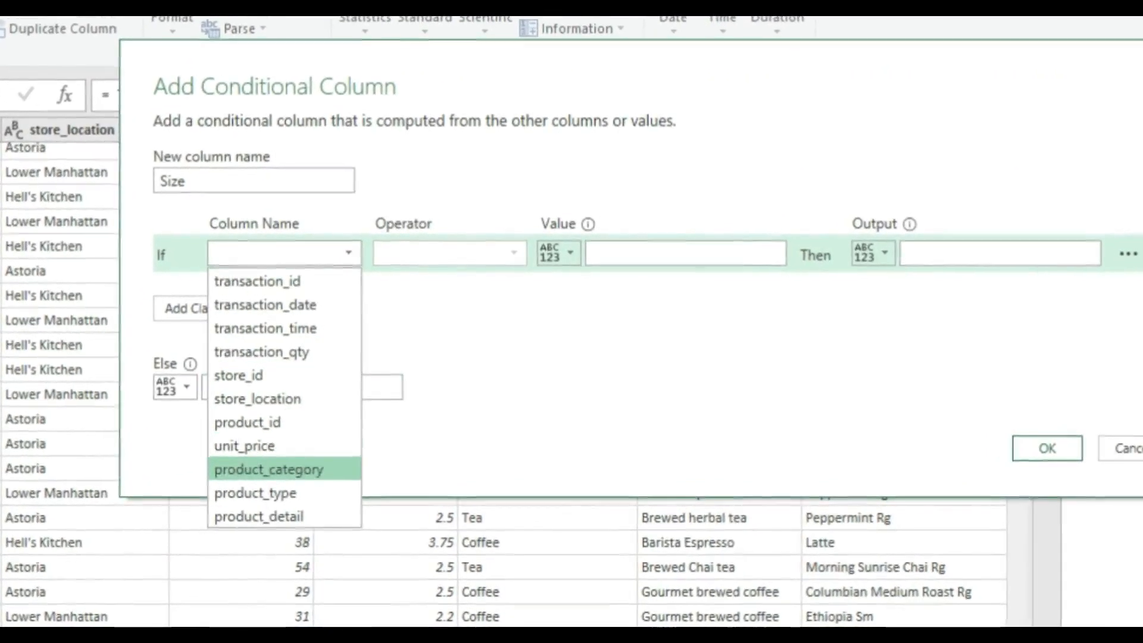
left_click(259, 517)
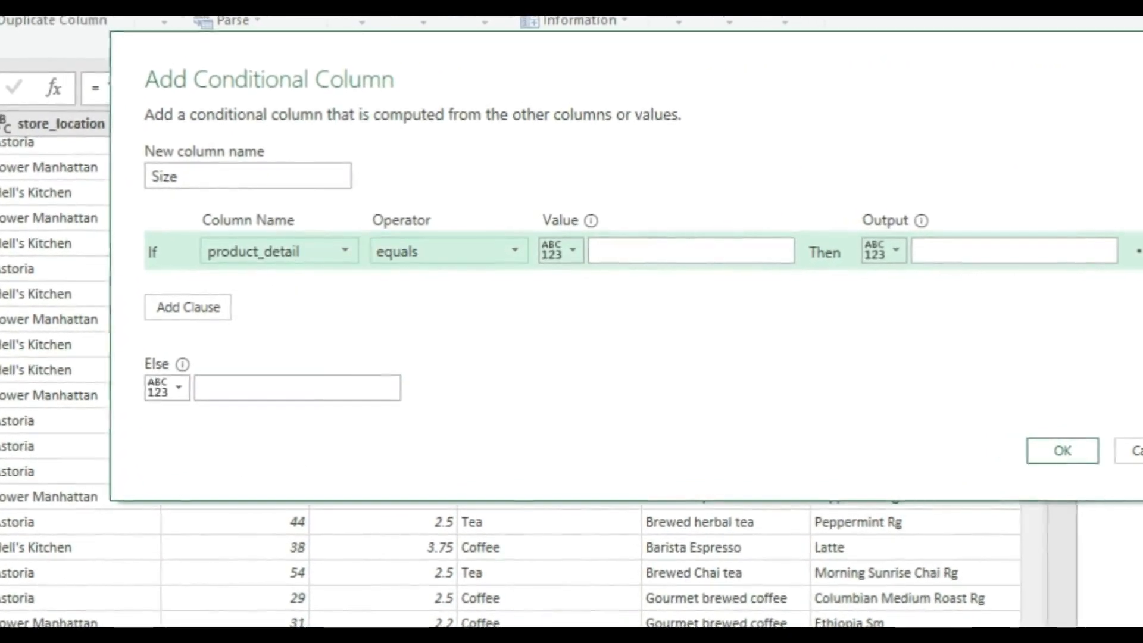
left_click(471, 251)
left_click(411, 425)
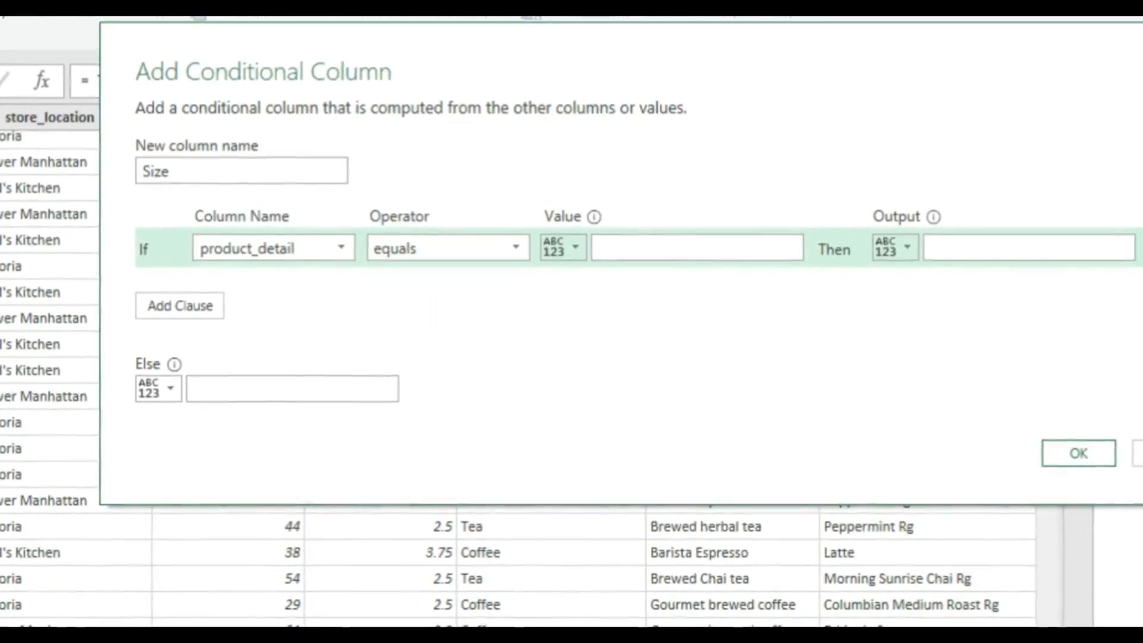
- Give the first rule value Lg with output Large, then add another clause
left_click(655, 248)
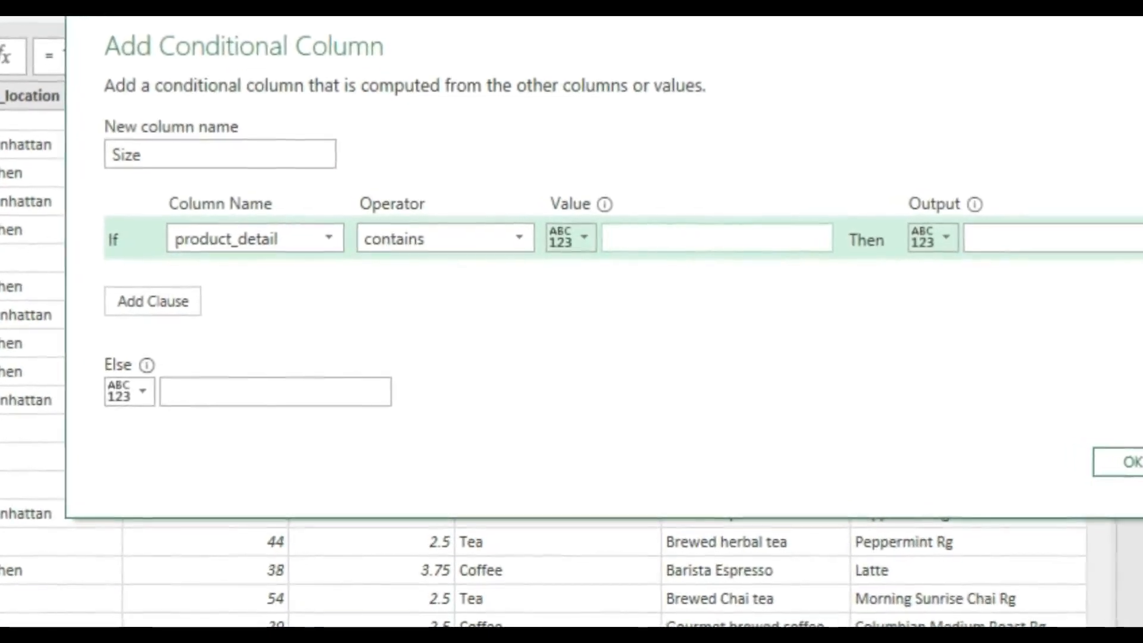
type("Lg")
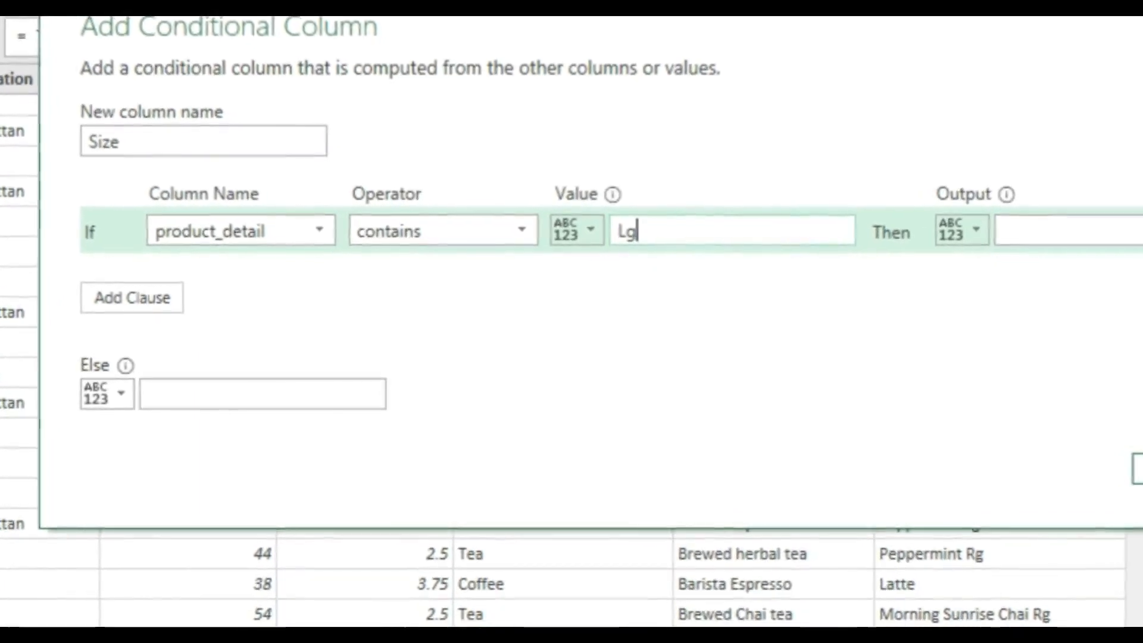
left_click(1071, 231)
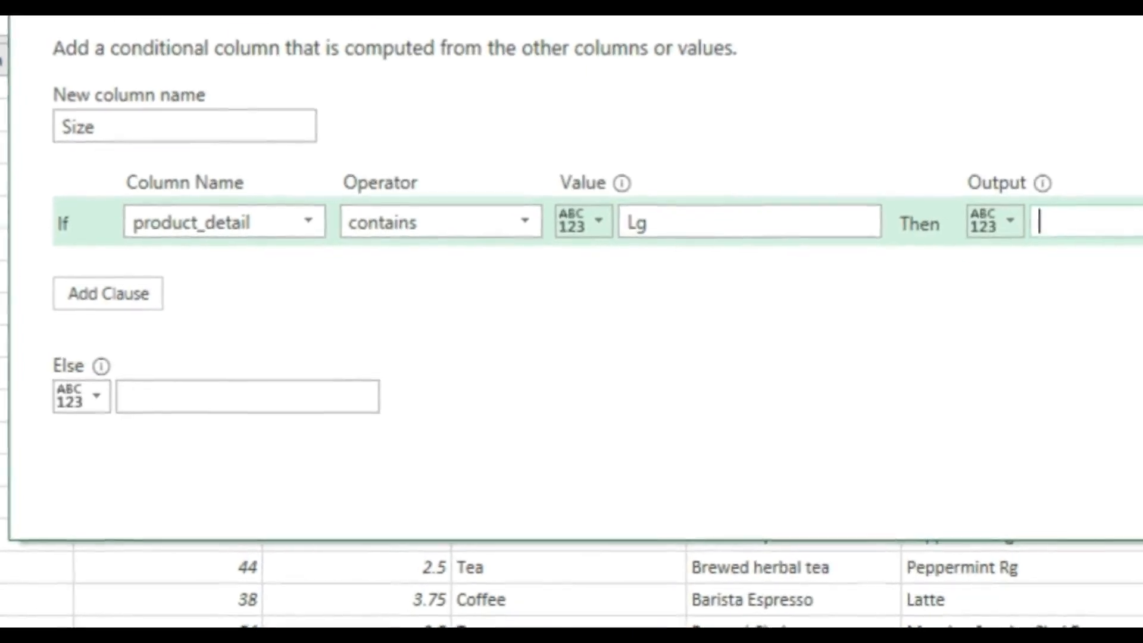
type("Large")
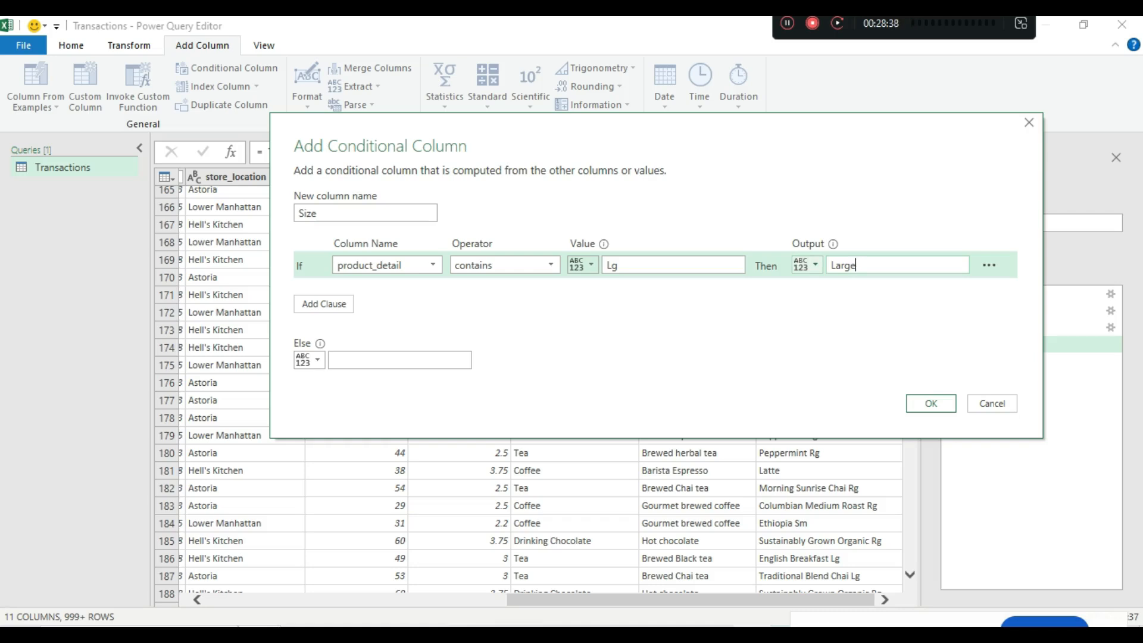
left_click_drag(831, 266, 857, 266)
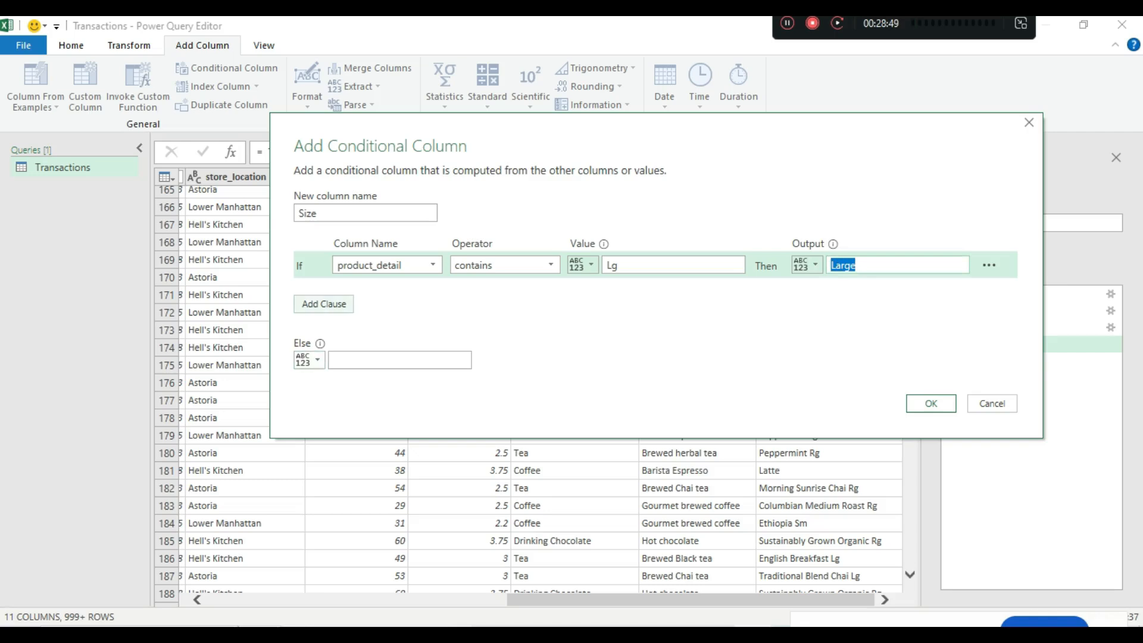
left_click(324, 304)
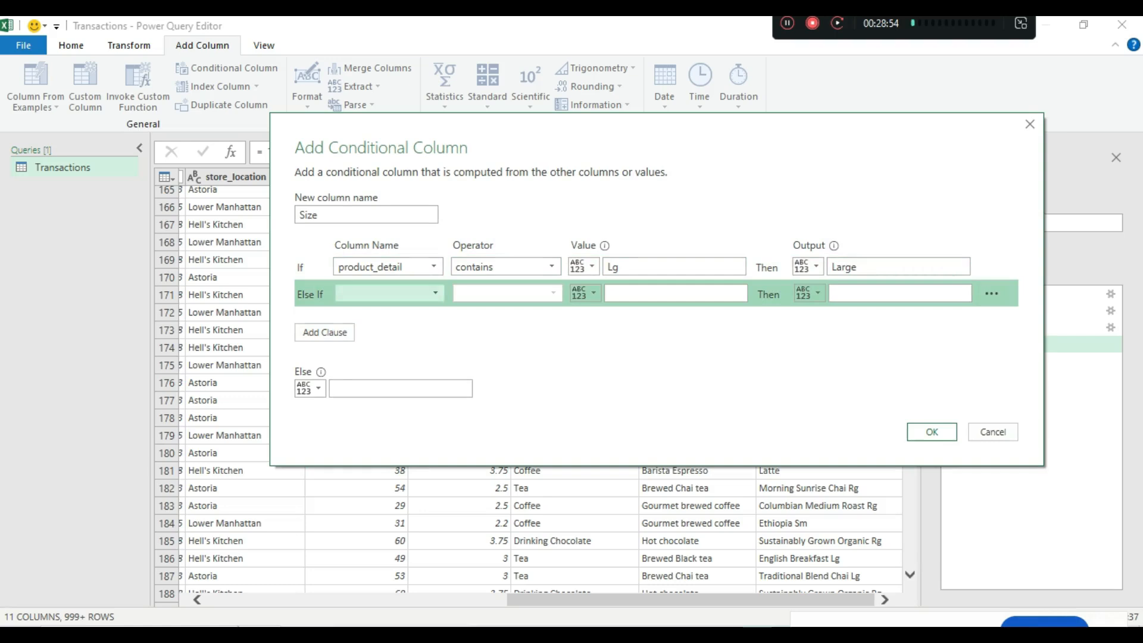
- Set the second rule to product_detail contains Rg giving Regular, then add a third clause
left_click(387, 293)
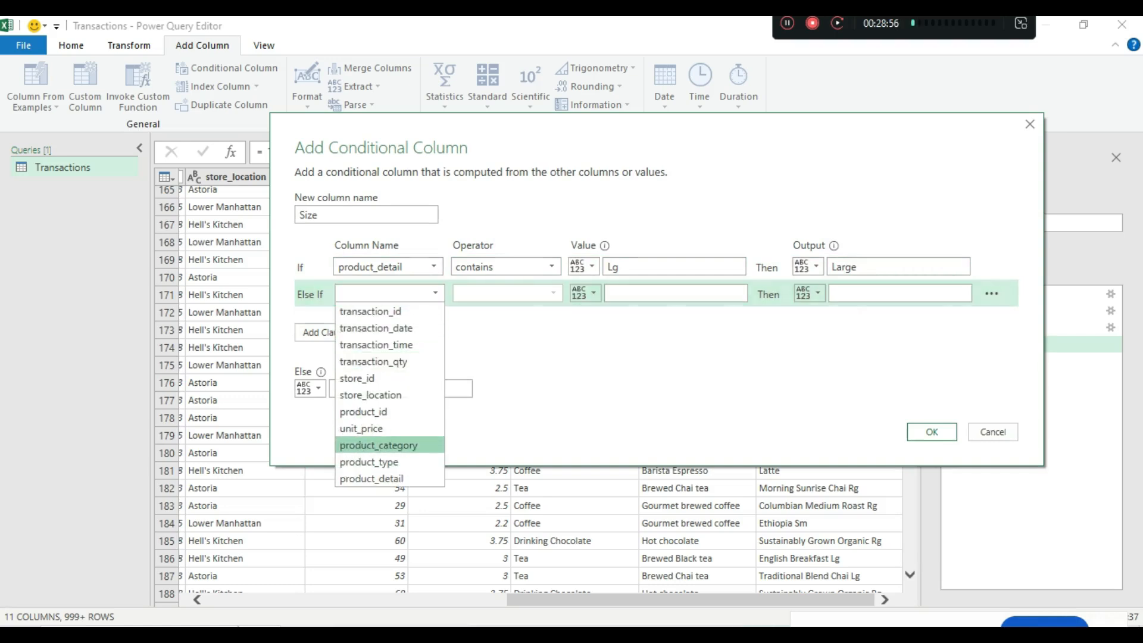
left_click(372, 479)
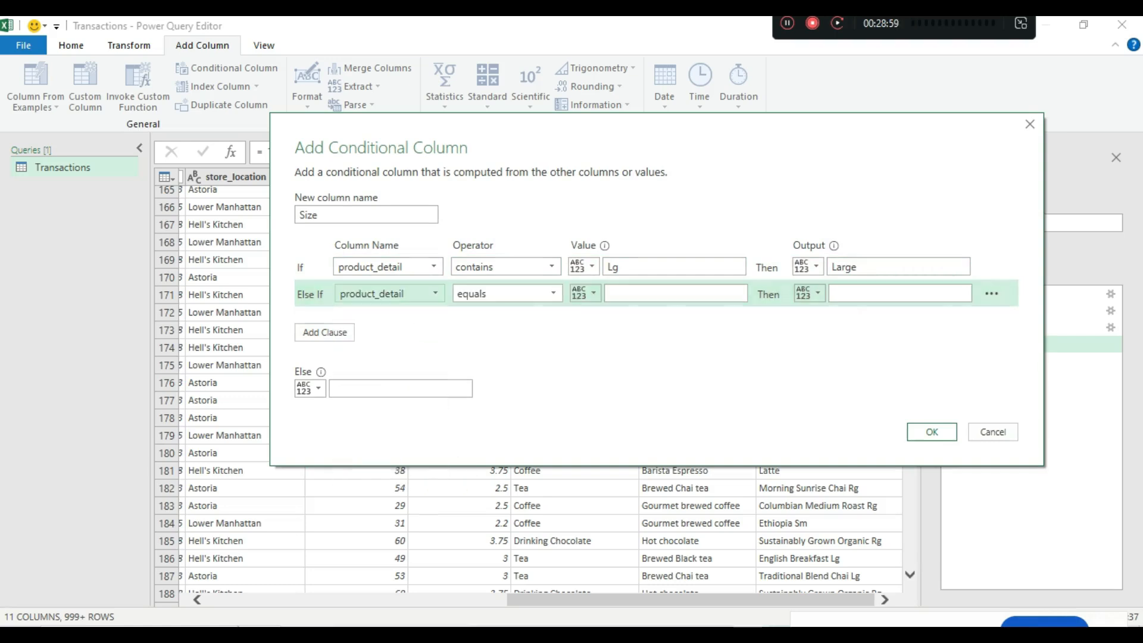
left_click(507, 294)
left_click(498, 412)
left_click(676, 294)
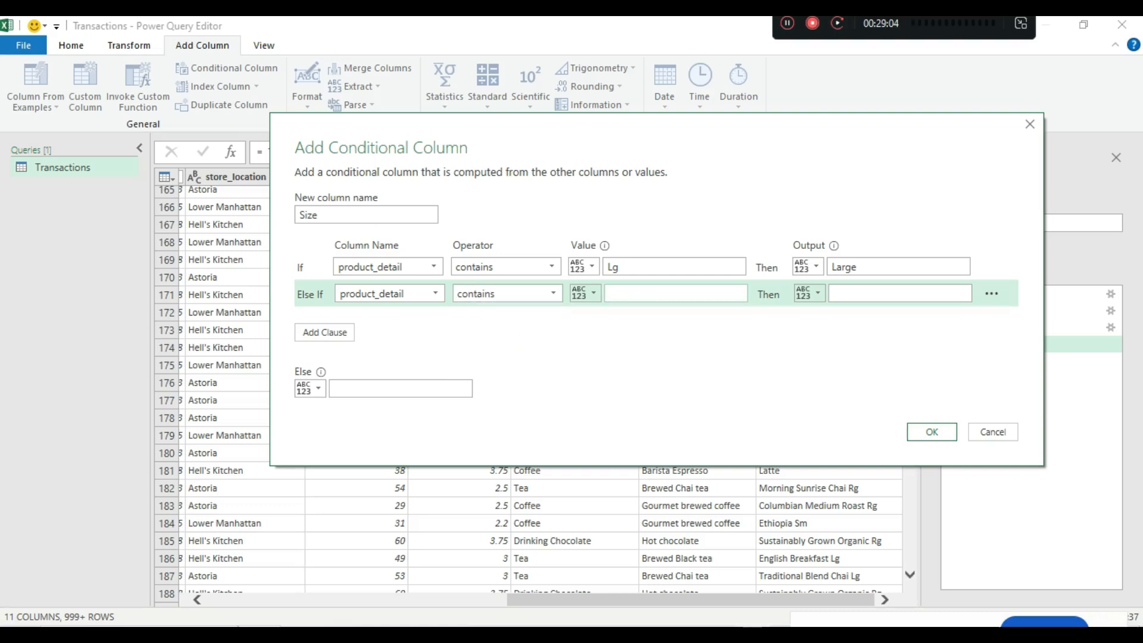
key("Tab")
key("Tab")
type("Regula")
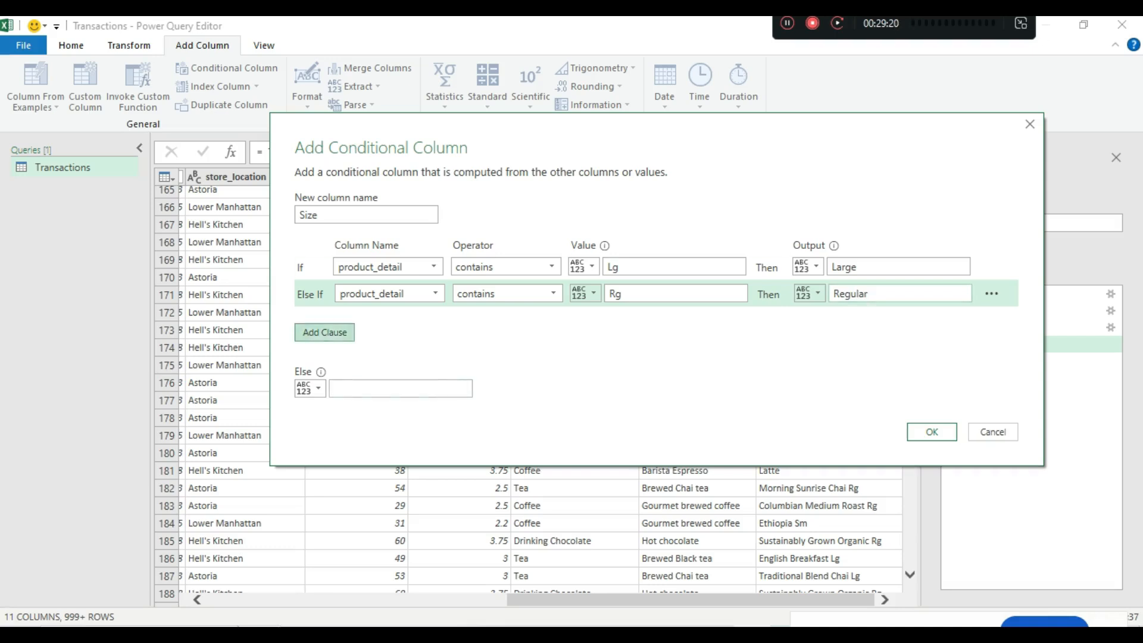
left_click(324, 333)
left_click(390, 320)
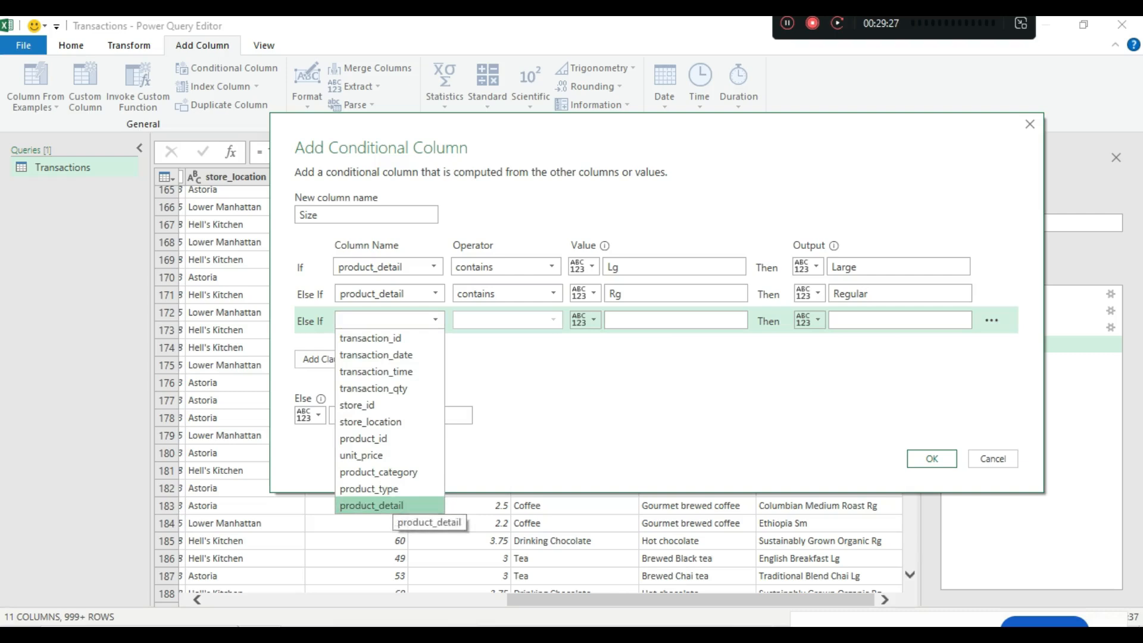
- Set the third Else If clause to test whether product_detail contains Sm
left_click(381, 505)
left_click(507, 320)
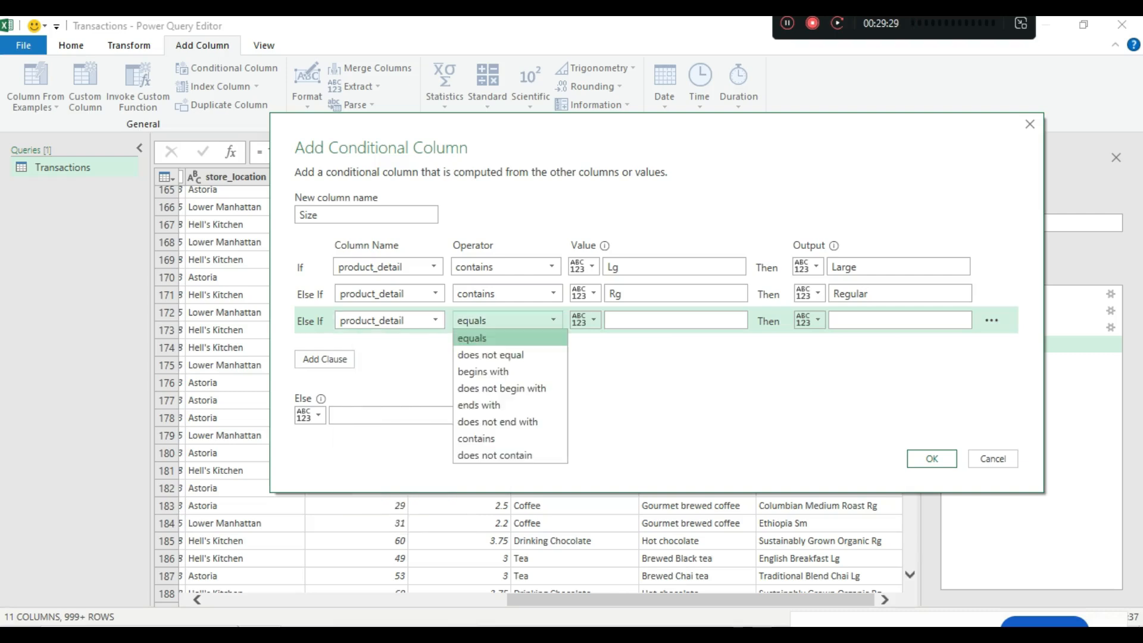
left_click(477, 439)
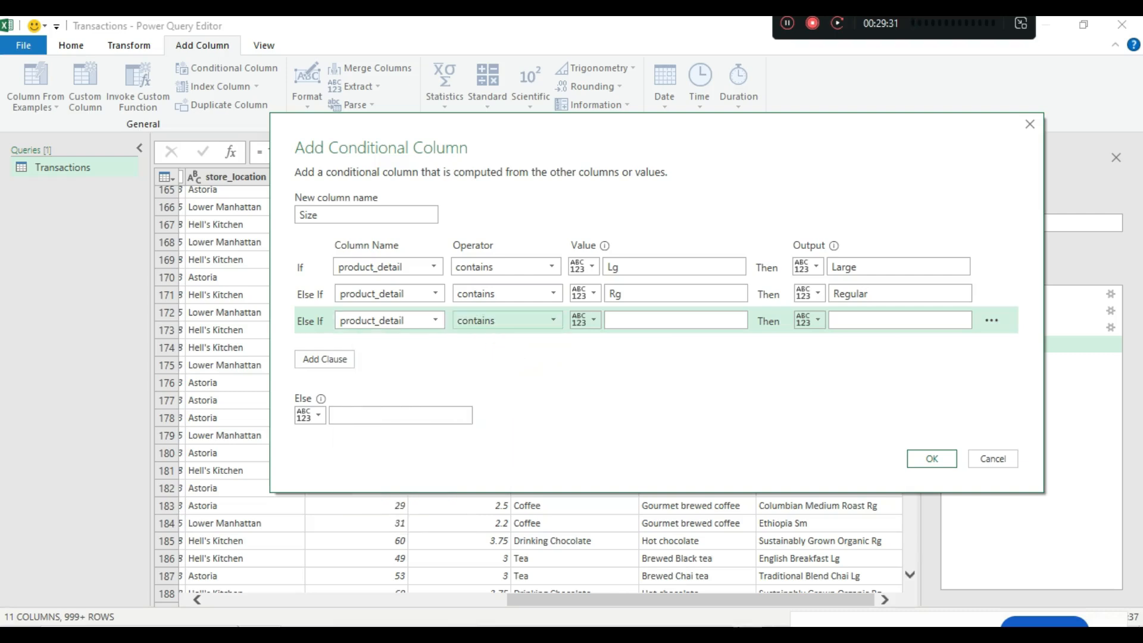
left_click(649, 321)
type("Sm")
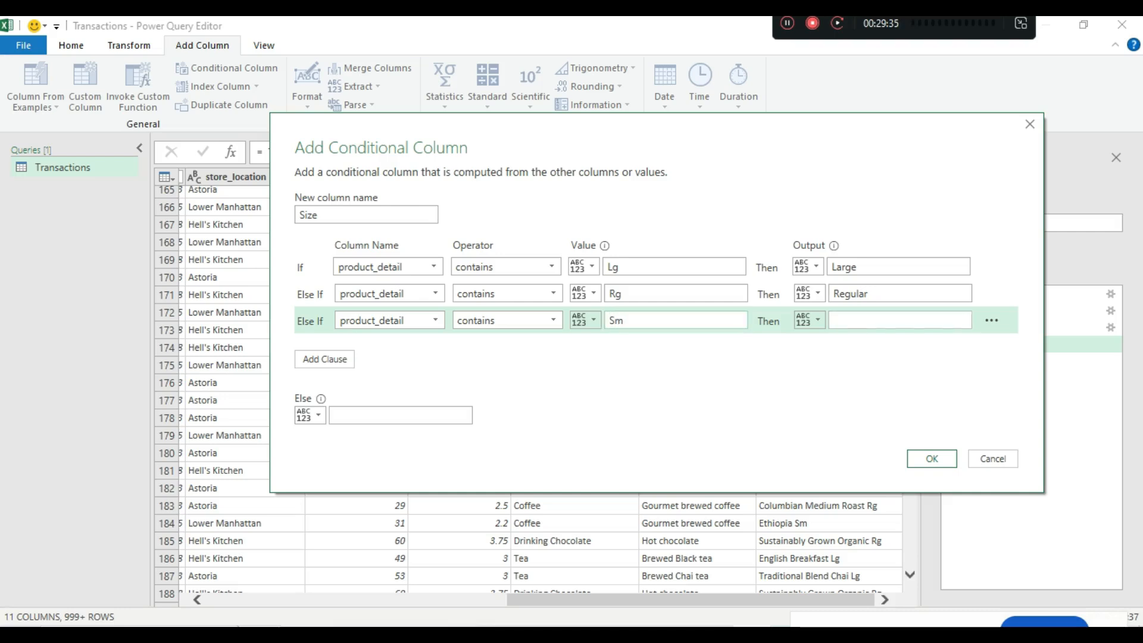
type("Small")
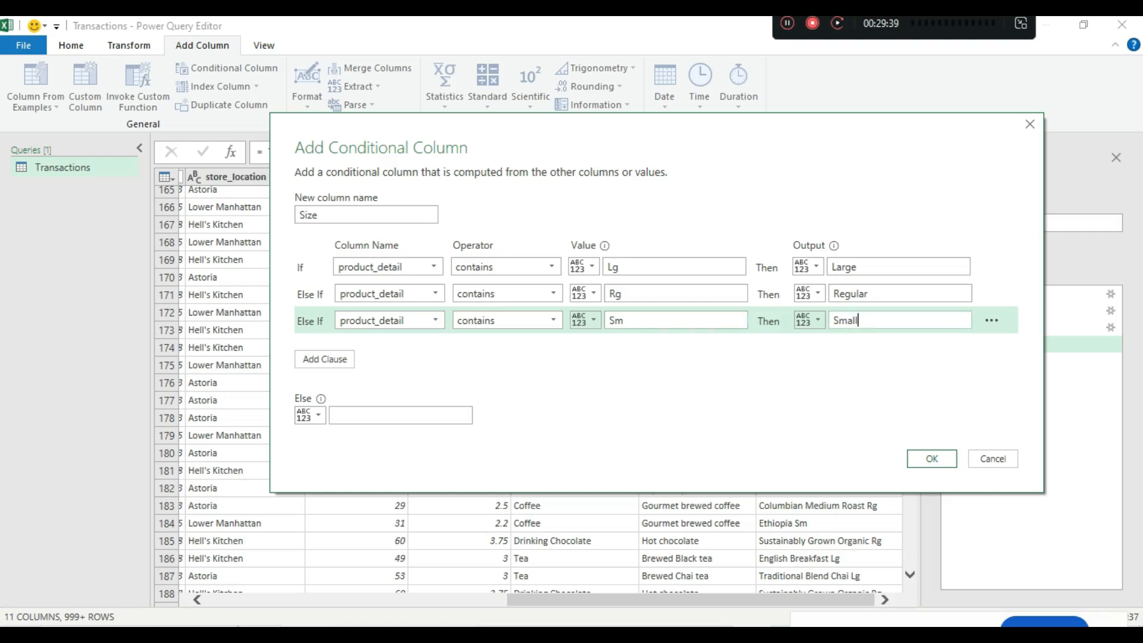
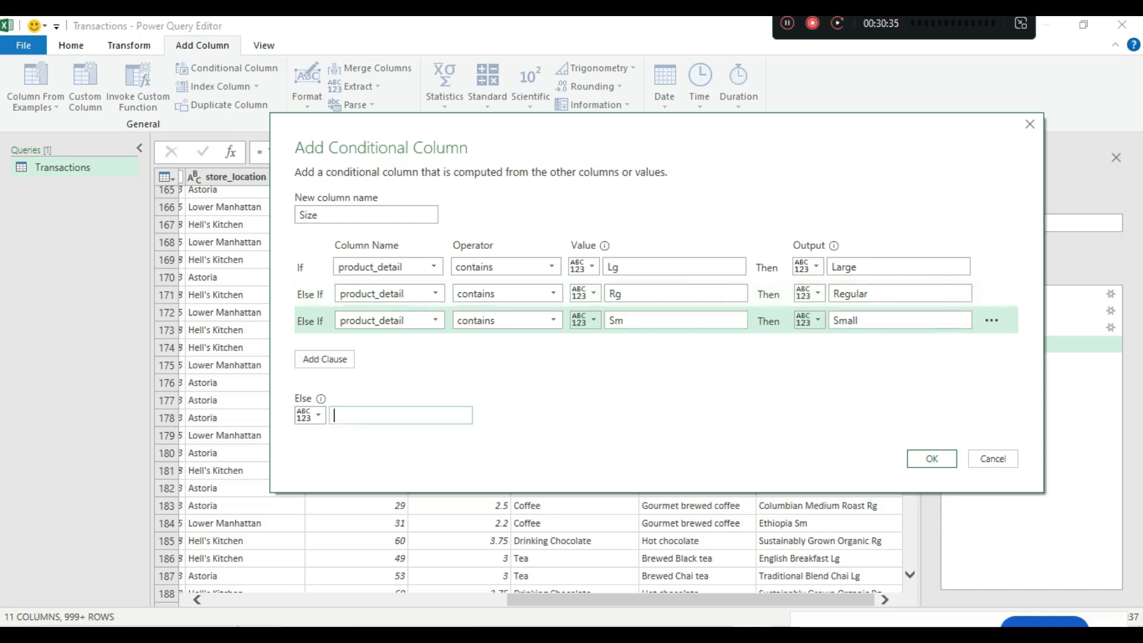
- Enter 'Not Defined' as the Else output of the Size conditional column
type("Not")
type("Defined")
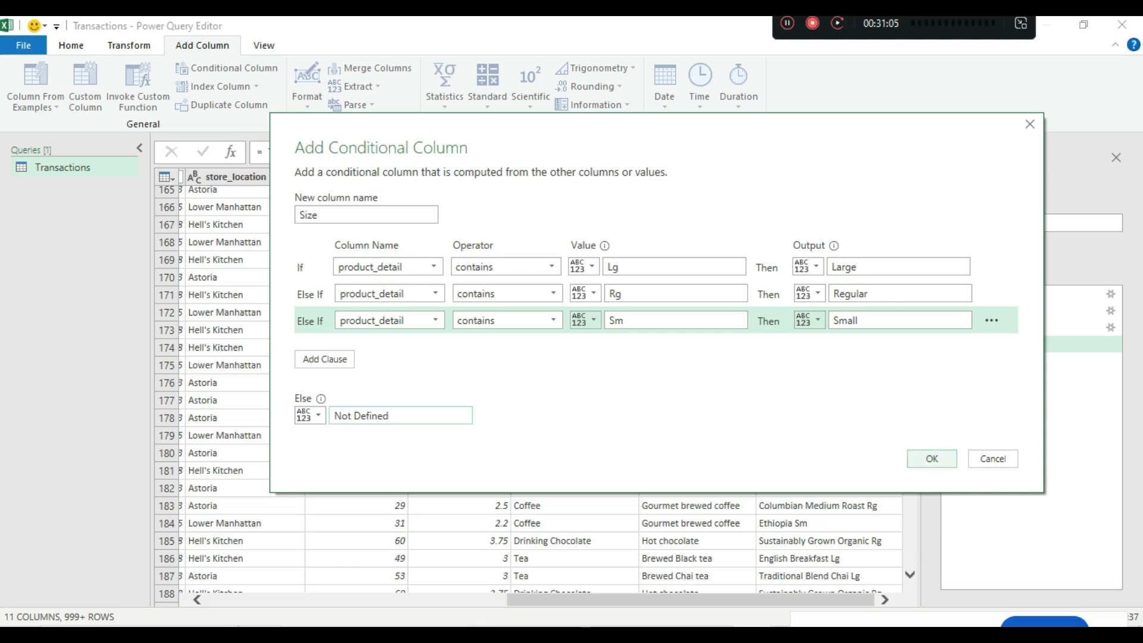
- Apply the Size column and scroll down to review its Large, Regular and Small values
left_click(932, 459)
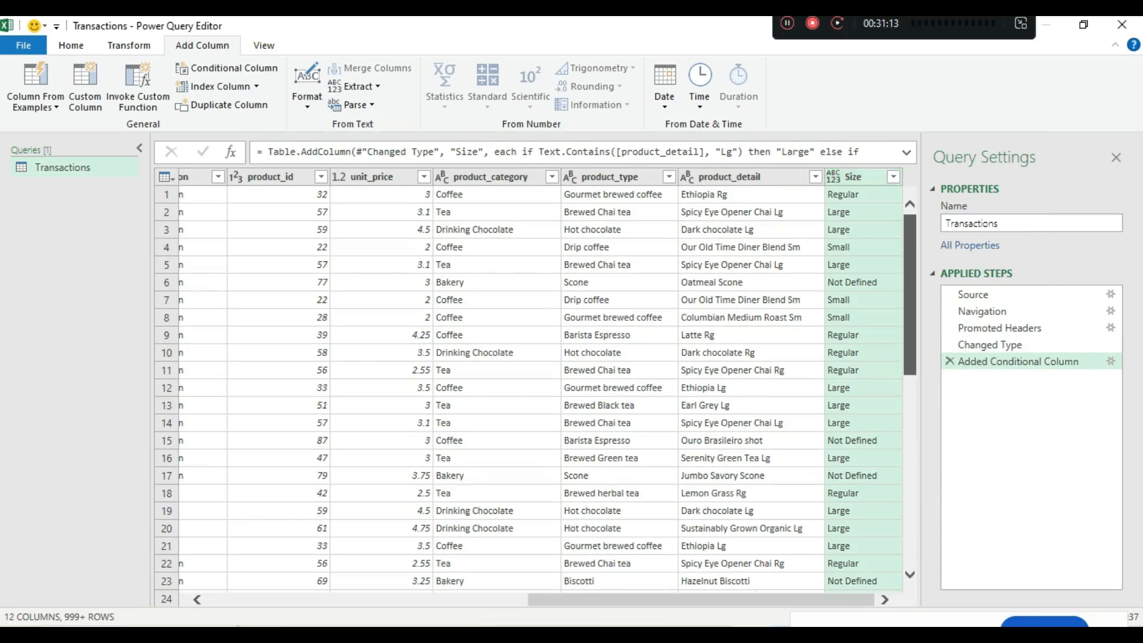
scroll(535, 393, "down", 7)
scroll(536, 393, "down", 19)
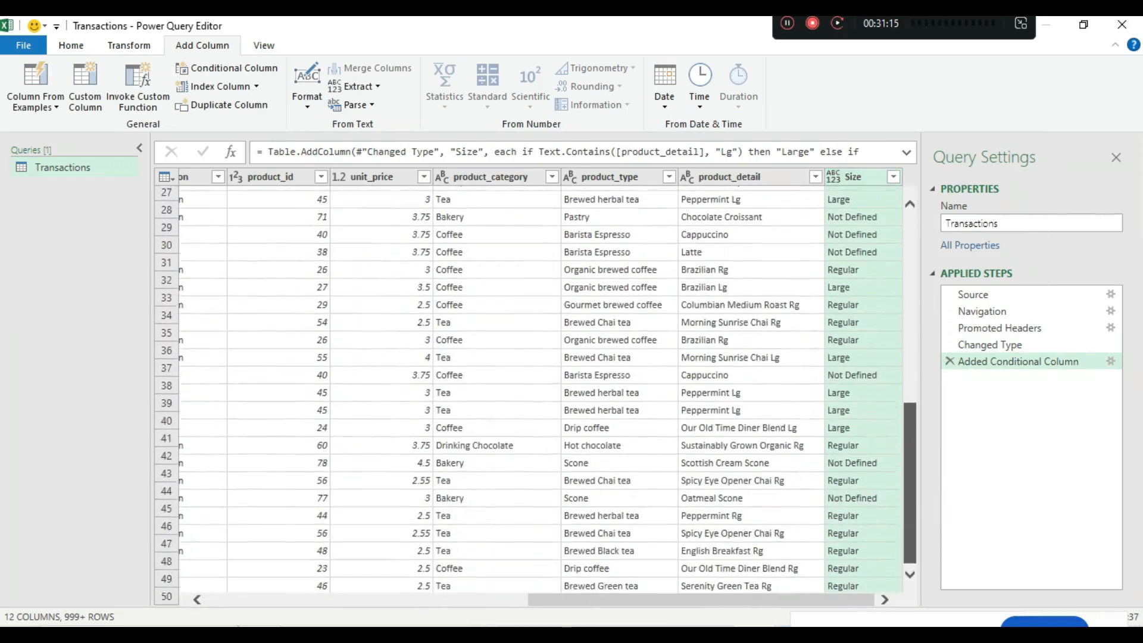
scroll(536, 393, "down", 20)
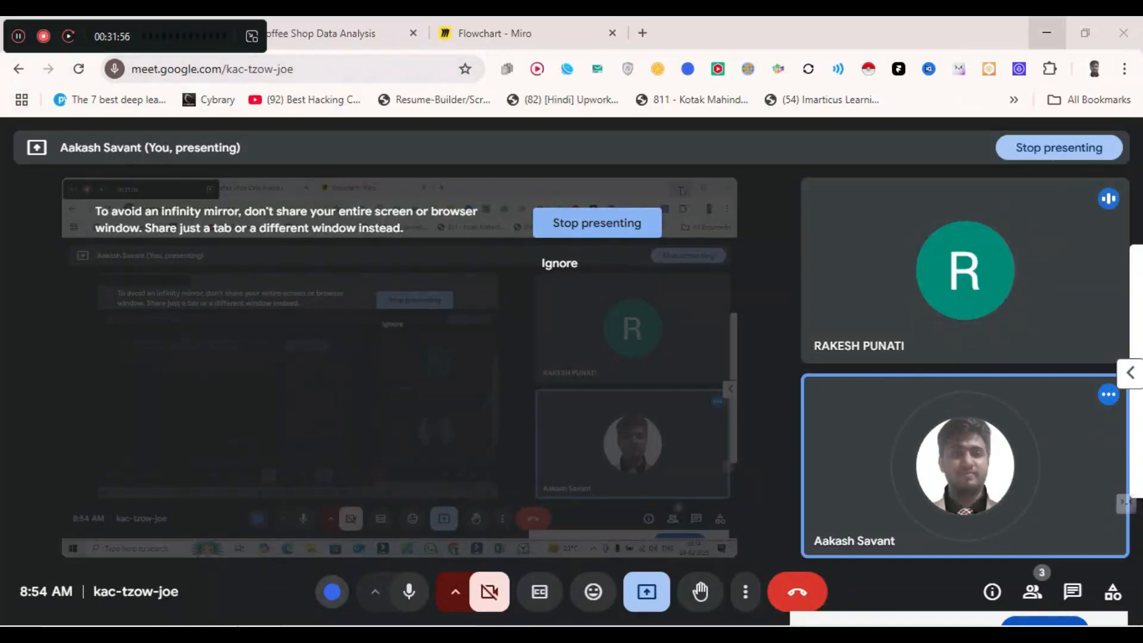
- Minimize the Google Meet window to reveal the Power Query Editor
left_click(1047, 33)
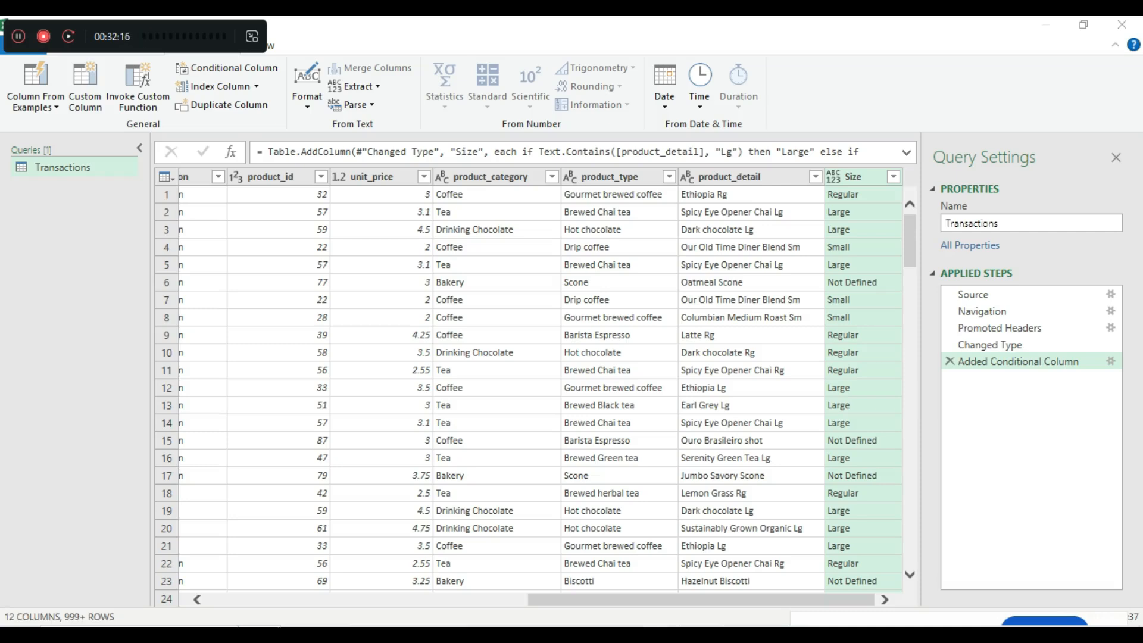
- Open the Replace Values dialog from the Power Query Editor's Transform tab
left_click_drag(136, 36, 772, 39)
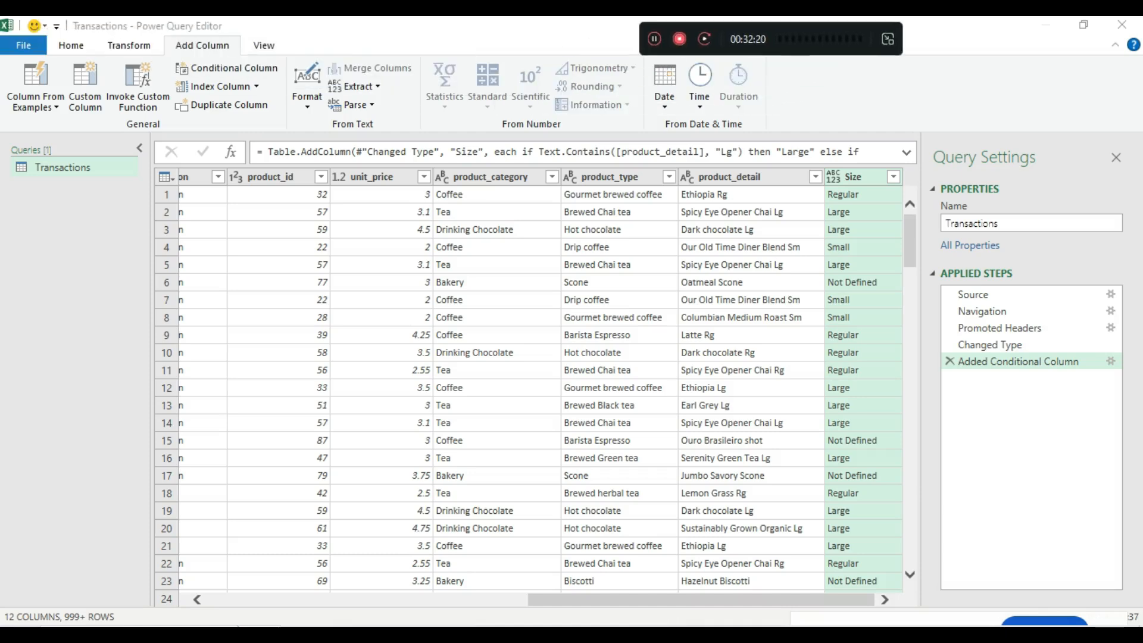
left_click(452, 27)
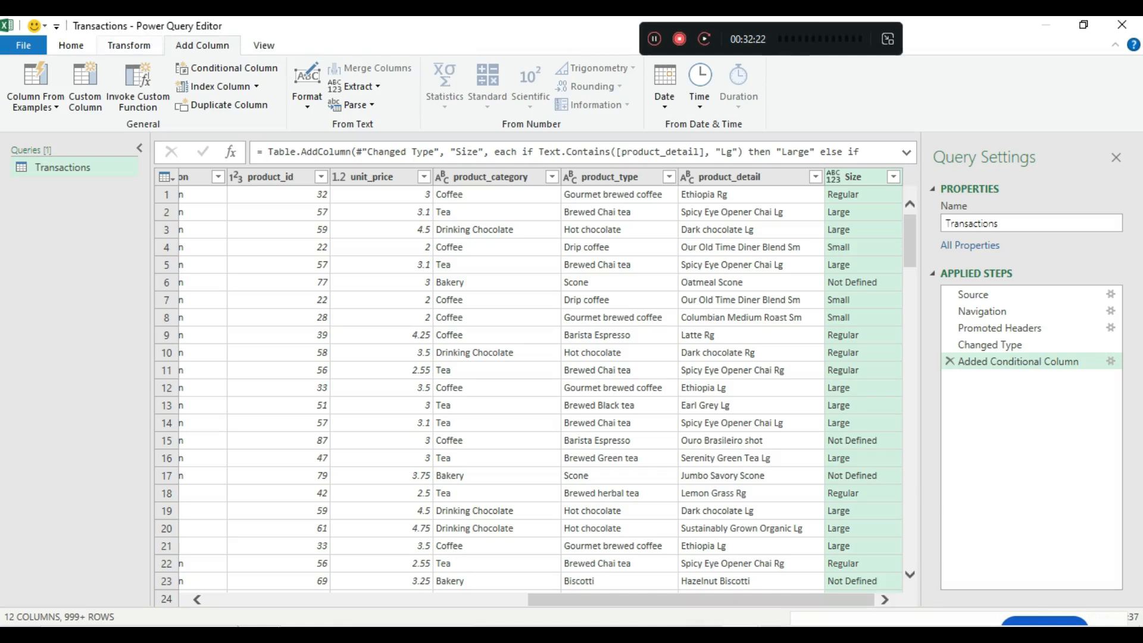
left_click(129, 45)
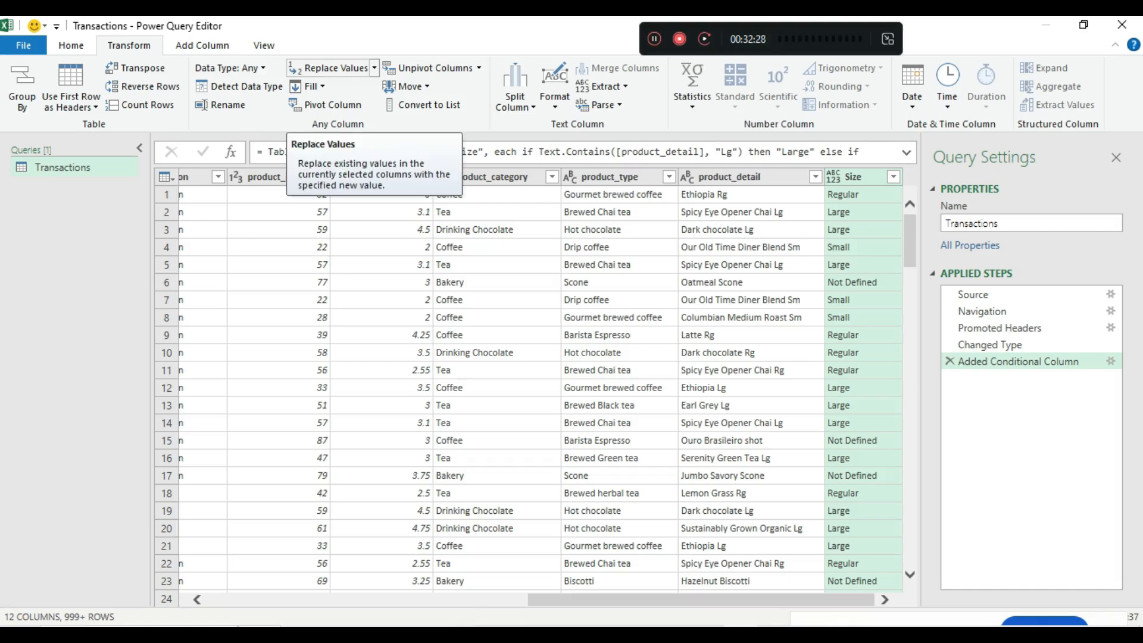
left_click(330, 68)
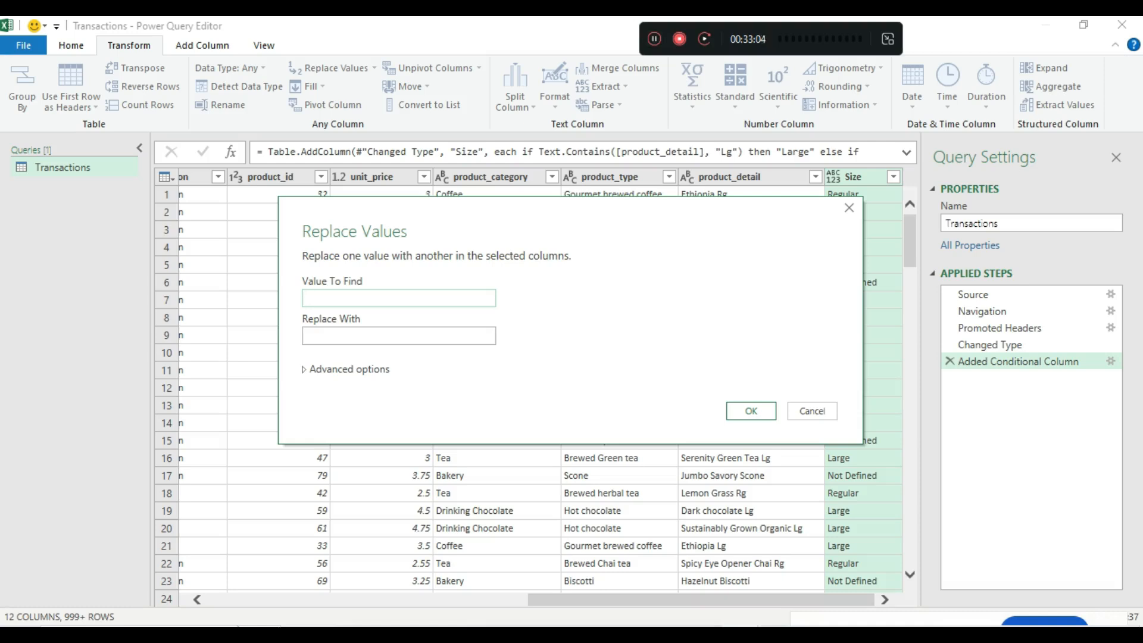
- Bring the Google Meet call forward, mute the microphone and move the sharing notice aside
mouse_move(662, 637)
left_click(450, 575)
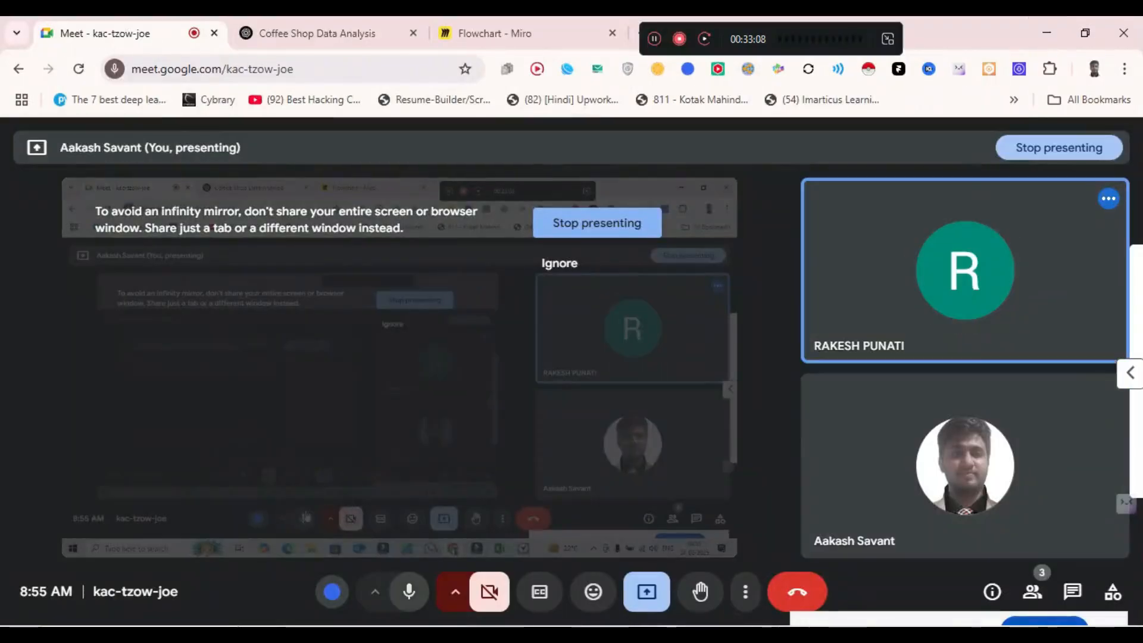
left_click(409, 591)
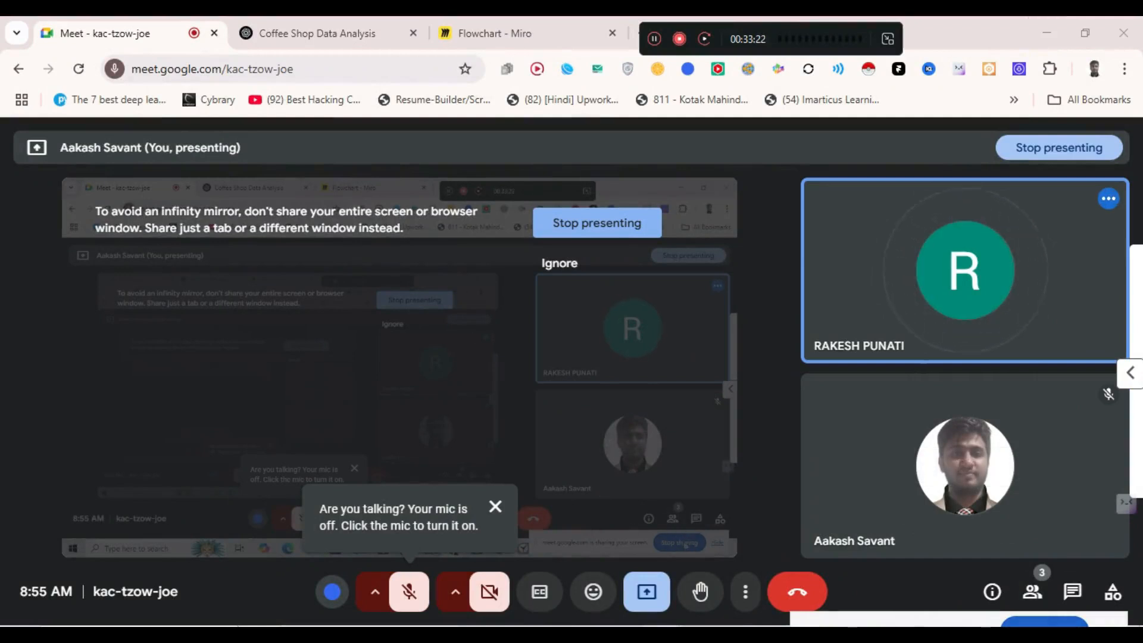
left_click_drag(1029, 642, 1009, 597)
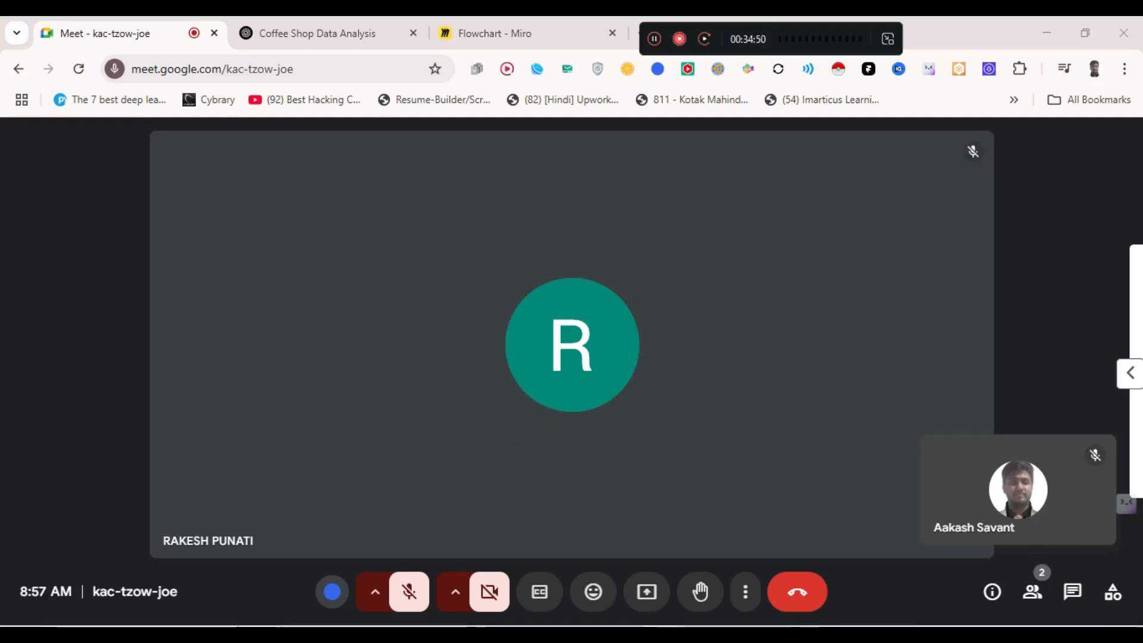
- Unmute the microphone with Ctrl+D and turn the camera on with Ctrl+E
key("ctrl+d")
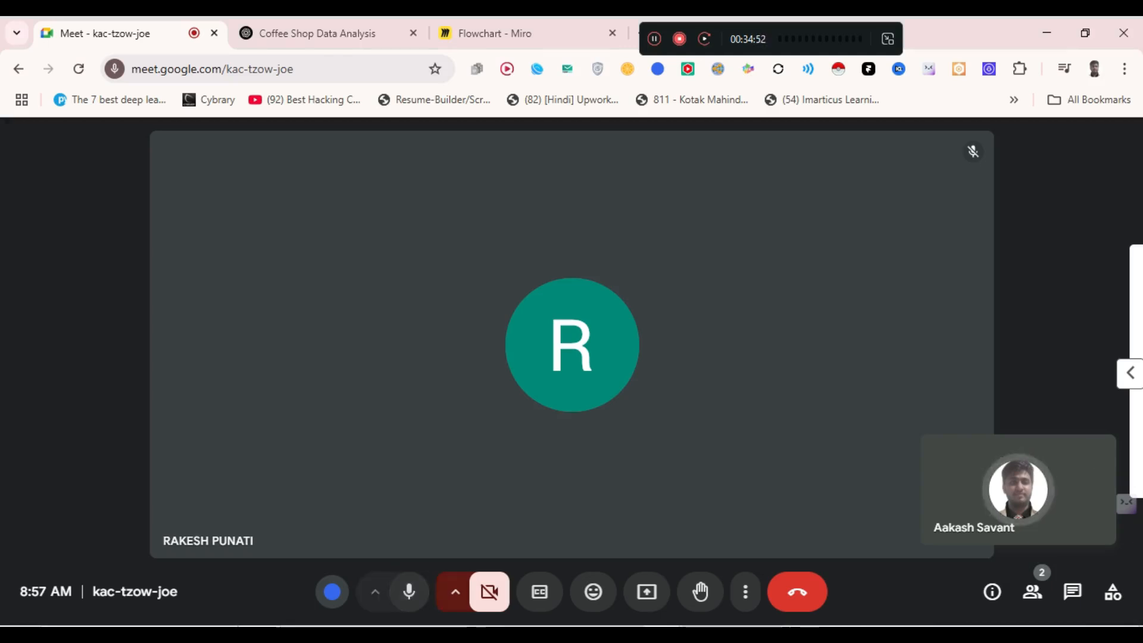
key("ctrl+e")
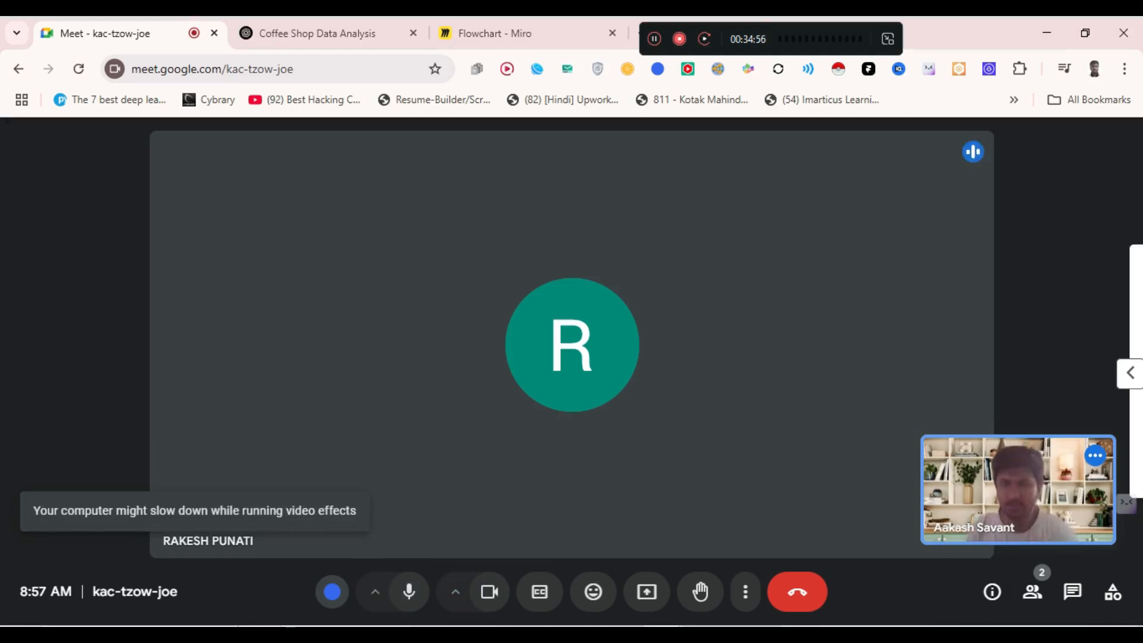
left_click_drag(749, 46, 893, 38)
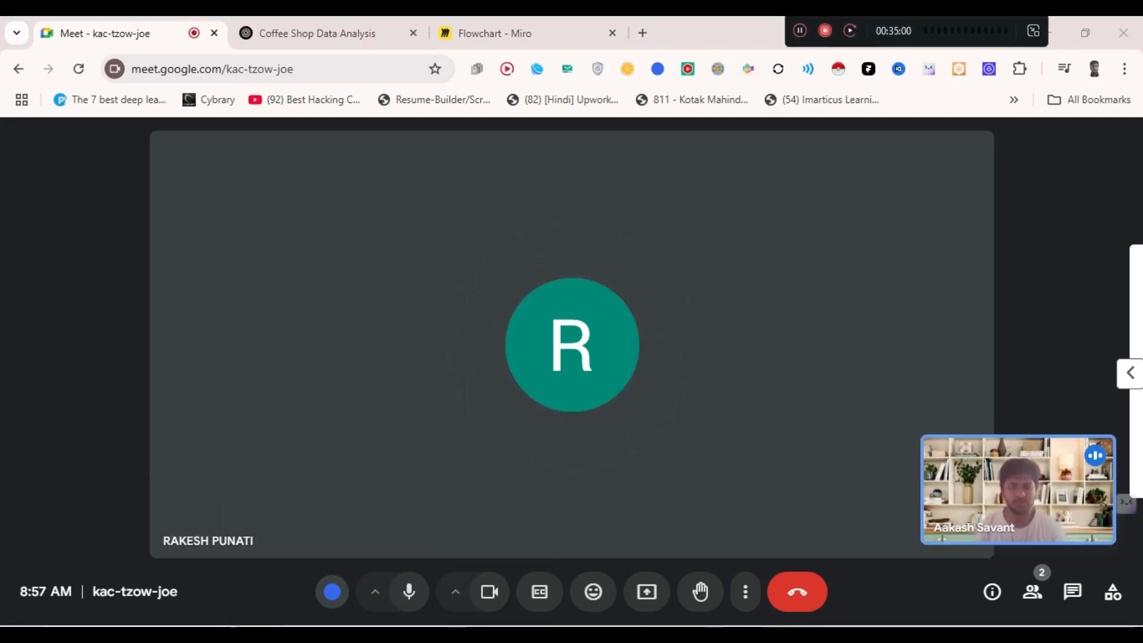
- Return to the Power Query Editor, cancel Replace Values and select the product_detail column
mouse_move(741, 635)
left_click(651, 571)
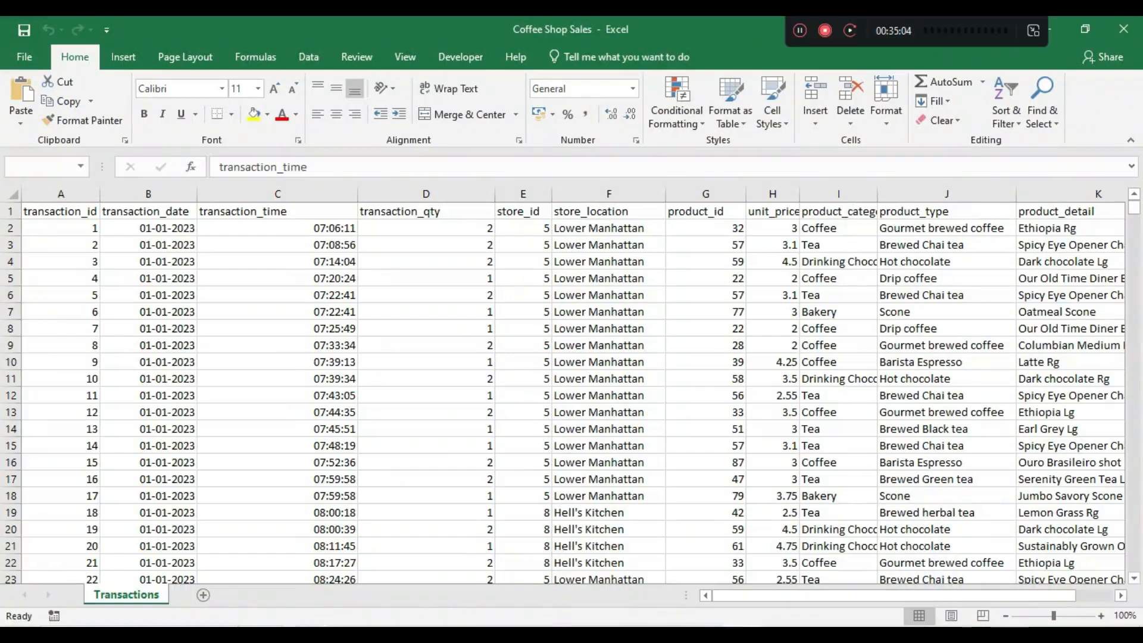
mouse_move(741, 635)
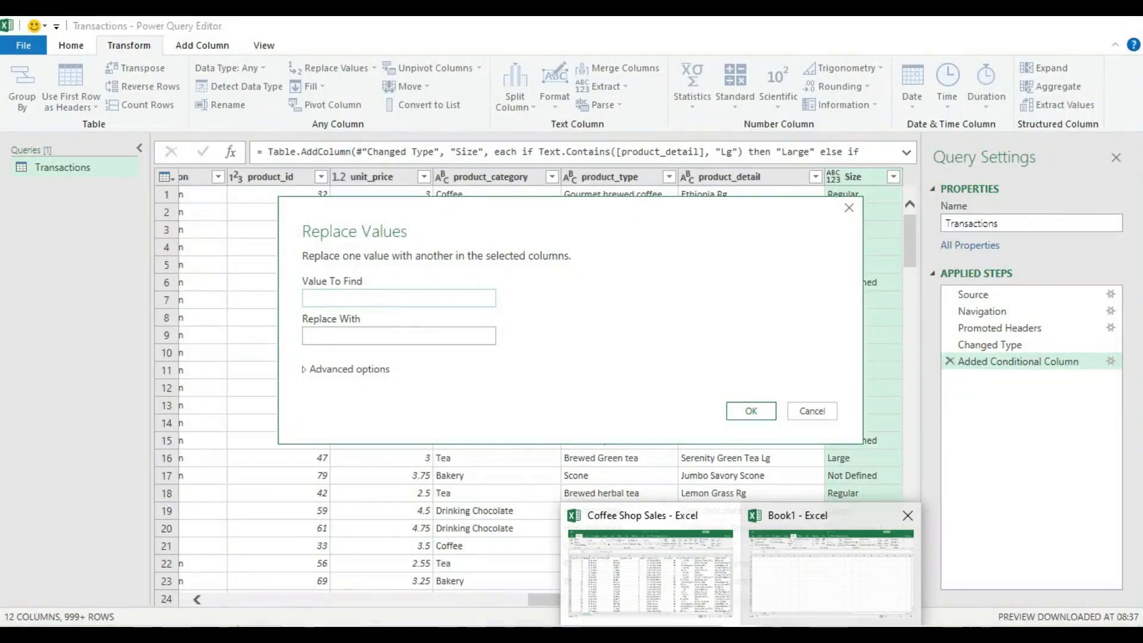
left_click(830, 572)
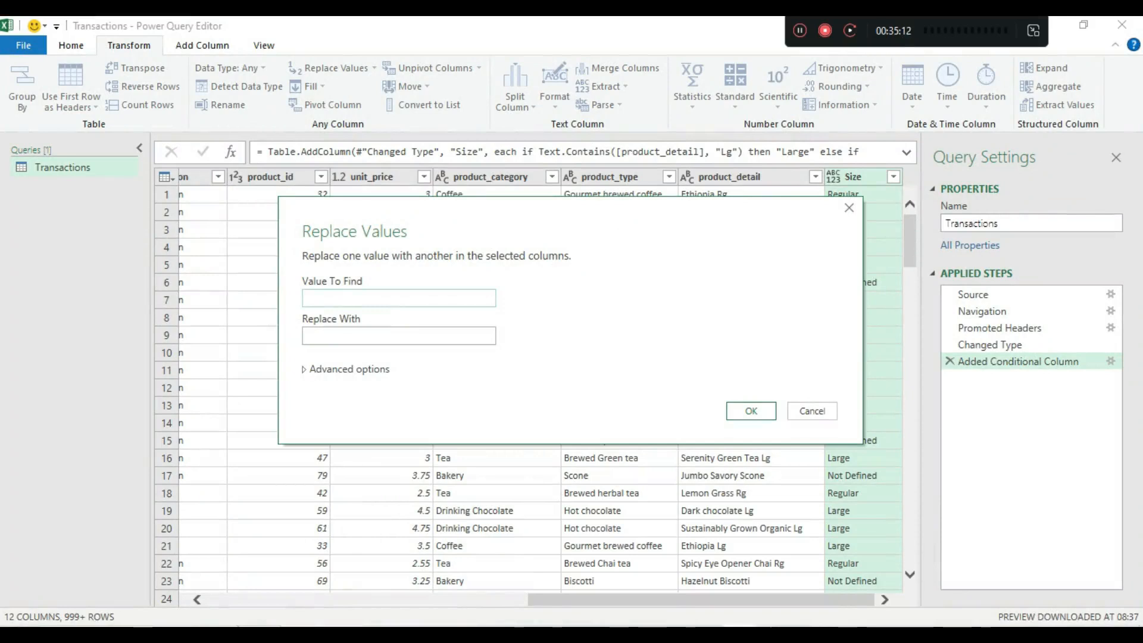
left_click(812, 411)
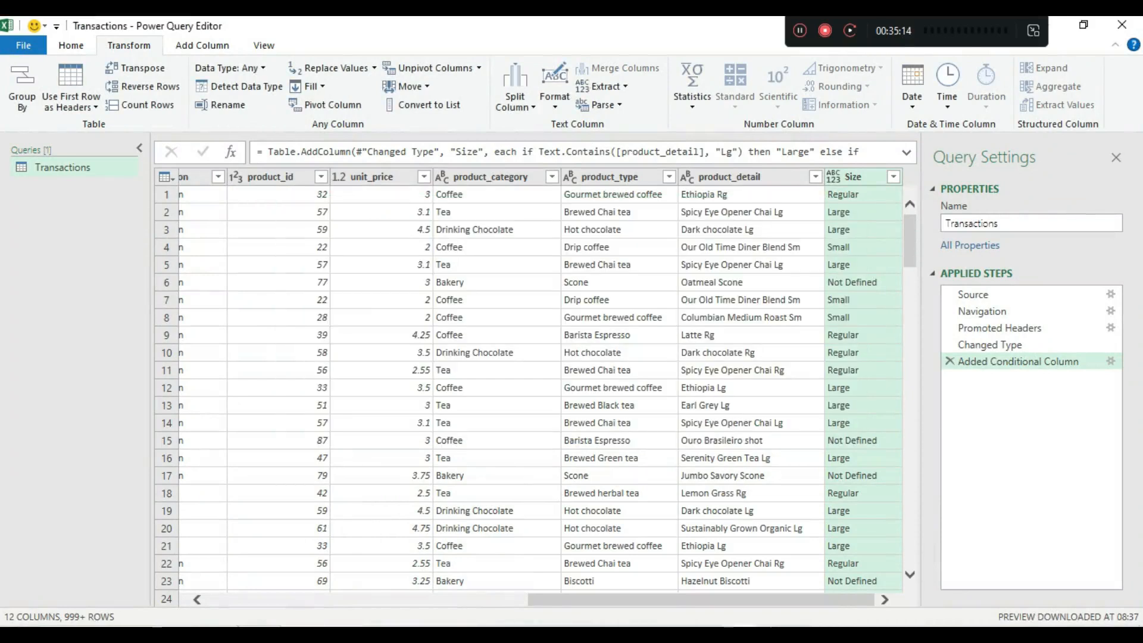
left_click(730, 177)
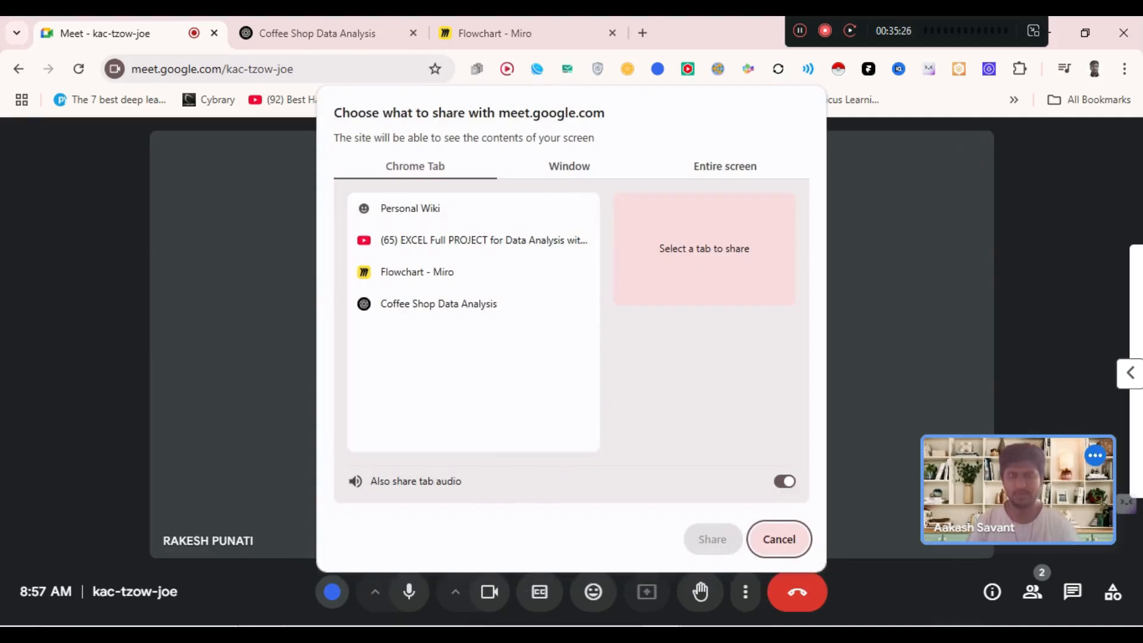
- Share the entire Screen 1 and bring the Coffee Shop Sales workbook to the front
left_click(726, 166)
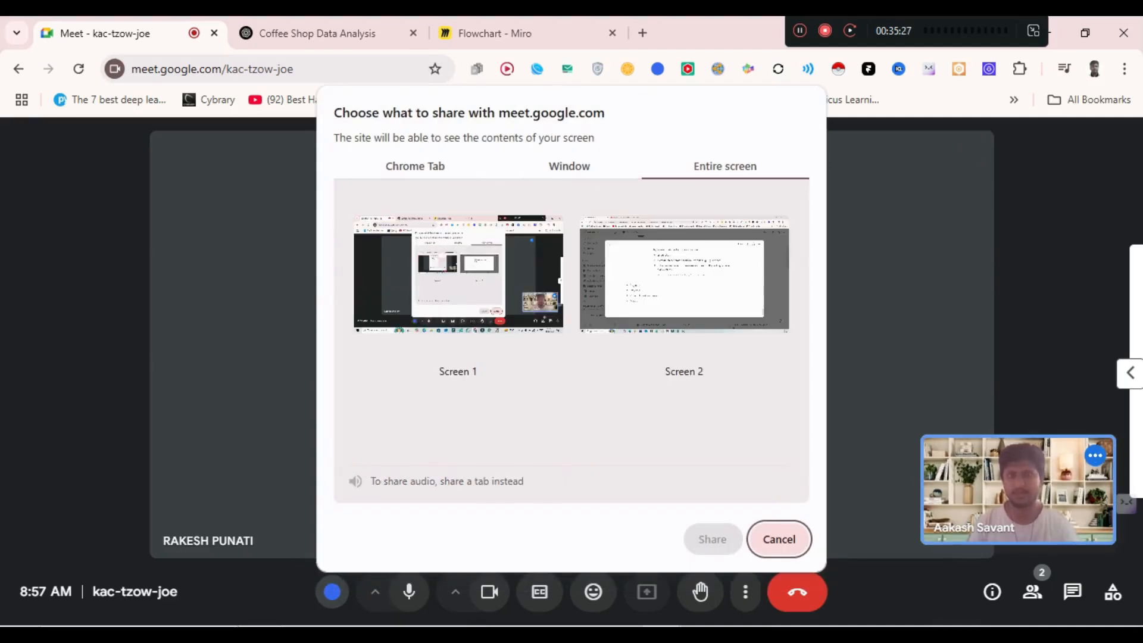
left_click(459, 274)
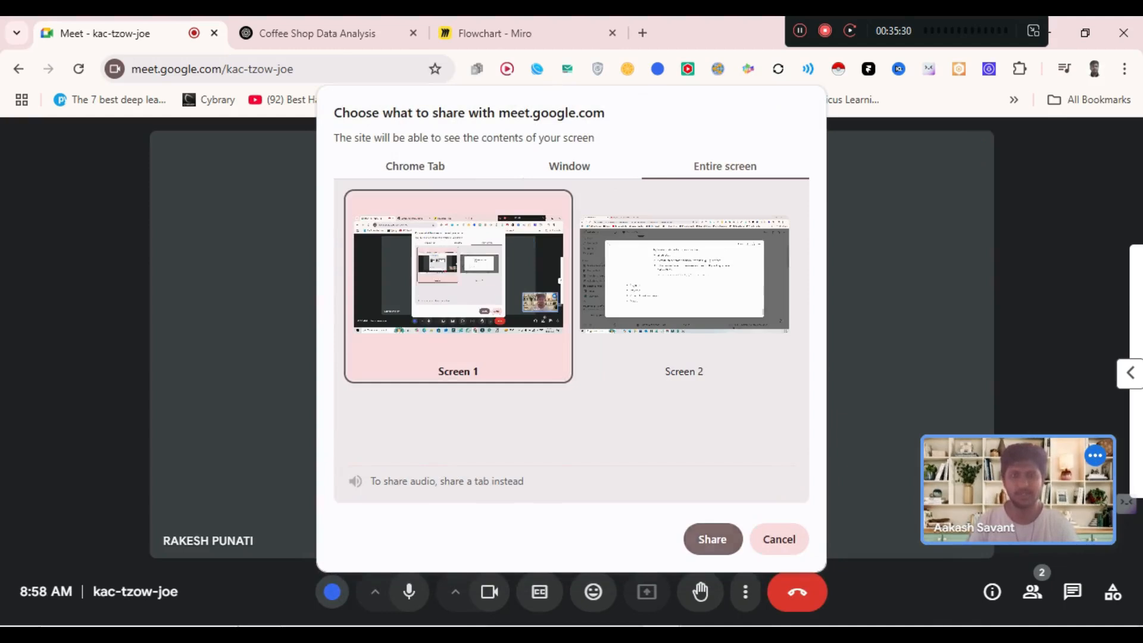
left_click(713, 539)
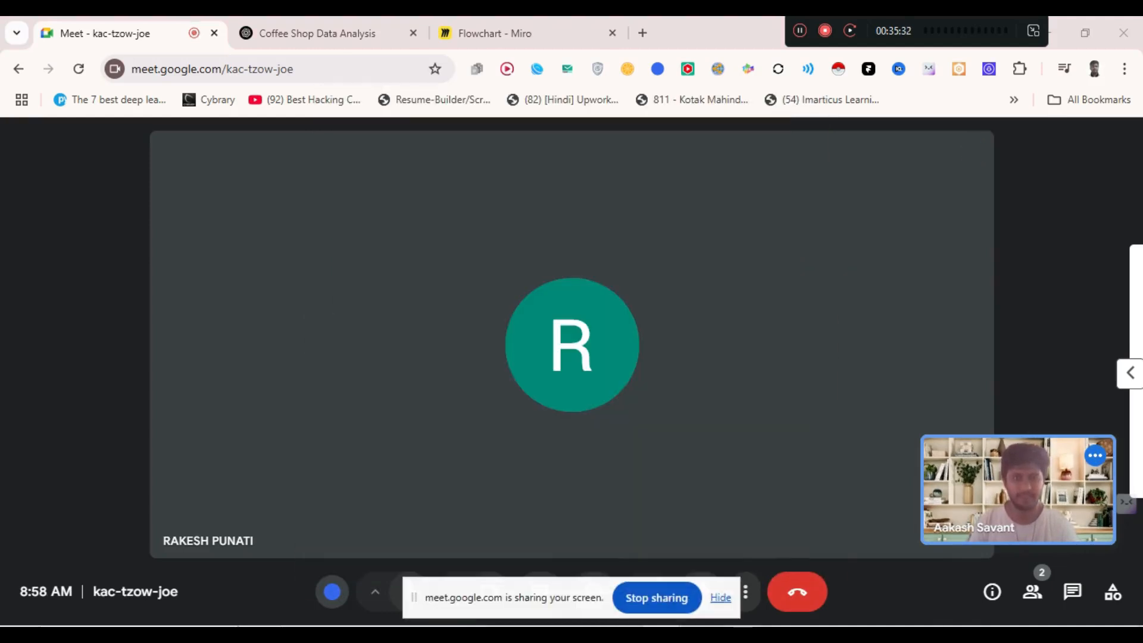
mouse_move(741, 635)
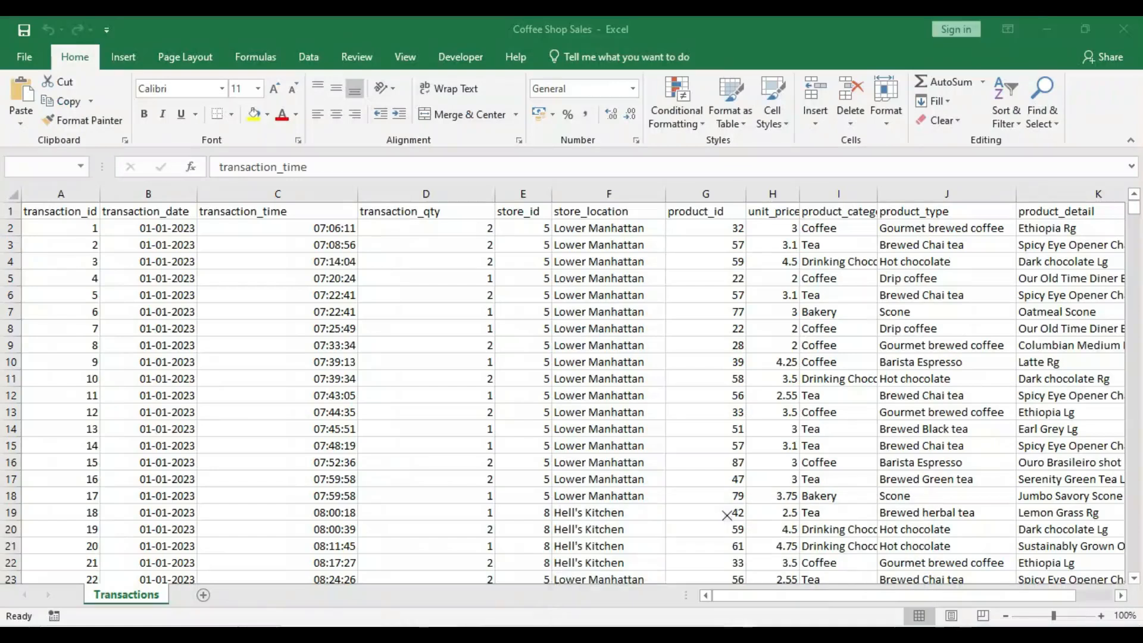
left_click(650, 572)
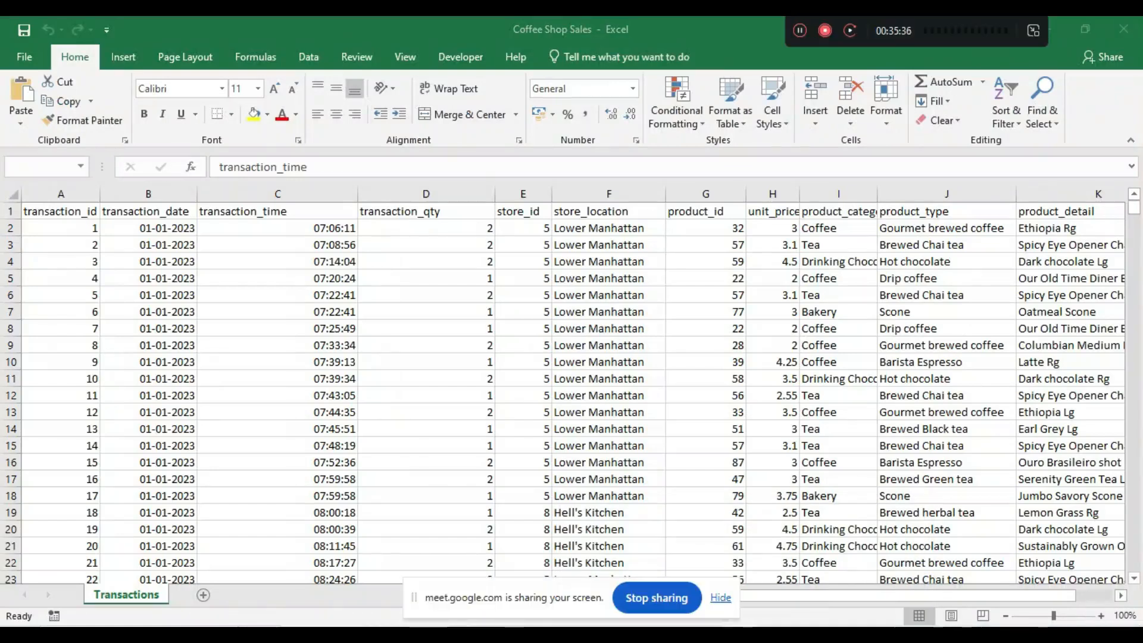
- Replace 'Rg' with nothing in the product_detail values
key("alt+Tab")
key("alt+Tab")
key("alt+Tab")
key("alt+Tab")
key("alt+Tab")
key("alt+Tab")
key("alt+Tab")
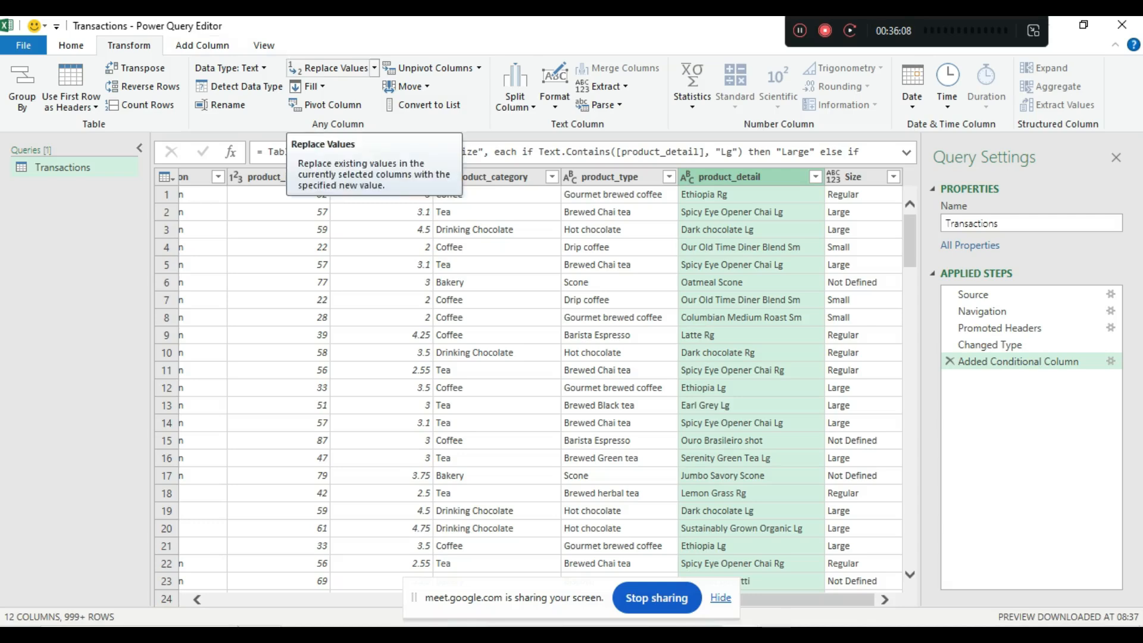
left_click(374, 68)
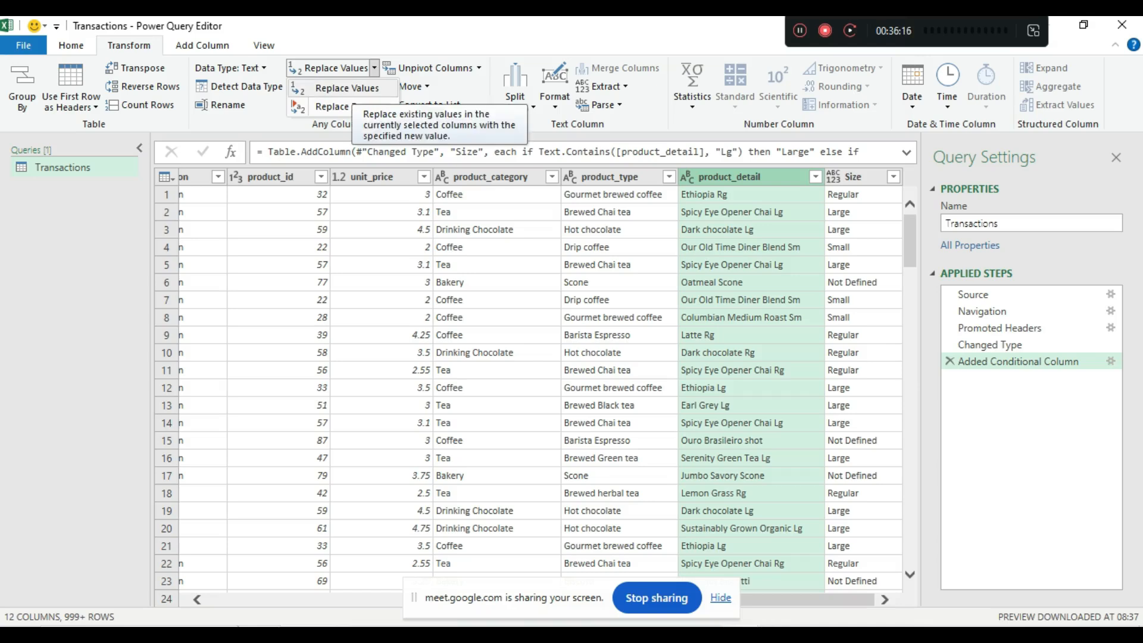
left_click(347, 87)
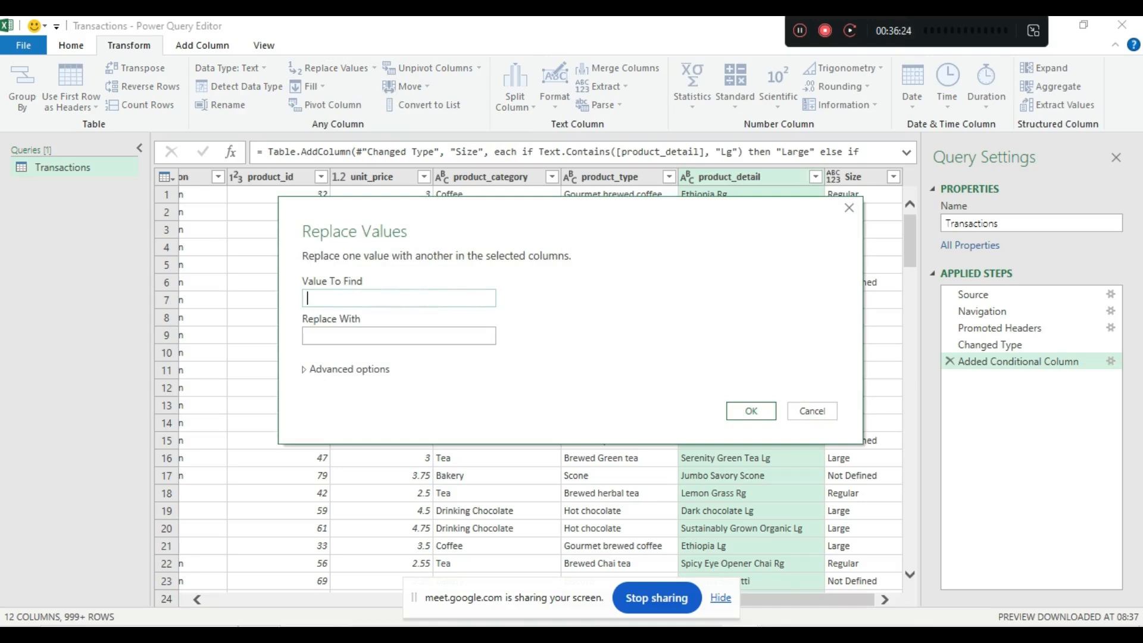
type("Rg")
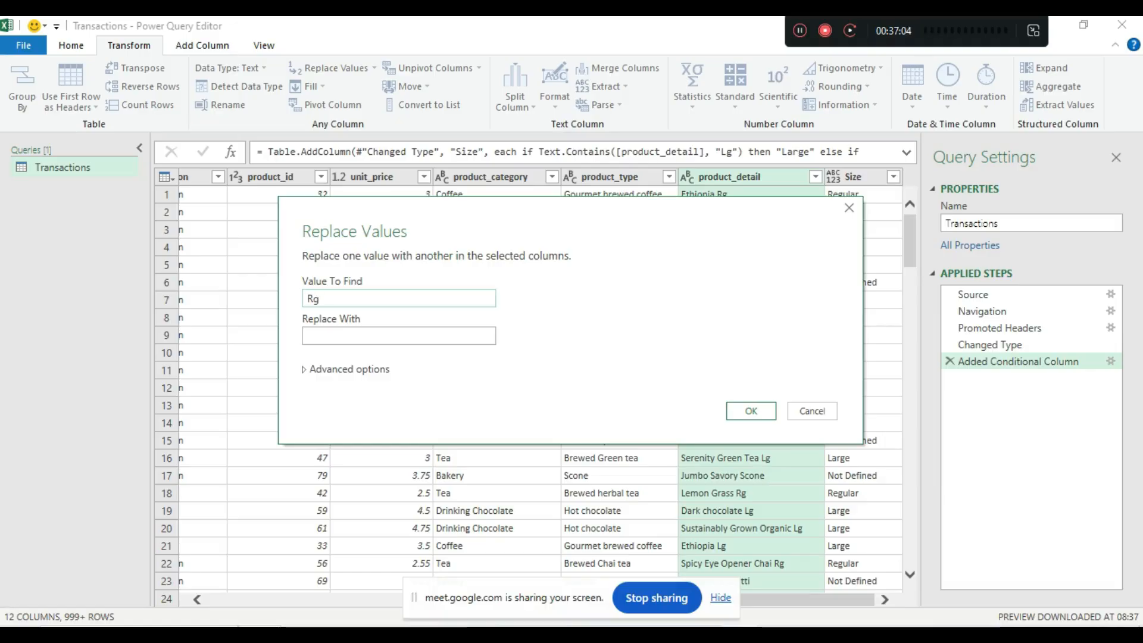
key("Return")
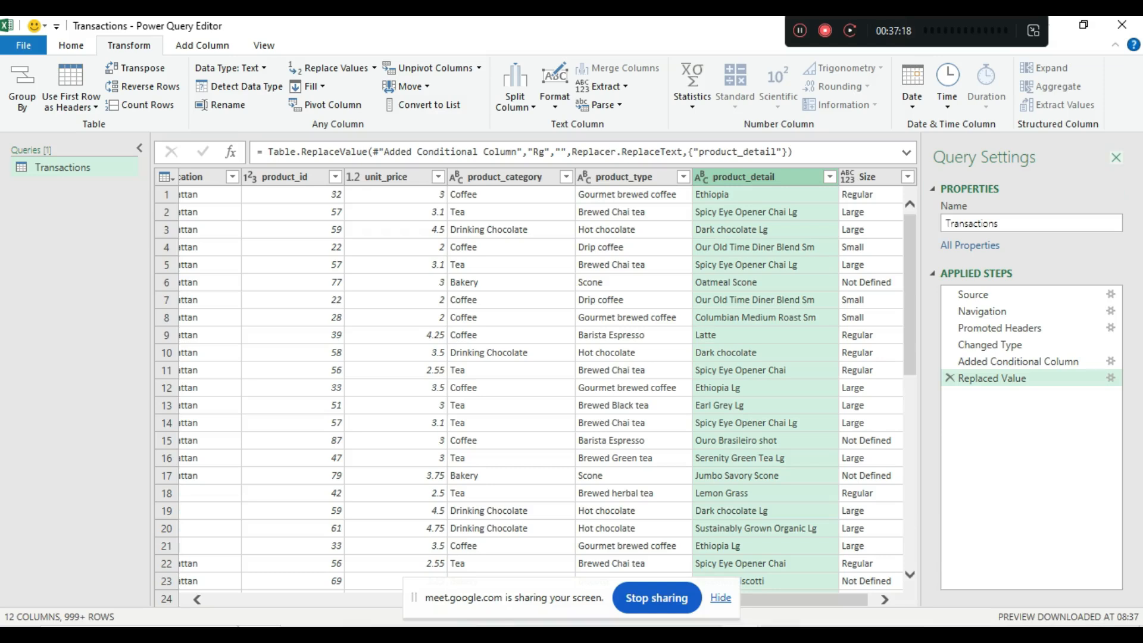
- Toggle Query Settings off and back on from the View tab, then scroll right to product_detail
left_click(264, 46)
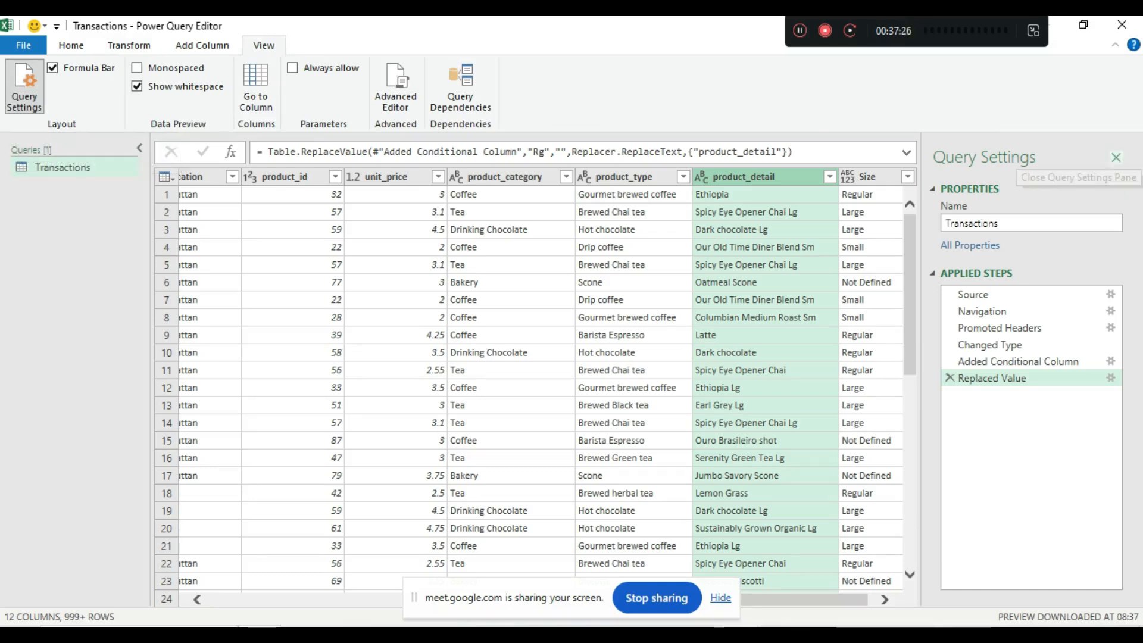
left_click(1117, 157)
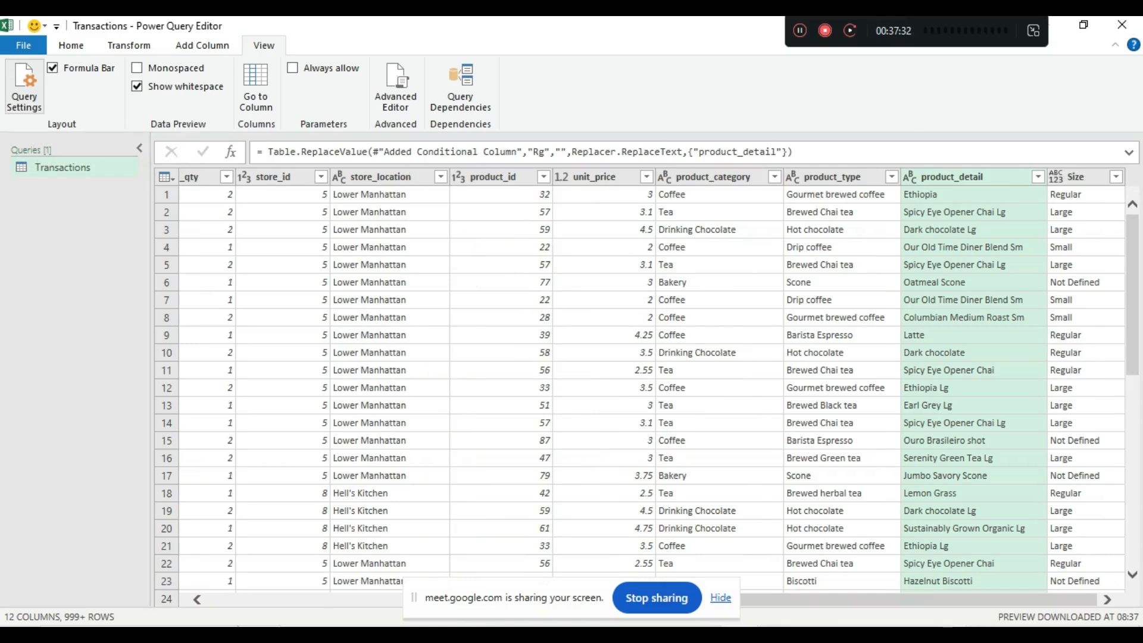
left_click(24, 86)
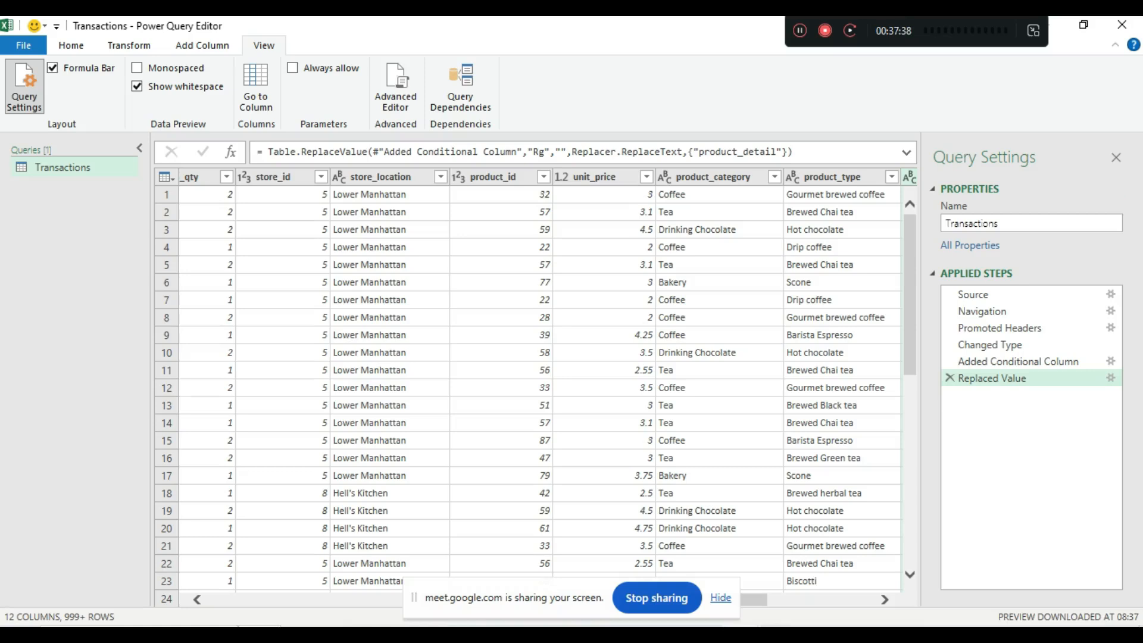
left_click_drag(413, 598, 23, 327)
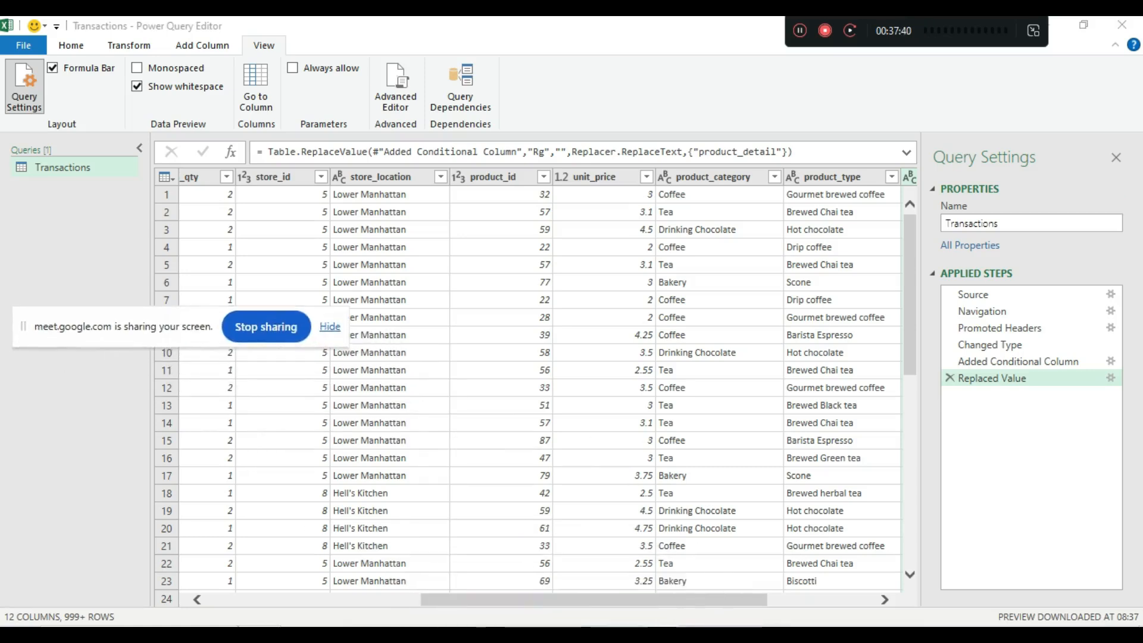
scroll(530, 381, "right", 5)
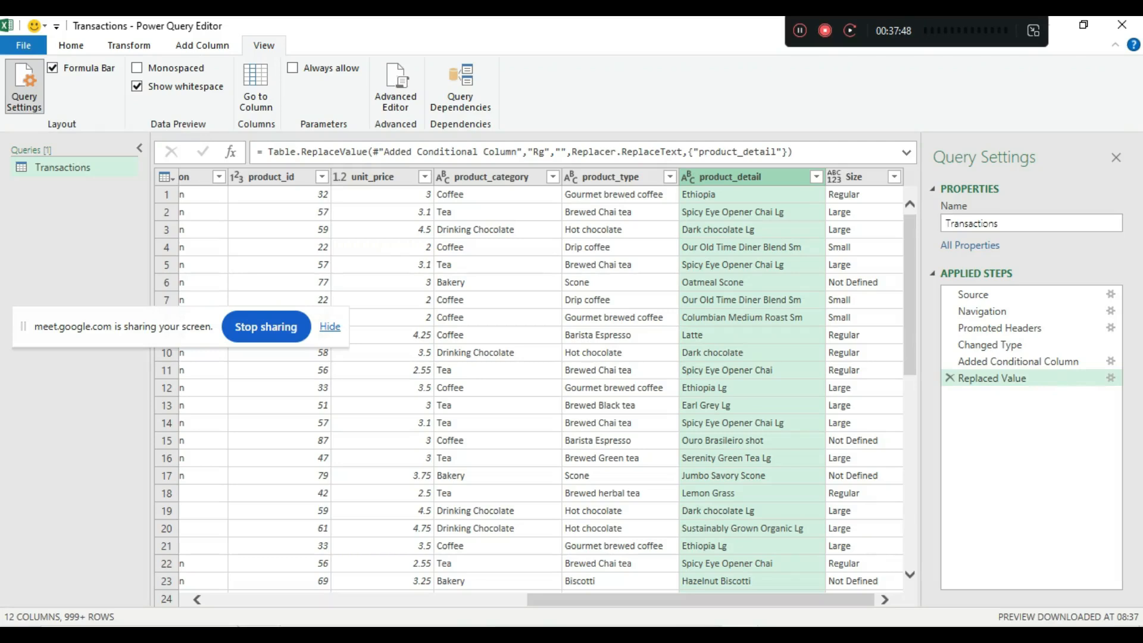
- Replace 'Sm' with nothing in product_detail, adding a Replaced Value1 step
left_click(129, 45)
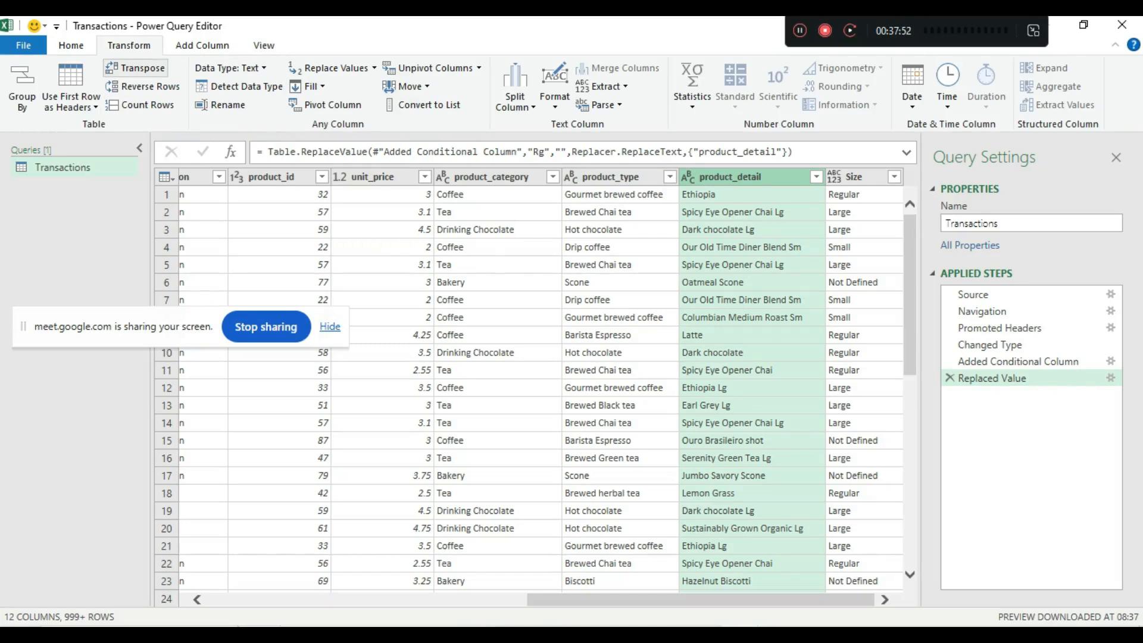
left_click(374, 68)
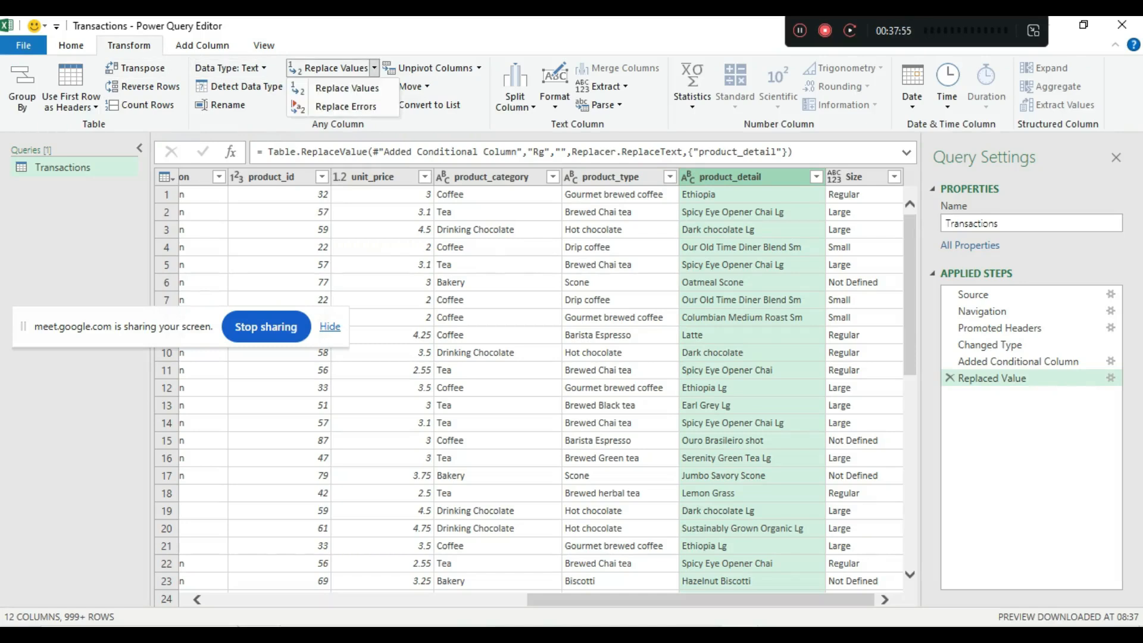
left_click(345, 88)
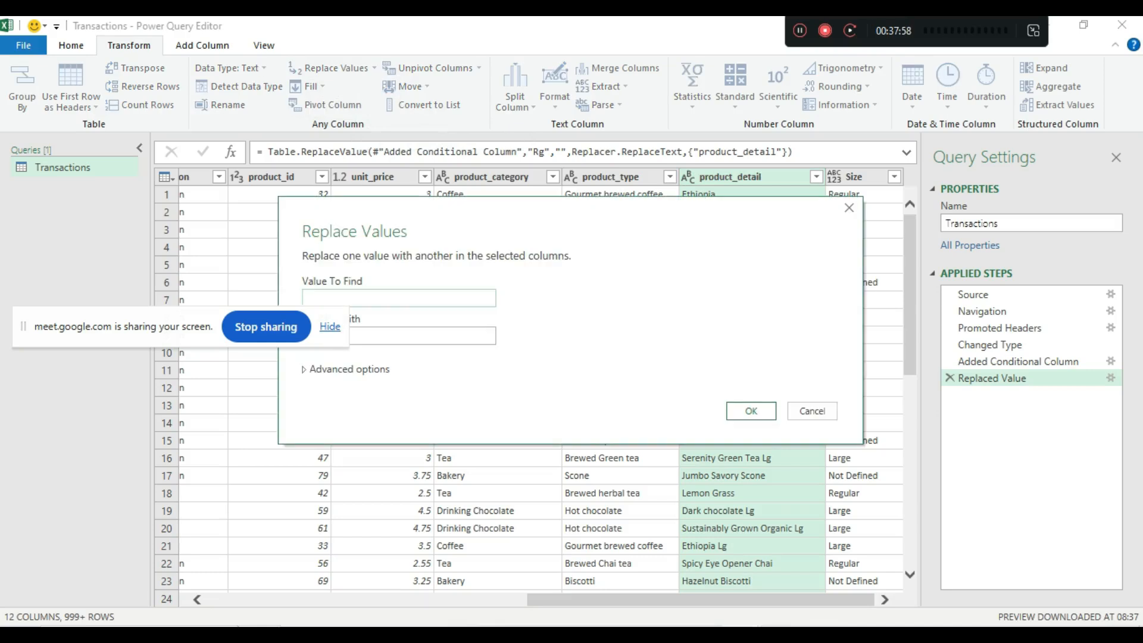
left_click_drag(205, 330, 306, 118)
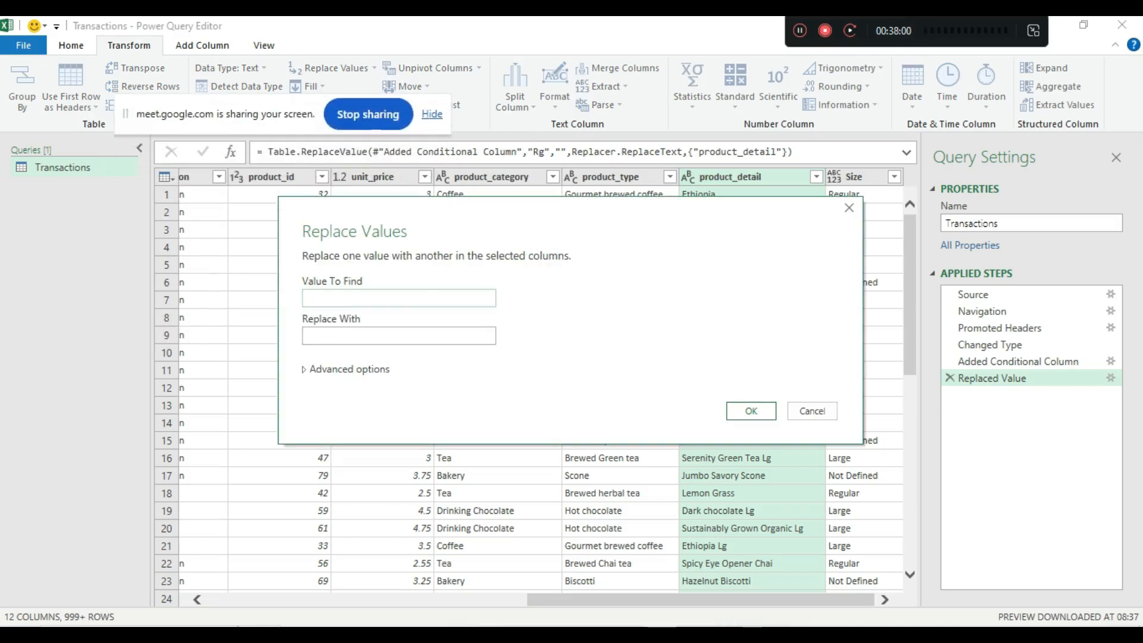
type("Sm")
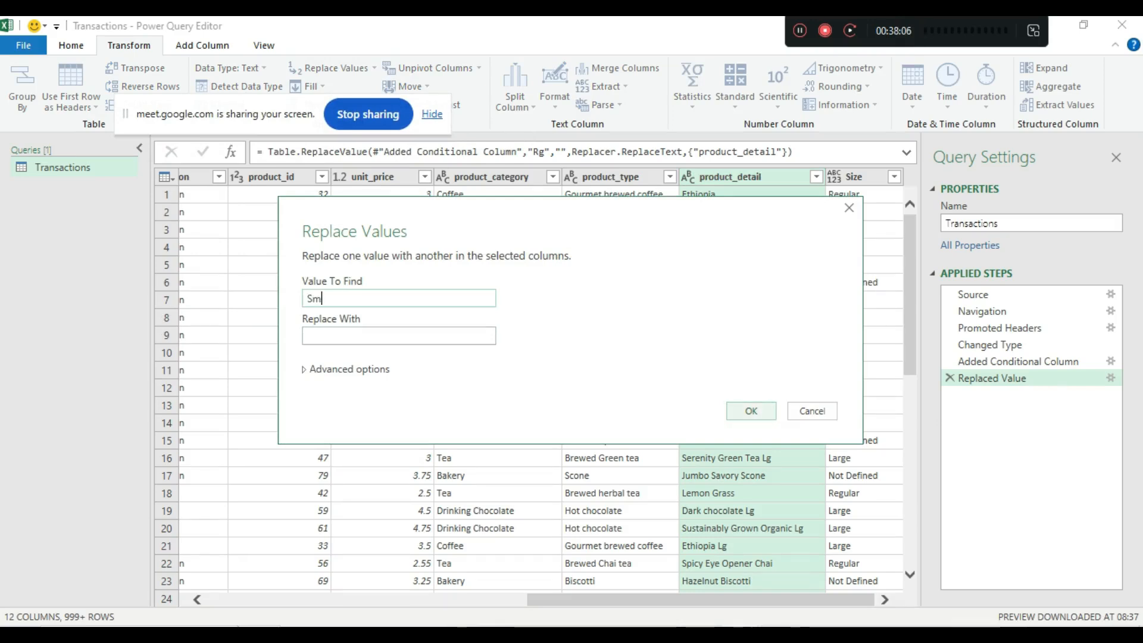
left_click(751, 411)
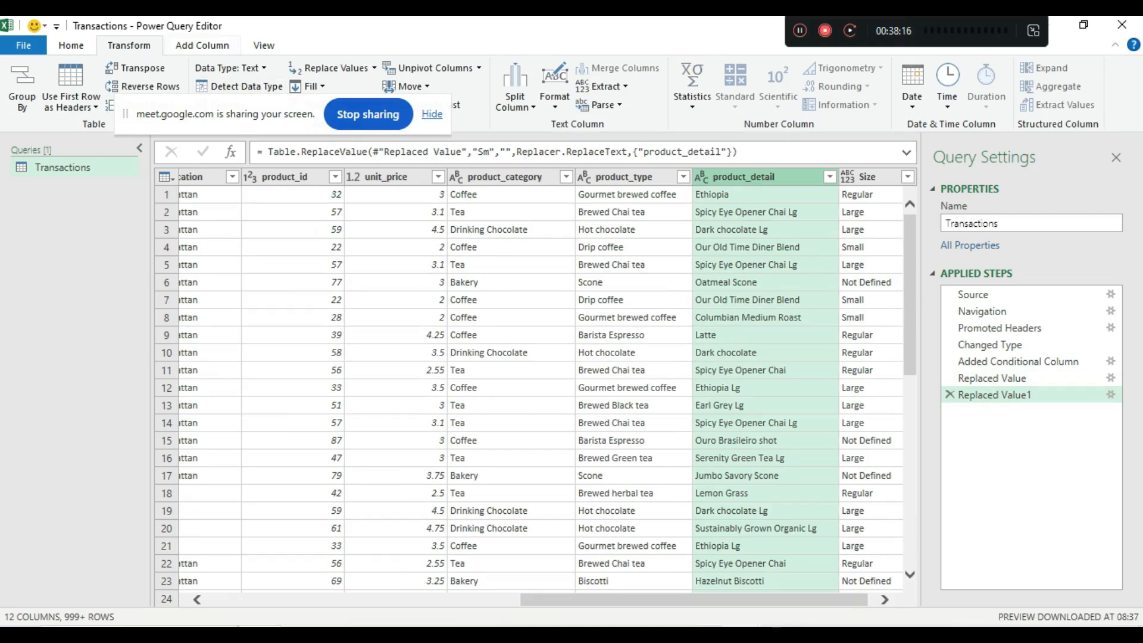
left_click_drag(217, 116, 115, 220)
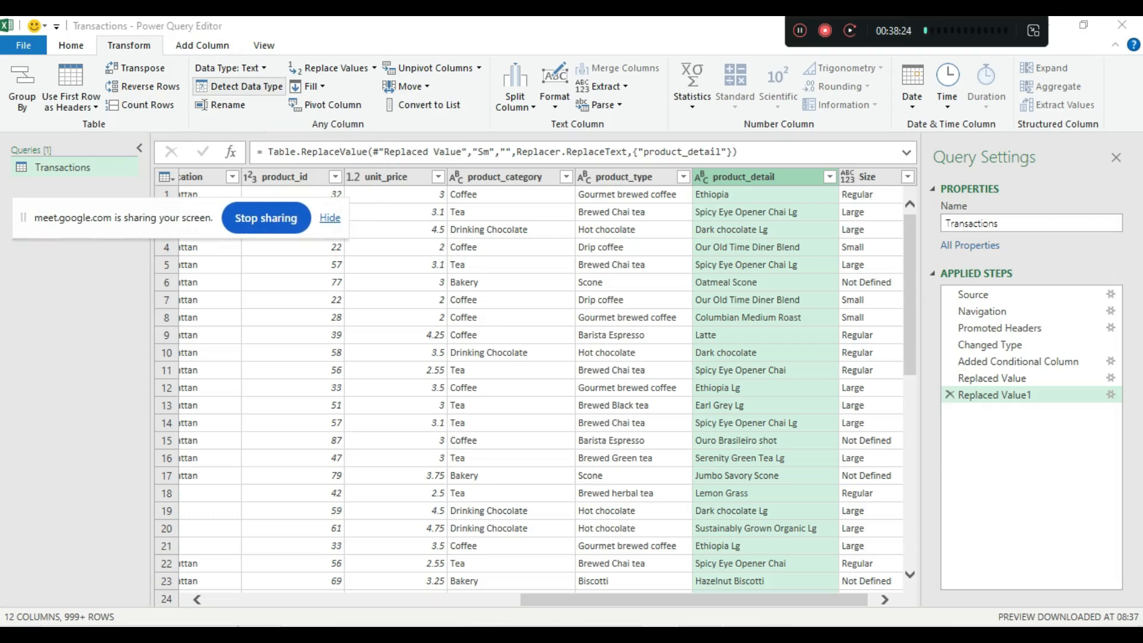
left_click(336, 69)
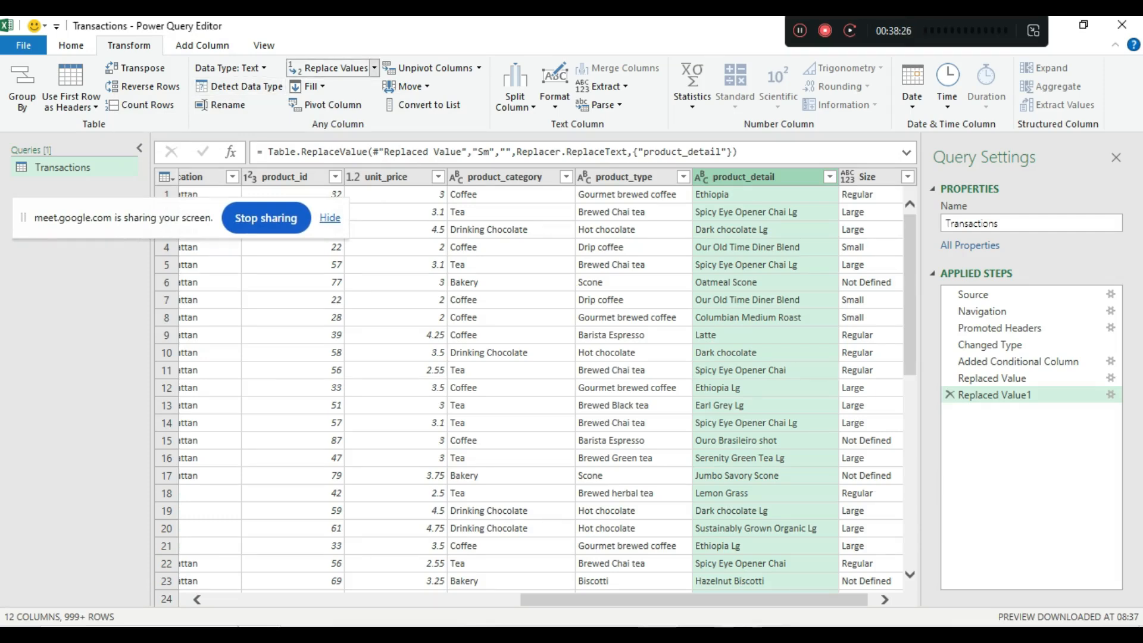
left_click(374, 68)
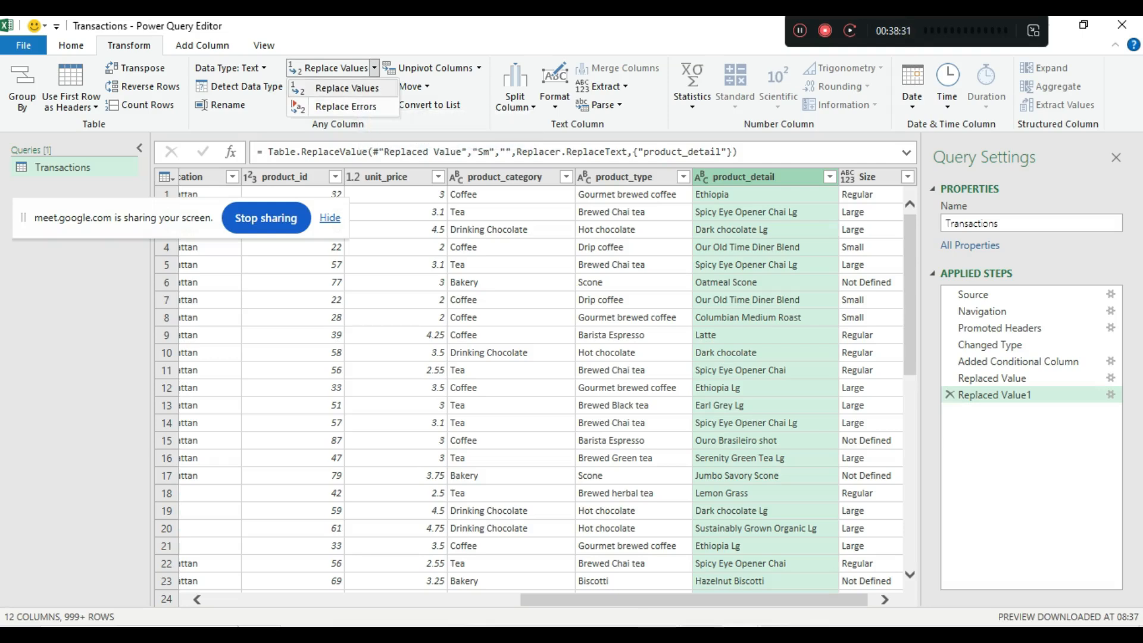
- Replace 'Lg' with an empty value in product_detail using Replace Values
left_click(347, 88)
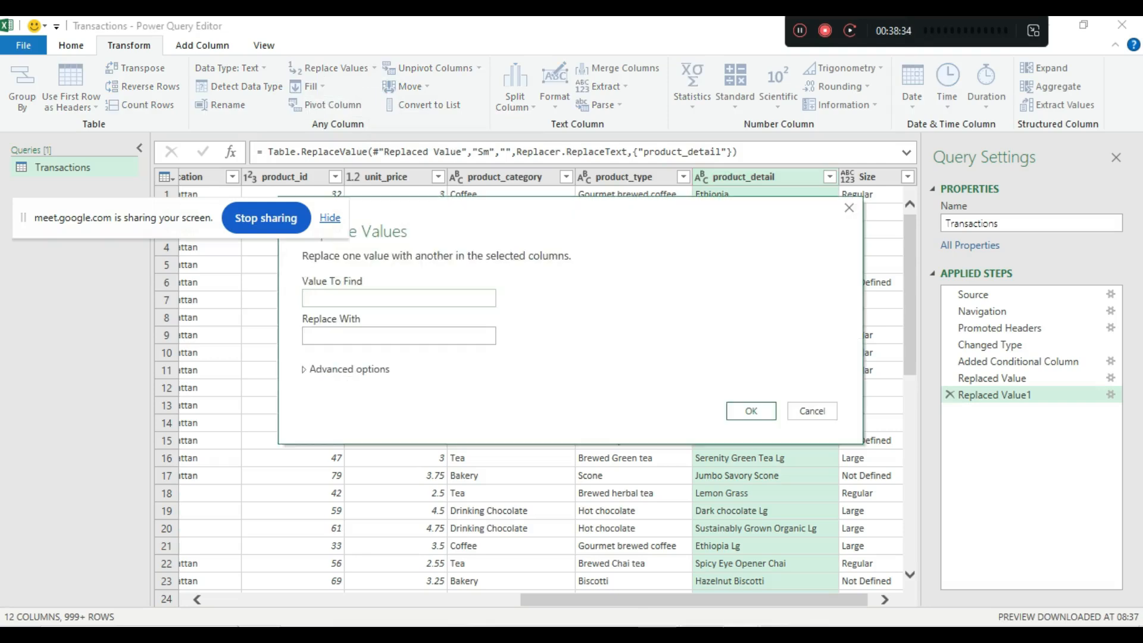
type("Lg")
left_click(399, 336)
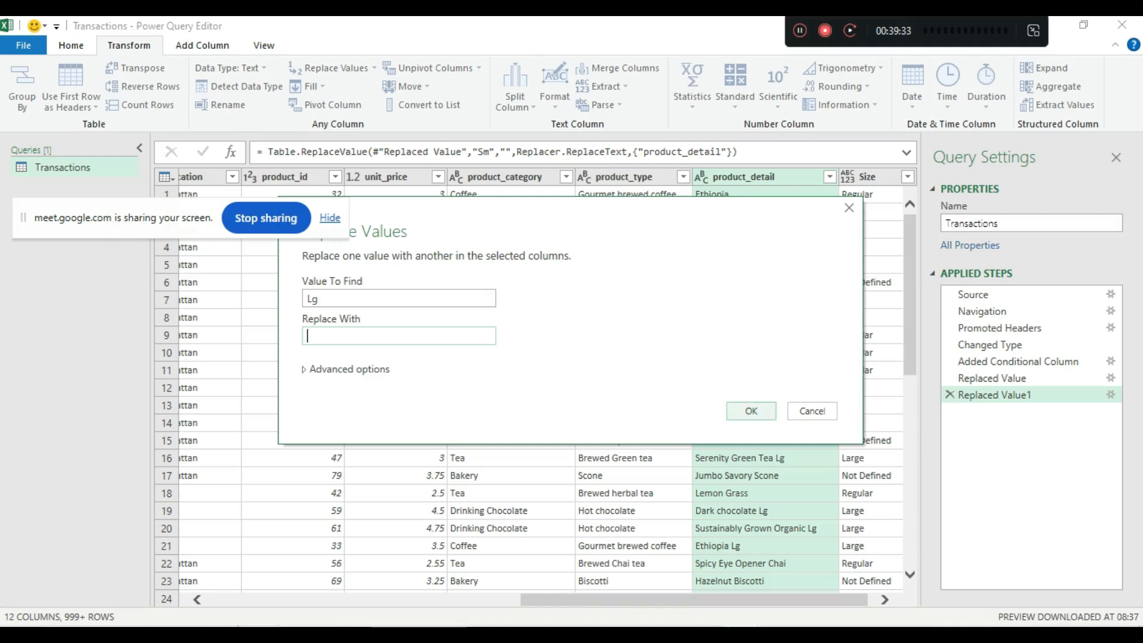
key("Return")
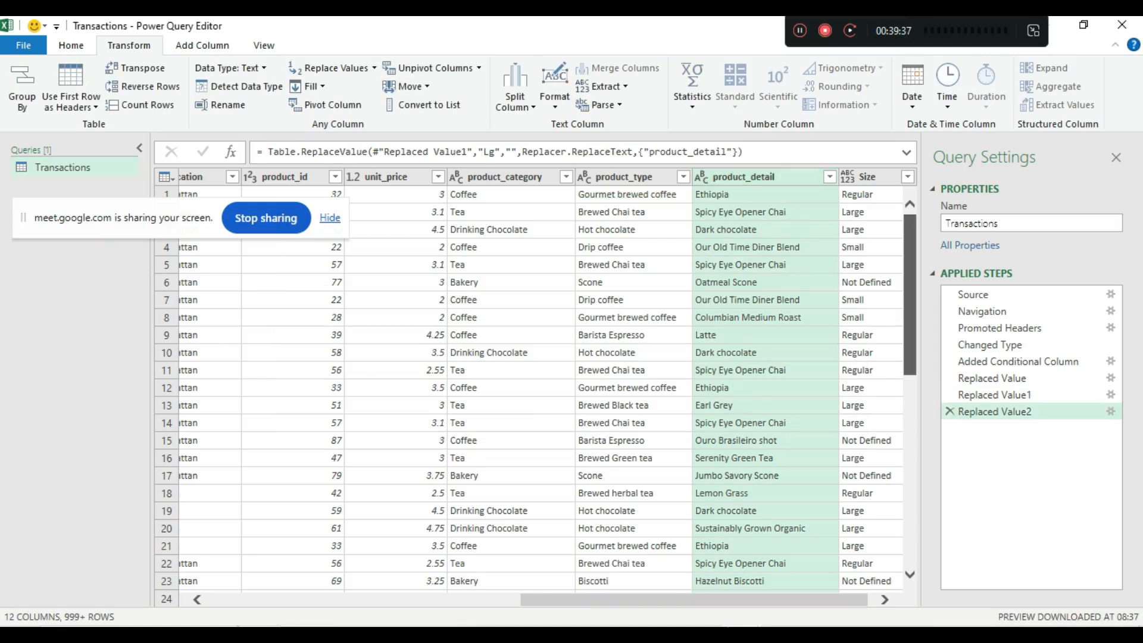
scroll(530, 387, "down", 5)
scroll(530, 387, "down", 4)
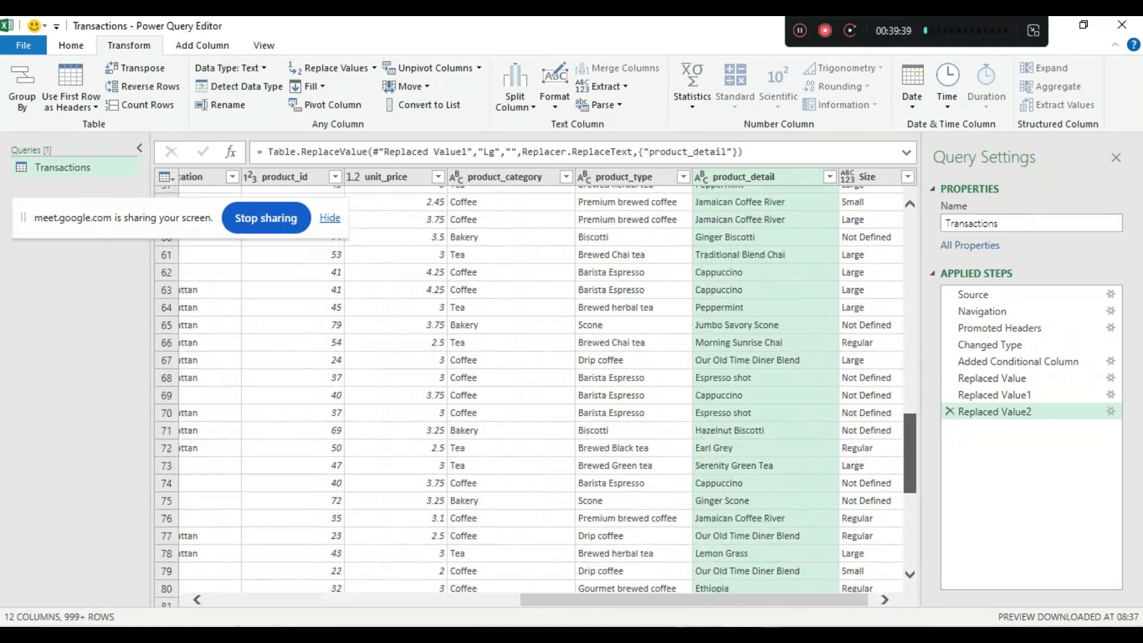
scroll(530, 387, "up", 10)
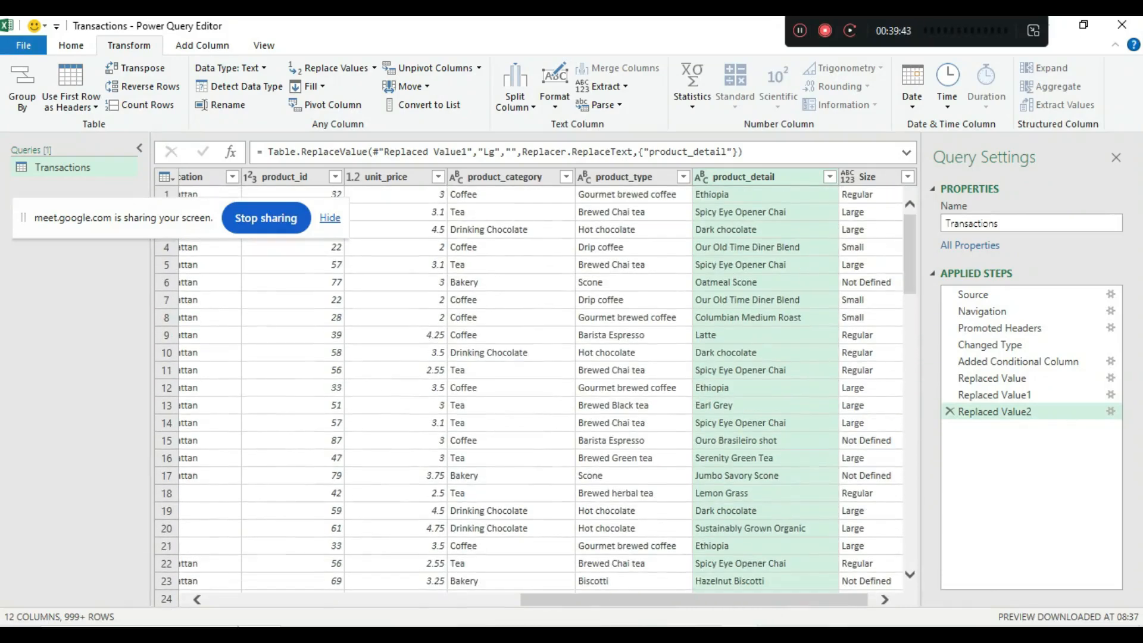
scroll(530, 387, "left", 10)
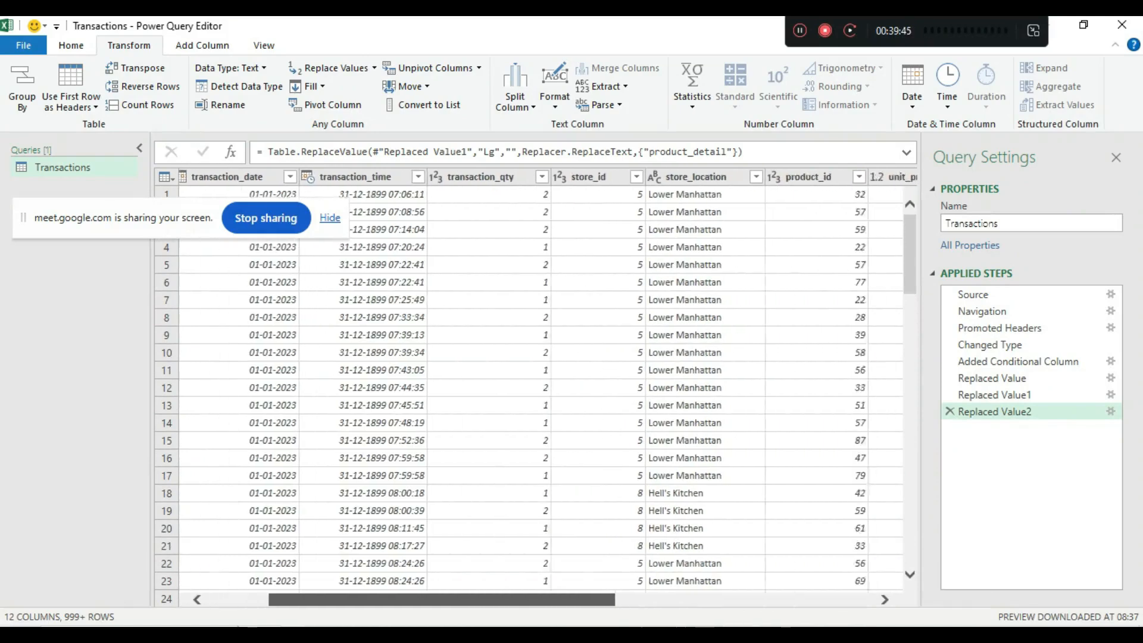
scroll(530, 387, "right", 10)
scroll(530, 387, "left", 15)
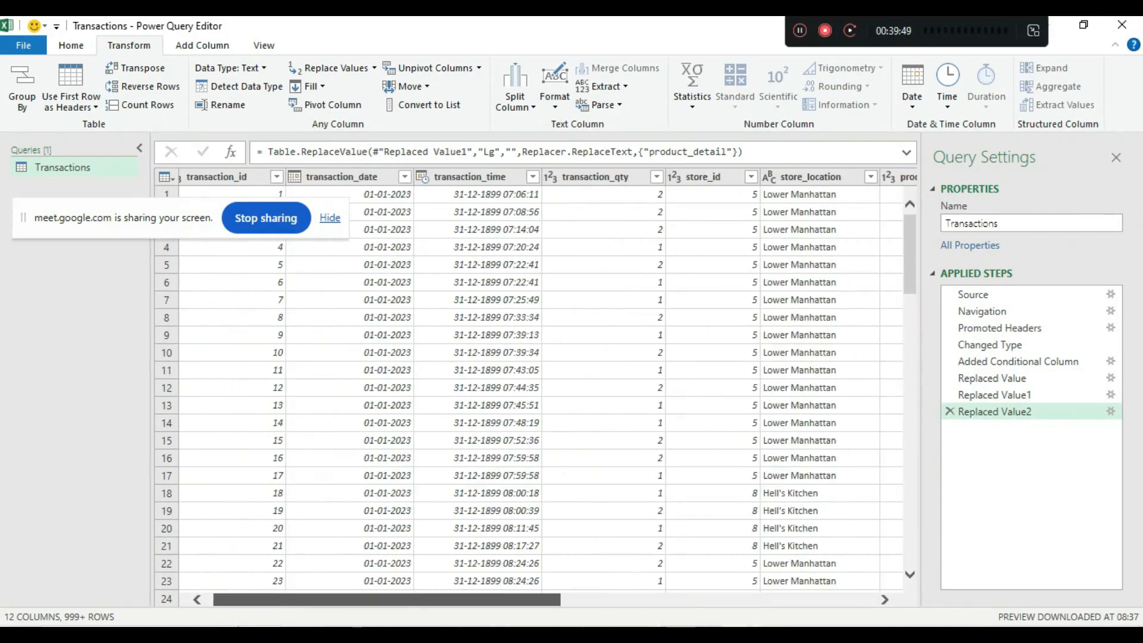
scroll(530, 387, "right", 12)
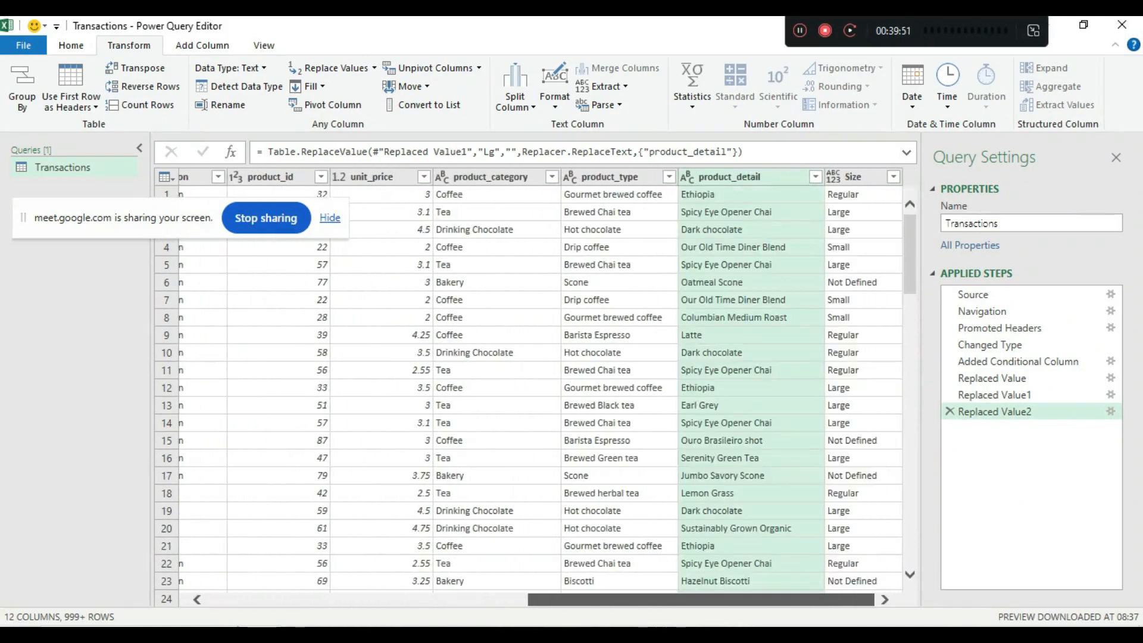
scroll(530, 387, "left", 12)
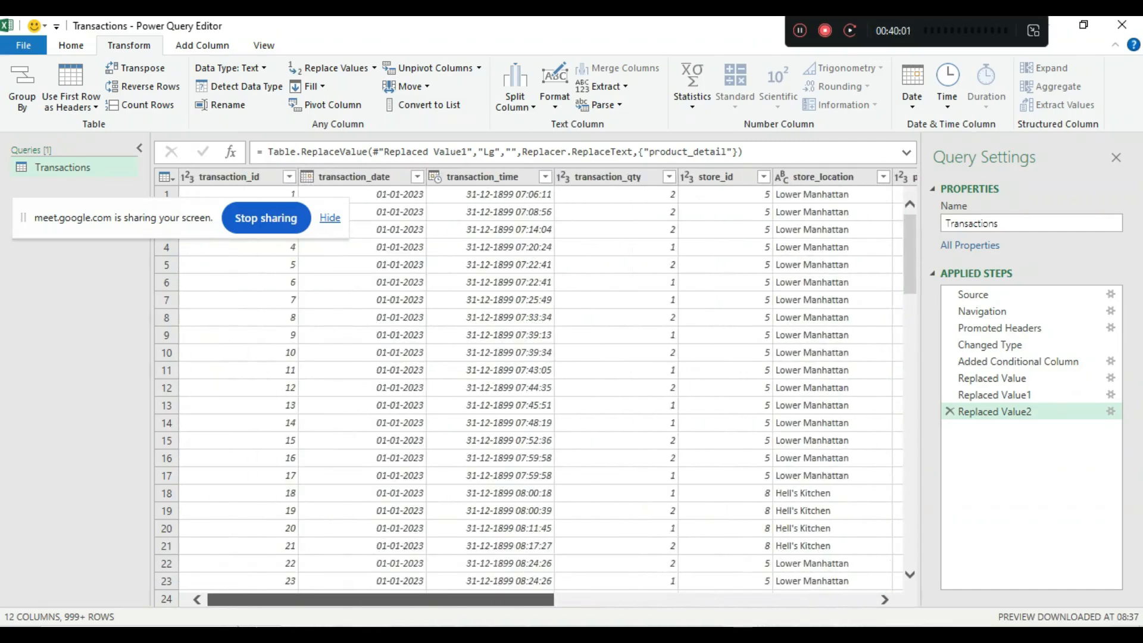
scroll(530, 387, "right", 12)
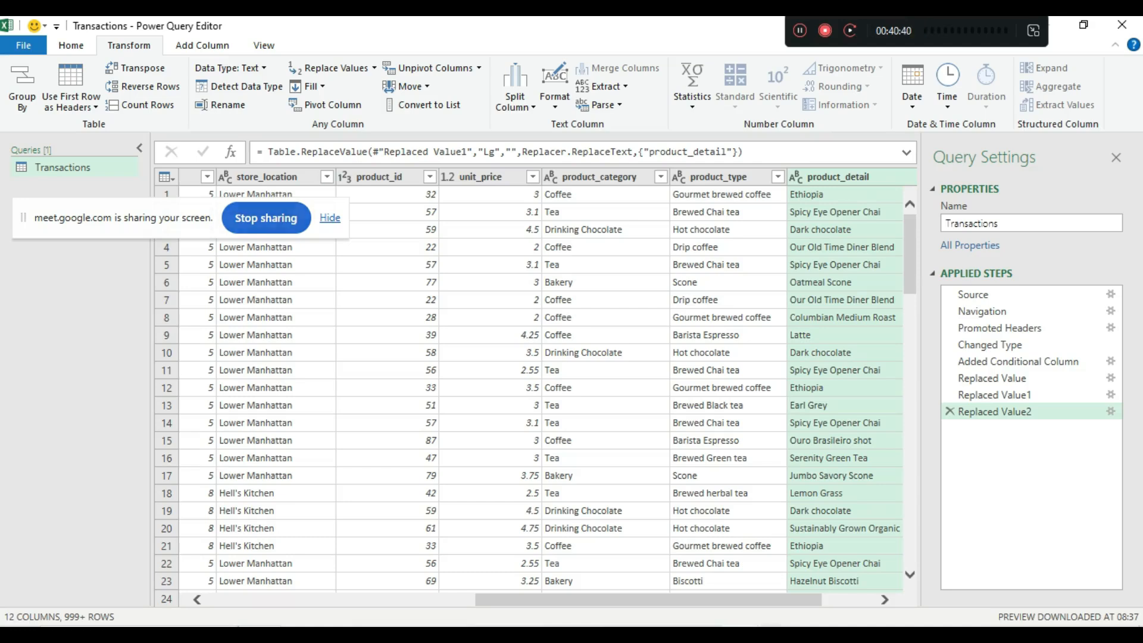
- Stop sharing the screen to the Google Meet call
left_click(266, 219)
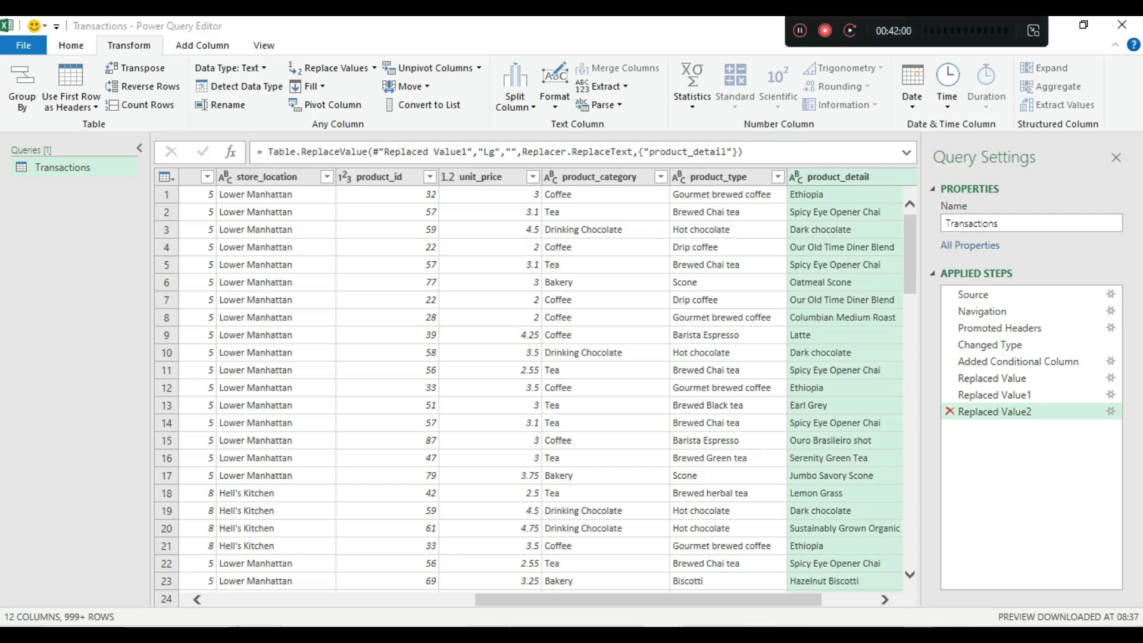
- Delete the Replaced Value2 step, show the Replace Values options, and upload an editor screenshot
key("Delete")
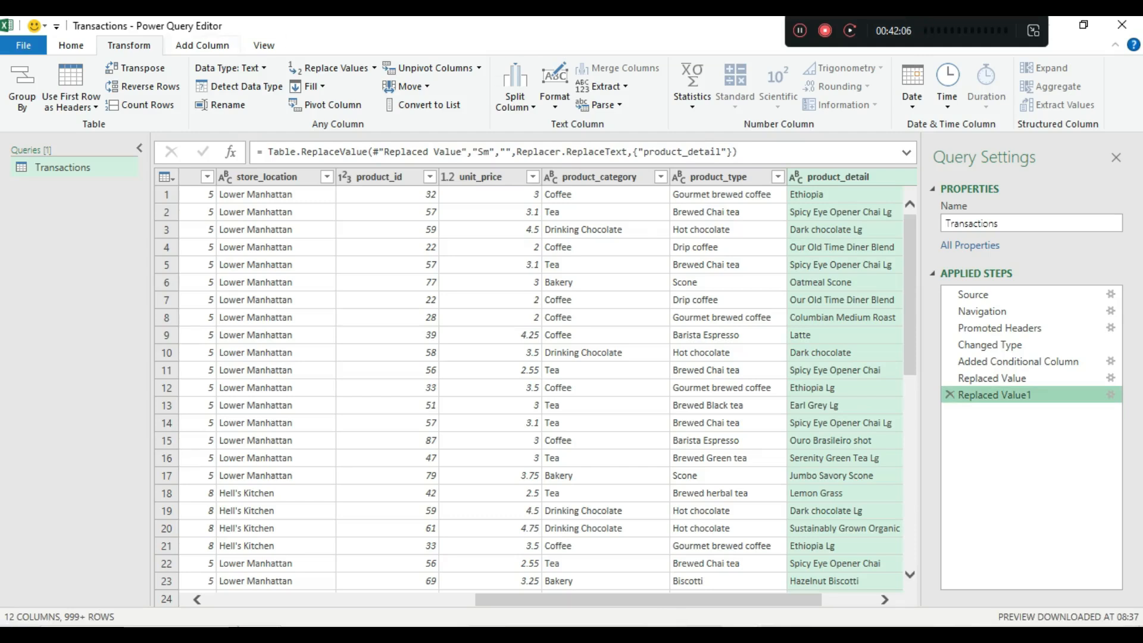
left_click(374, 68)
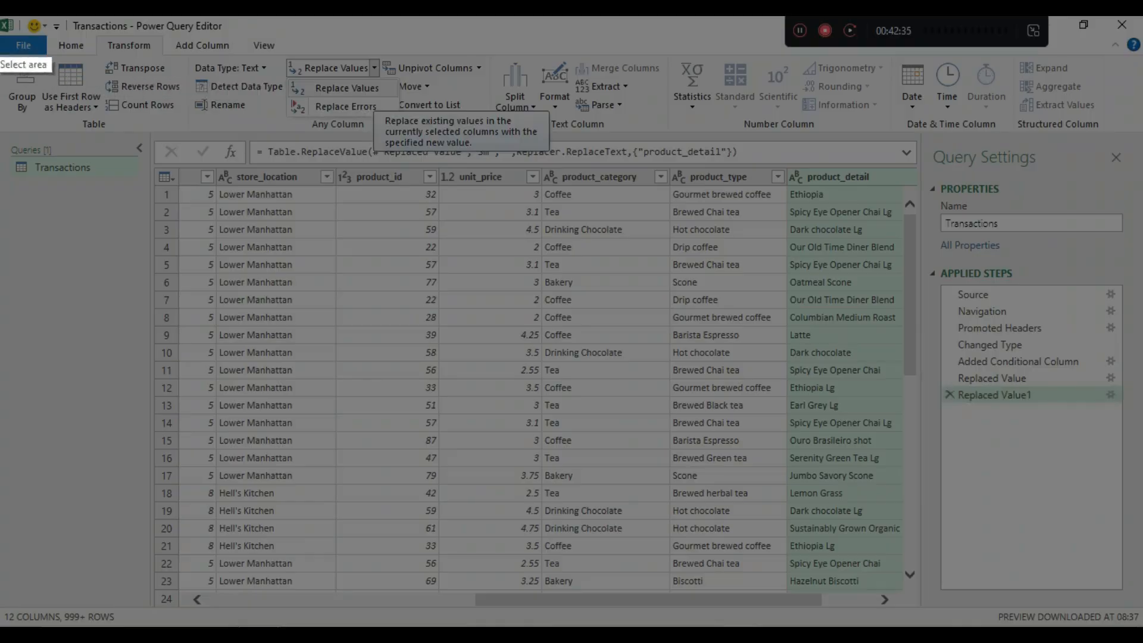
left_click_drag(1, 31, 1142, 604)
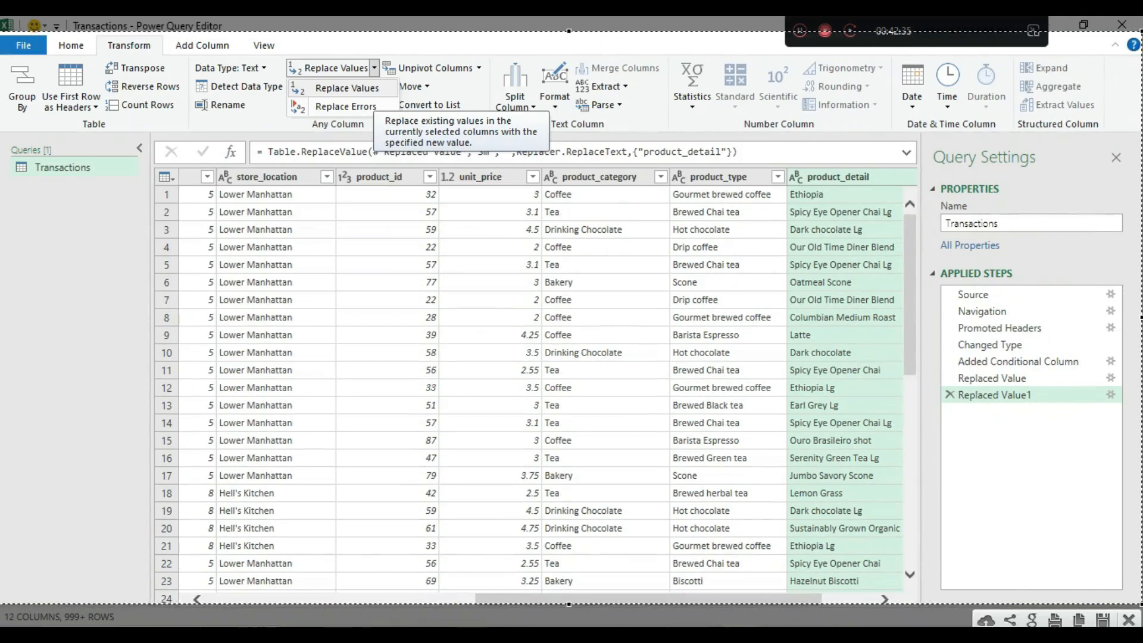
left_click_drag(568, 31, 569, 37)
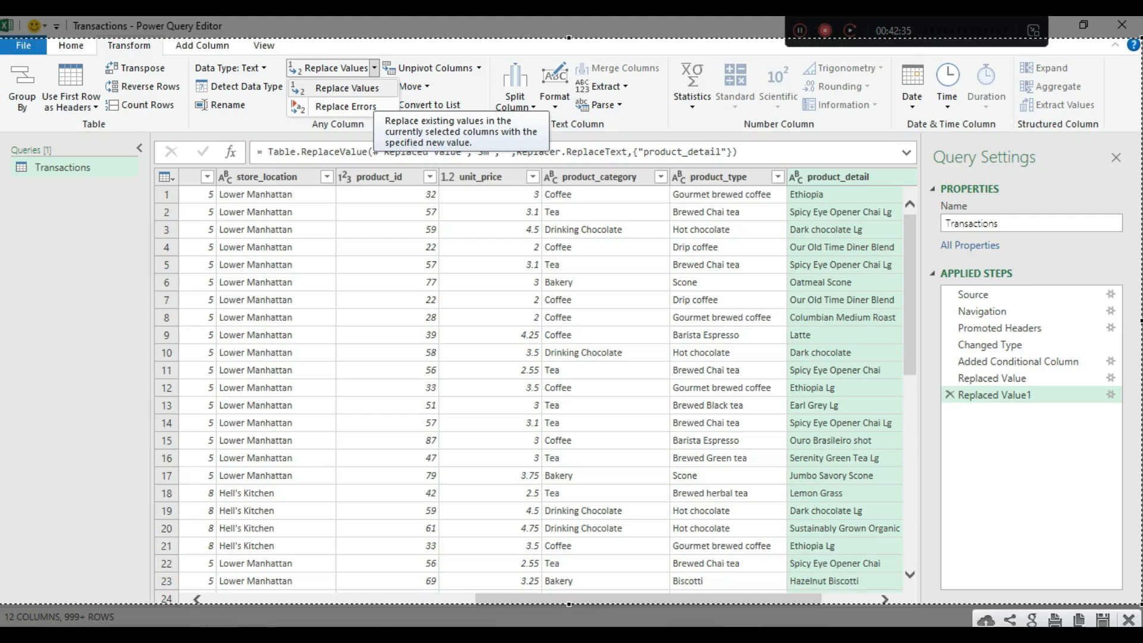
left_click(986, 620)
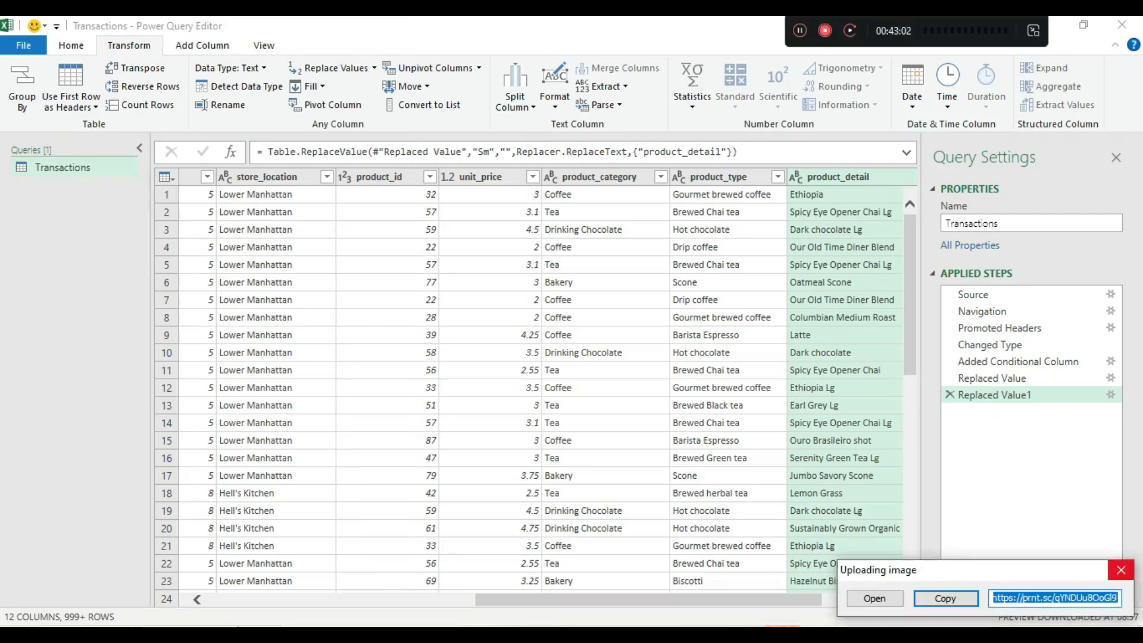
- Capture the ribbon with red boxes on the Transform tab and Replace Values, then copy it
left_click(1121, 570)
key("Print")
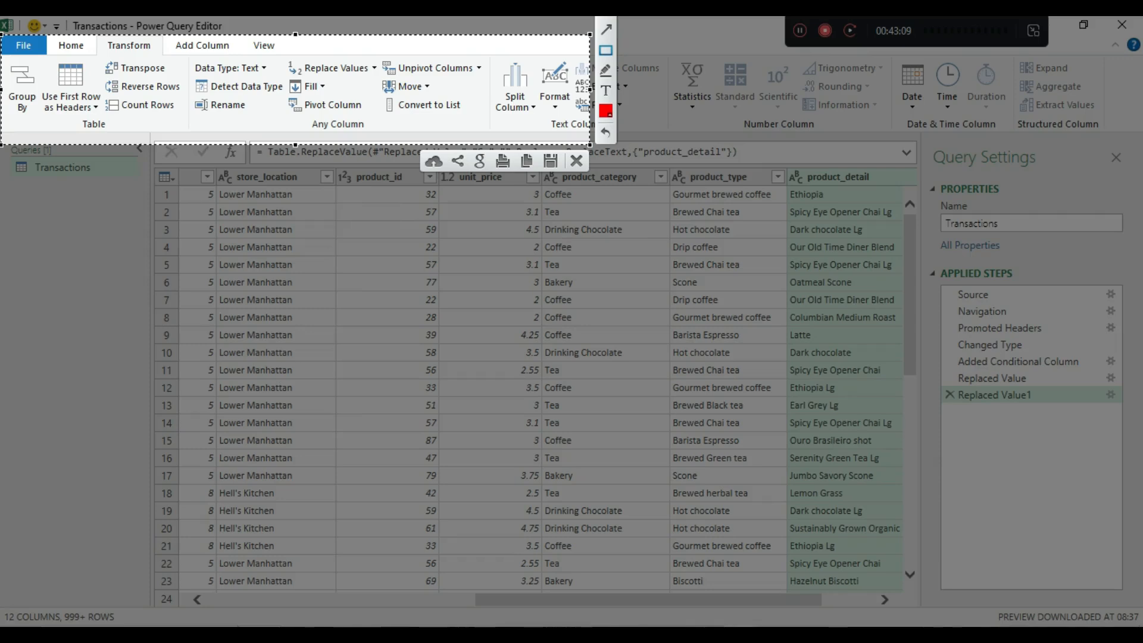
left_click_drag(100, 39, 161, 53)
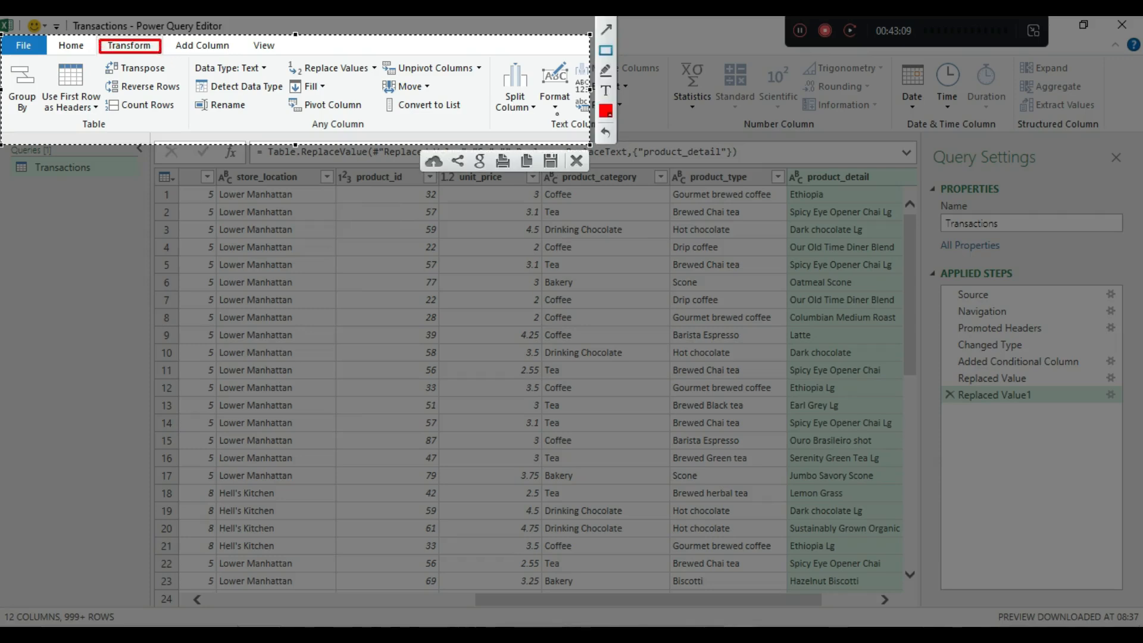
left_click_drag(284, 58, 381, 75)
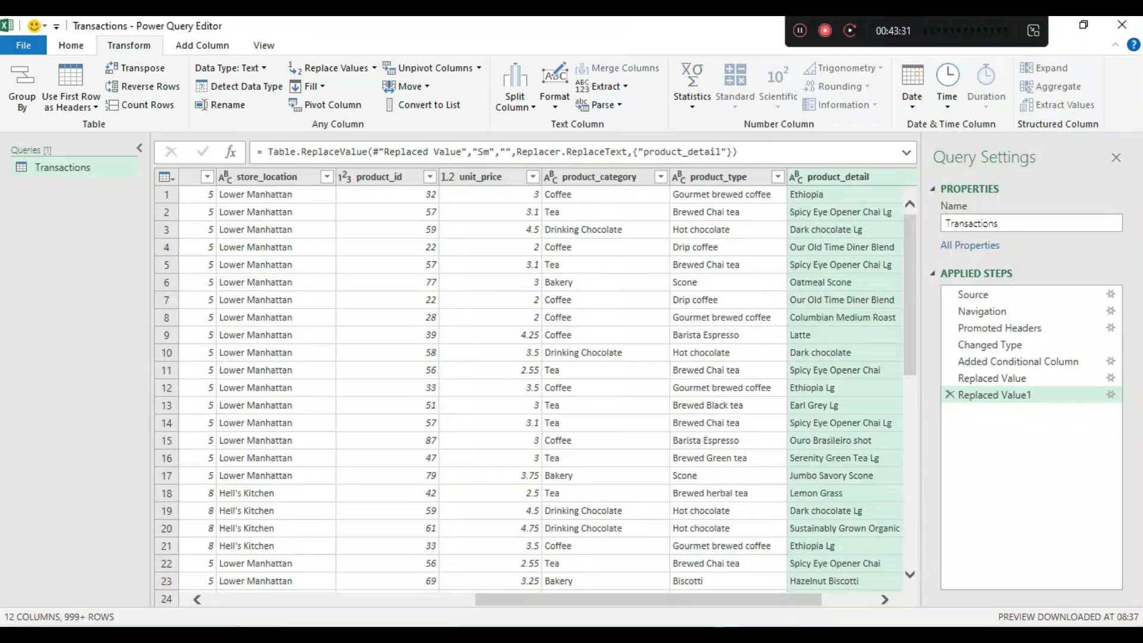
key("Print")
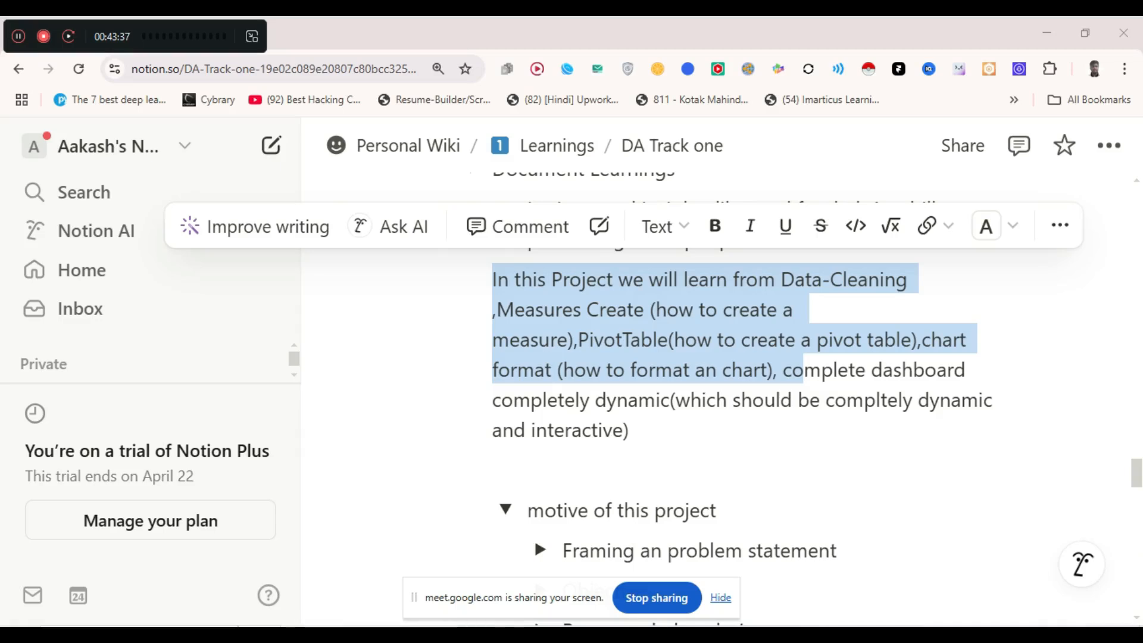
- Switch to Notion and browse the problem statement, Objective and analysis-questions toggles
left_click(629, 430)
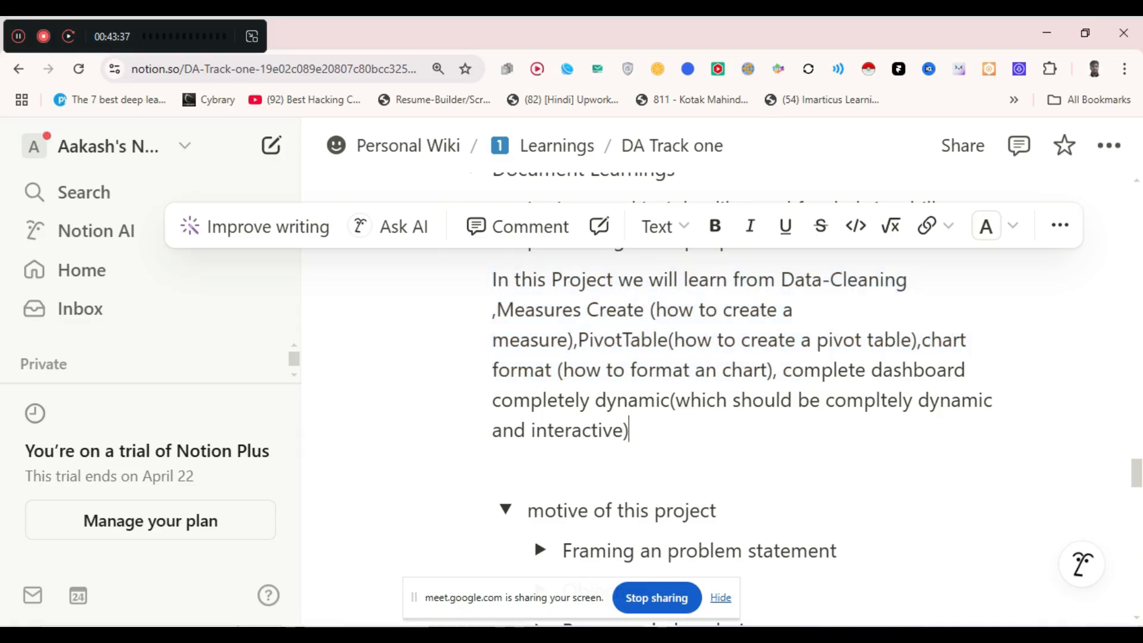
left_click_drag(629, 430, 493, 279)
scroll(715, 388, "down", 2)
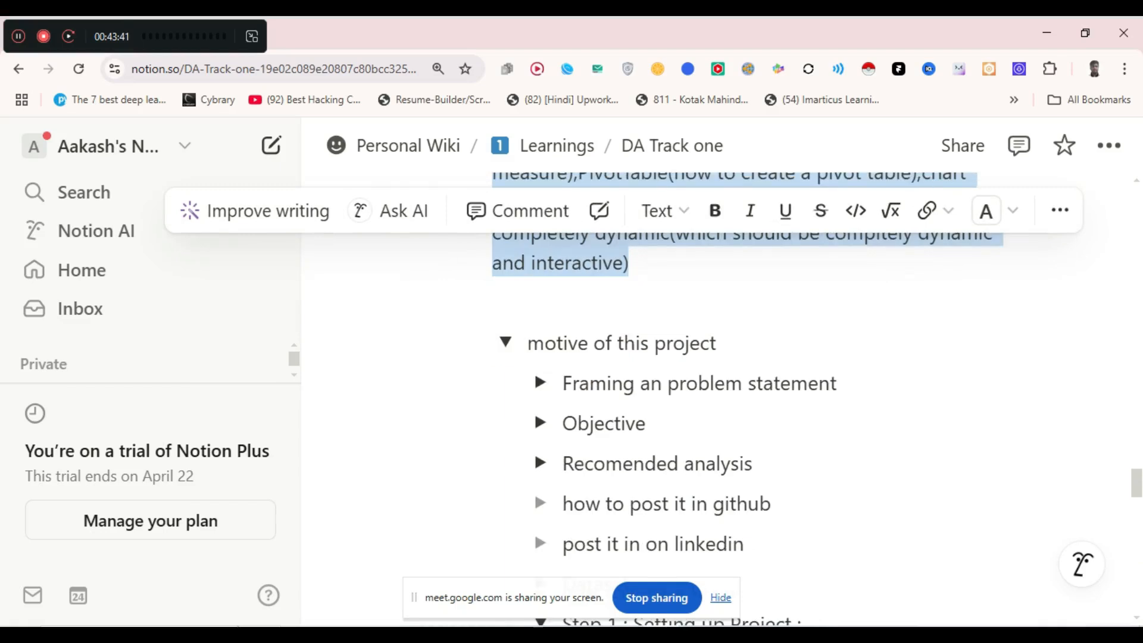
left_click(572, 304)
left_click(541, 383)
left_click(541, 382)
left_click(541, 422)
left_click(541, 421)
left_click(541, 463)
scroll(541, 463, "down", 2)
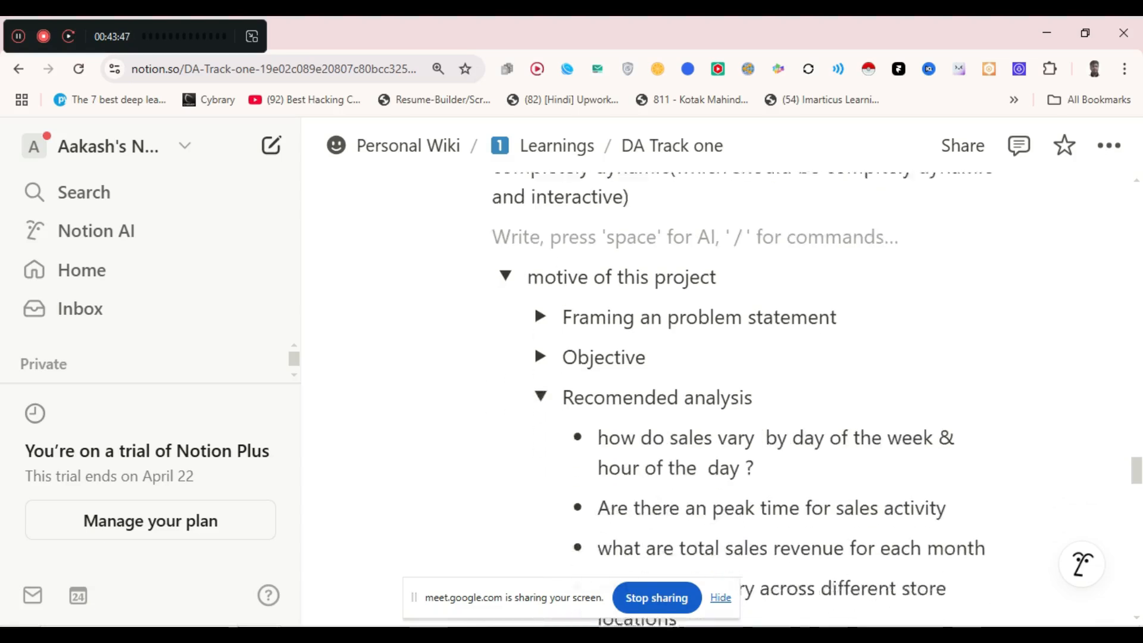
scroll(541, 357, "down", 1)
left_click(540, 296)
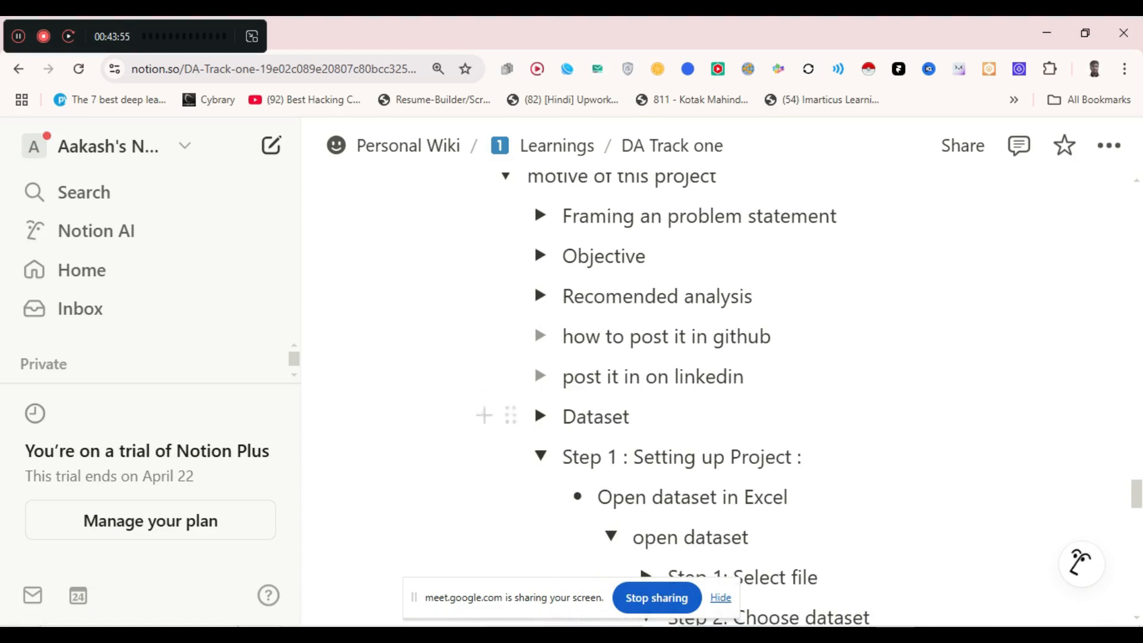
- Expand and collapse the Dataset and Step 1 toggles, then collapse Step 2: Choose dataset
scroll(535, 405, "down", 1)
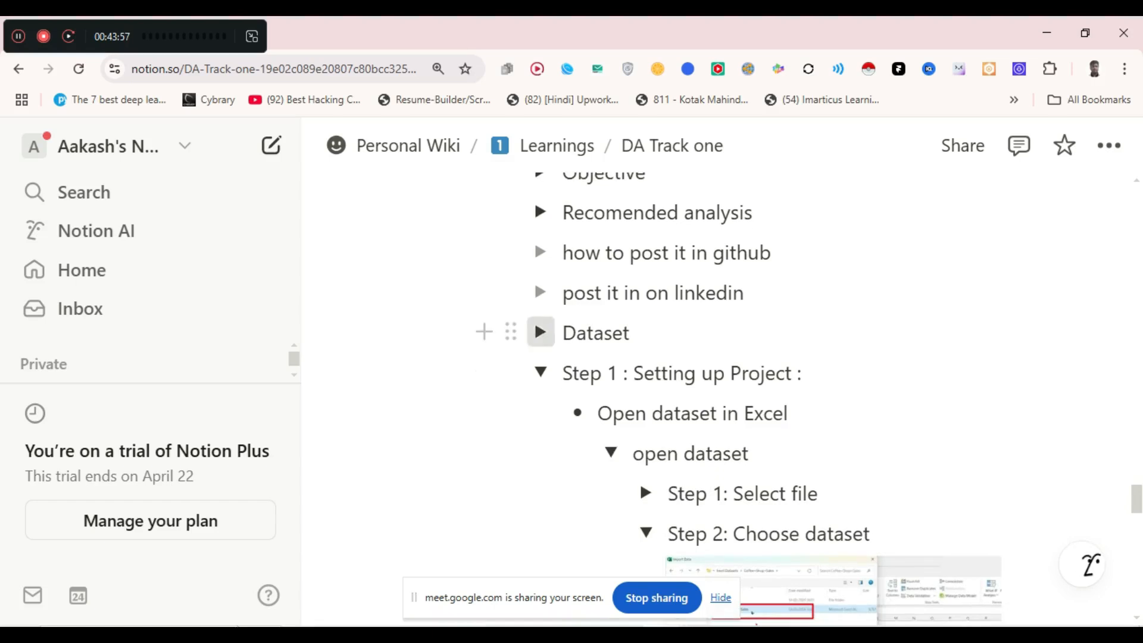
left_click(540, 332)
left_click(541, 332)
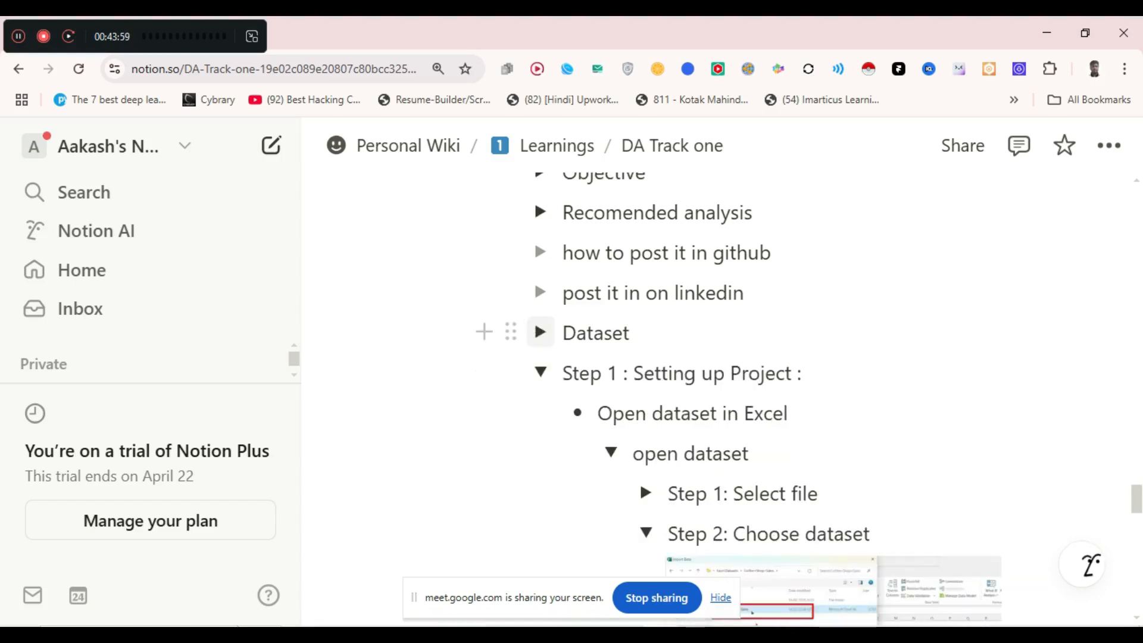
scroll(540, 332, "down", 1)
scroll(540, 332, "down", 1)
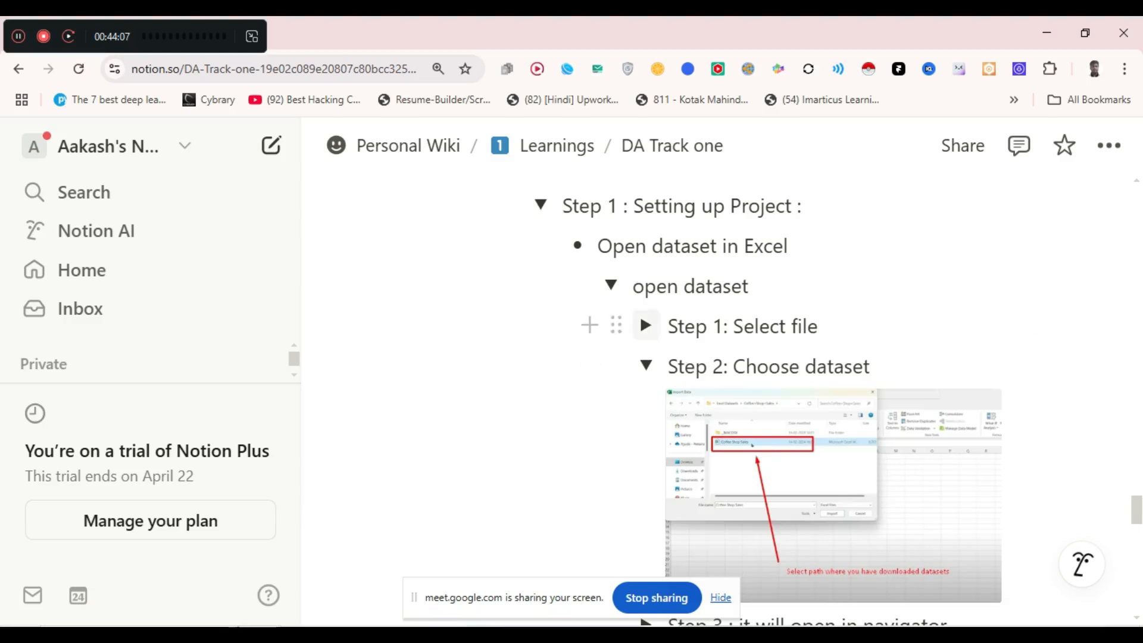
left_click(646, 325)
left_click(646, 326)
left_click(646, 366)
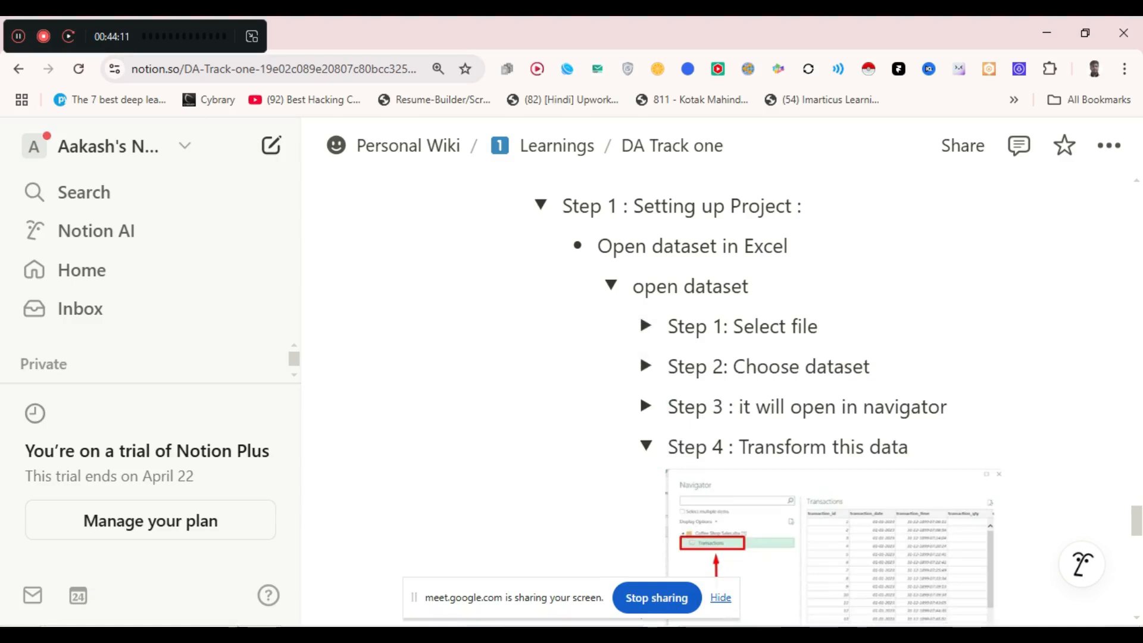
- Append 'from get data' to the Step 1: Select file line
left_click(920, 406)
left_click(824, 326)
type("frpm")
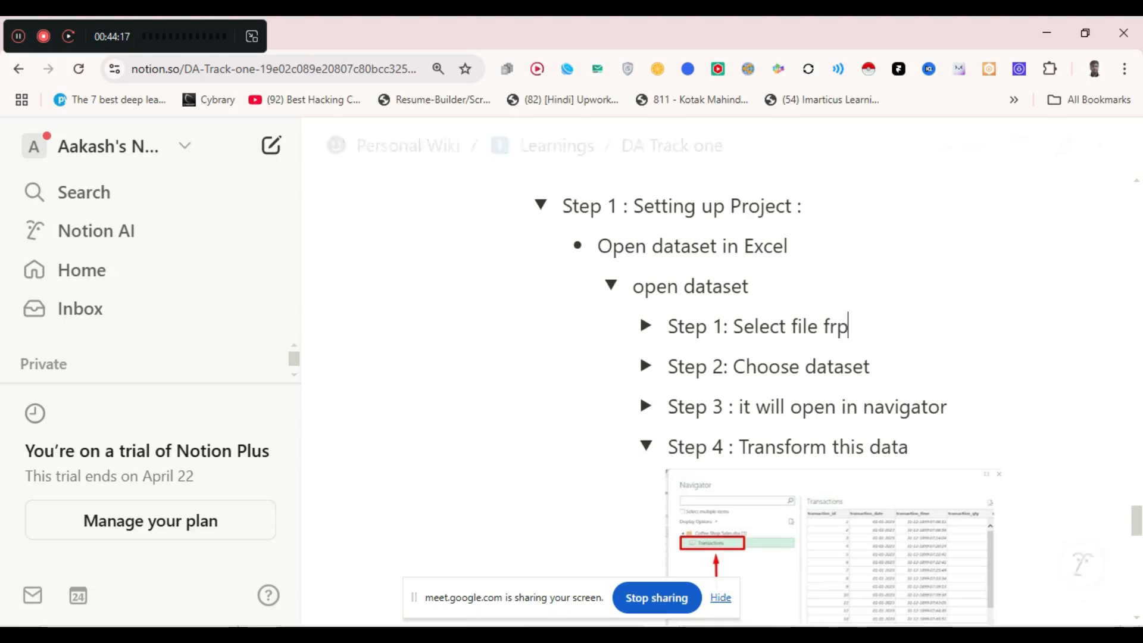
key("BackSpace")
key("BackSpace")
type("om get ")
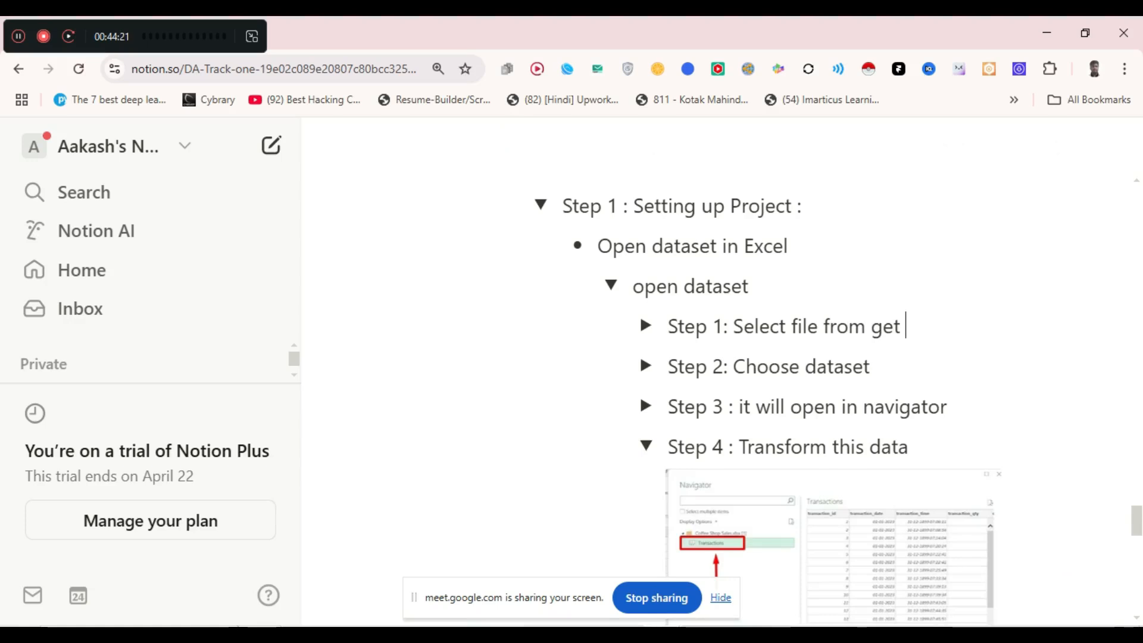
type("data")
- Expand and collapse the Step 3 navigator toggle to review it
scroll(774, 417, "down", 2)
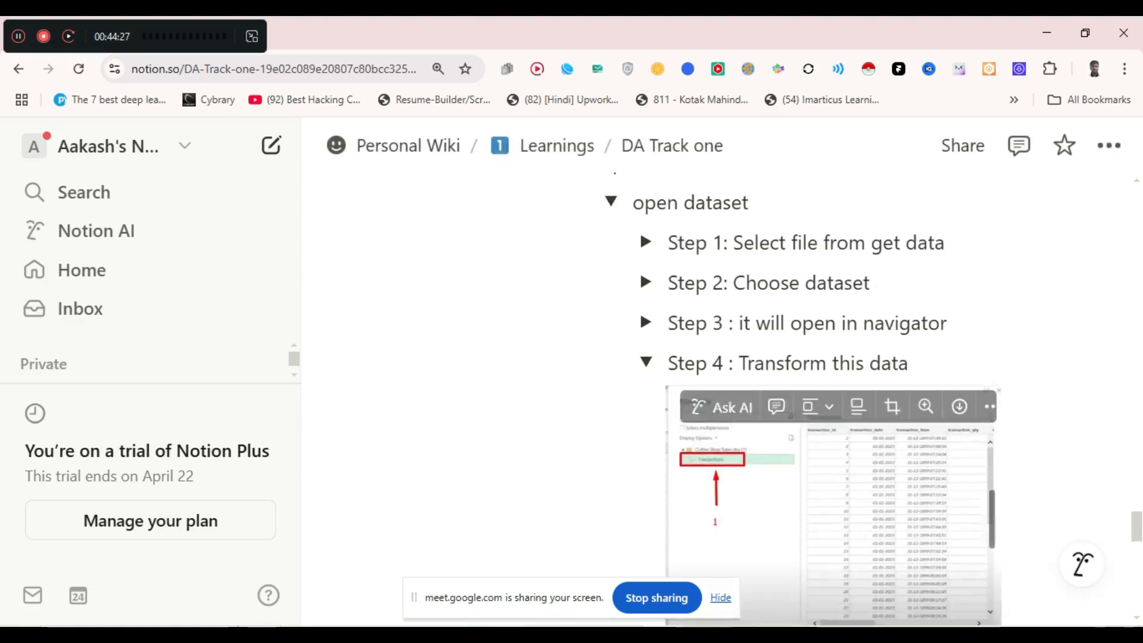
left_click(646, 322)
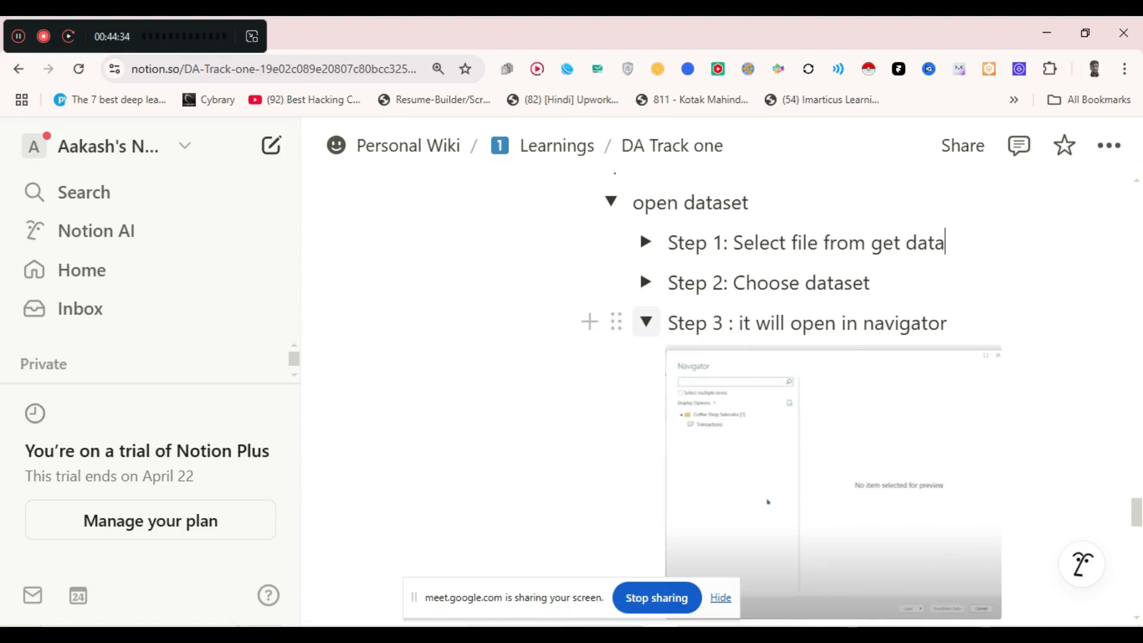
left_click(646, 322)
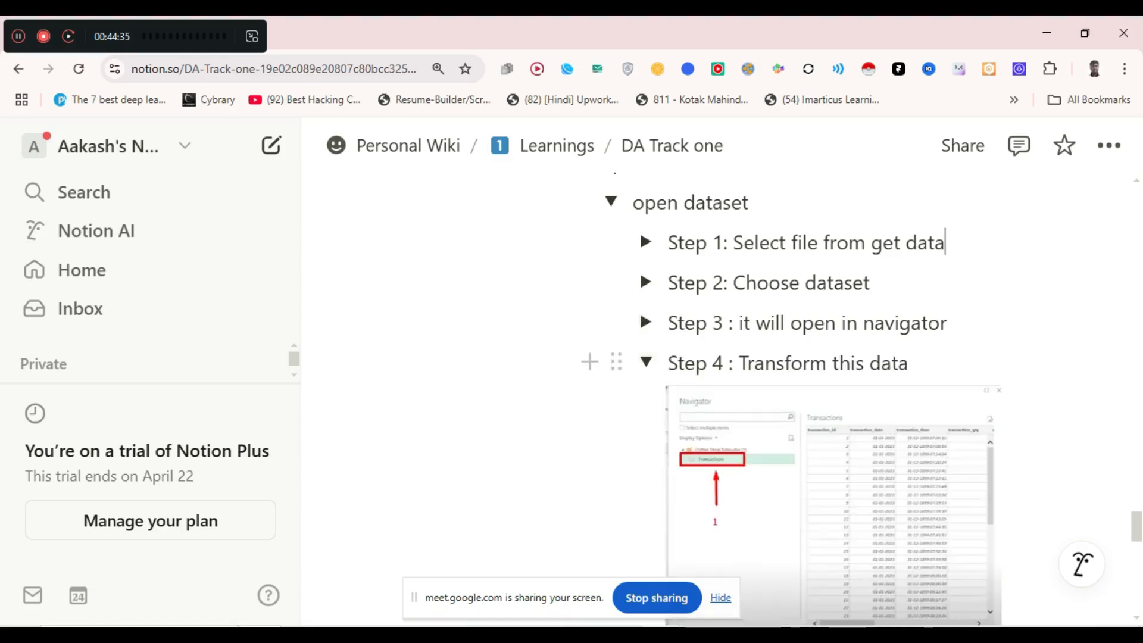
scroll(833, 446, "down", 2)
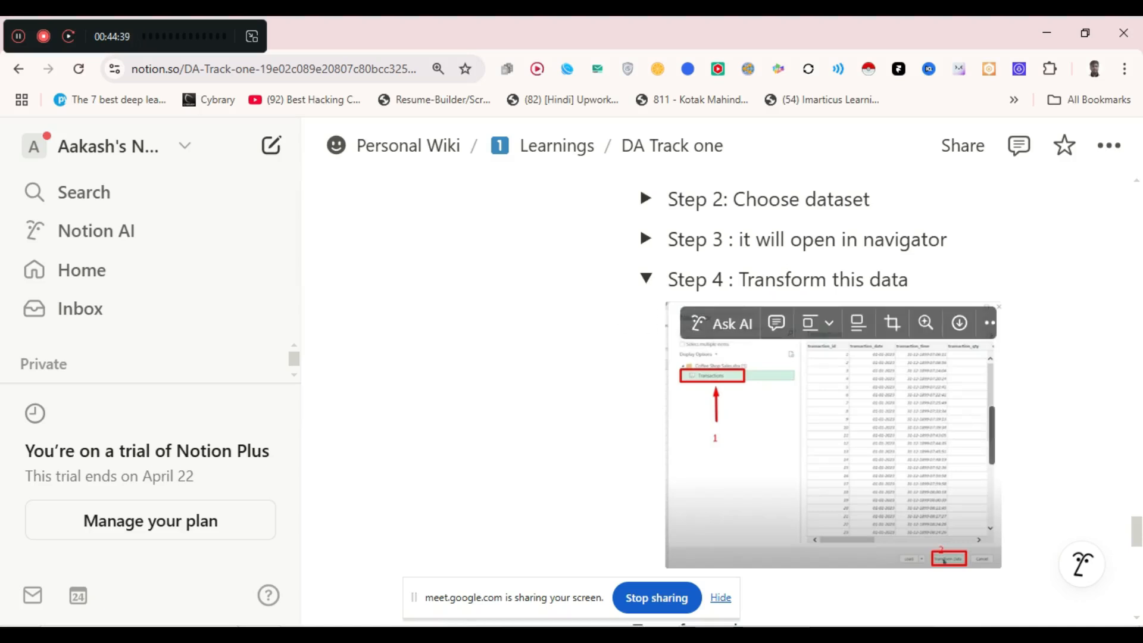
- Collapse the Step 4 transform toggle, review the data-cleaning screenshot toggle, then collapse it
left_click(647, 278)
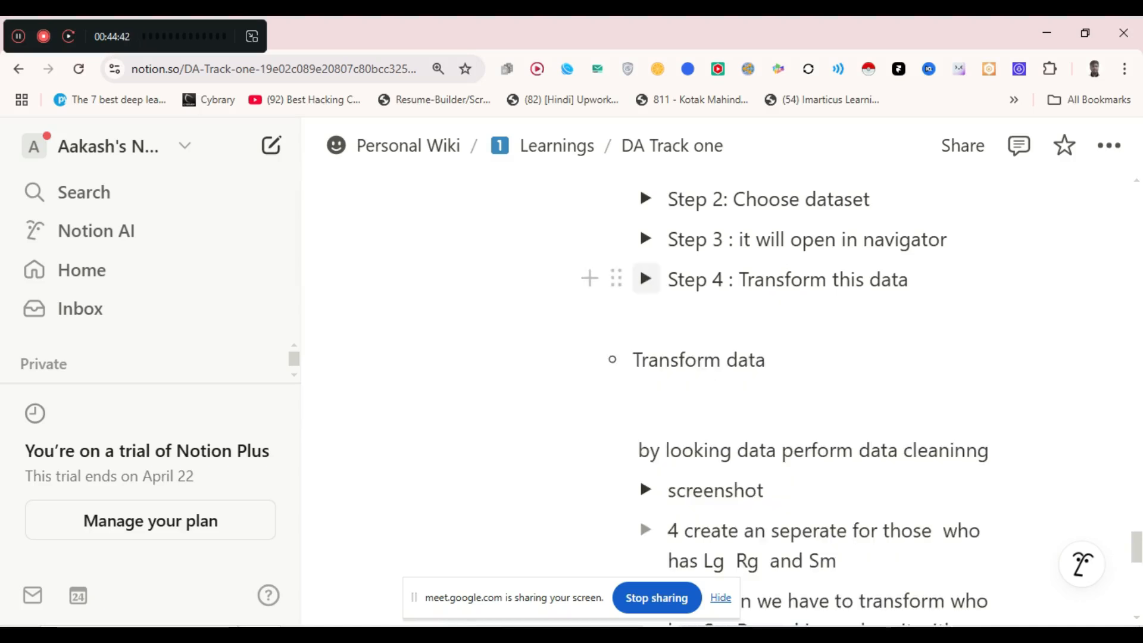
left_click(685, 359)
scroll(685, 360, "down", 3)
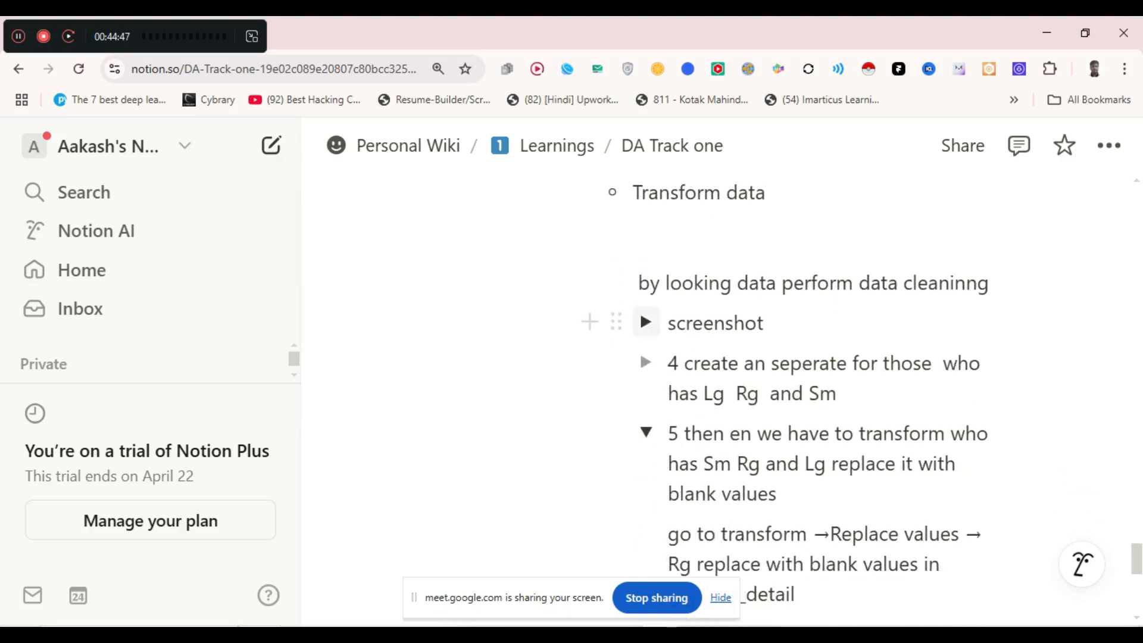
left_click(646, 322)
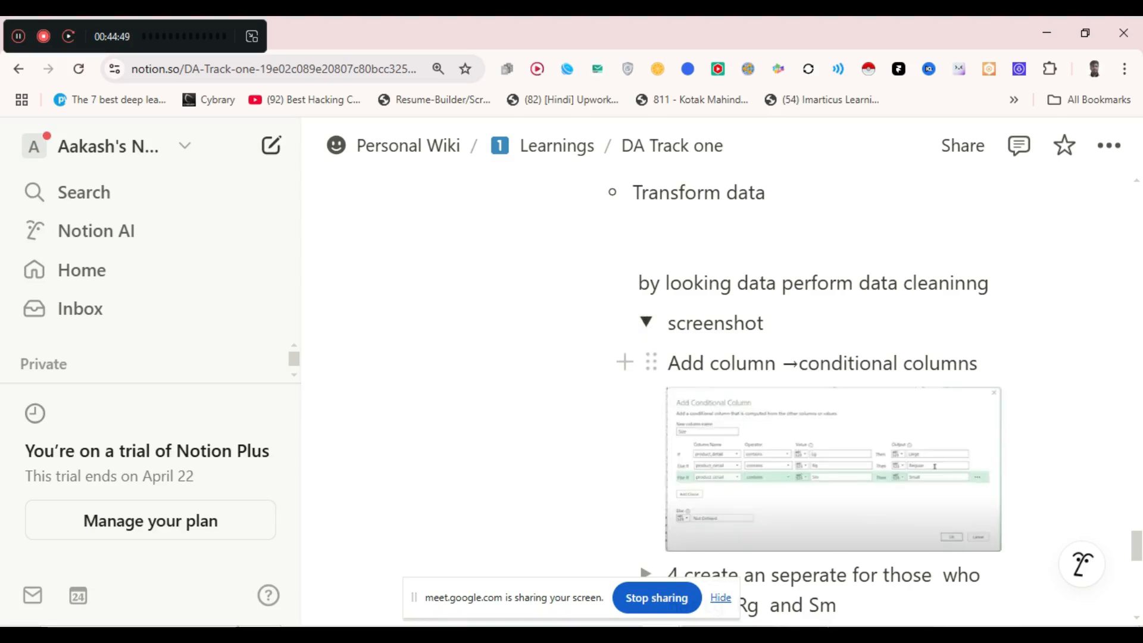
key("shift+Right")
key("shift+Right")
key("shift+Right")
key("shift+Right")
key("shift+Right")
key("shift+Right")
key("shift+Right")
key("shift+Right")
key("shift+Right")
key("shift+Right")
key("shift+Right")
key("shift+Right")
key("shift+Right")
key("shift+Right")
key("shift+Right")
key("shift+Right")
key("shift+Right")
key("shift+Right")
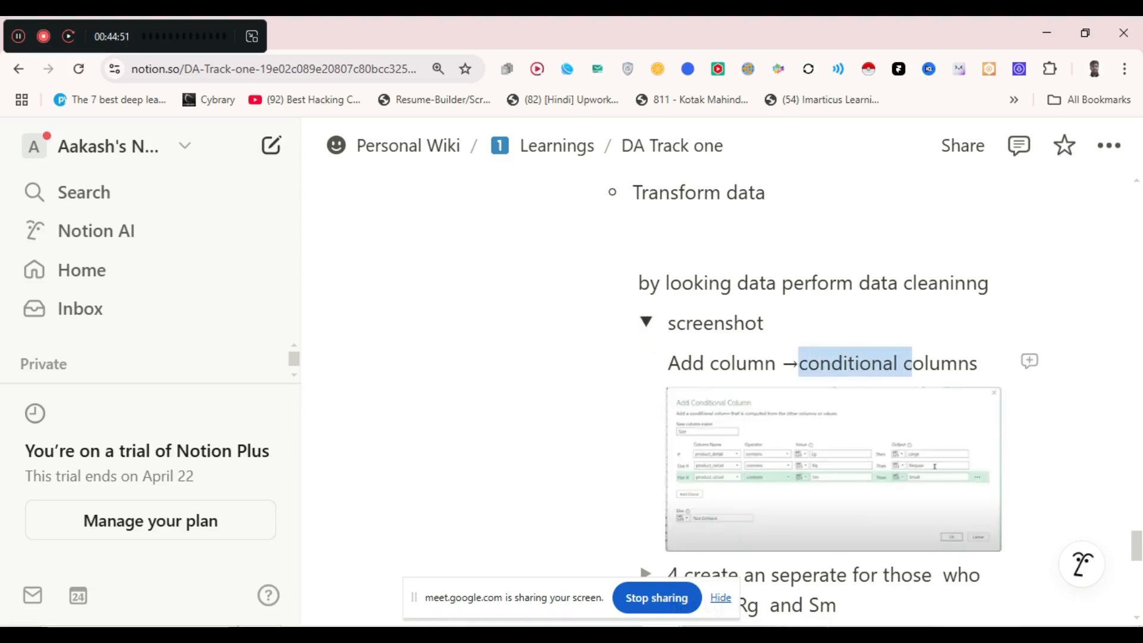
key("shift+Right")
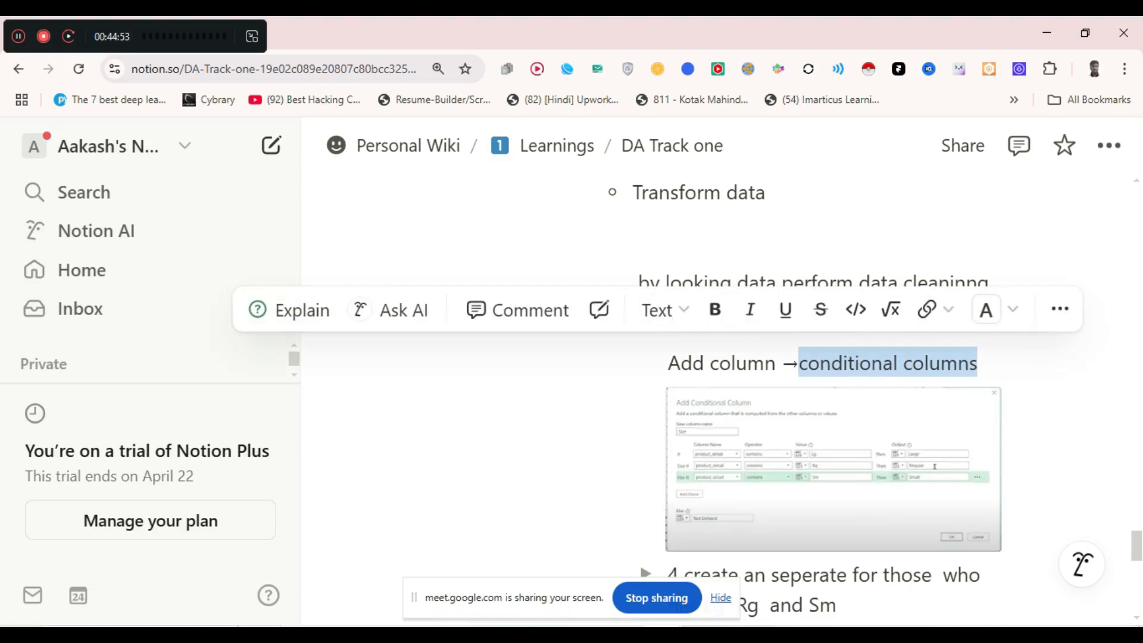
left_click_drag(978, 363, 651, 363)
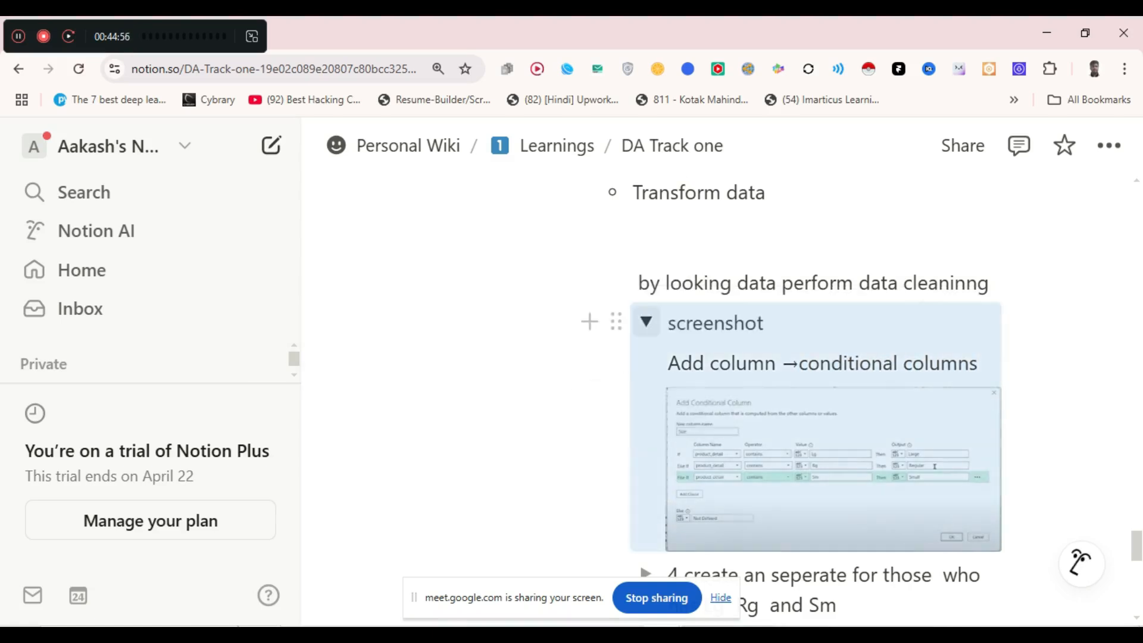
left_click(646, 322)
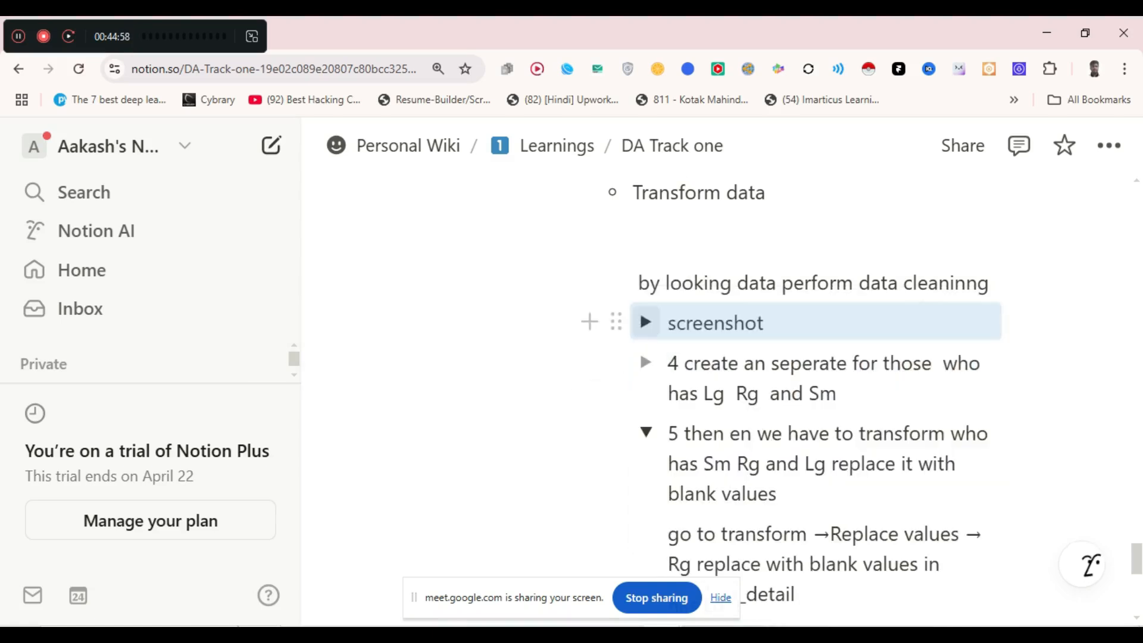
- Expand step 4's empty toggle and the Step 1 toggle, and collapse the Screenshot toggle
left_click(644, 361)
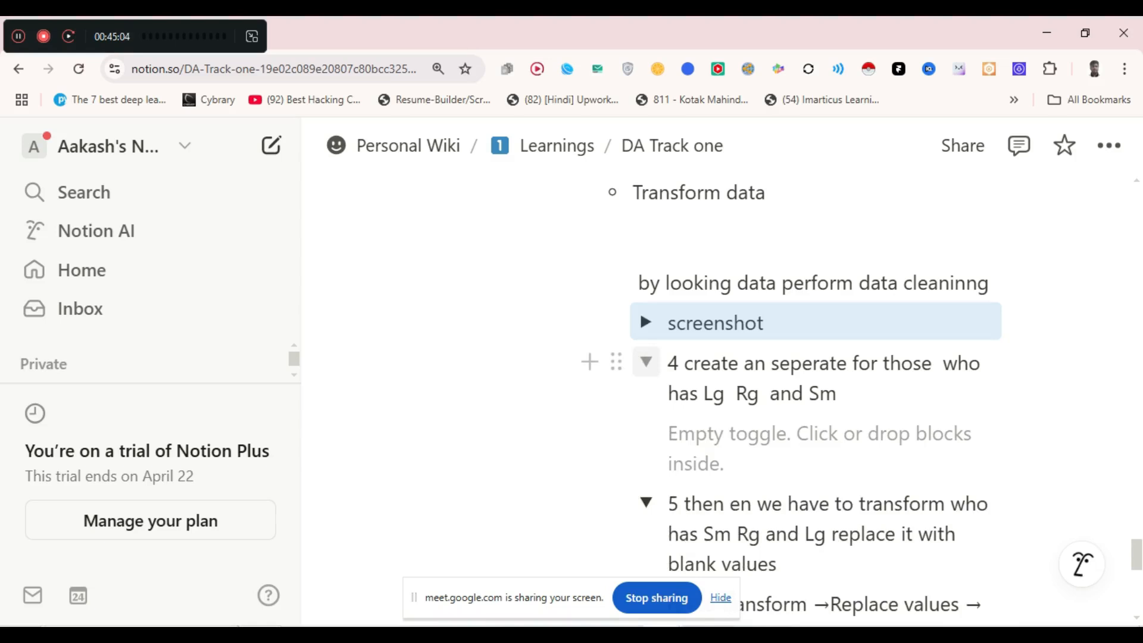
scroll(713, 623, "down", 2)
scroll(713, 622, "down", 5)
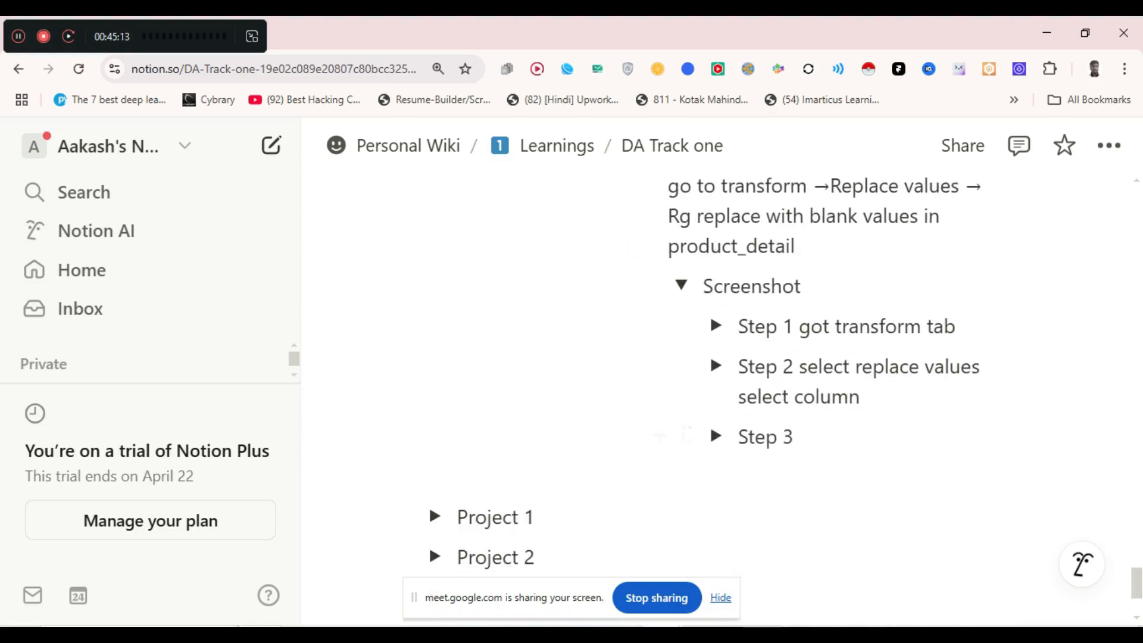
left_click(716, 326)
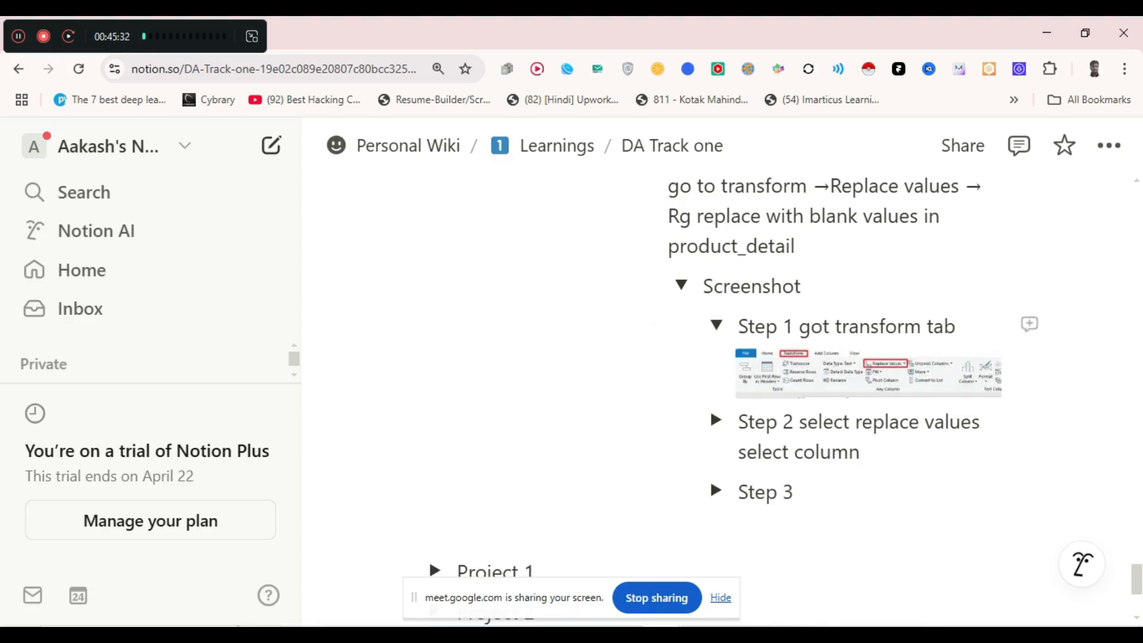
left_click(682, 285)
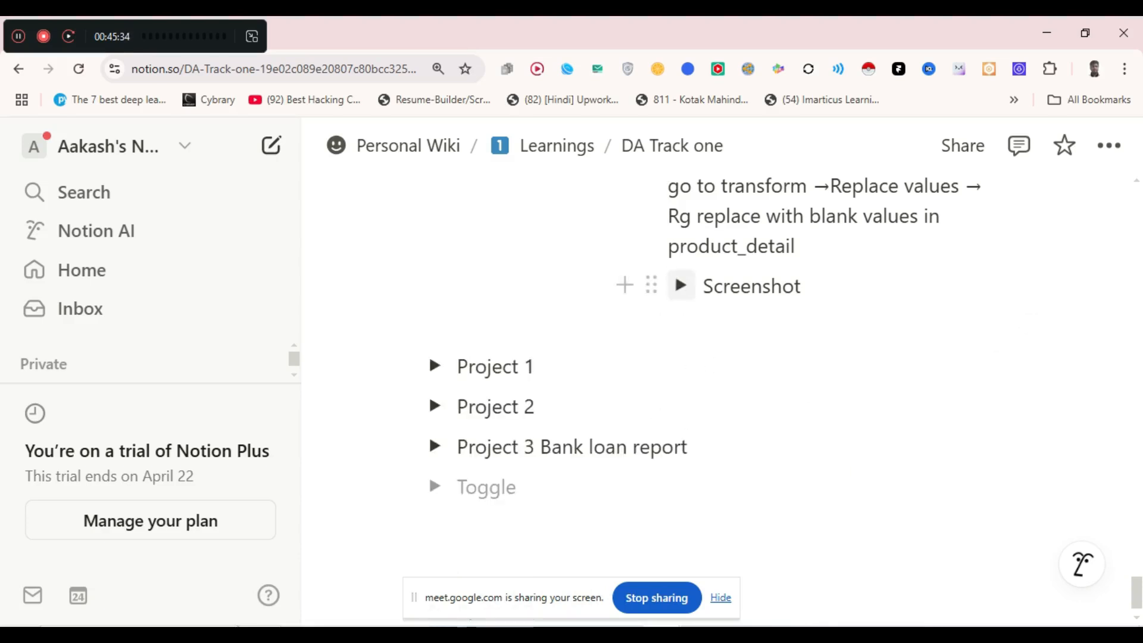
scroll(715, 399, "up", 4)
scroll(675, 530, "up", 3)
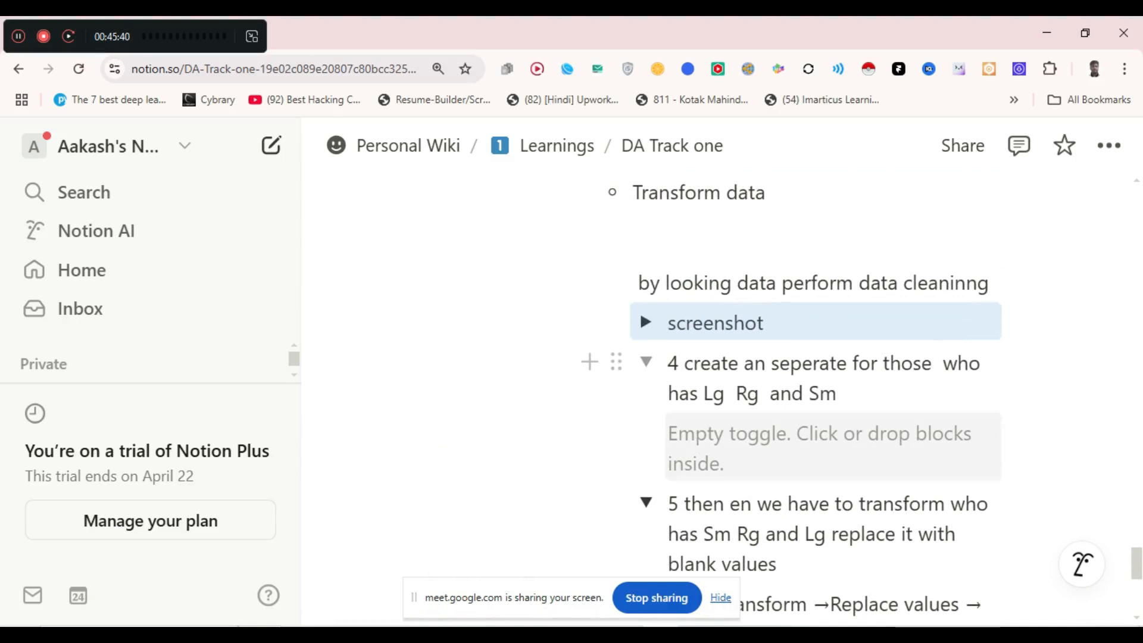
- Remove the empty block and add 'in product_detail' to step 4's line
left_click(774, 443)
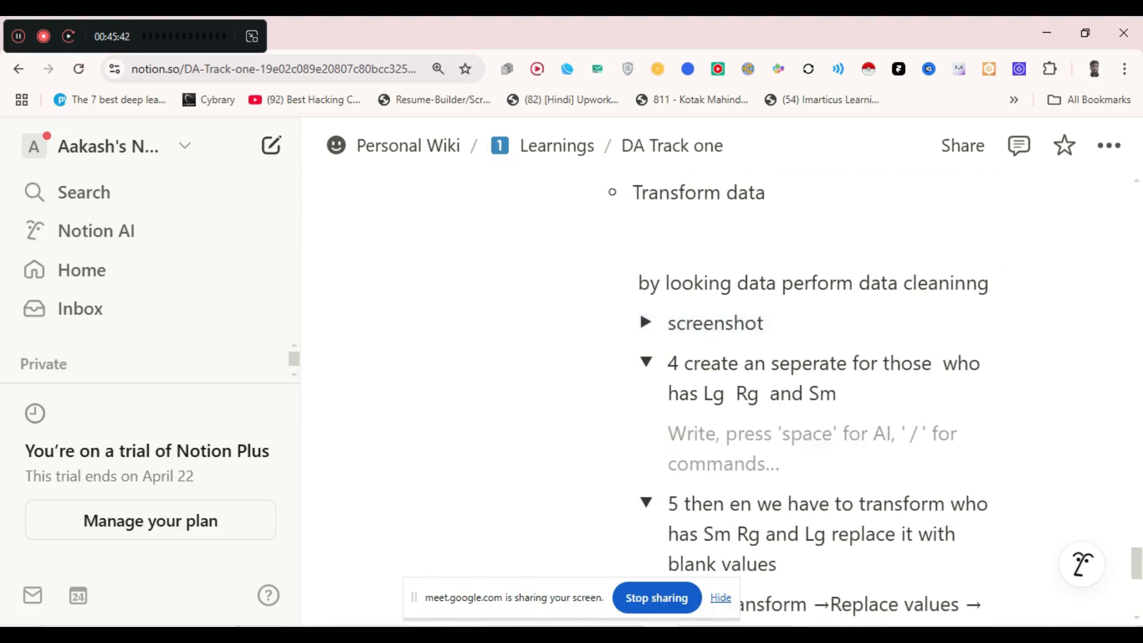
key("BackSpace")
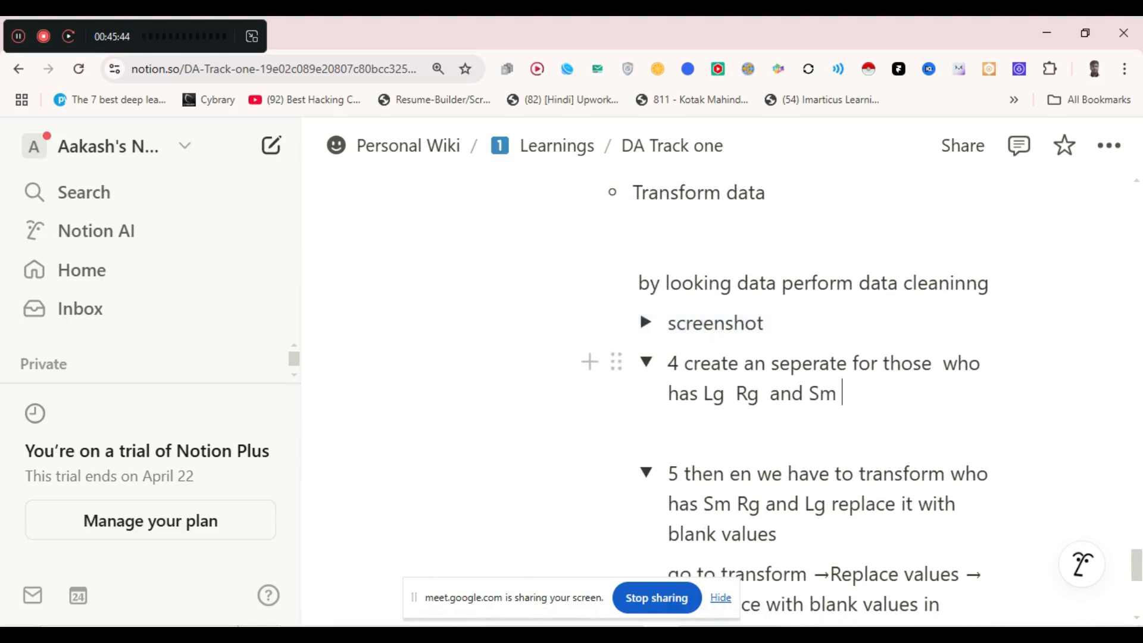
type("in p")
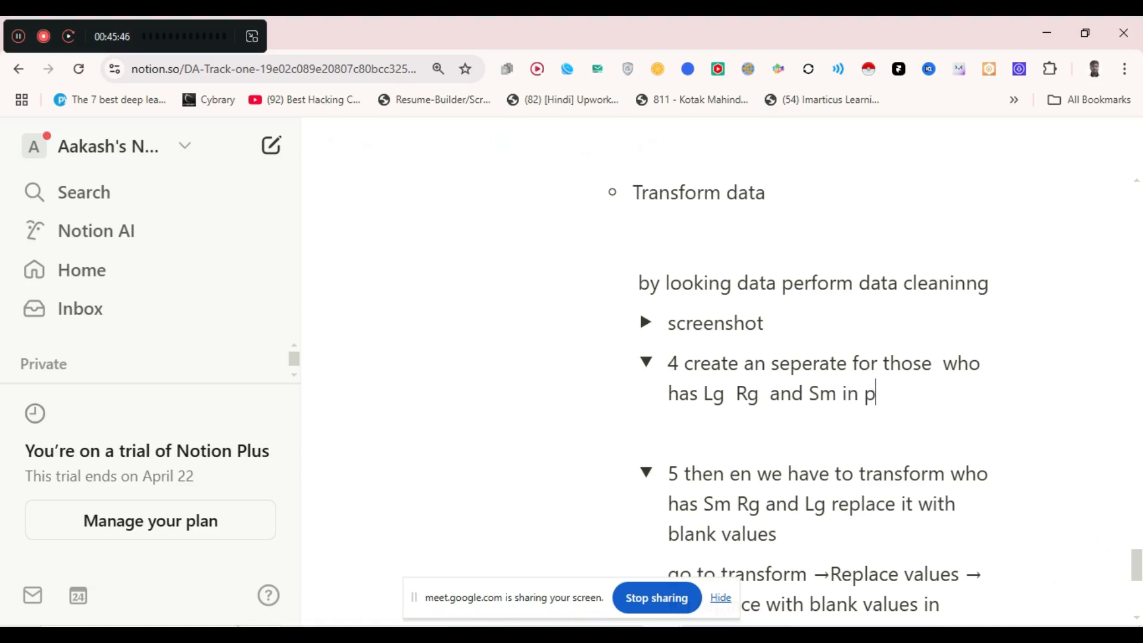
type("roducty")
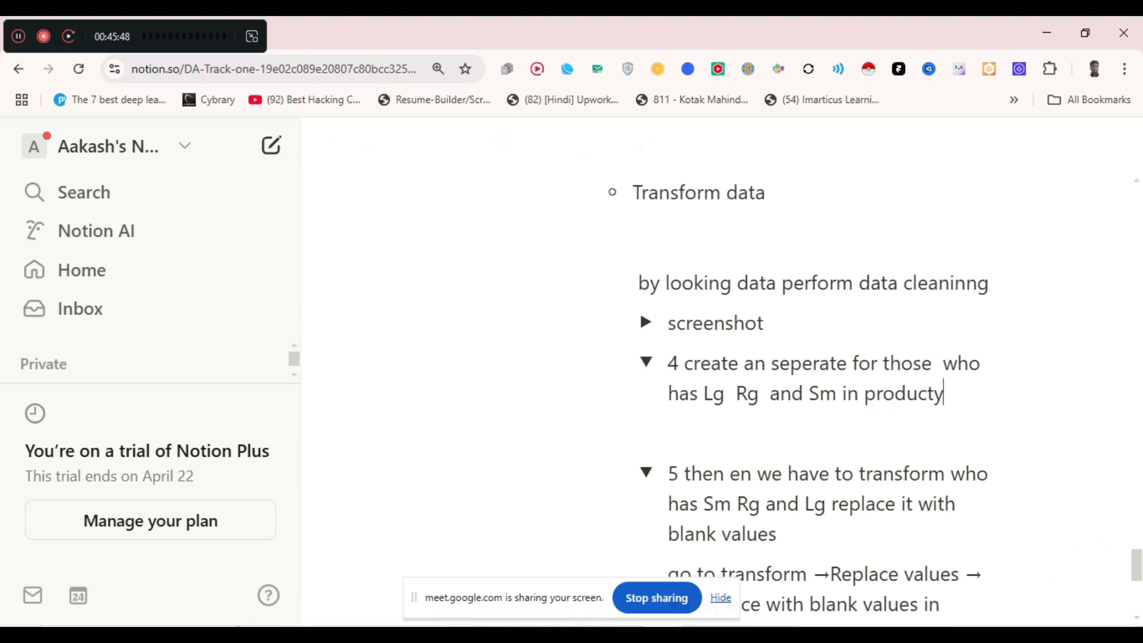
key("BackSpace")
type("_detail")
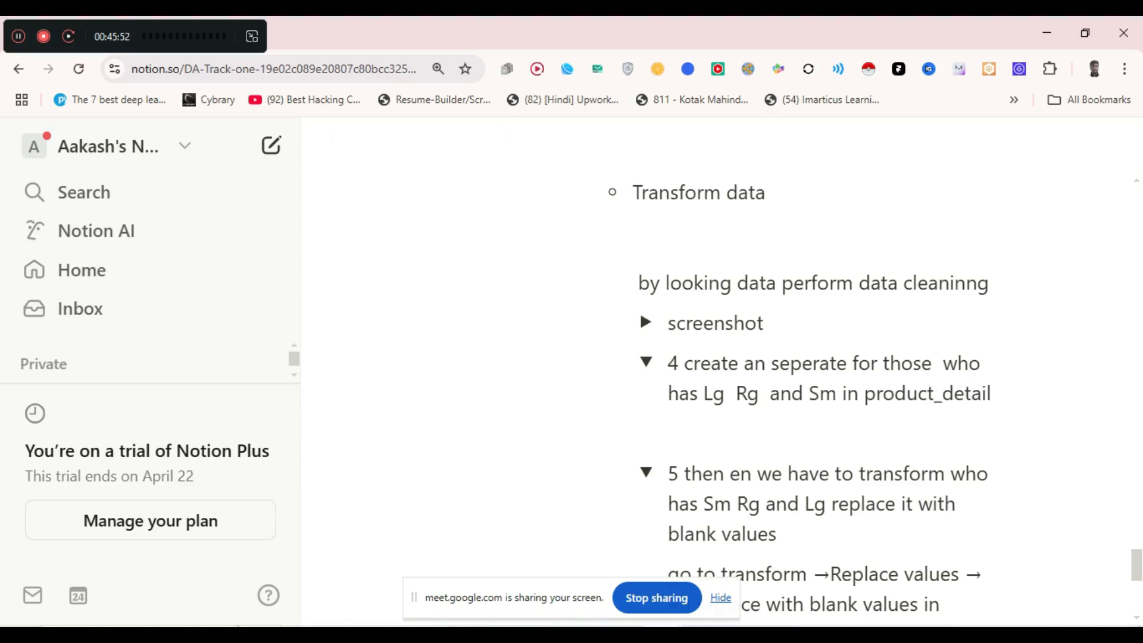
- Add the bullet 'click on add column' under step 4
key("Return")
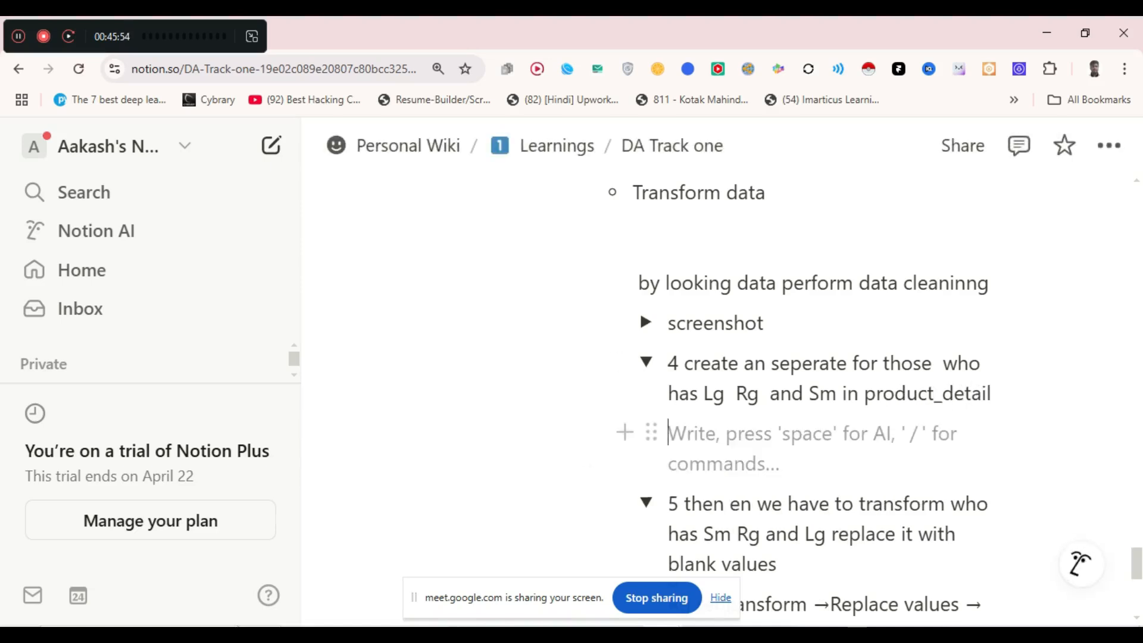
type("- cr")
type("eate an")
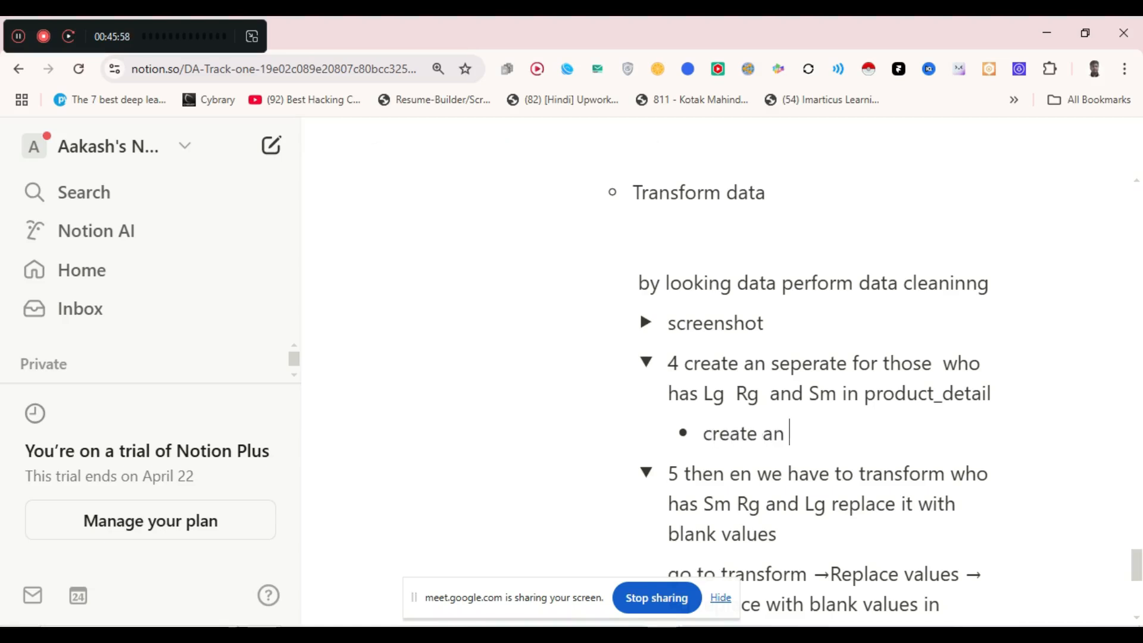
key("BackSpace")
key("BackSpace")
key("BackSpace")
key("BackSpace")
key("BackSpace")
key("BackSpace")
key("BackSpace")
key("BackSpace")
key("BackSpace")
type("lick on add column")
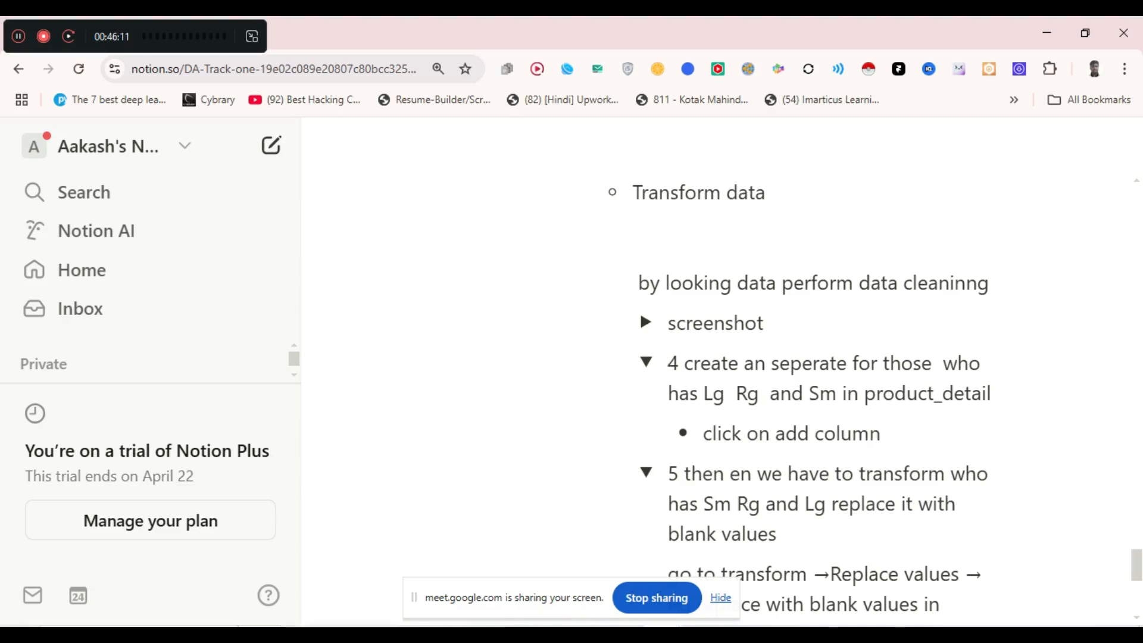
- Add the bullet 'selecct column product_detail' with 'conditional column' on the next line
key("Return")
type("selecct ans")
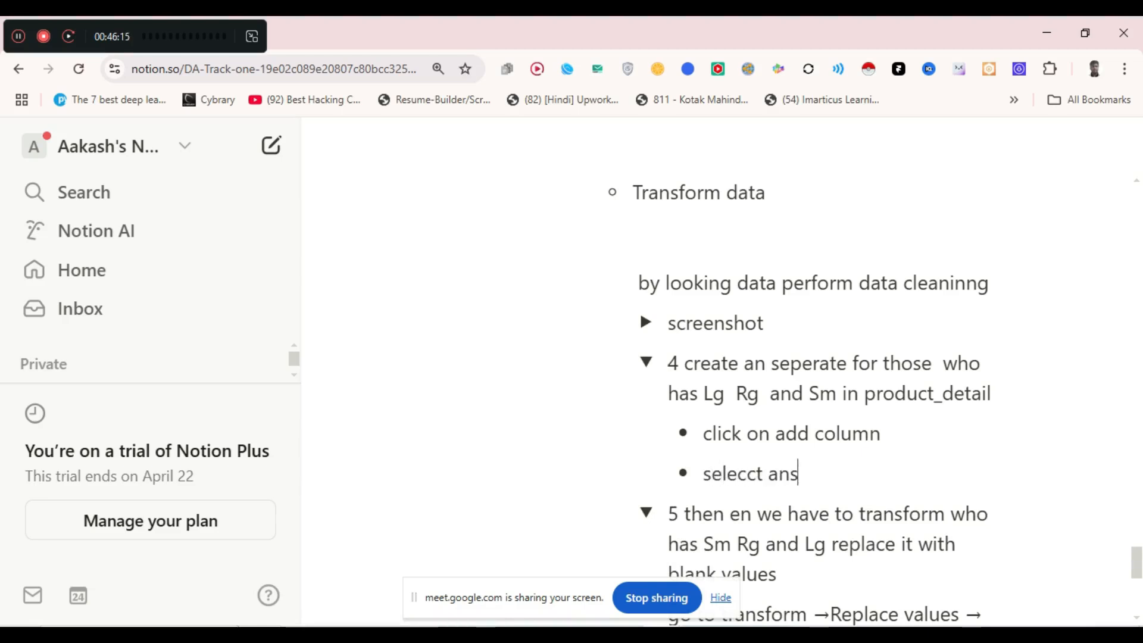
type("d")
key("BackSpace")
key("BackSpace")
key("BackSpace")
key("BackSpace")
type("column")
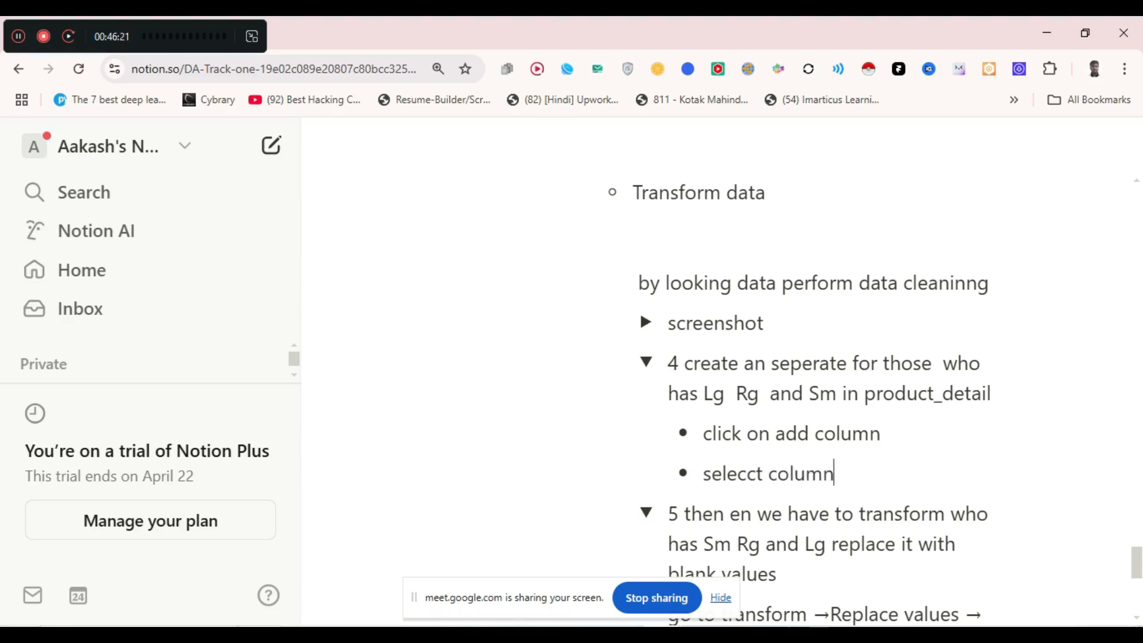
type(" productu")
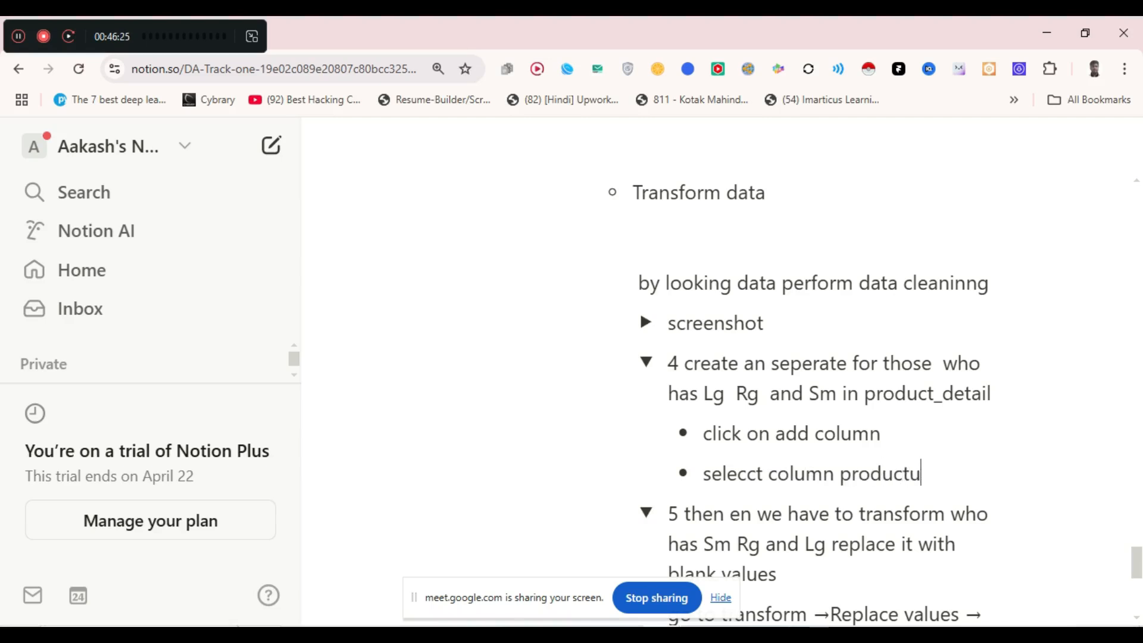
key("BackSpace")
type("_detail")
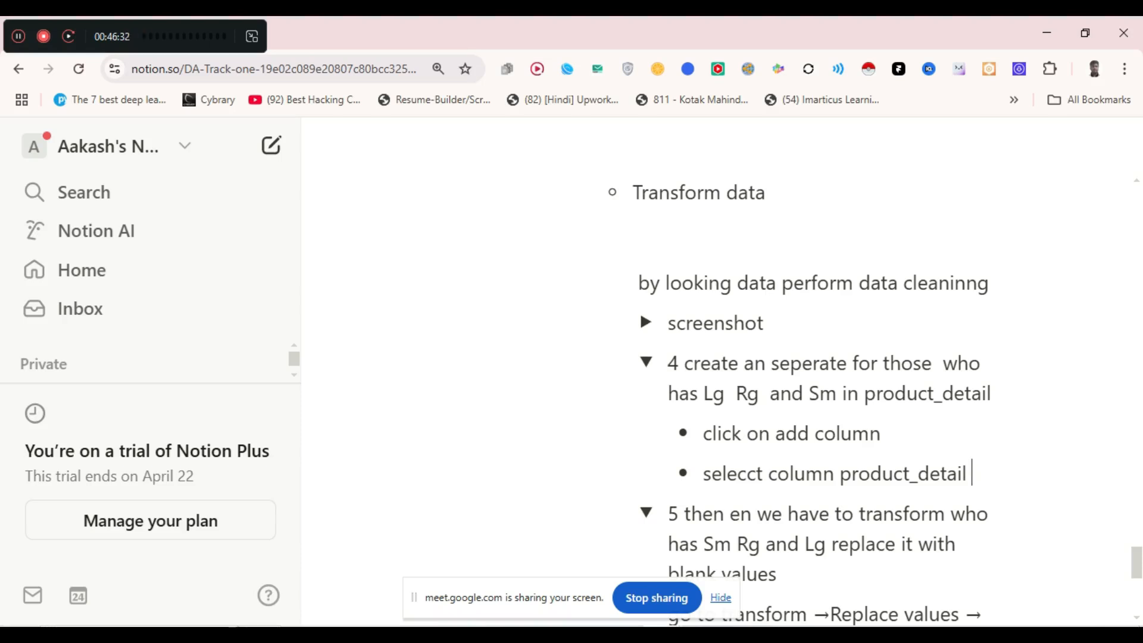
key("shift+Return")
type("co")
type("nditio")
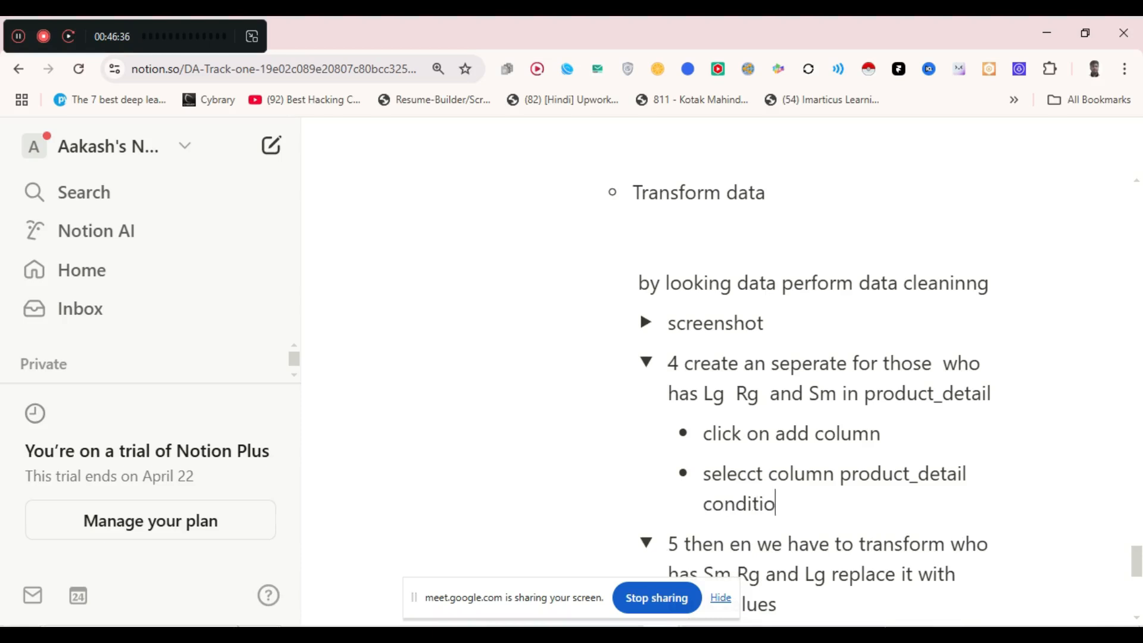
type("nal column")
key("Left")
key("Left")
key("Left")
key("Left")
key("Left")
key("Left")
key("Left")
key("Left")
key("Left")
key("Left")
key("Left")
key("Left")
key("Left")
key("Left")
key("Left")
key("Left")
key("Left")
key("Left")
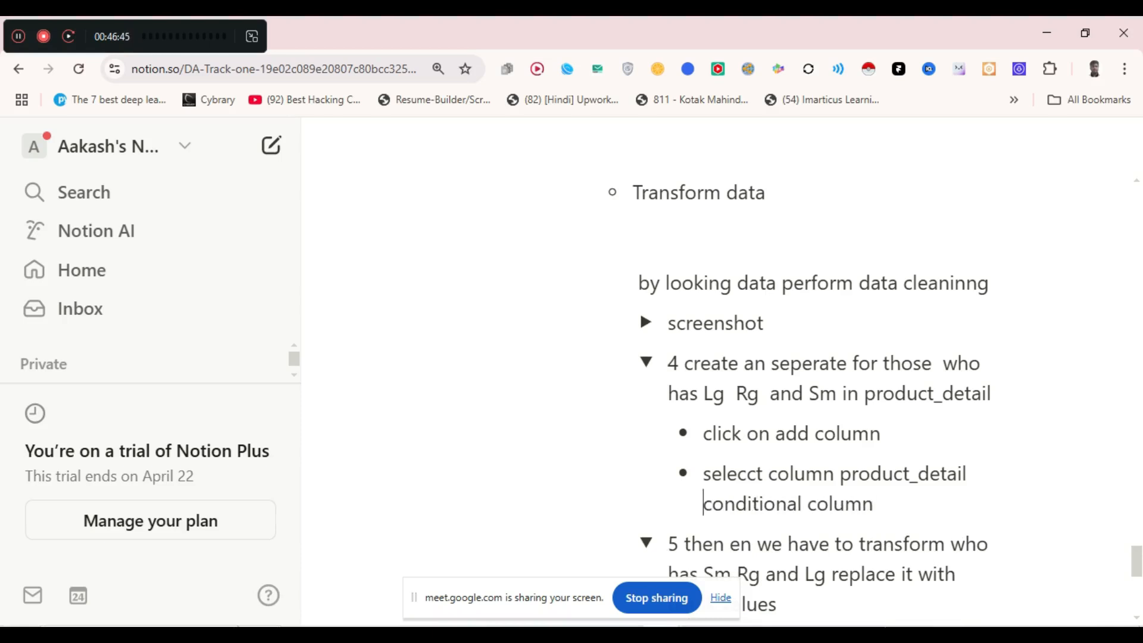
key("shift+Right")
key("shift+Right")
key("shift+Right")
key("shift+Right")
key("shift+Right")
key("shift+Right")
key("shift+Right")
key("shift+Right")
key("shift+Right")
key("shift+Right")
key("shift+Right")
key("shift+Right")
key("shift+Right")
key("shift+Right")
key("shift+Right")
key("shift+Right")
key("shift+Right")
key("shift+Right")
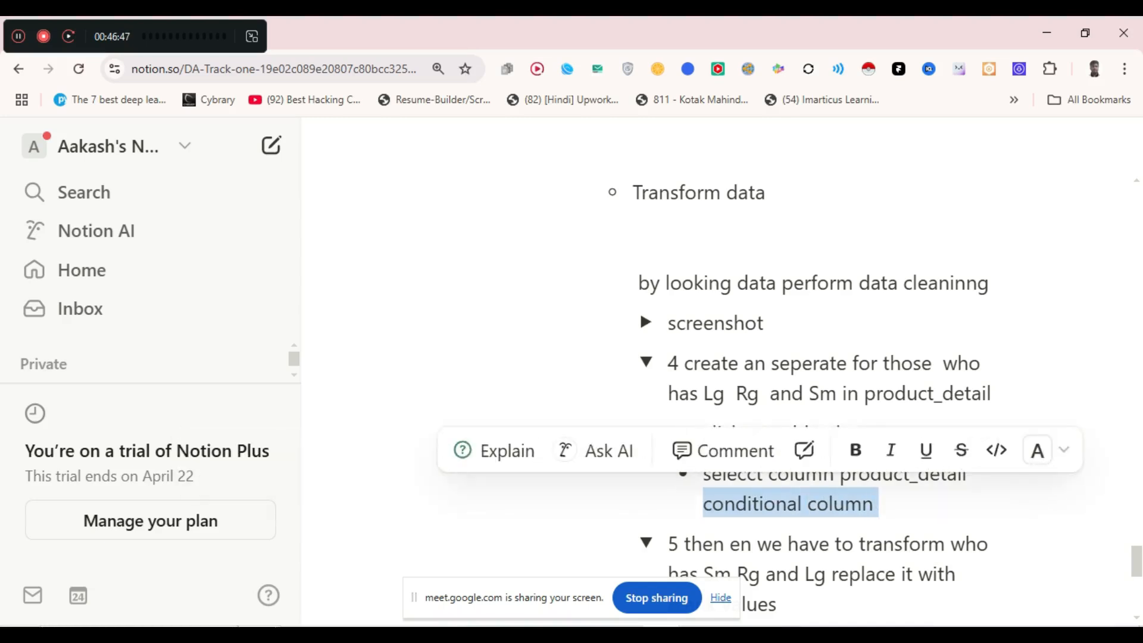
- Undo an accidental deletion and expand the new untitled toggle
key("Delete")
key("Delete")
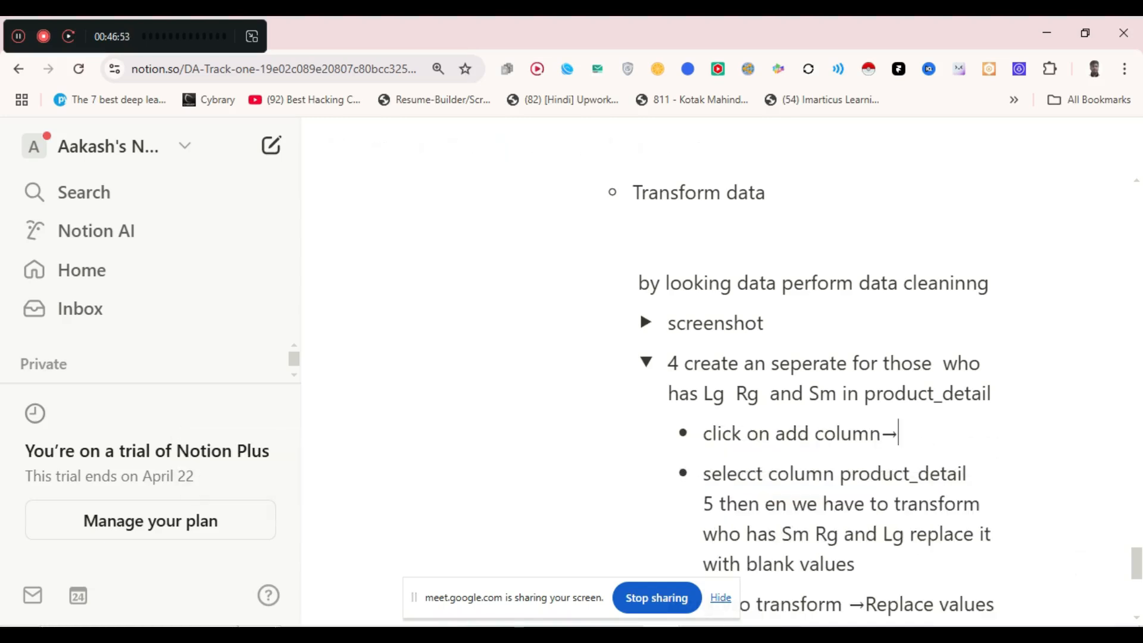
key("ctrl+z")
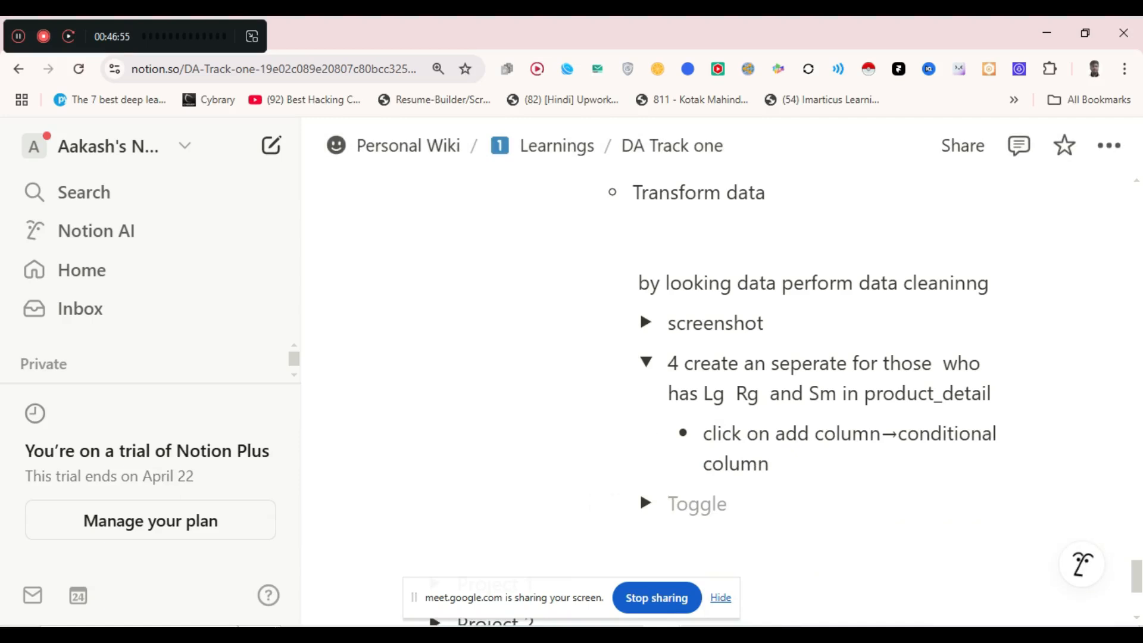
left_click(646, 503)
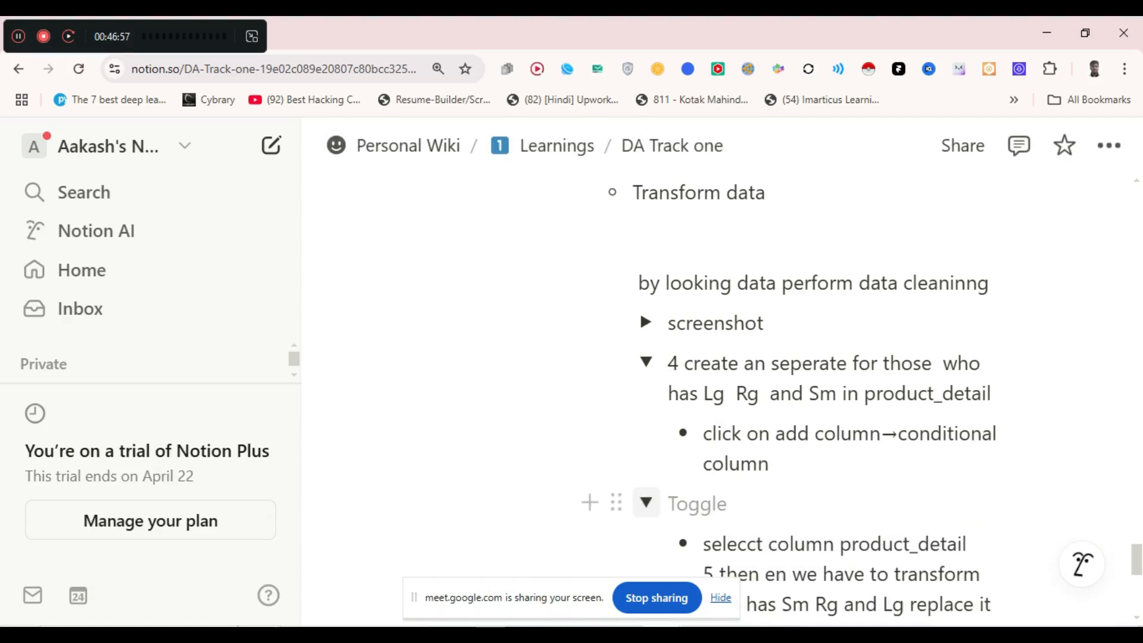
left_click(646, 504)
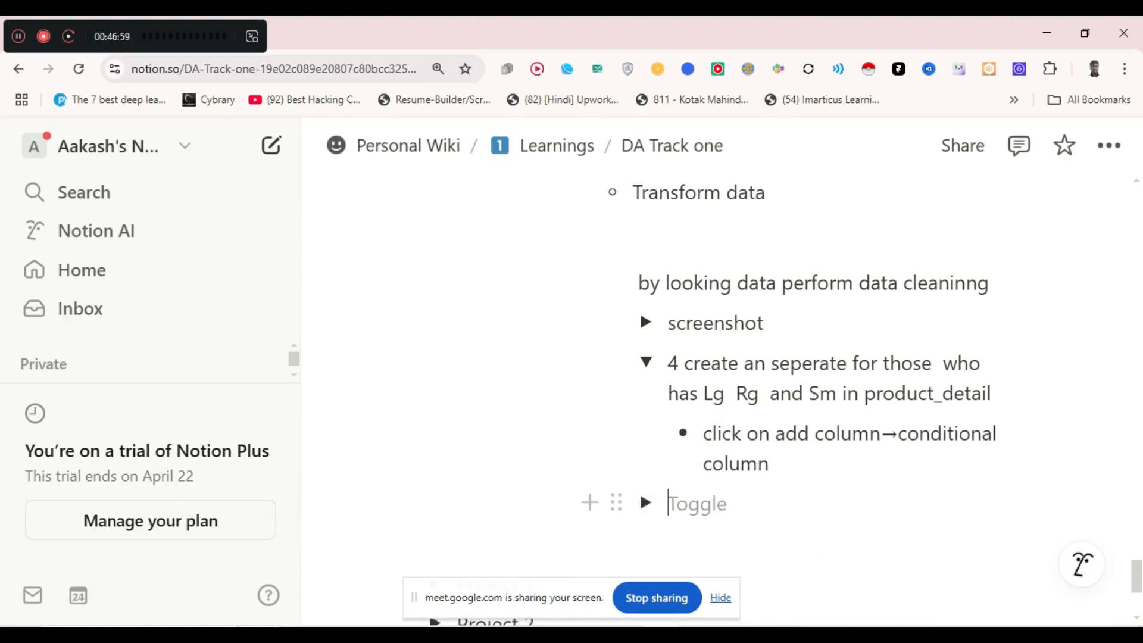
left_click(646, 503)
scroll(710, 512, "down", 4)
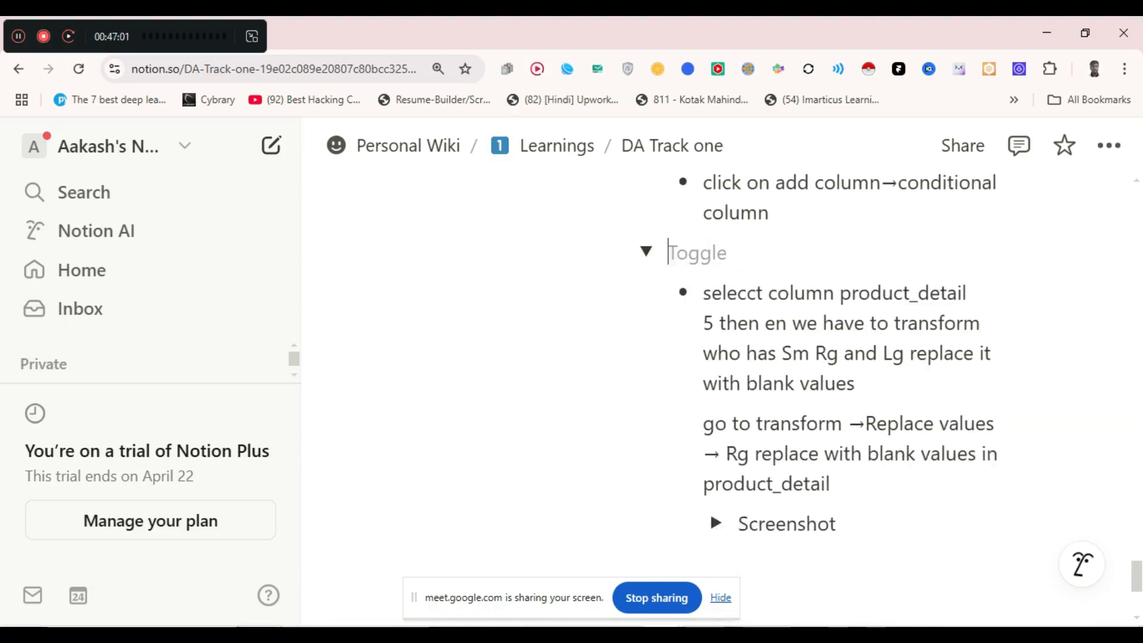
scroll(710, 512, "up", 3)
- Title the toggle 'Replacing in product_detail lg,Rg and Sm with blank values' and collapse it
type("Re")
type("le")
key("BackSpace")
key("BackSpace")
type("placing in product")
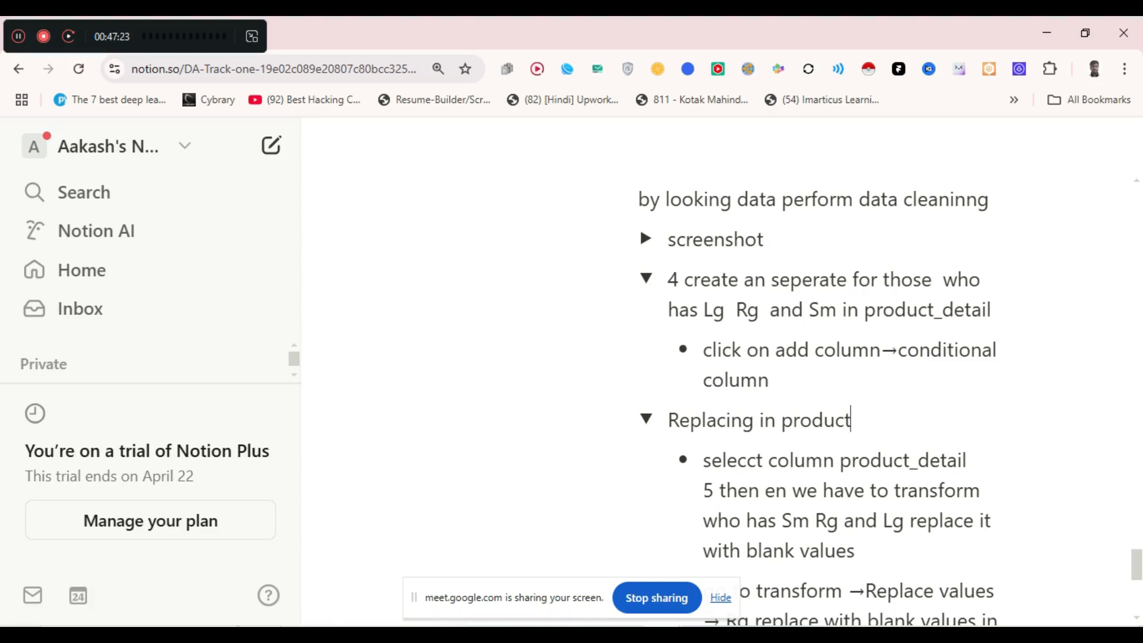
type("_detail lg")
type(",Rg and")
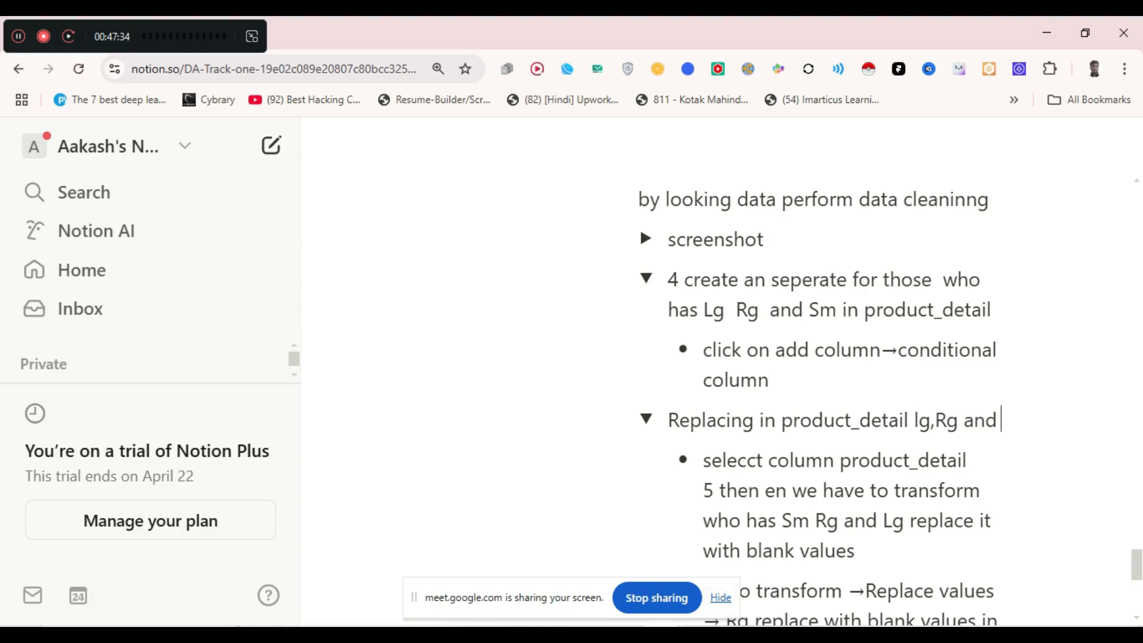
type(" Sm w")
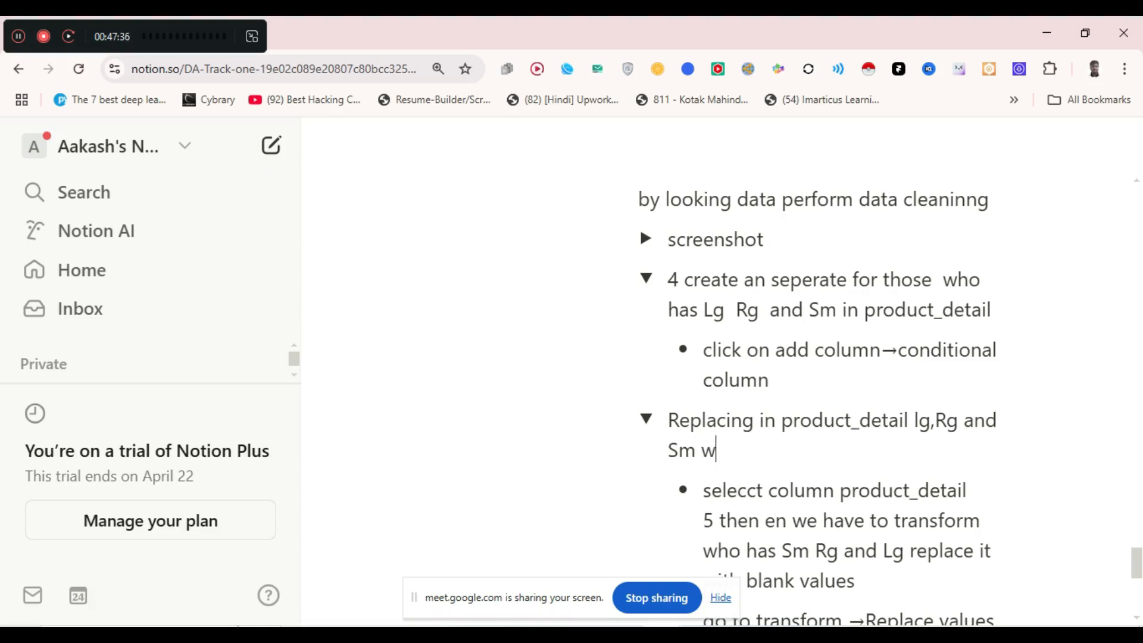
type("ith bla")
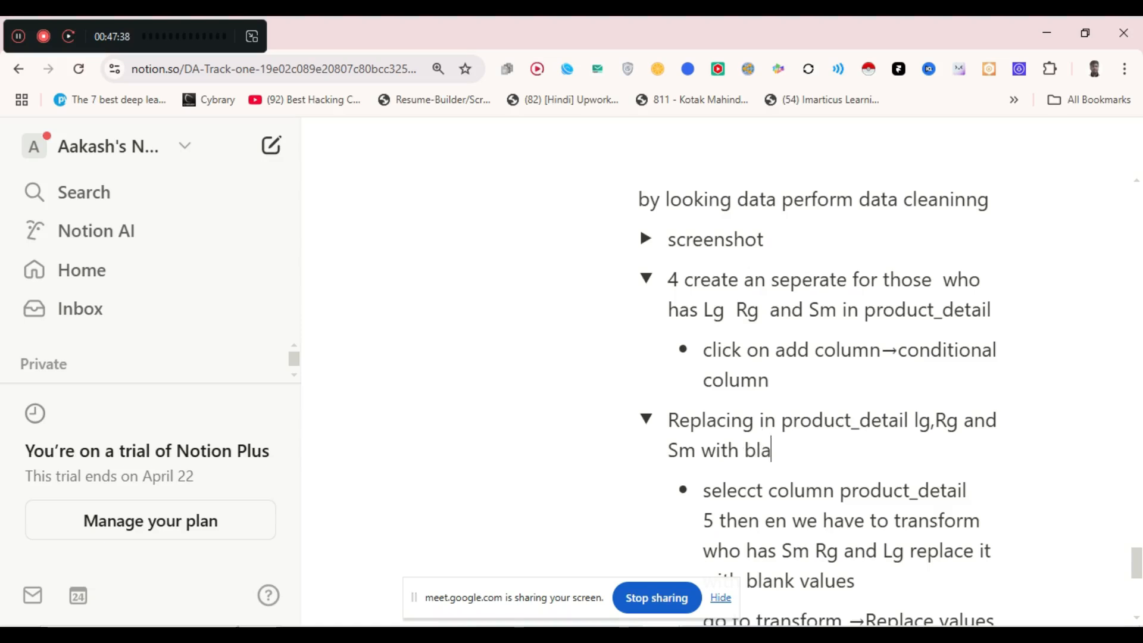
type("nk values")
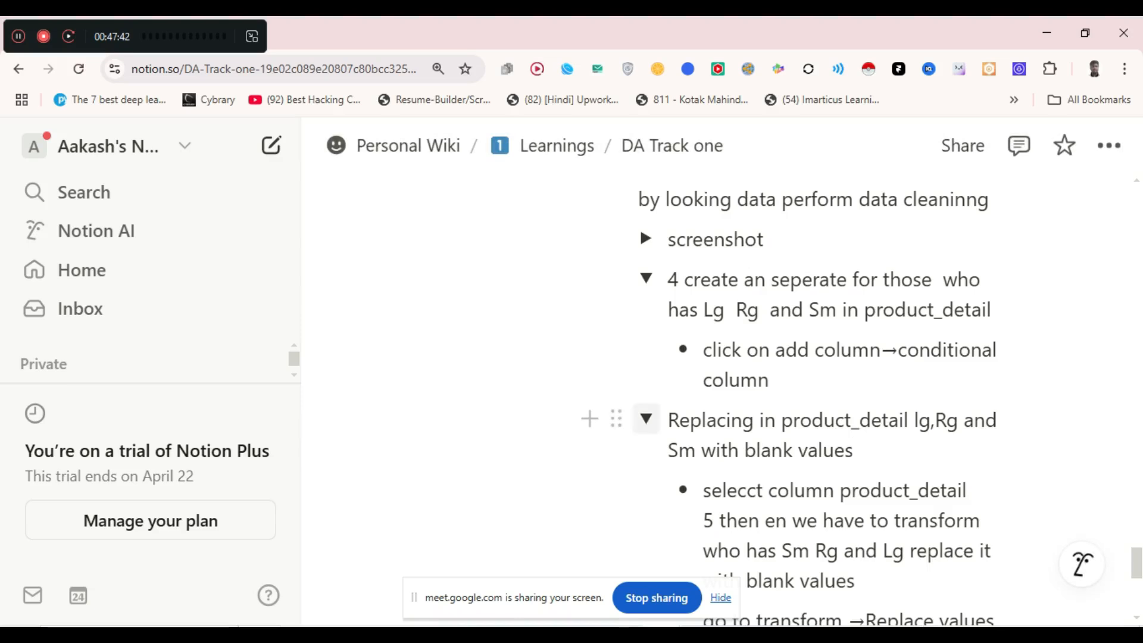
left_click(646, 419)
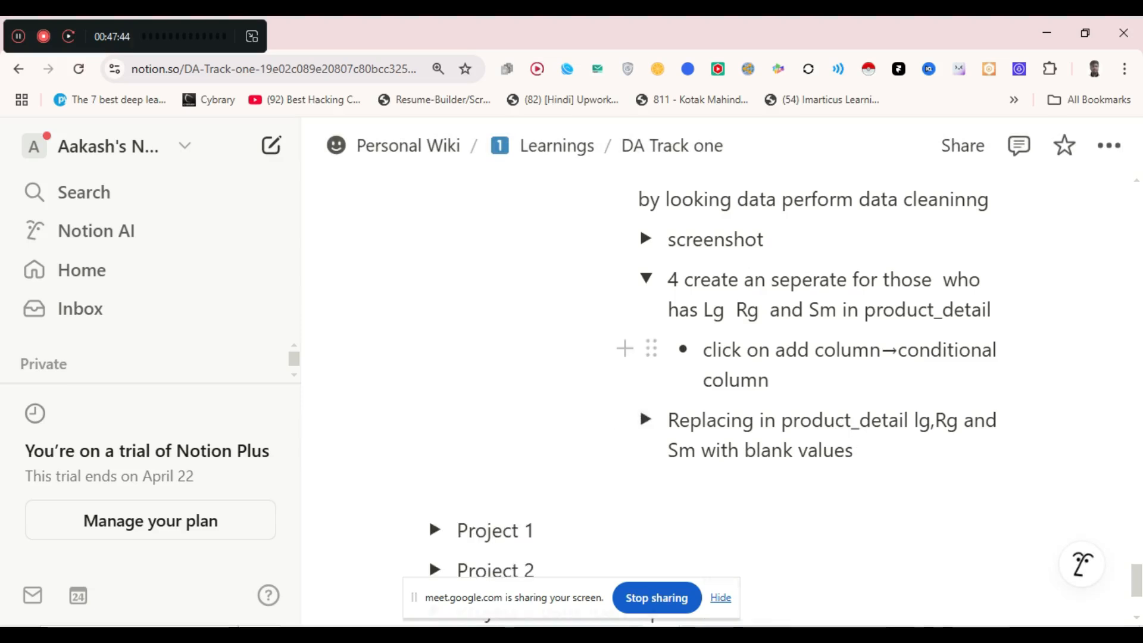
left_click(770, 380)
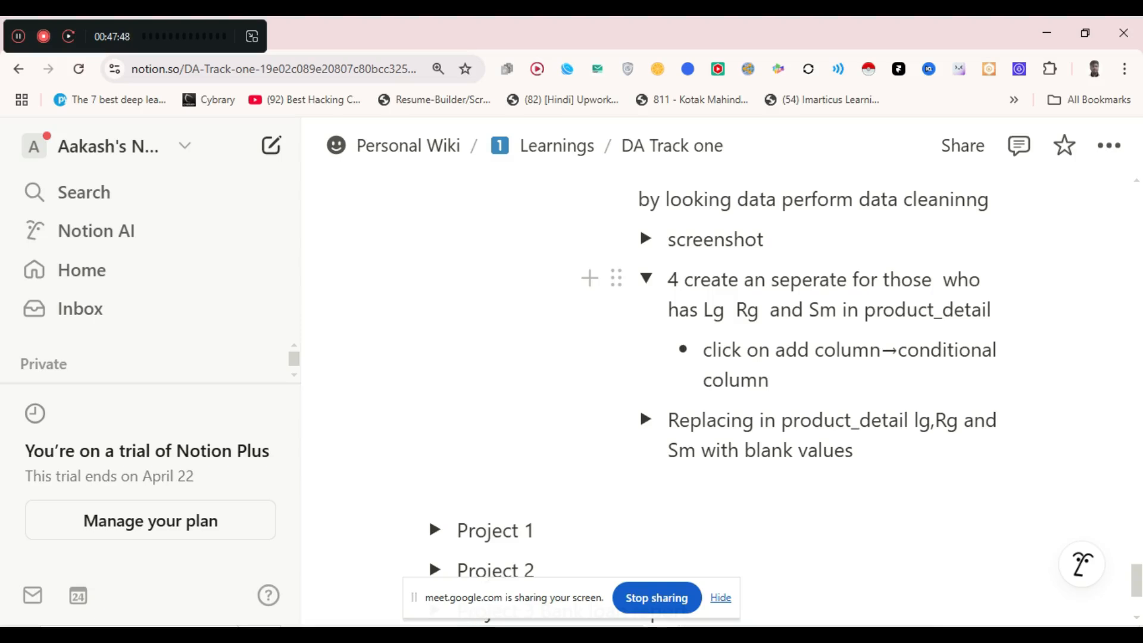
- Add the bullet 'if product_details contains Lg then Large' below the conditional column note
left_click(824, 350)
left_click(882, 349)
left_click(770, 380)
key("Return")
type("i")
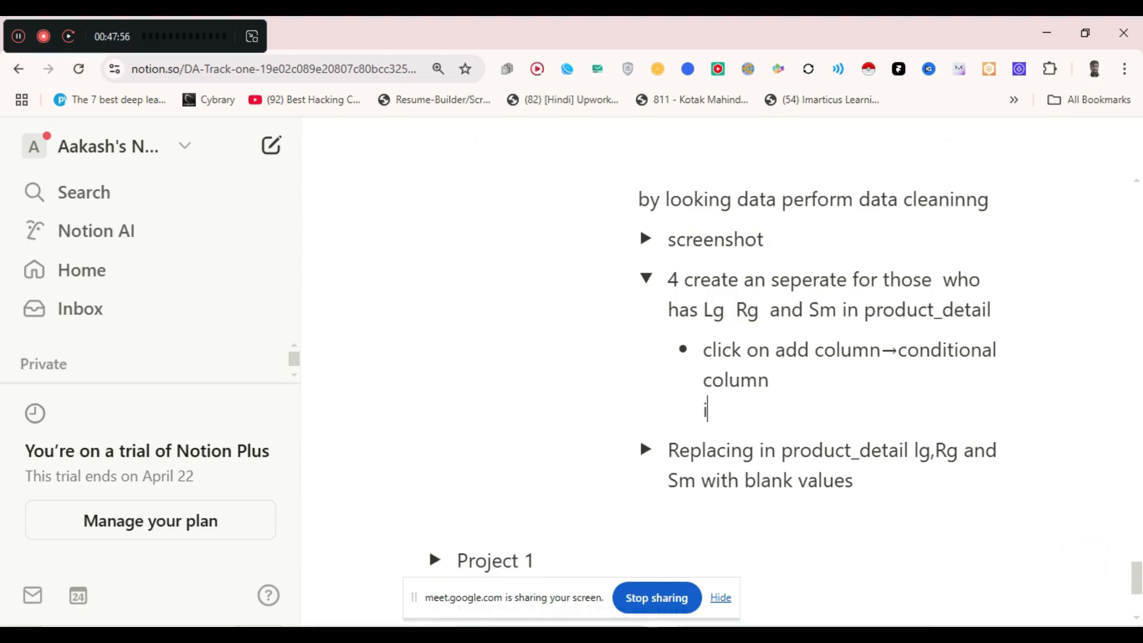
type("f pro")
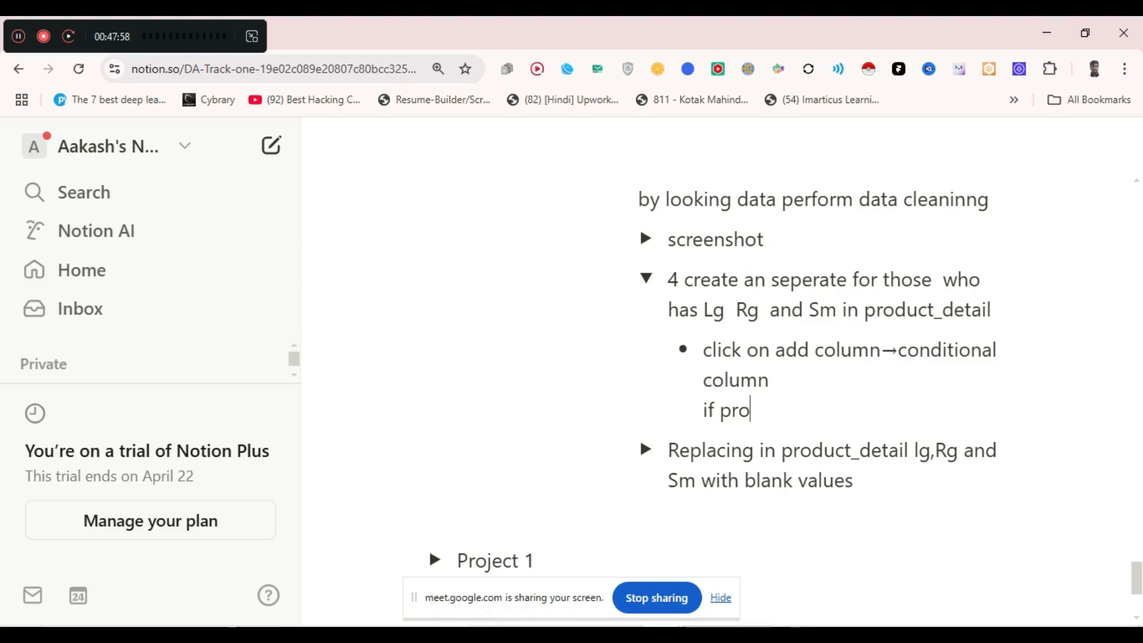
type("duct_+")
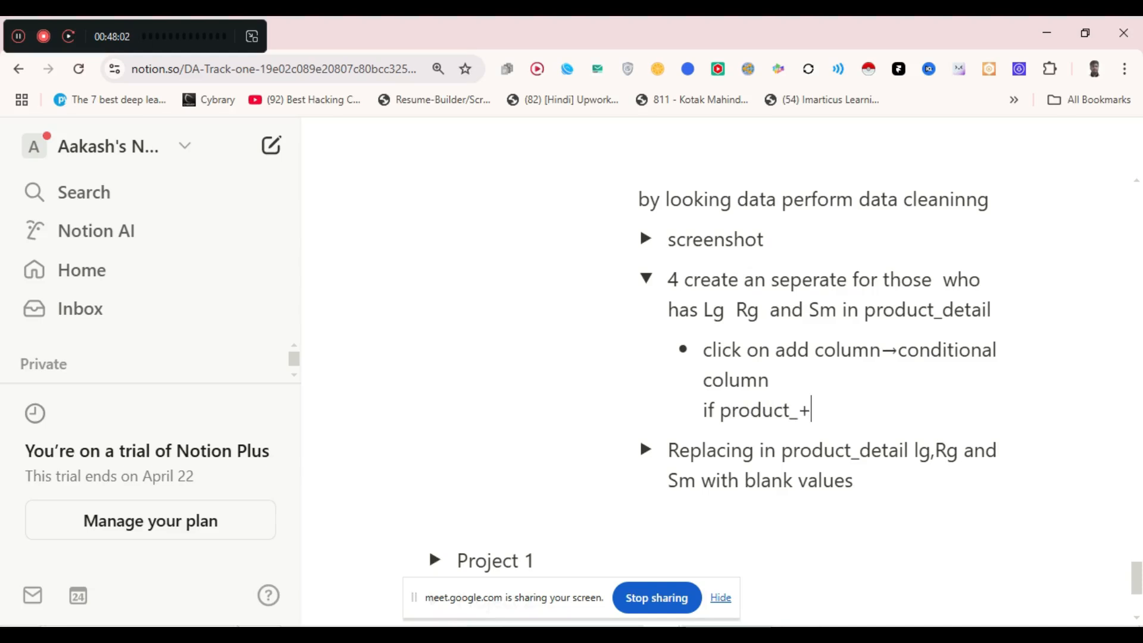
key("BackSpace")
type("details contains")
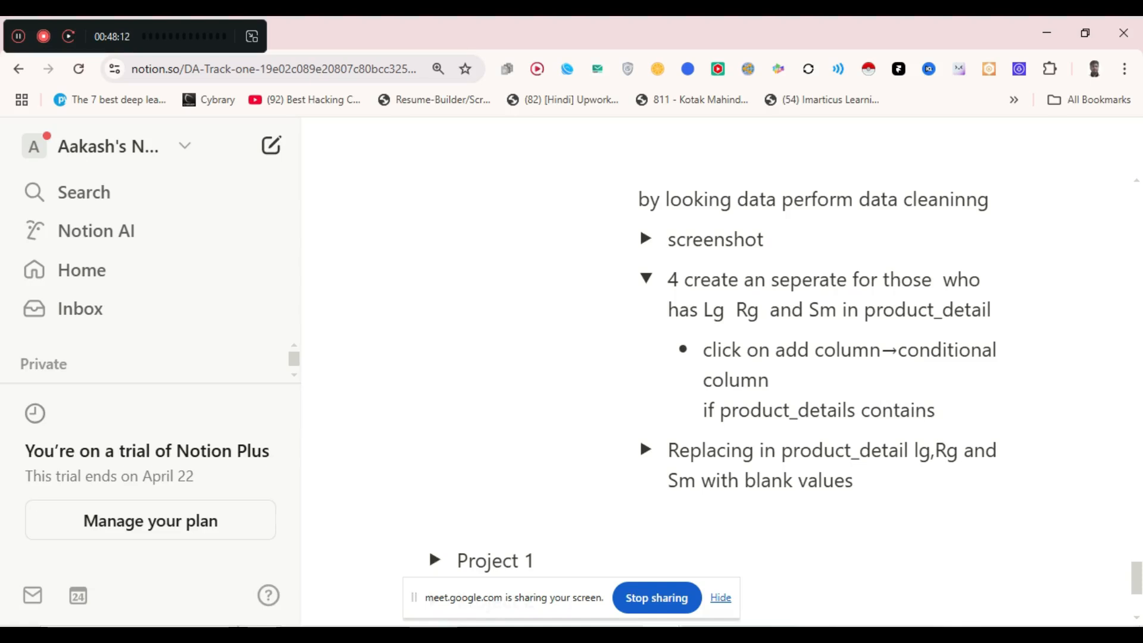
type(" LG")
key("BackSpace")
key("BackSpace")
type("g then")
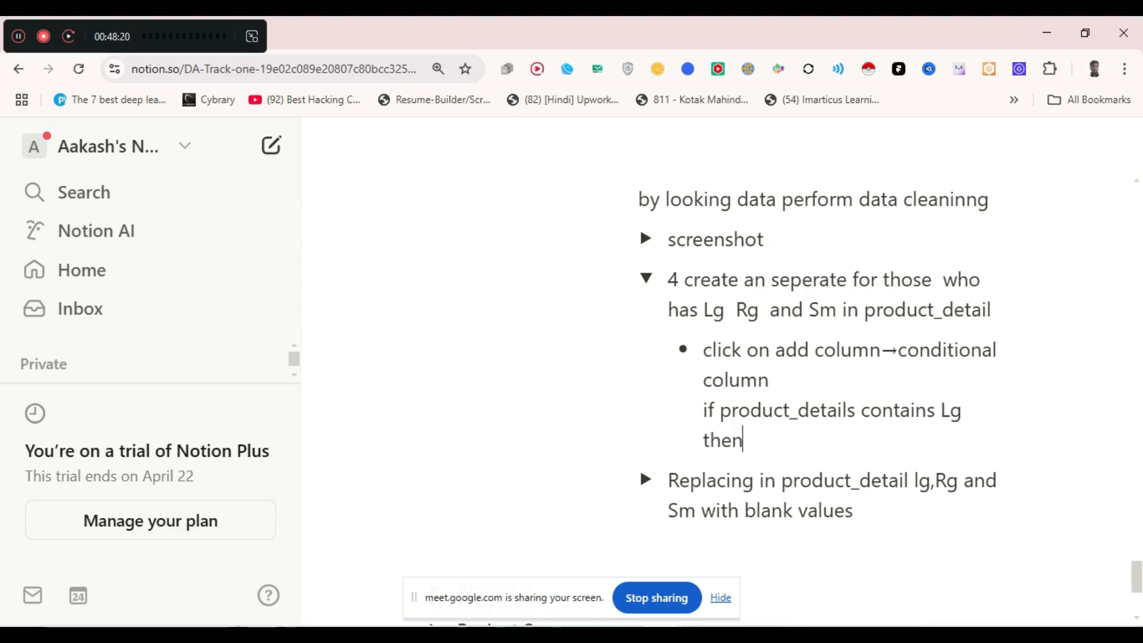
type(" la")
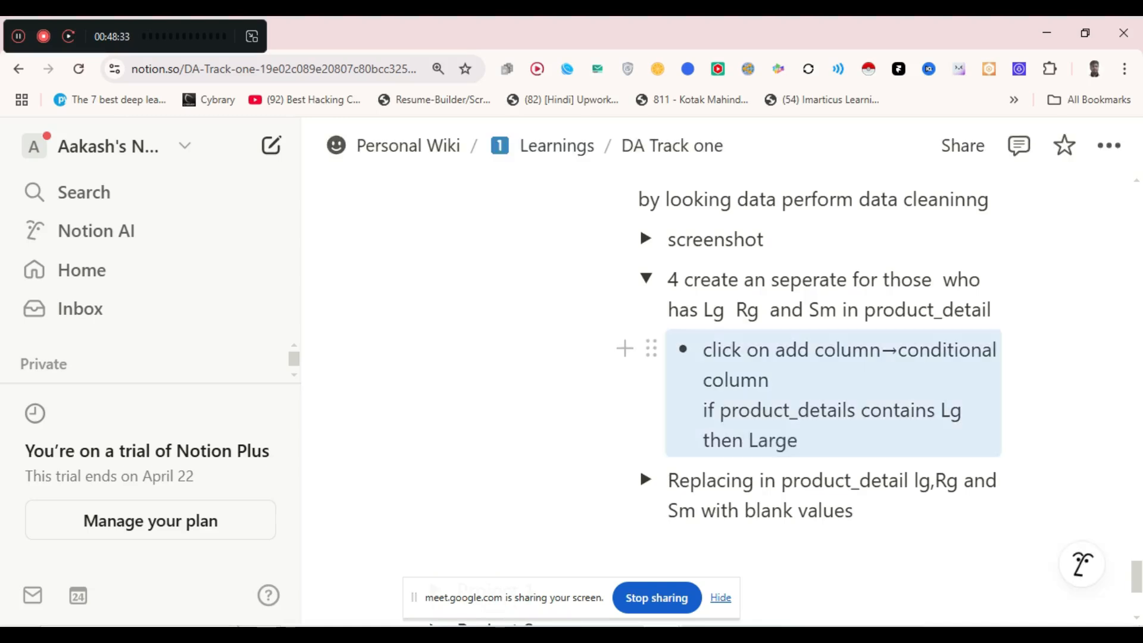
left_click(704, 410)
type("-")
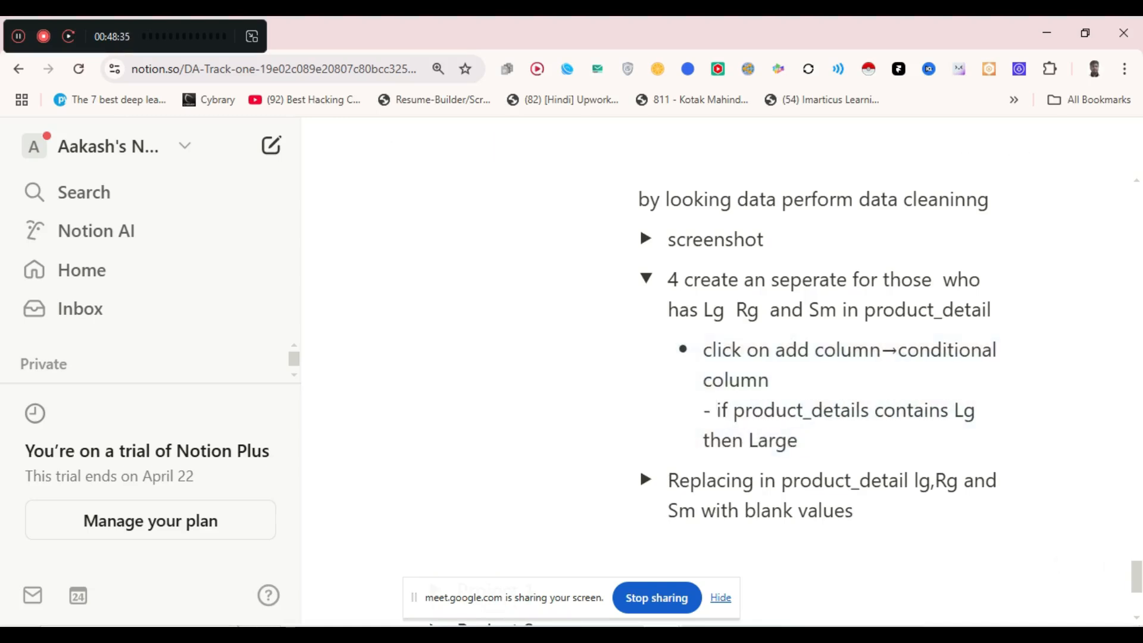
- Copy the Lg condition into two more bullets and change the second to Rg
left_click_drag(717, 410, 797, 441)
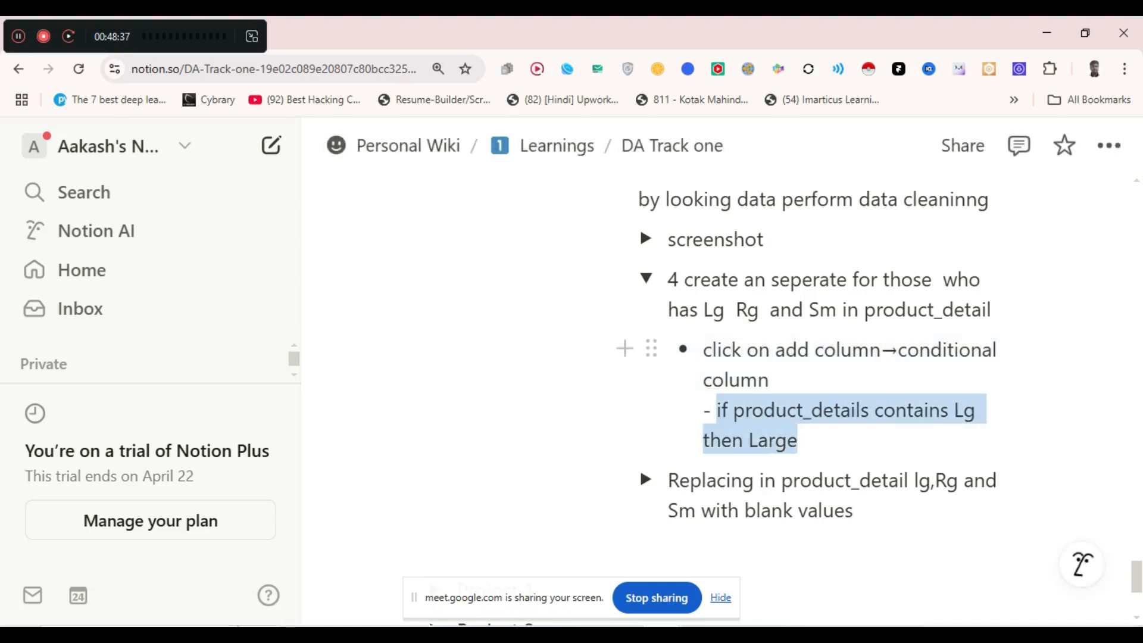
key("ctrl+c")
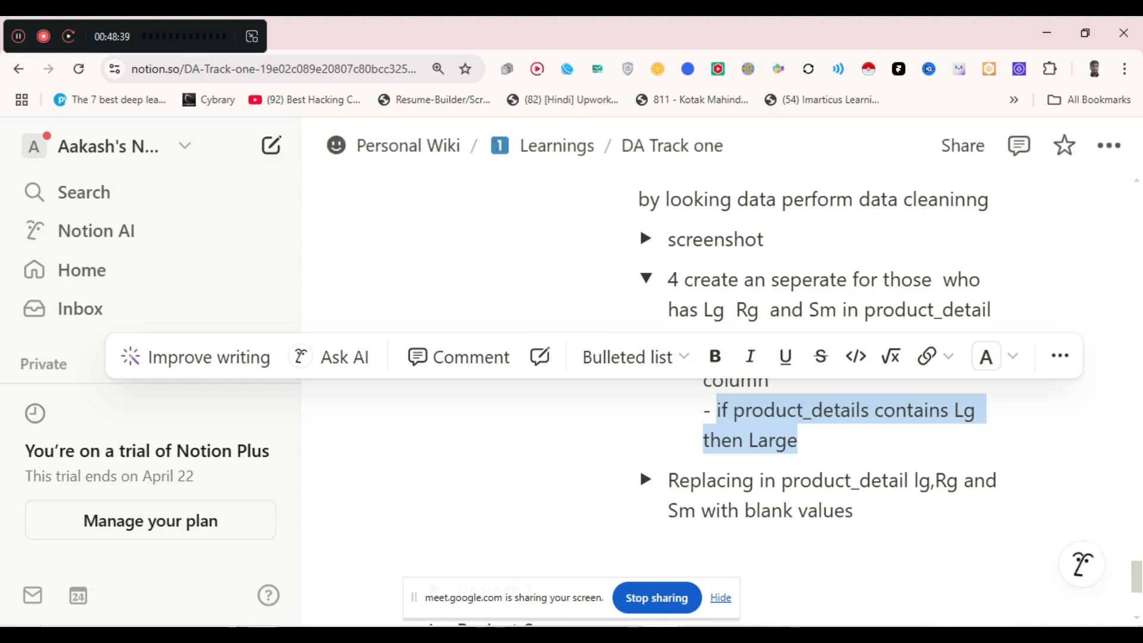
left_click(799, 440)
key("Return")
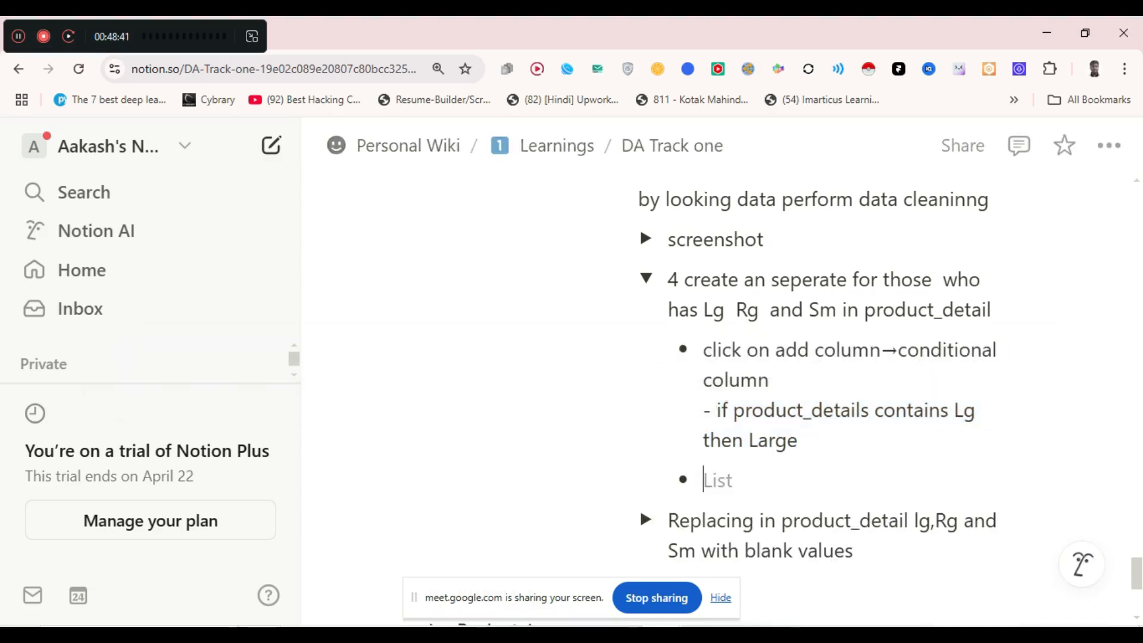
key("ctrl+v")
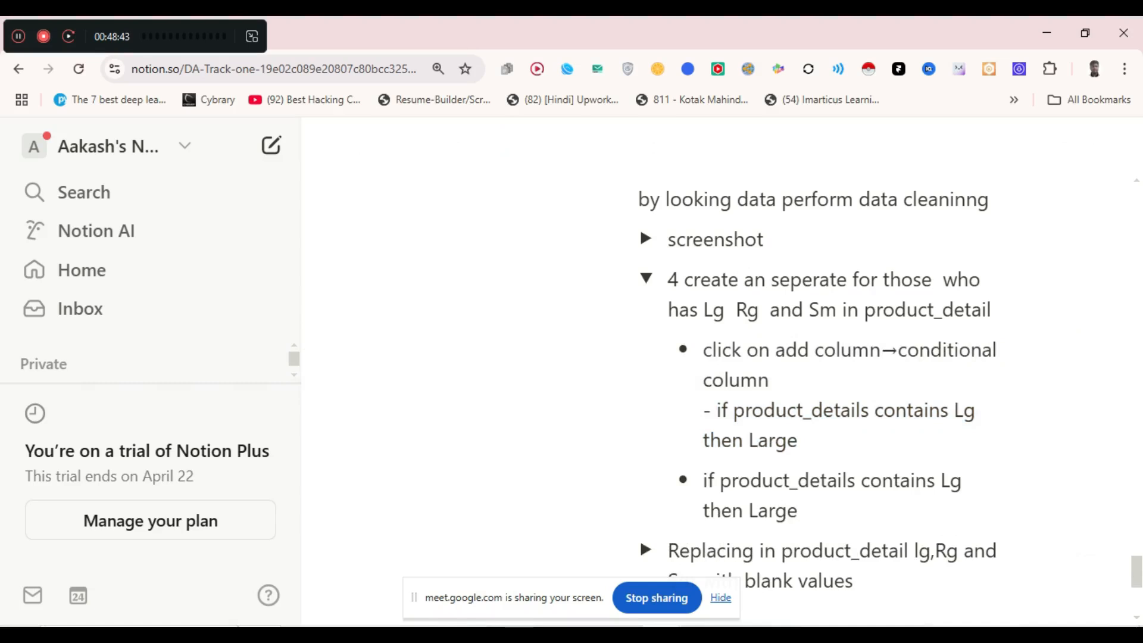
key("Return")
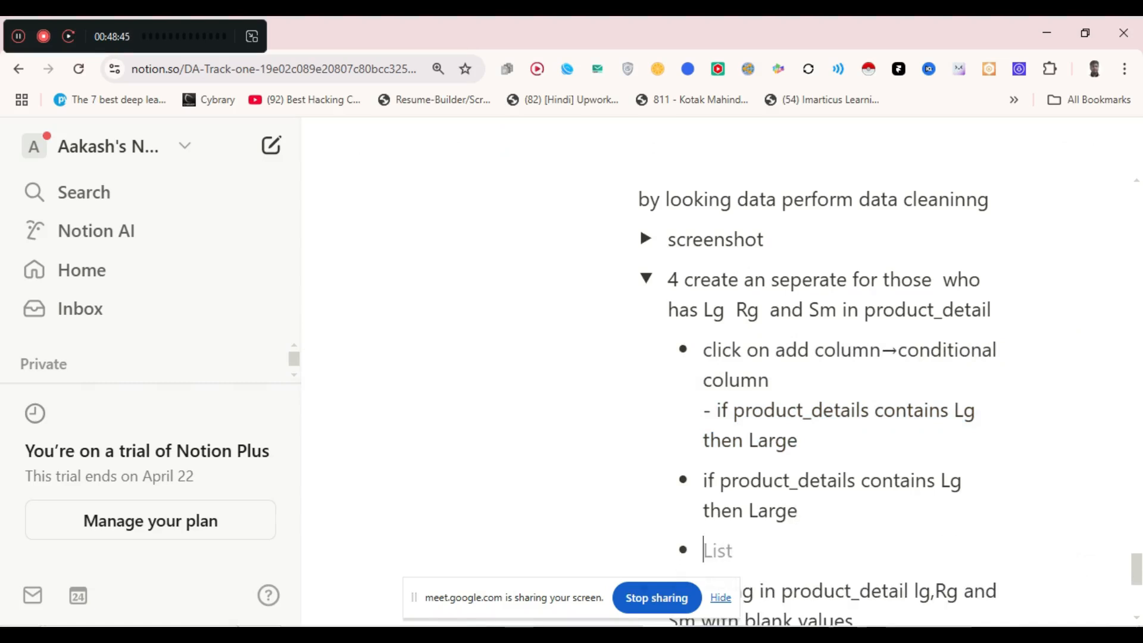
key("ctrl+v")
key("BackSpace")
type("R")
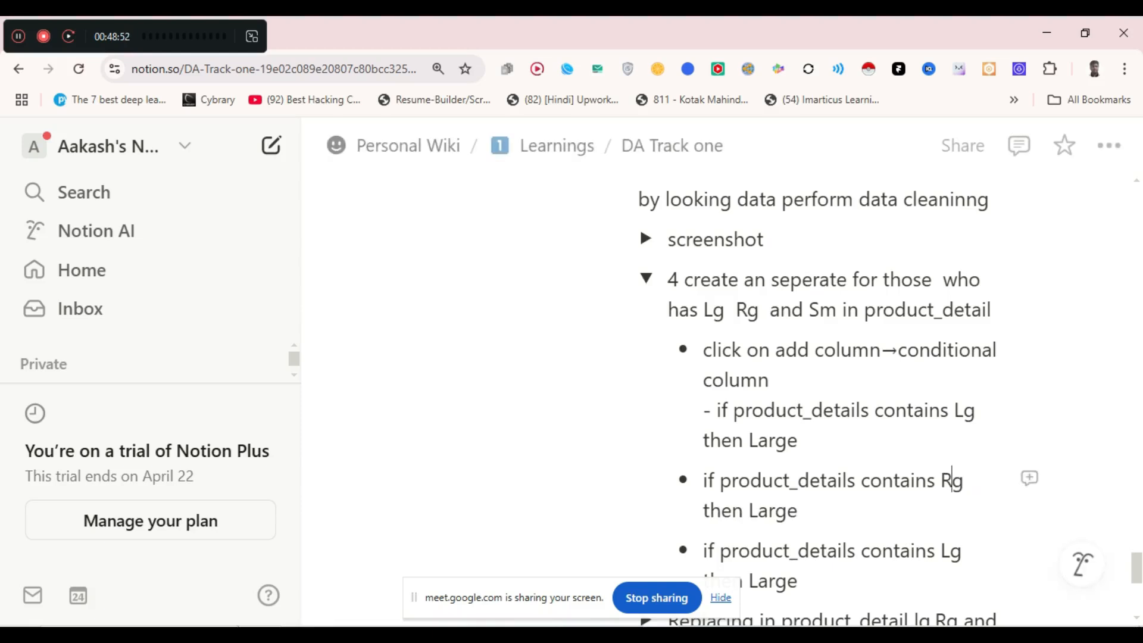
- Edit the copied bullets so Sm maps to Small and Rg maps to Regular
scroll(891, 402, "down", 2)
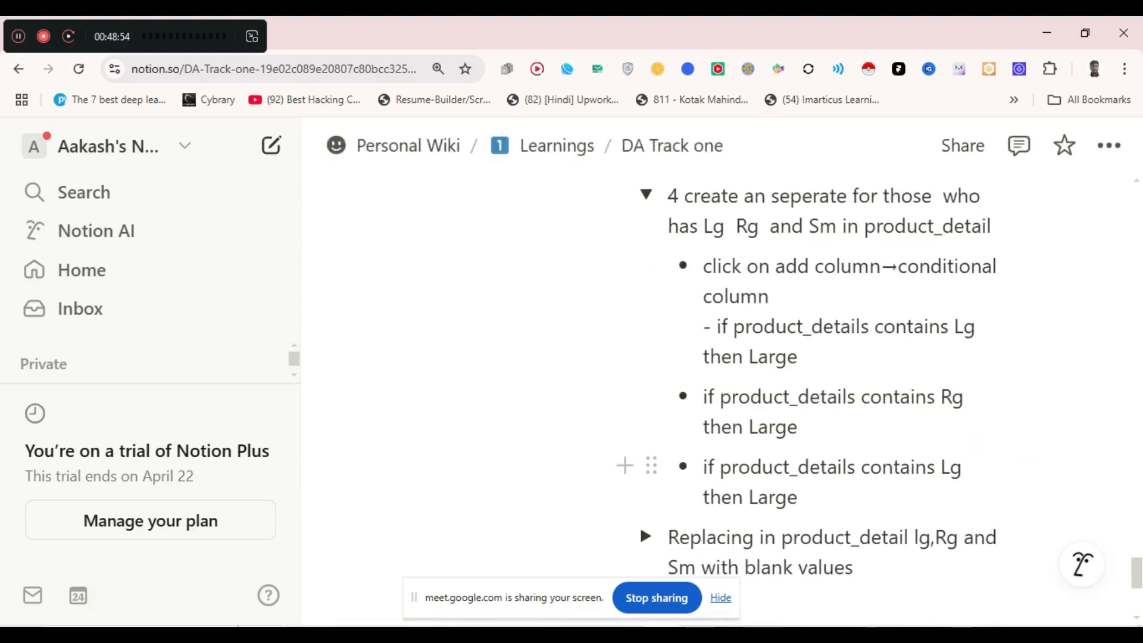
left_click_drag(963, 468, 941, 468)
type("SM")
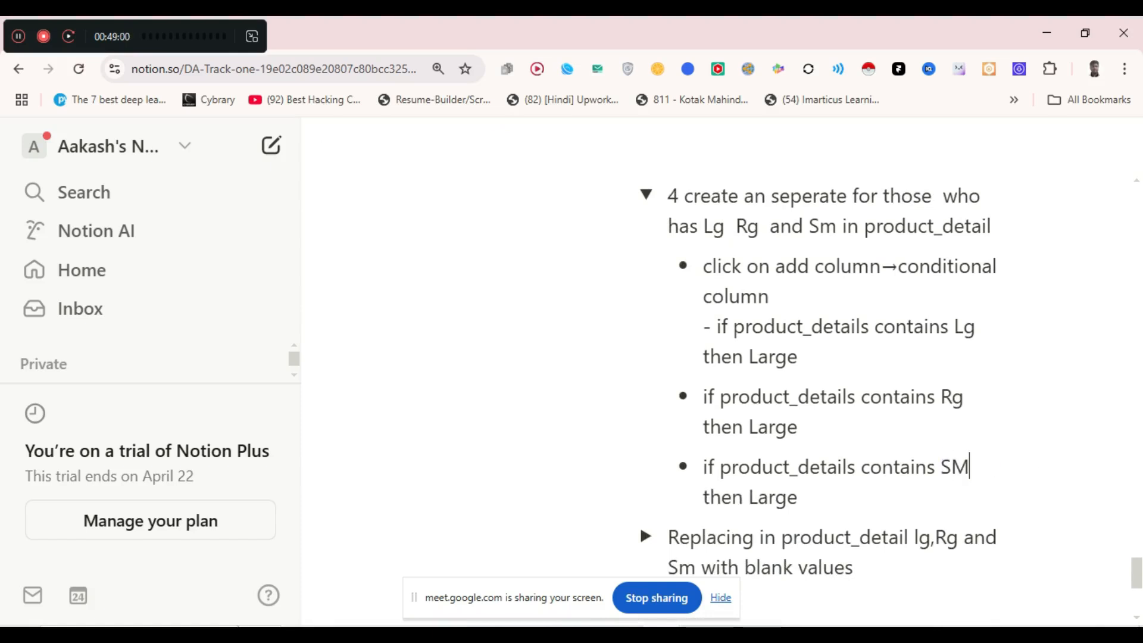
key("BackSpace")
type("m")
left_click_drag(800, 498, 748, 498)
type("Small")
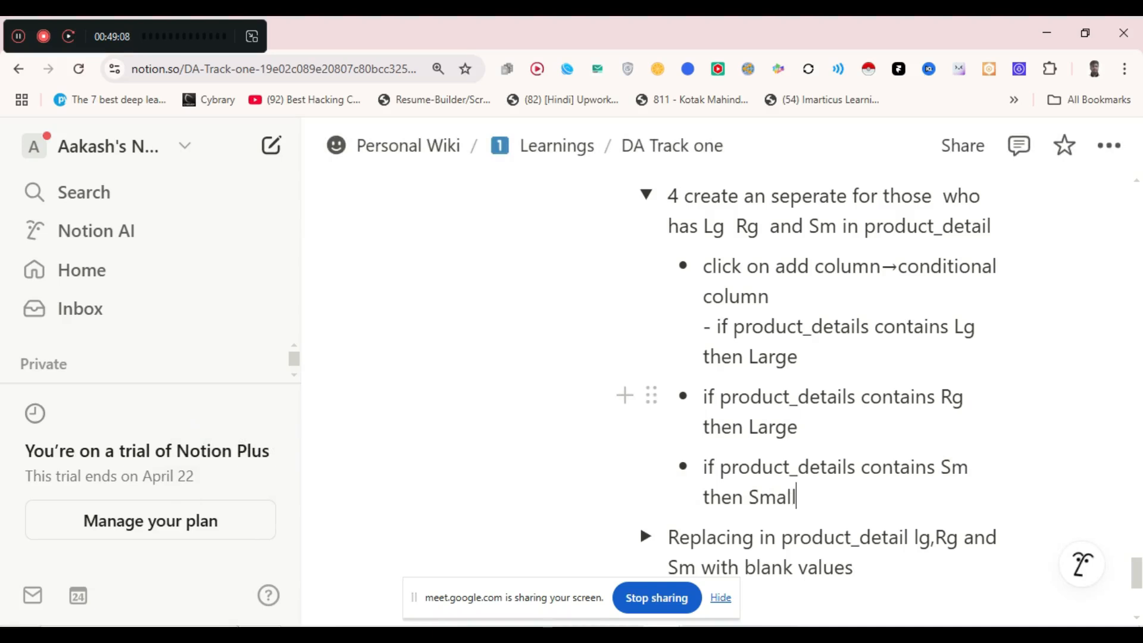
left_click_drag(798, 427, 748, 427)
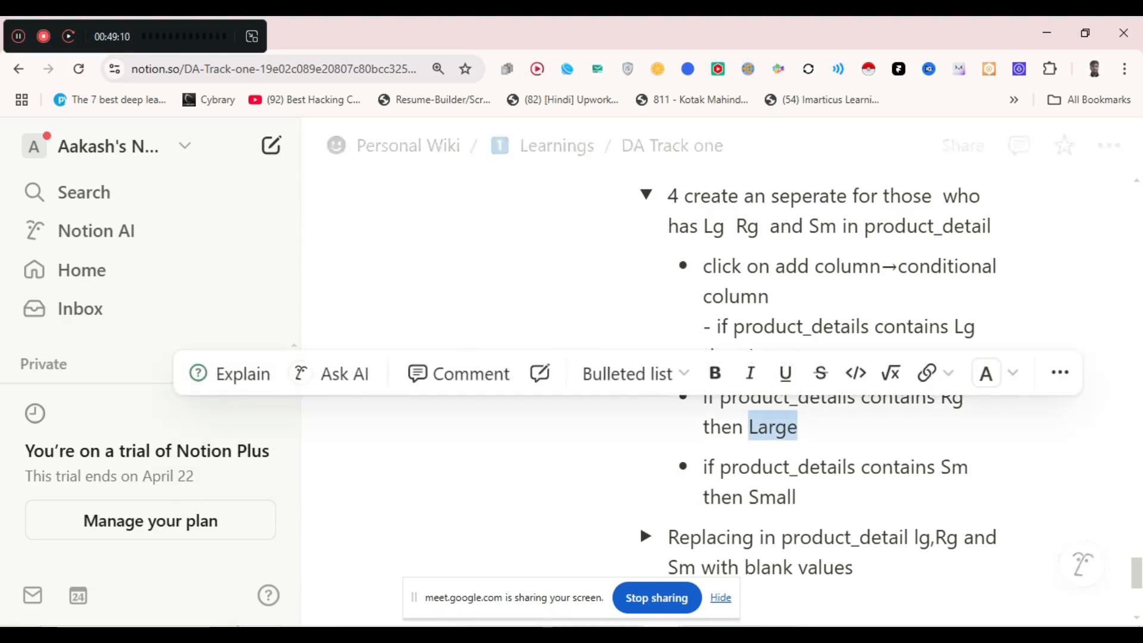
type("Regula")
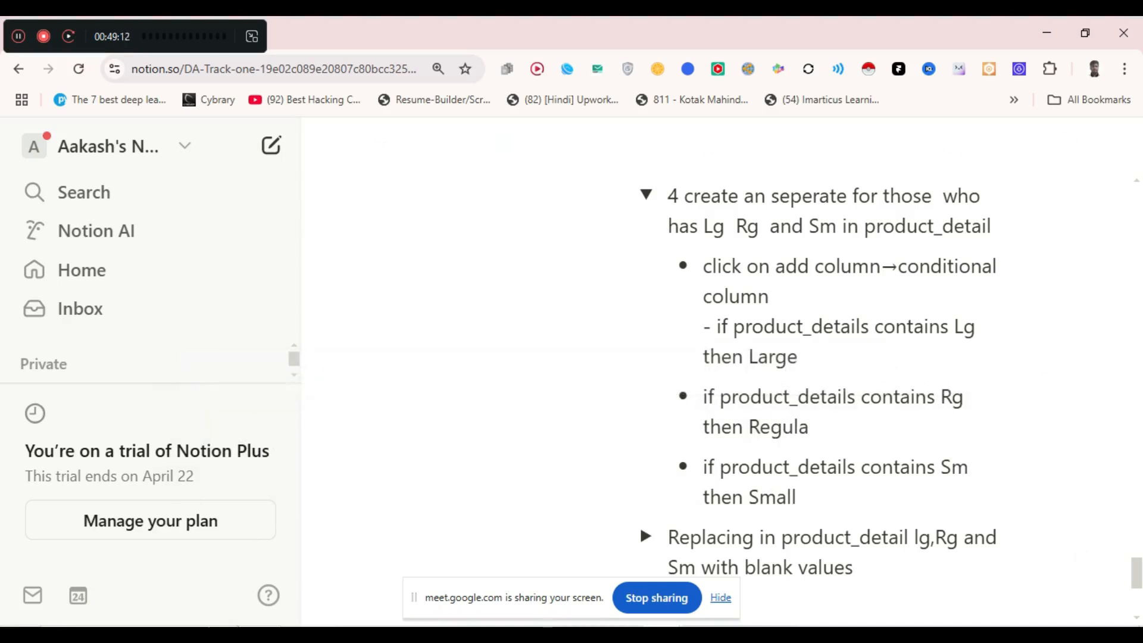
type("r")
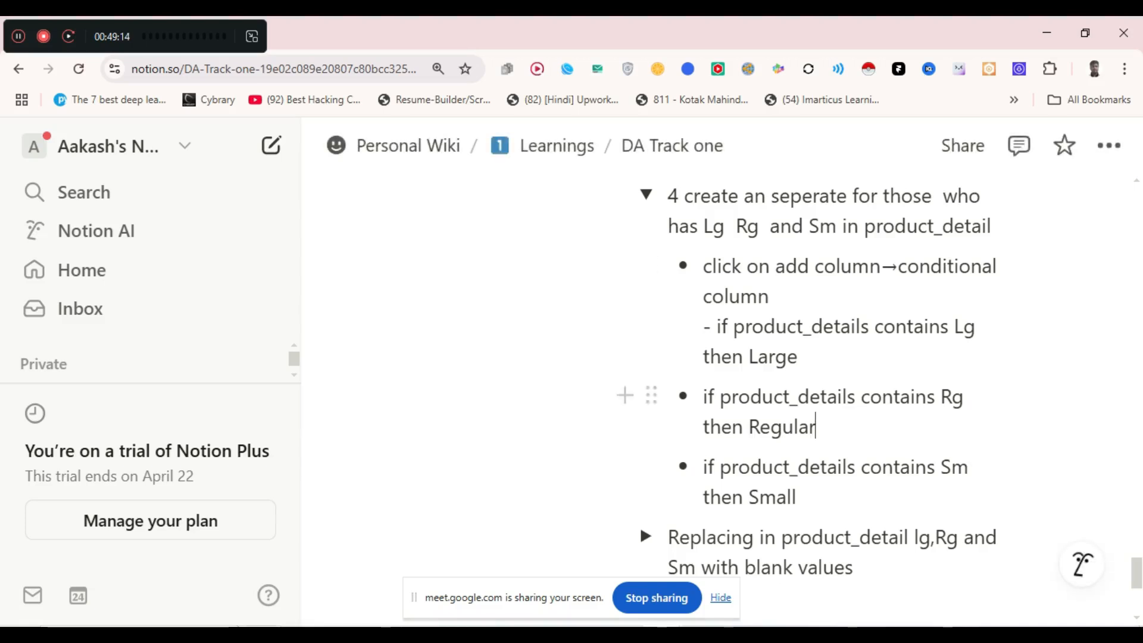
scroll(822, 387, "up", 1)
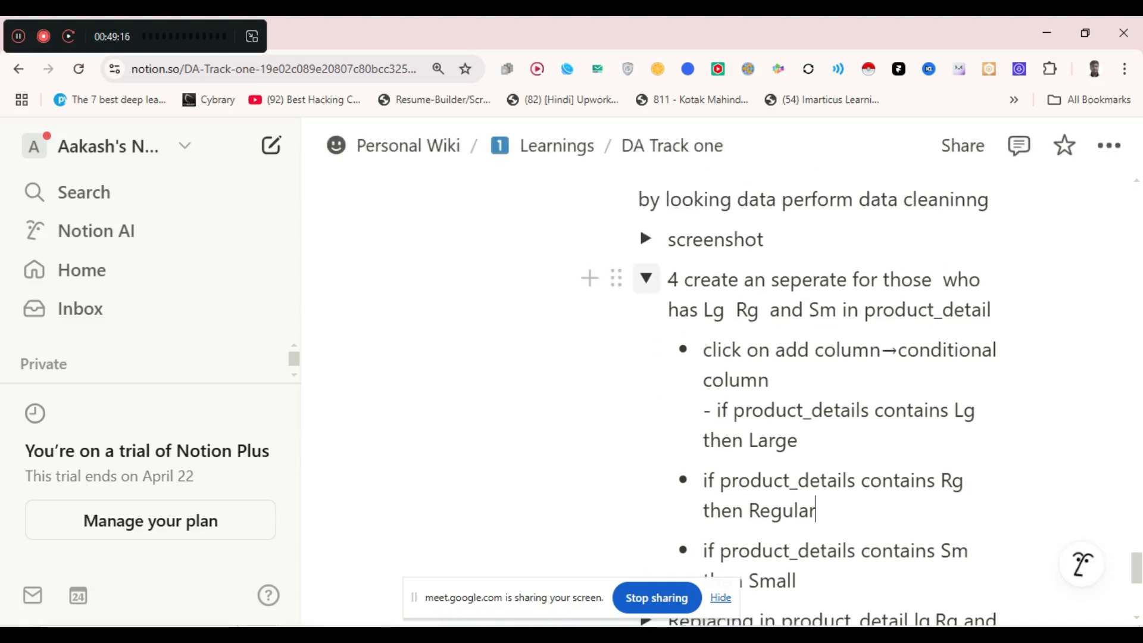
- Collapse the step 4 conditional column notes and scroll back up to the intro
left_click(646, 278)
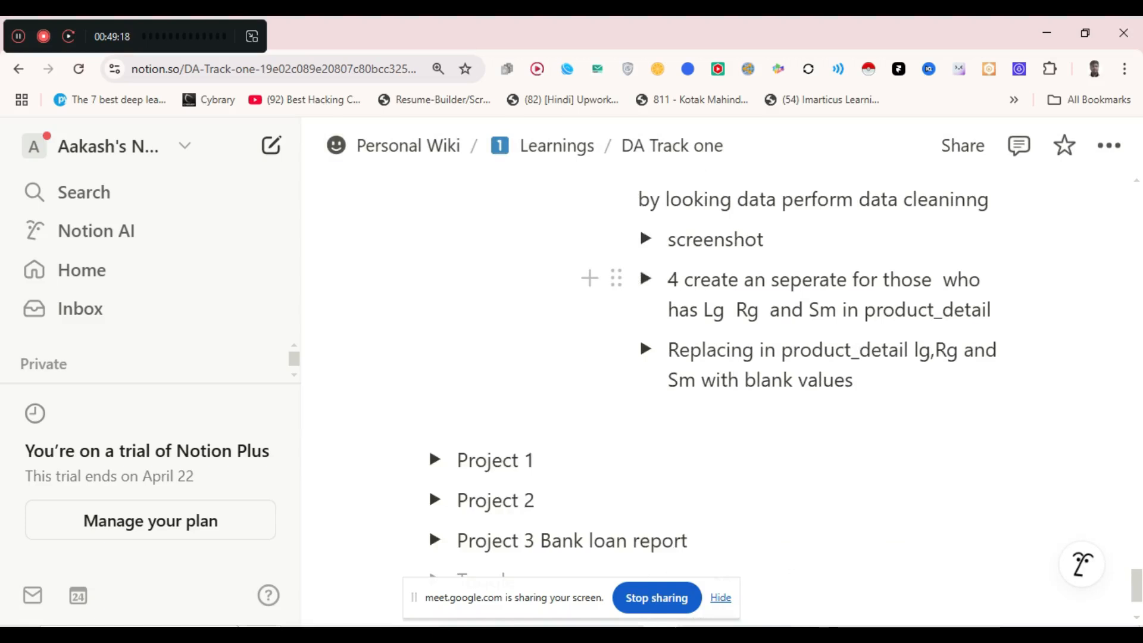
scroll(640, 337, "up", 5)
scroll(655, 387, "up", 8)
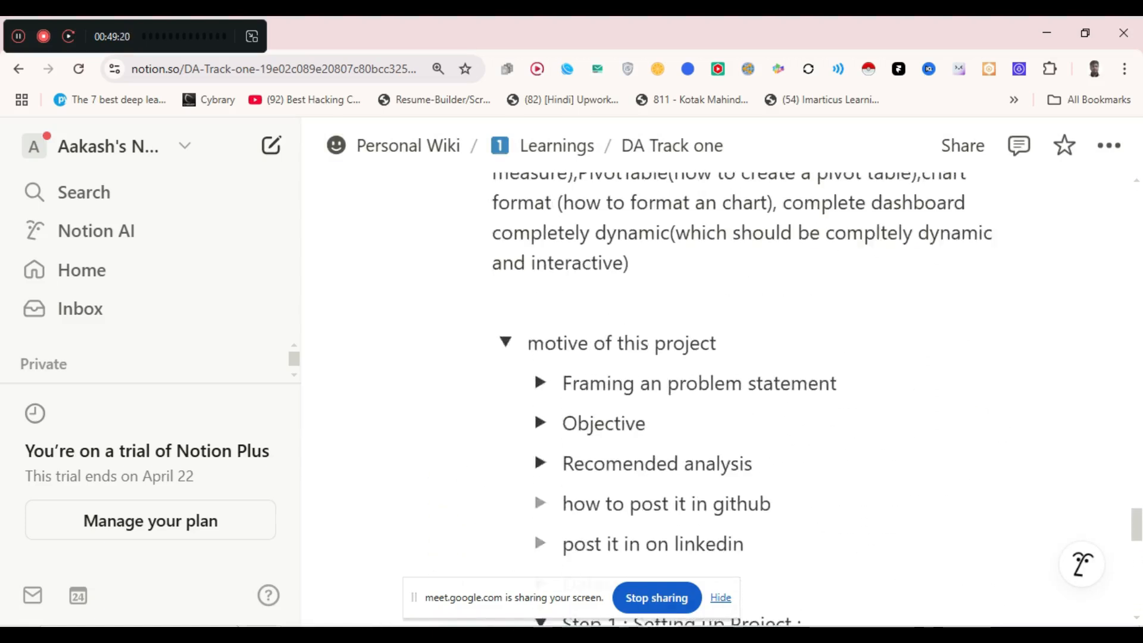
- Add a 'Prompts' toggle below the intro paragraph, expanded with an empty line inside
left_click(625, 387)
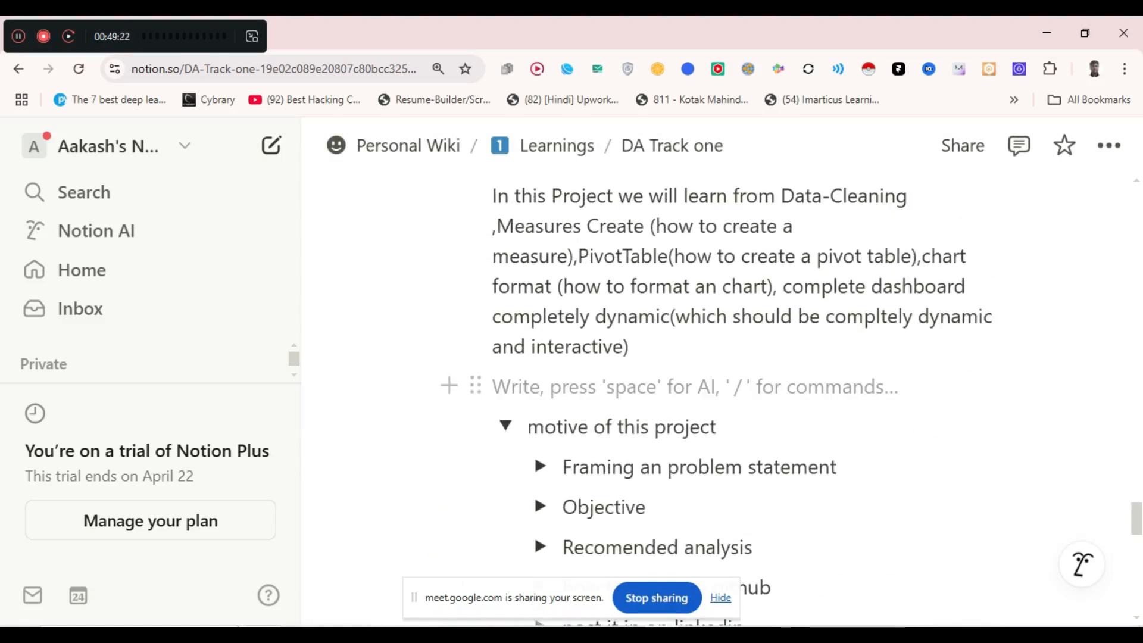
type("/to")
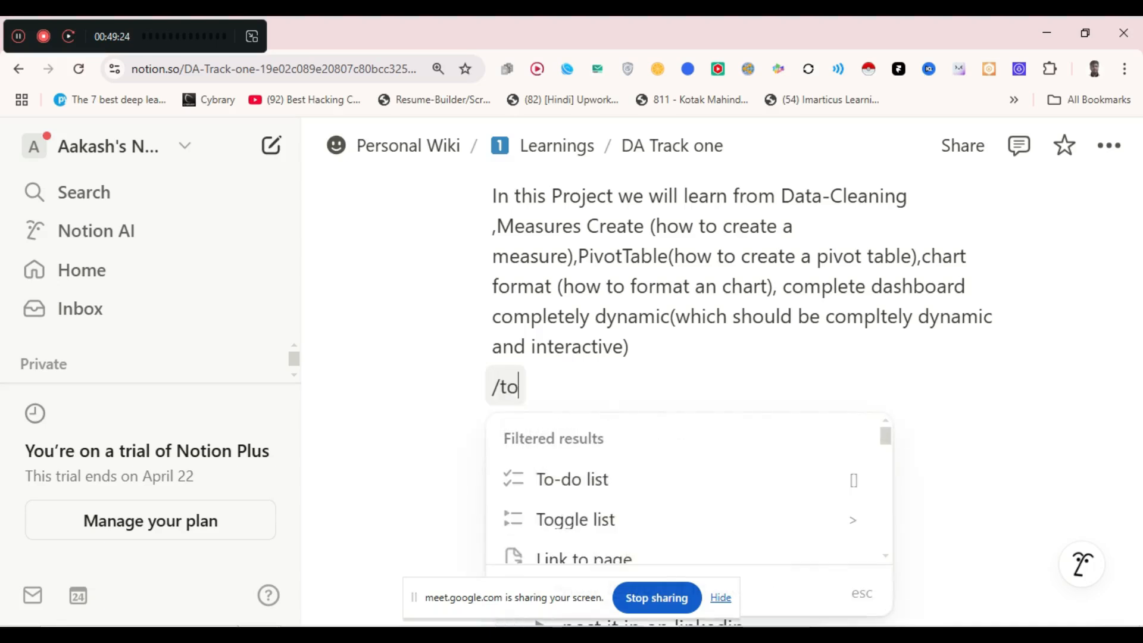
key("Down")
key("Return")
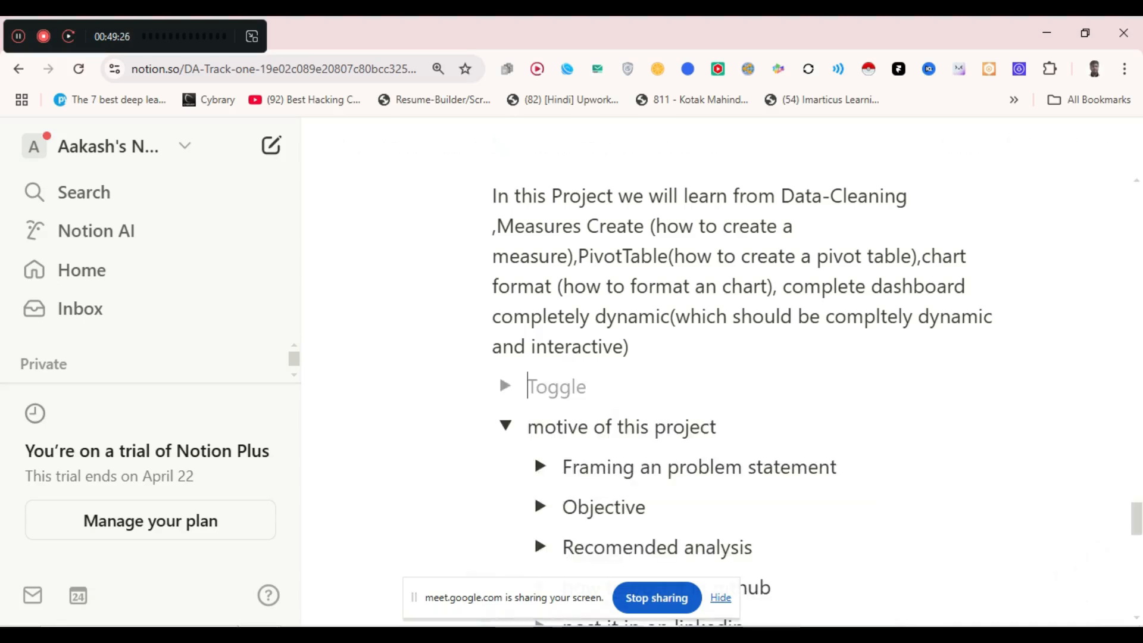
type("Prom")
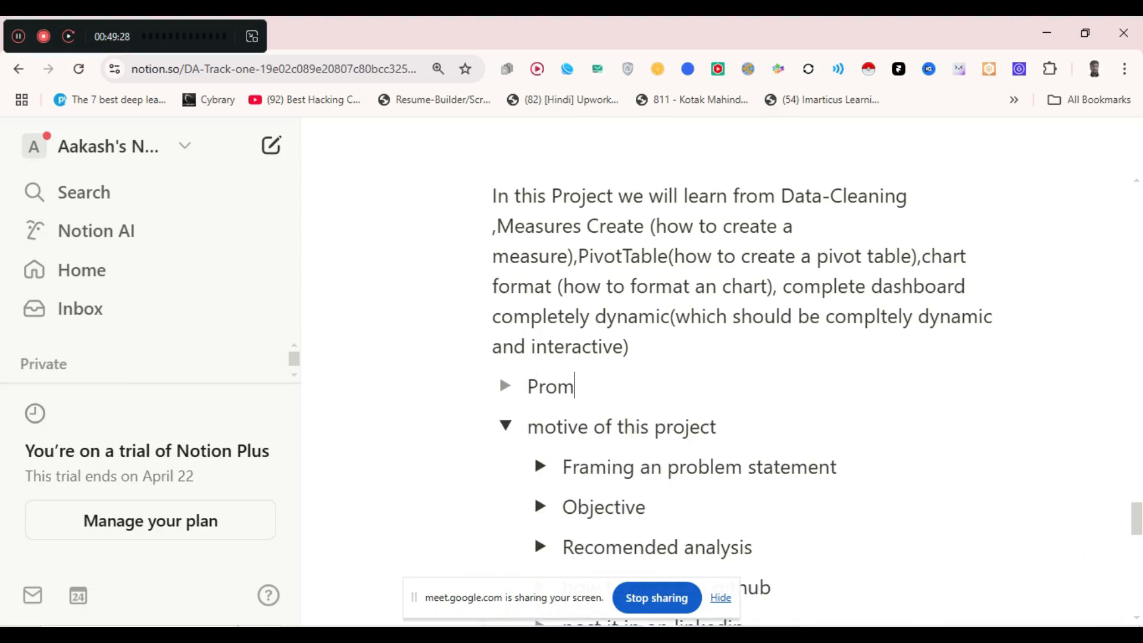
type("ptd")
key("BackSpace")
type("s")
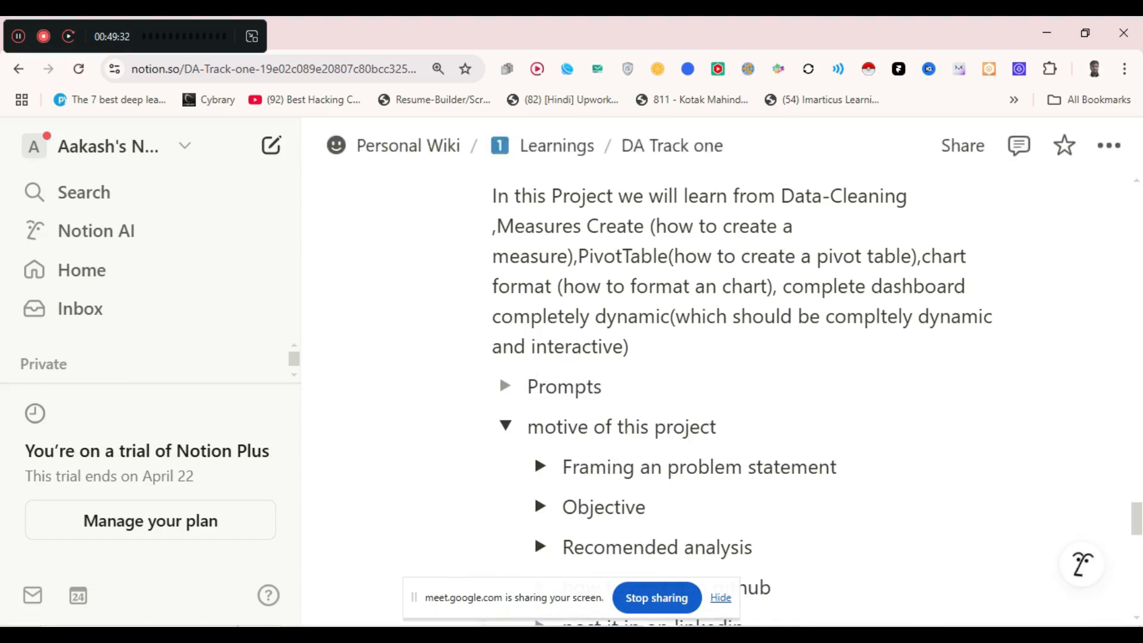
left_click(506, 386)
left_click(656, 427)
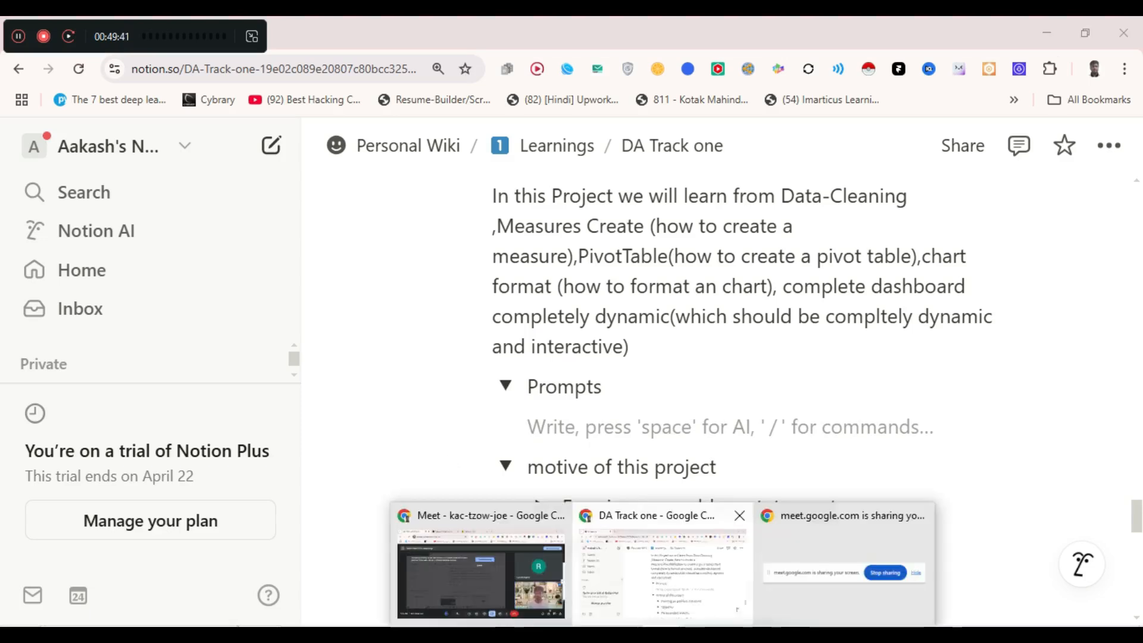
- Go to the Coffee Shop Data Analysis chat and scroll up to its first message
left_click_drag(136, 36, 1035, 606)
key("alt+Tab")
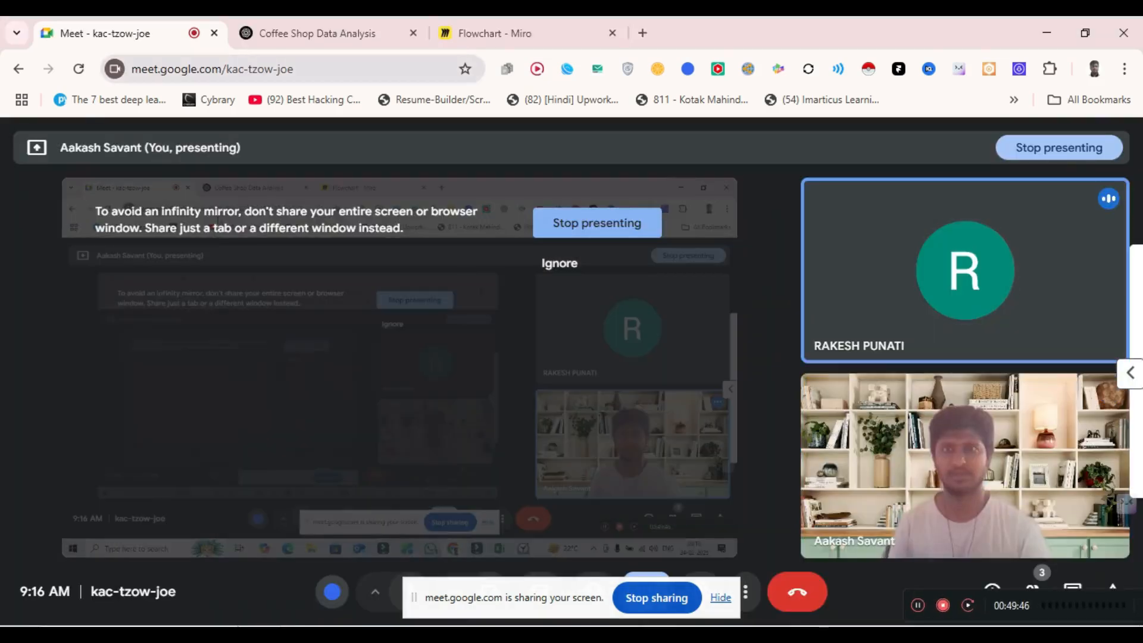
left_click(309, 33)
scroll(676, 477, "up", 10)
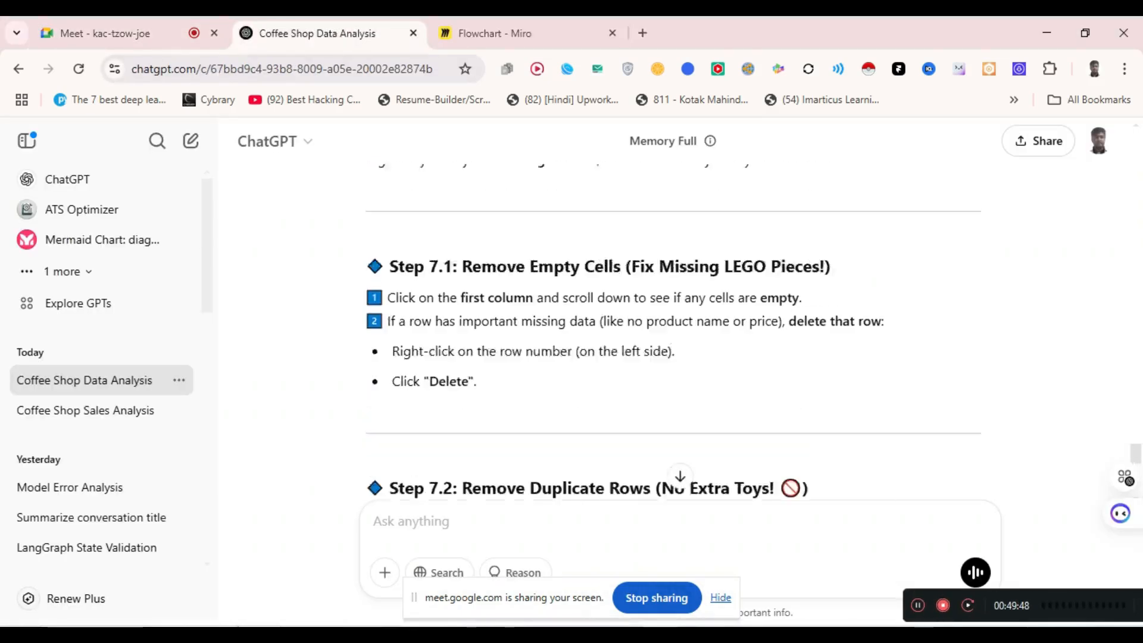
scroll(676, 334, "up", 15)
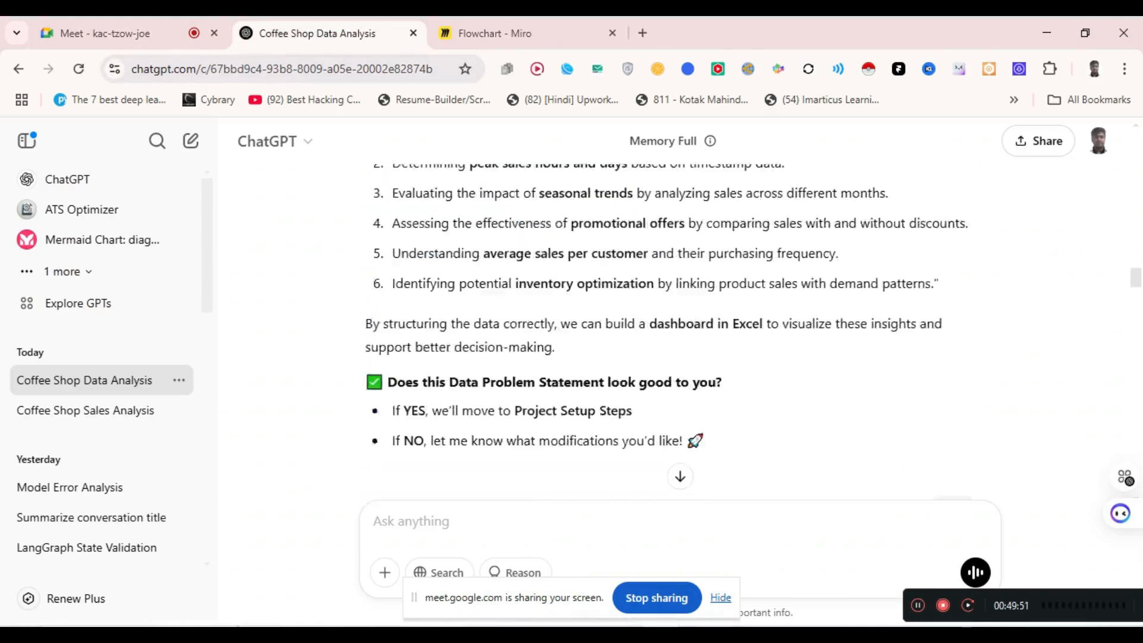
scroll(677, 334, "up", 15)
scroll(676, 333, "up", 10)
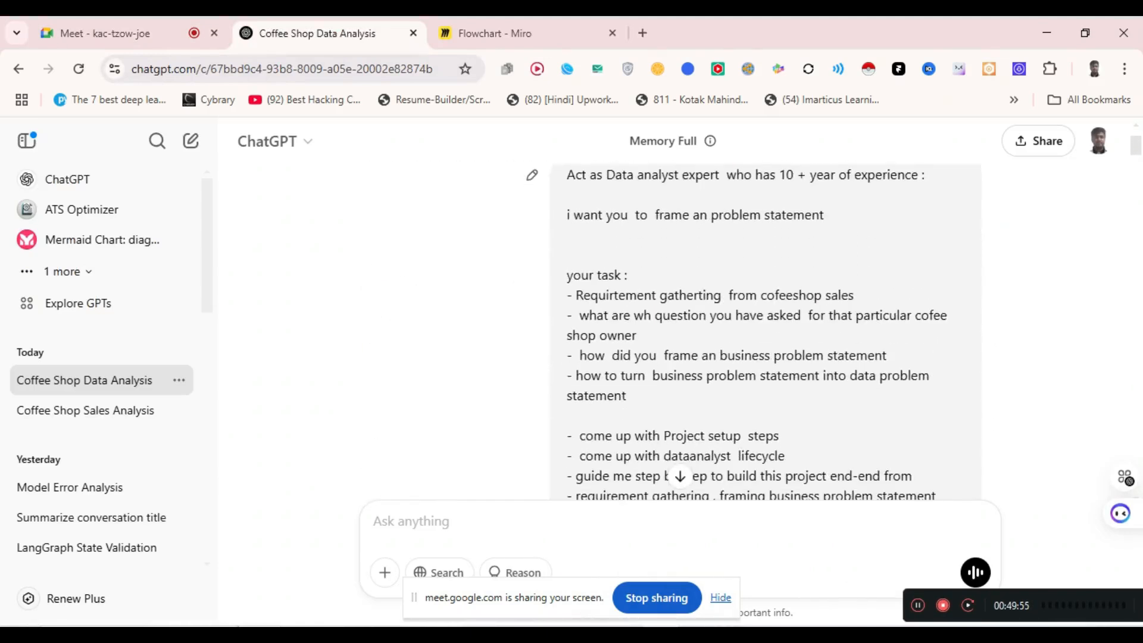
- Copy the original data-analyst prompt from the first message, then minimize the browser
left_click_drag(567, 174, 638, 399)
scroll(693, 373, "down", 6)
scroll(698, 359, "down", 1)
right_click(623, 353)
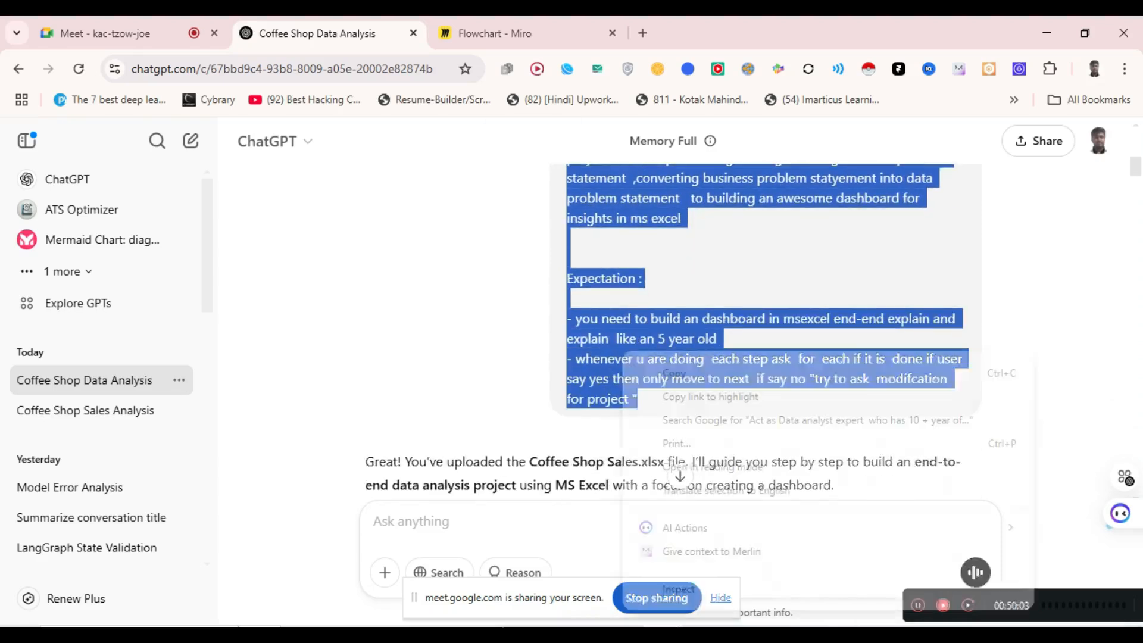
left_click(674, 373)
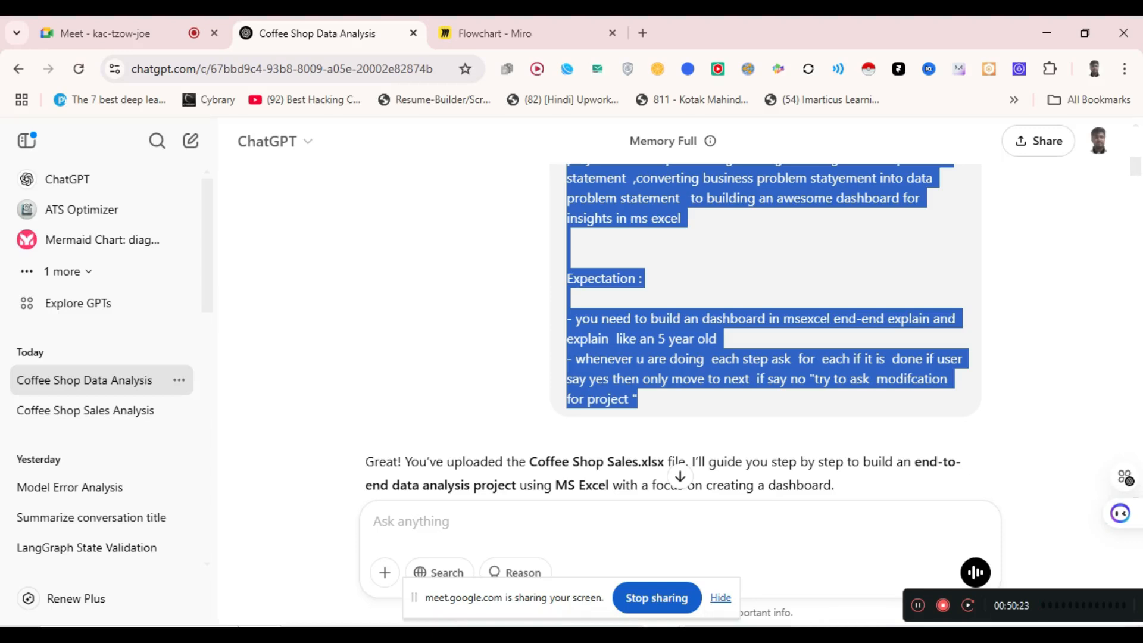
left_click(662, 630)
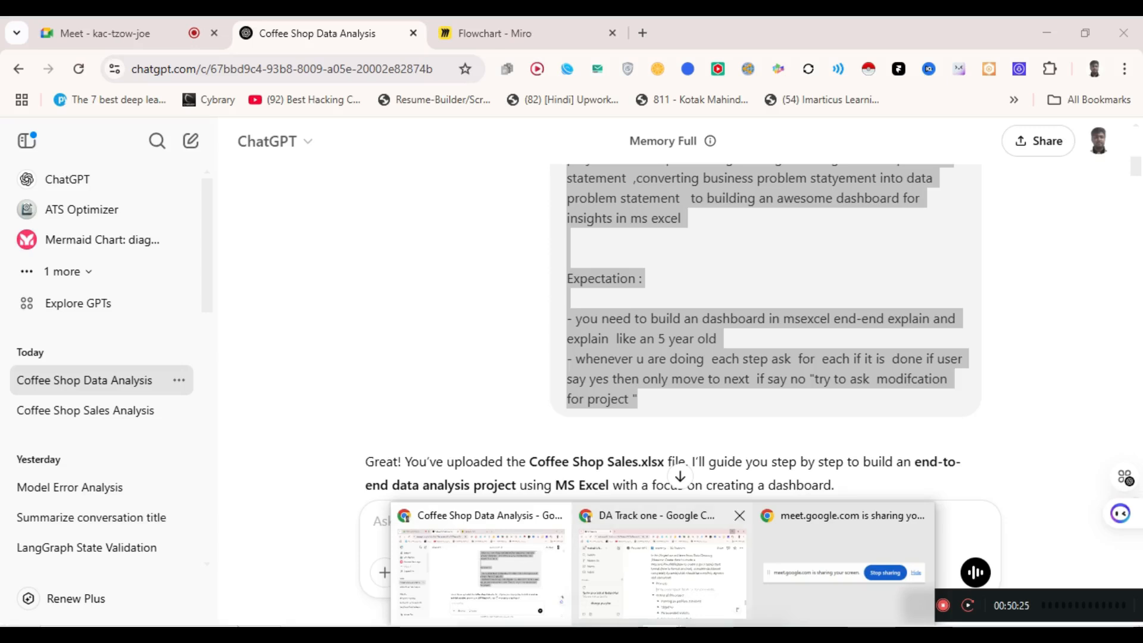
left_click(481, 573)
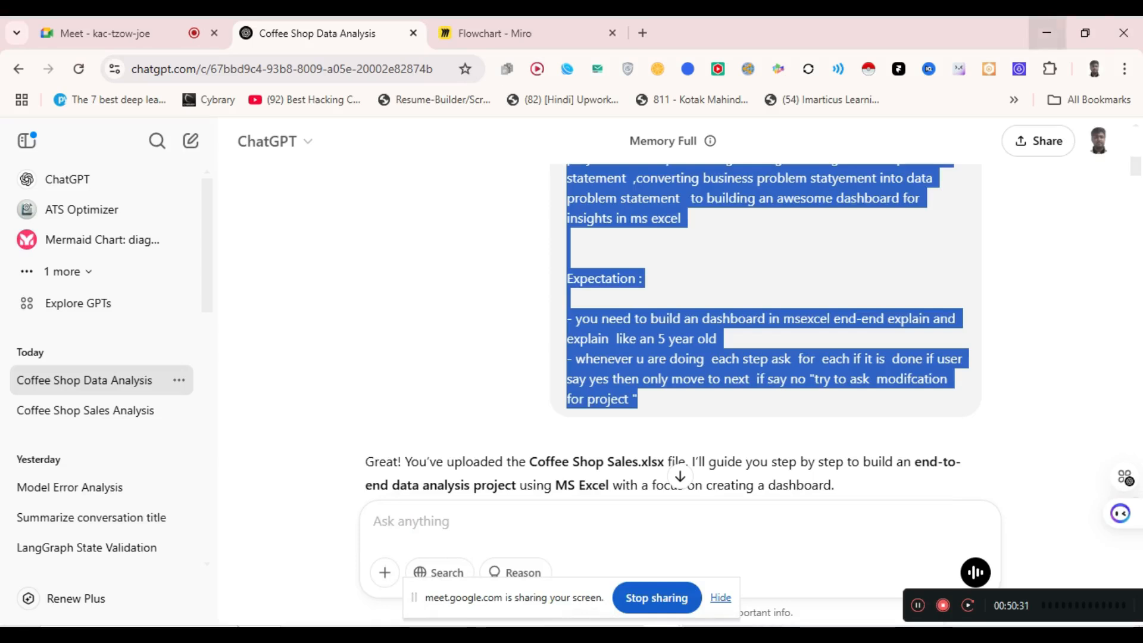
left_click(1047, 32)
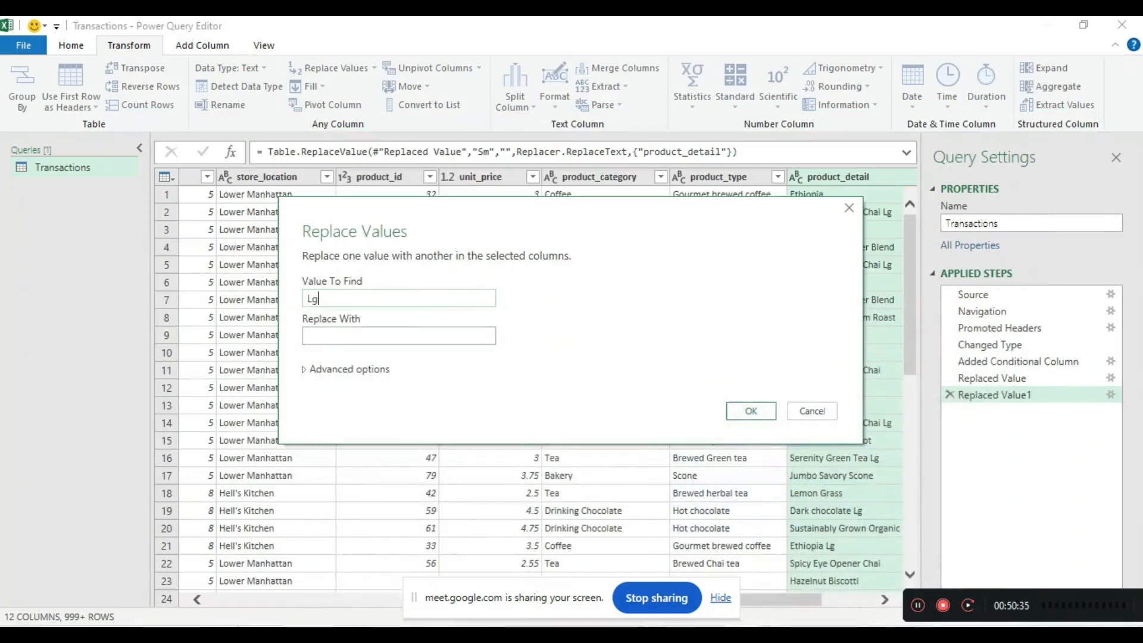
- Replace 'Lg' with nothing in product_detail, then close Power Query Editor, discarding changes
key("Return")
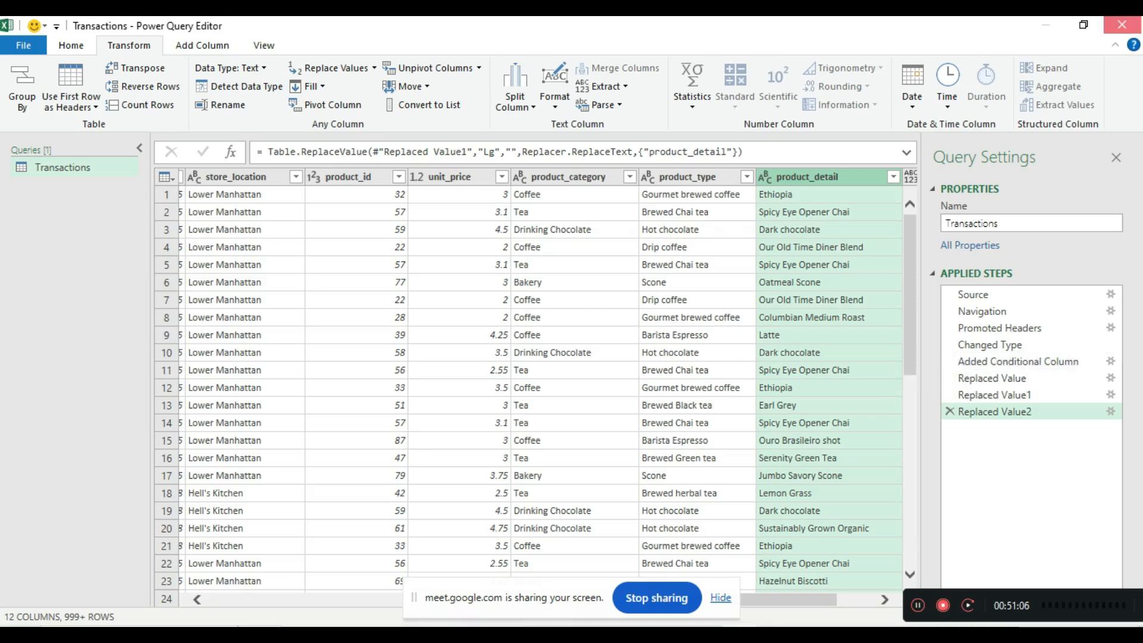
left_click(1122, 24)
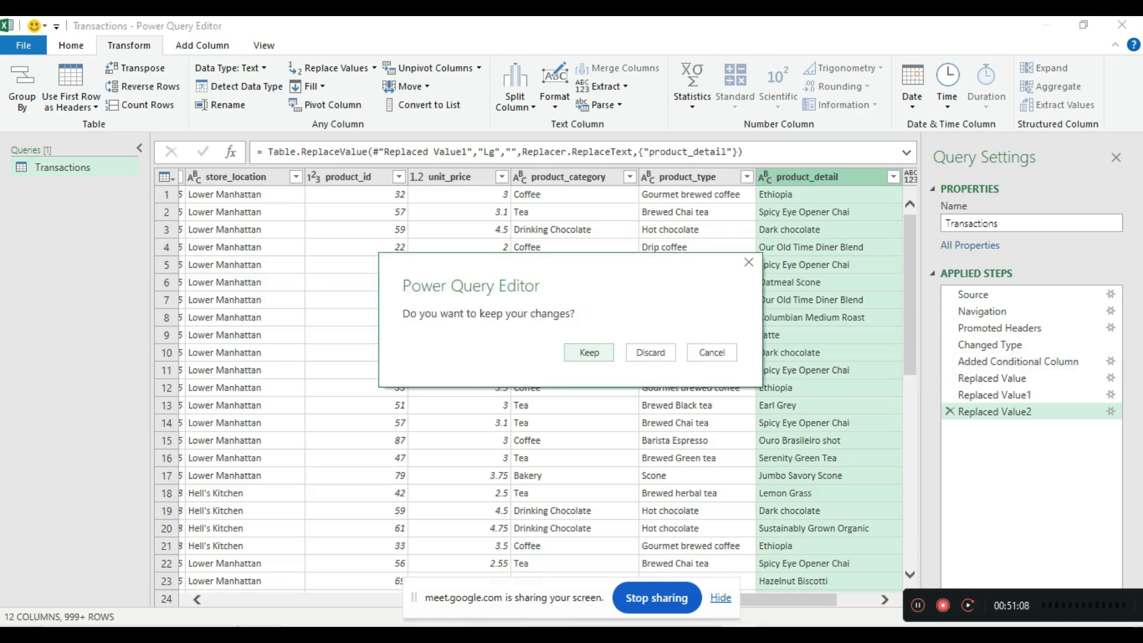
left_click(650, 352)
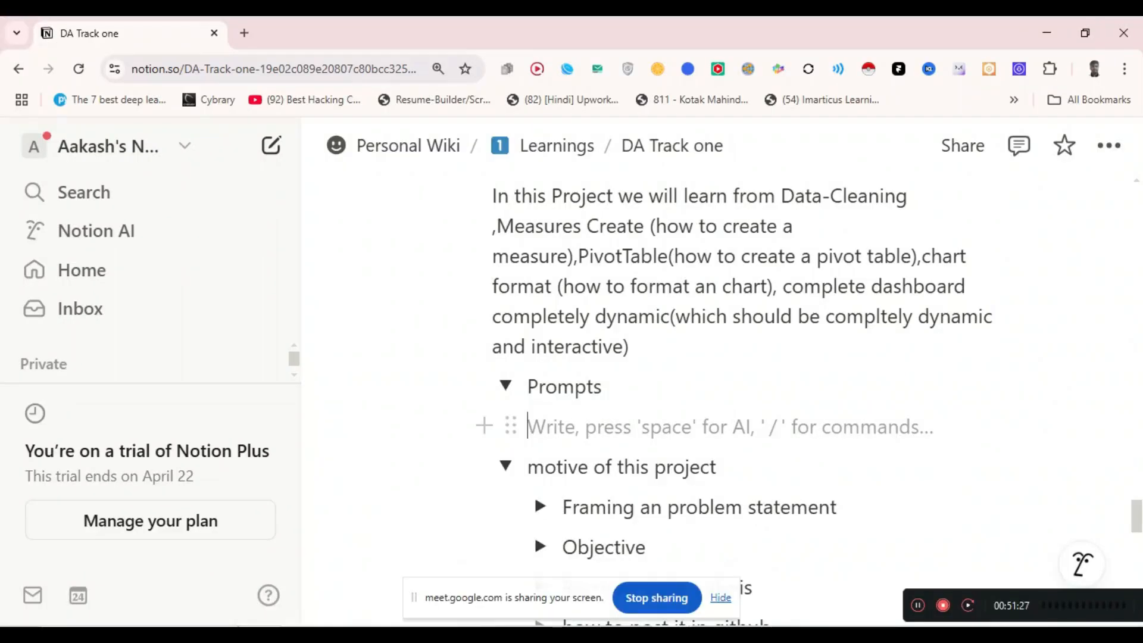
- Paste the copied data-analyst prompt onto the empty line under the Prompts toggle
right_click(565, 427)
left_click(616, 397)
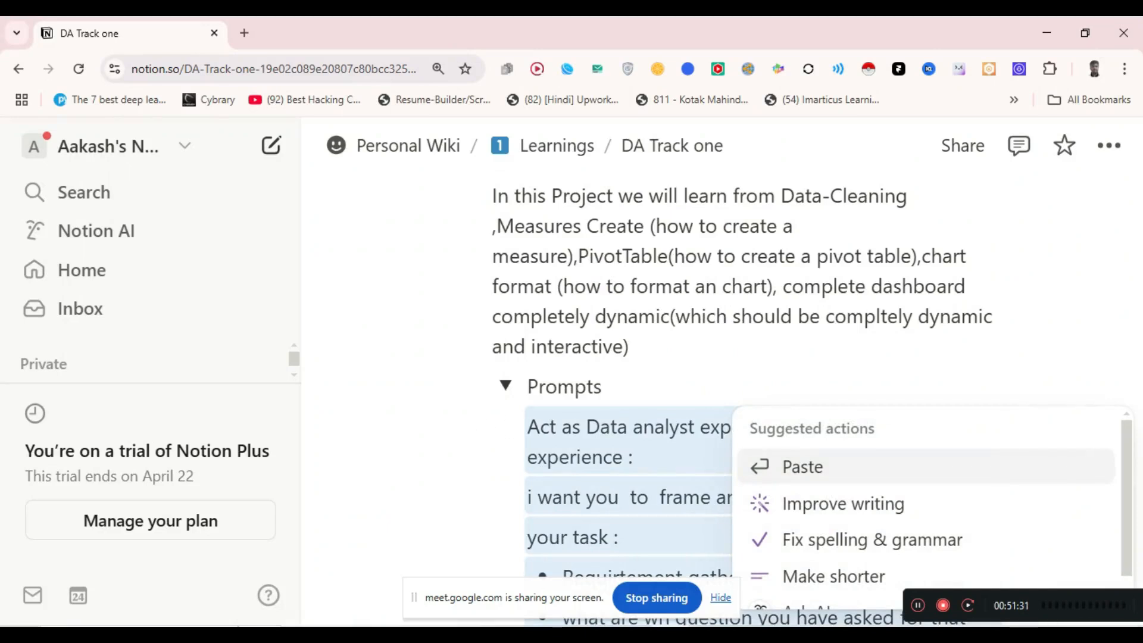
key("Escape")
- Collapse the Prompts, motive of this project, Document Learnings and Project 0 toggles
scroll(745, 387, "down", 1)
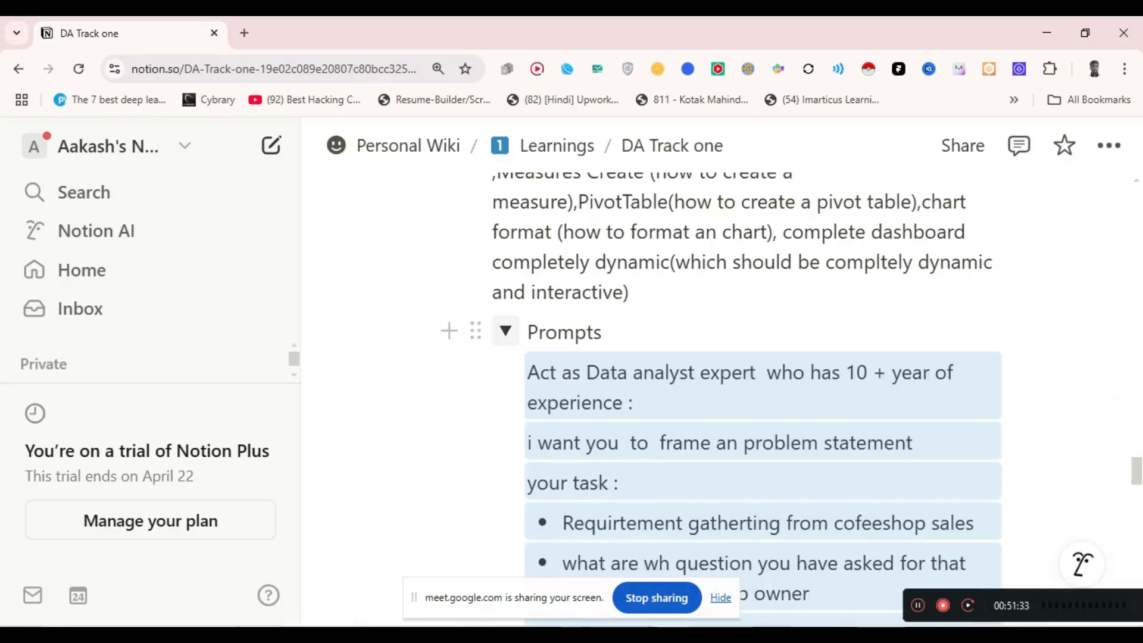
left_click(506, 331)
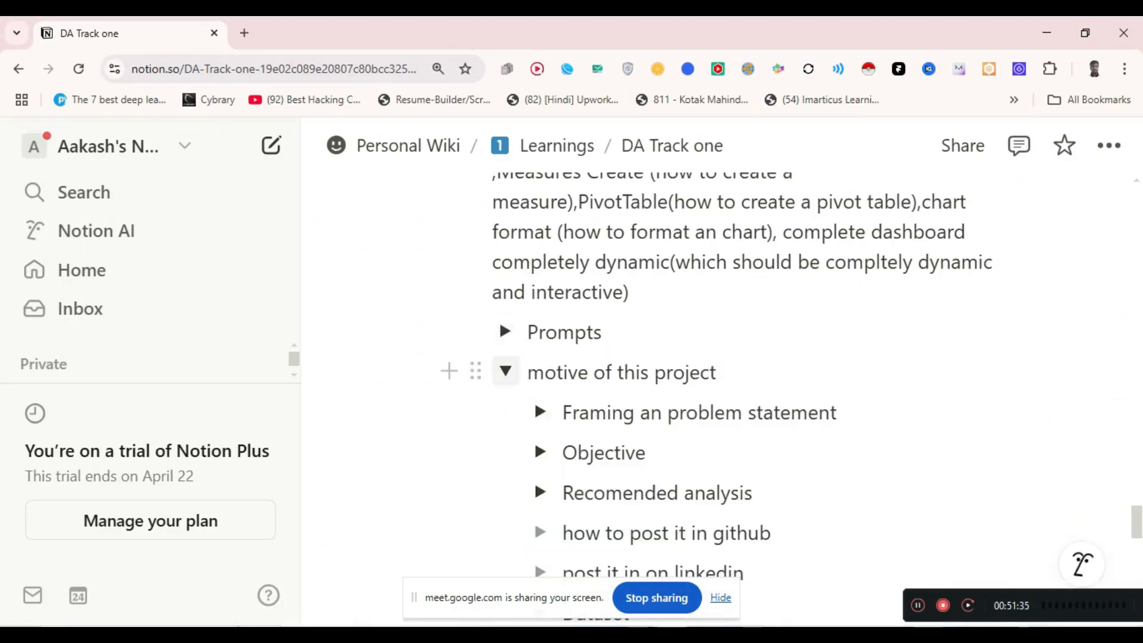
left_click(505, 371)
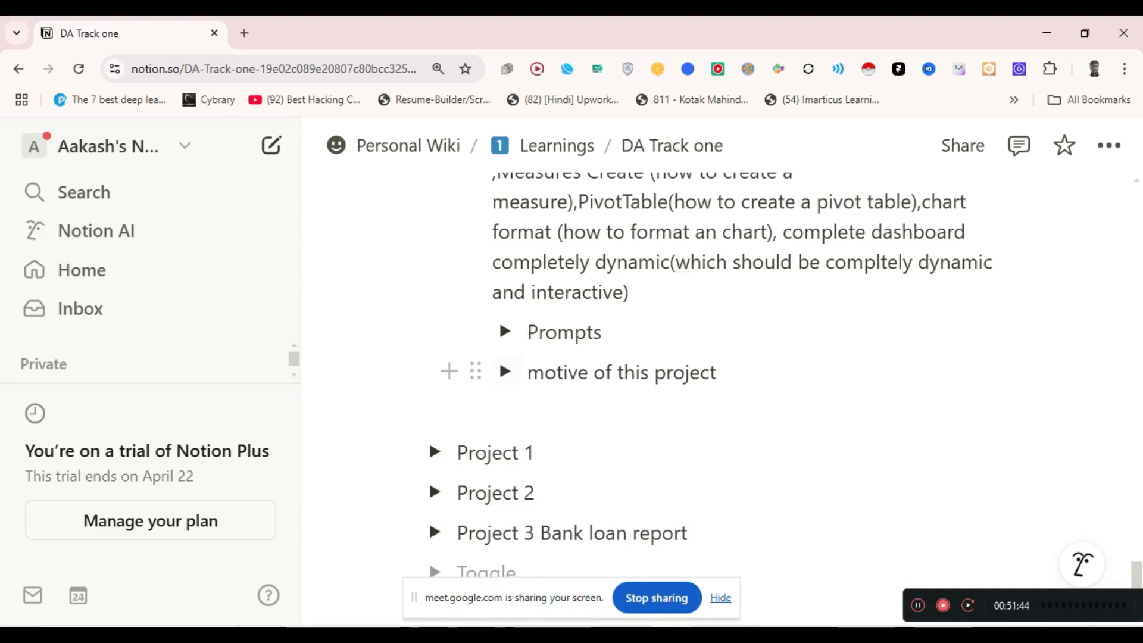
scroll(505, 371, "up", 4)
left_click(470, 285)
scroll(429, 442, "up", 7)
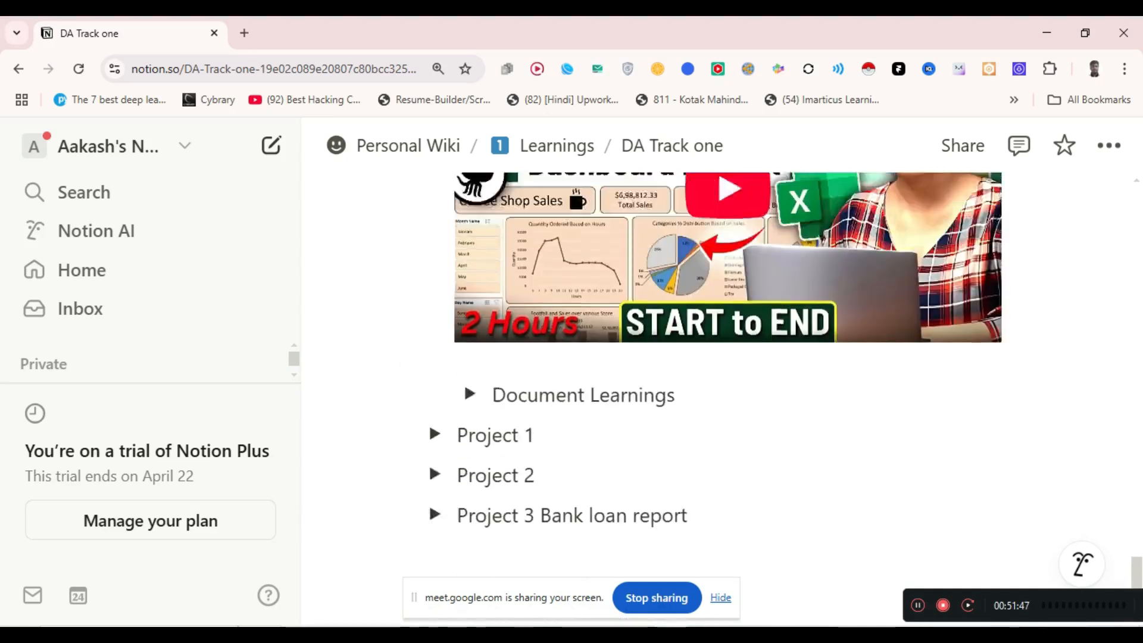
left_click(435, 353)
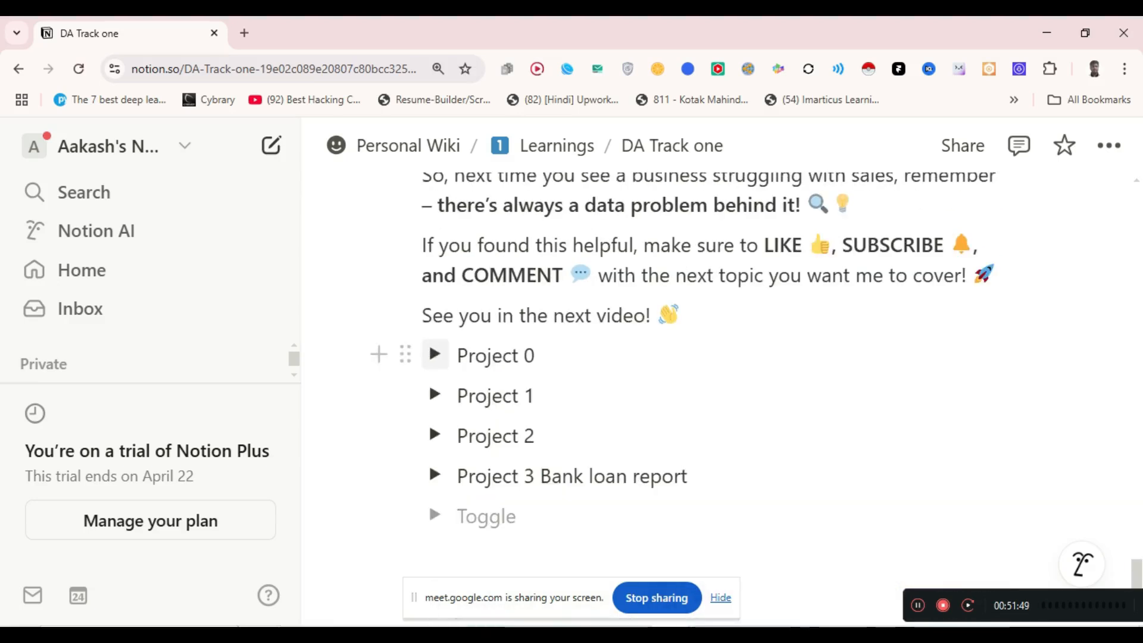